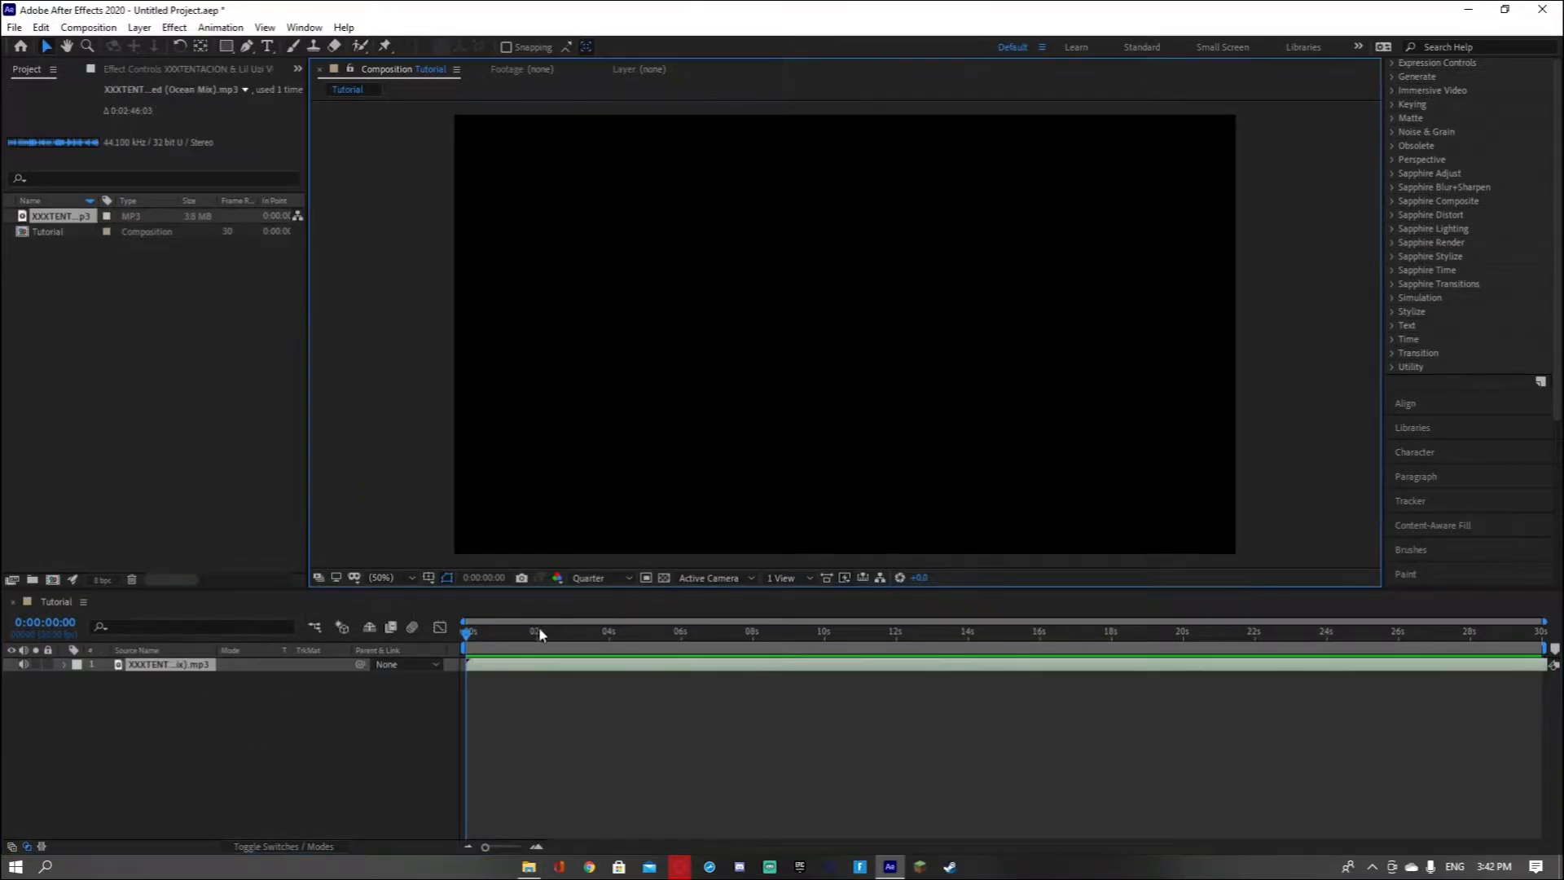
Play the song from several points and expand the audio layer's waveform
drag(468, 634, 775, 664)
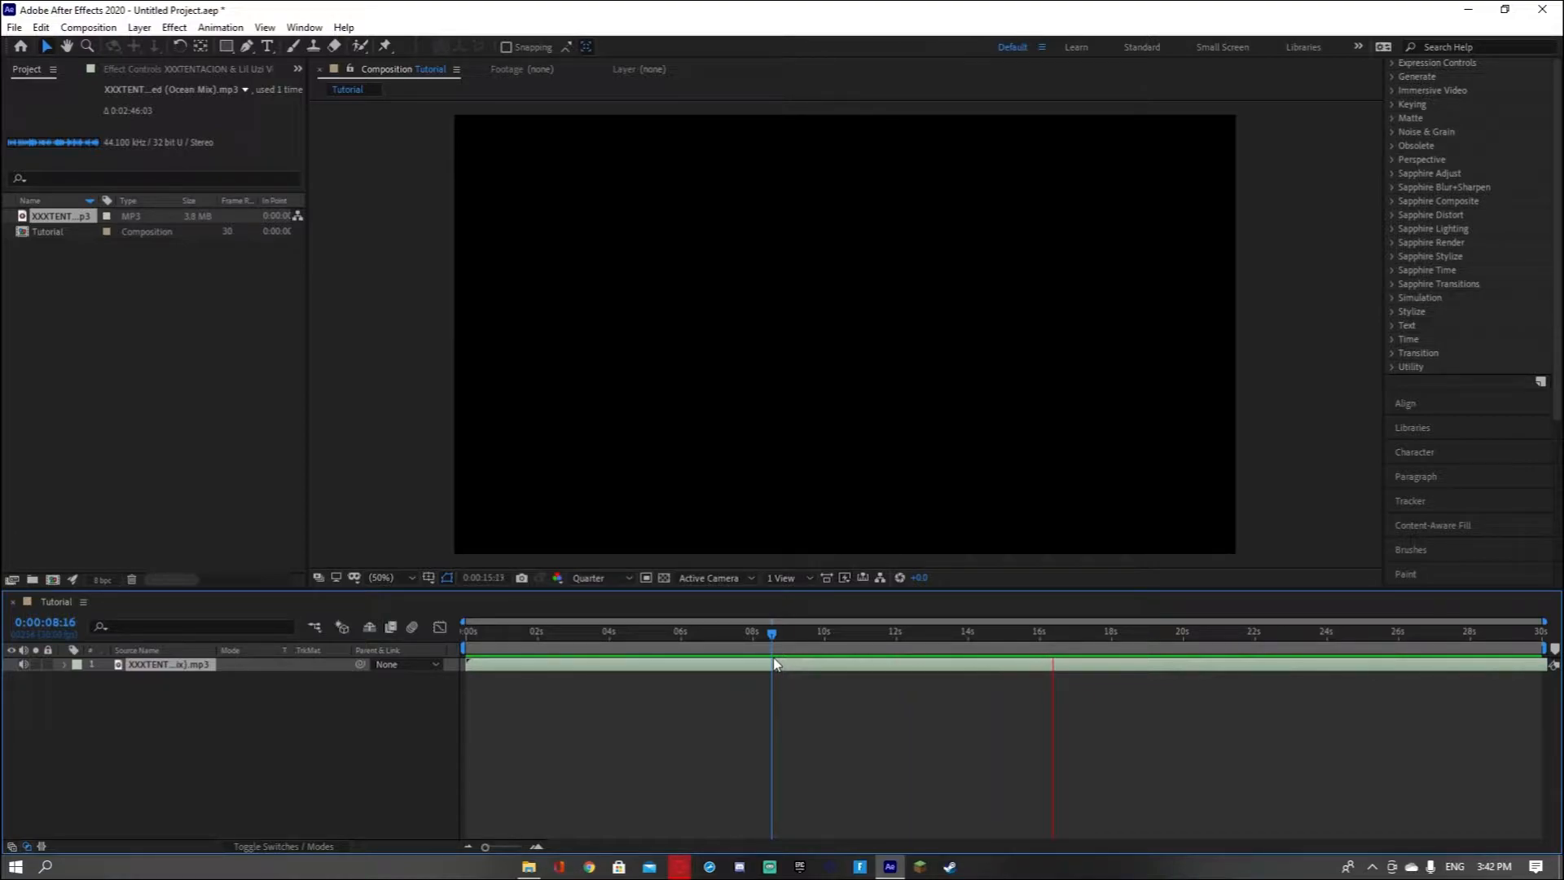
key(space)
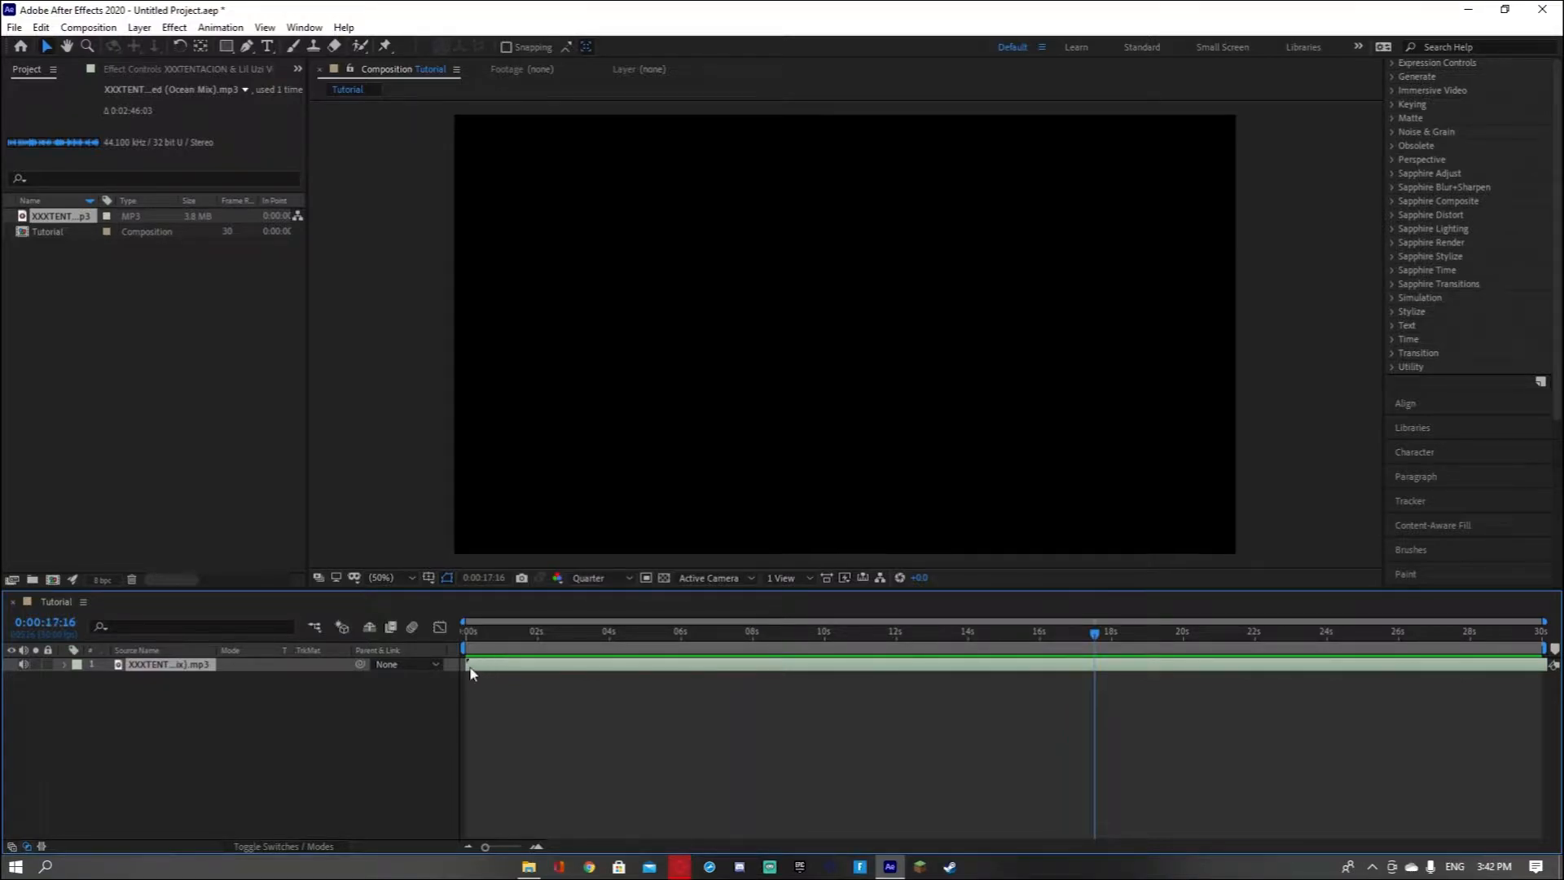
mouse_move(468, 664)
mouse_down()
mouse_move(1101, 673)
mouse_move(494, 681)
mouse_up()
click(916, 763)
drag(1096, 635, 658, 711)
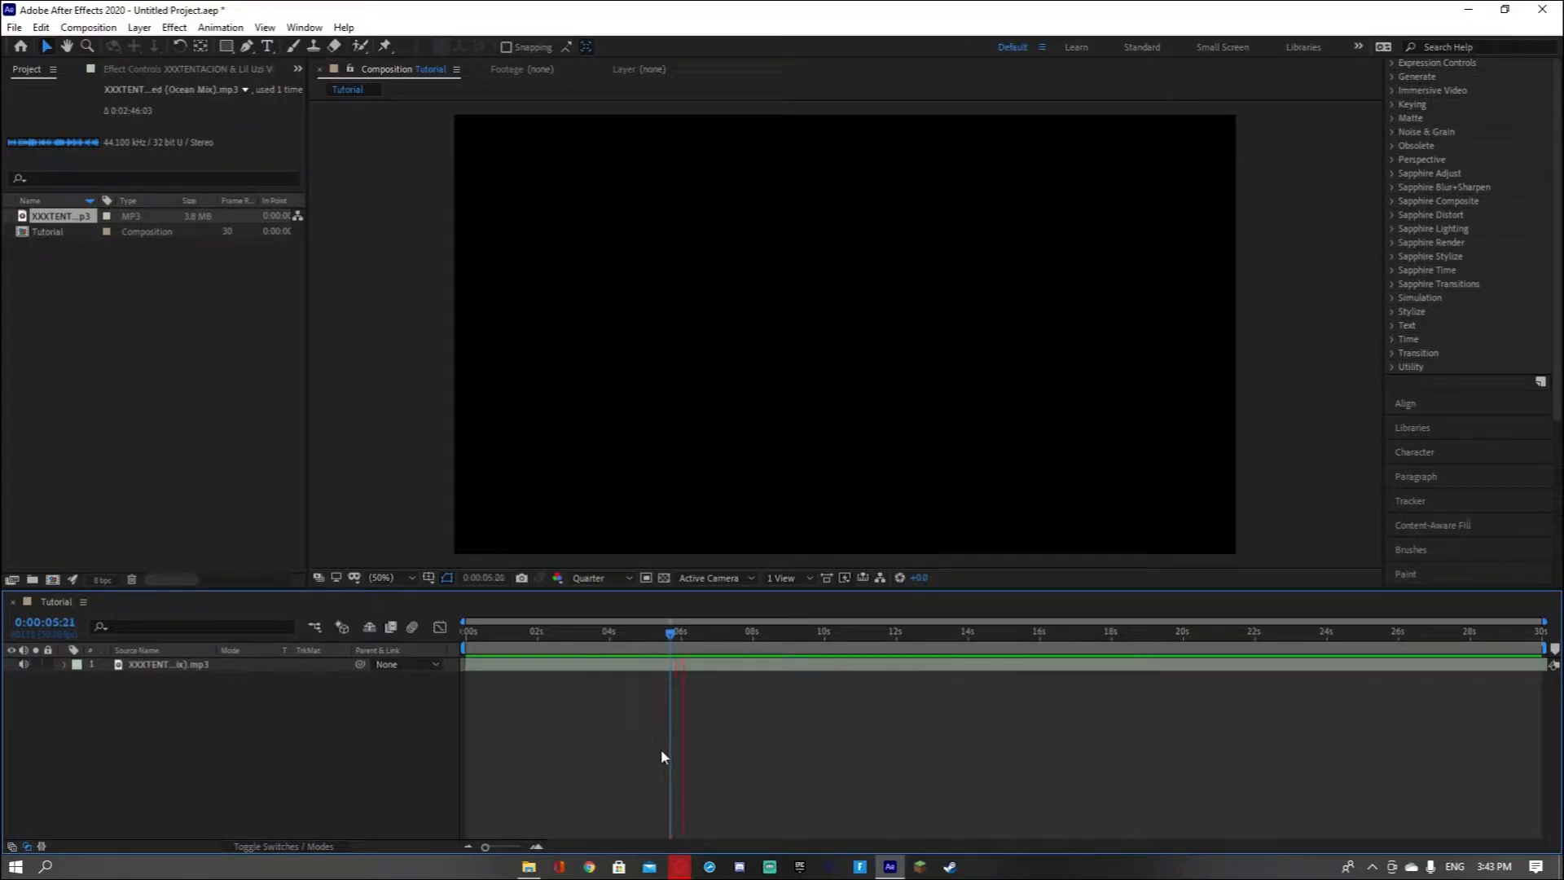
key(space)
click(77, 679)
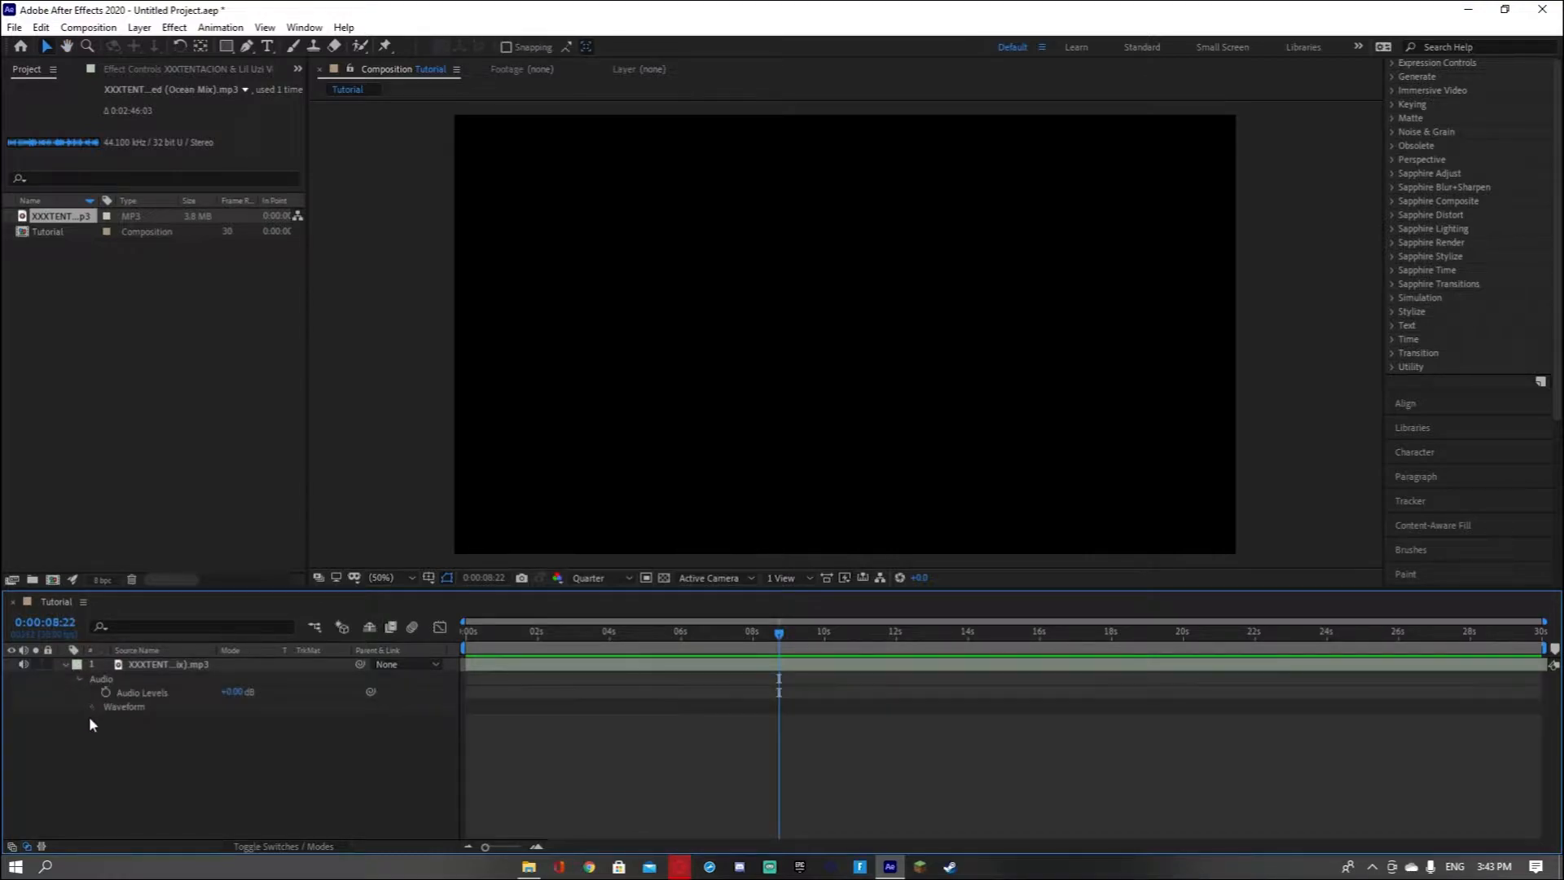
click(93, 706)
Locate the song's beat drop by playback and waveform, and add composition marker 1 at 0:00:21:24
key(space)
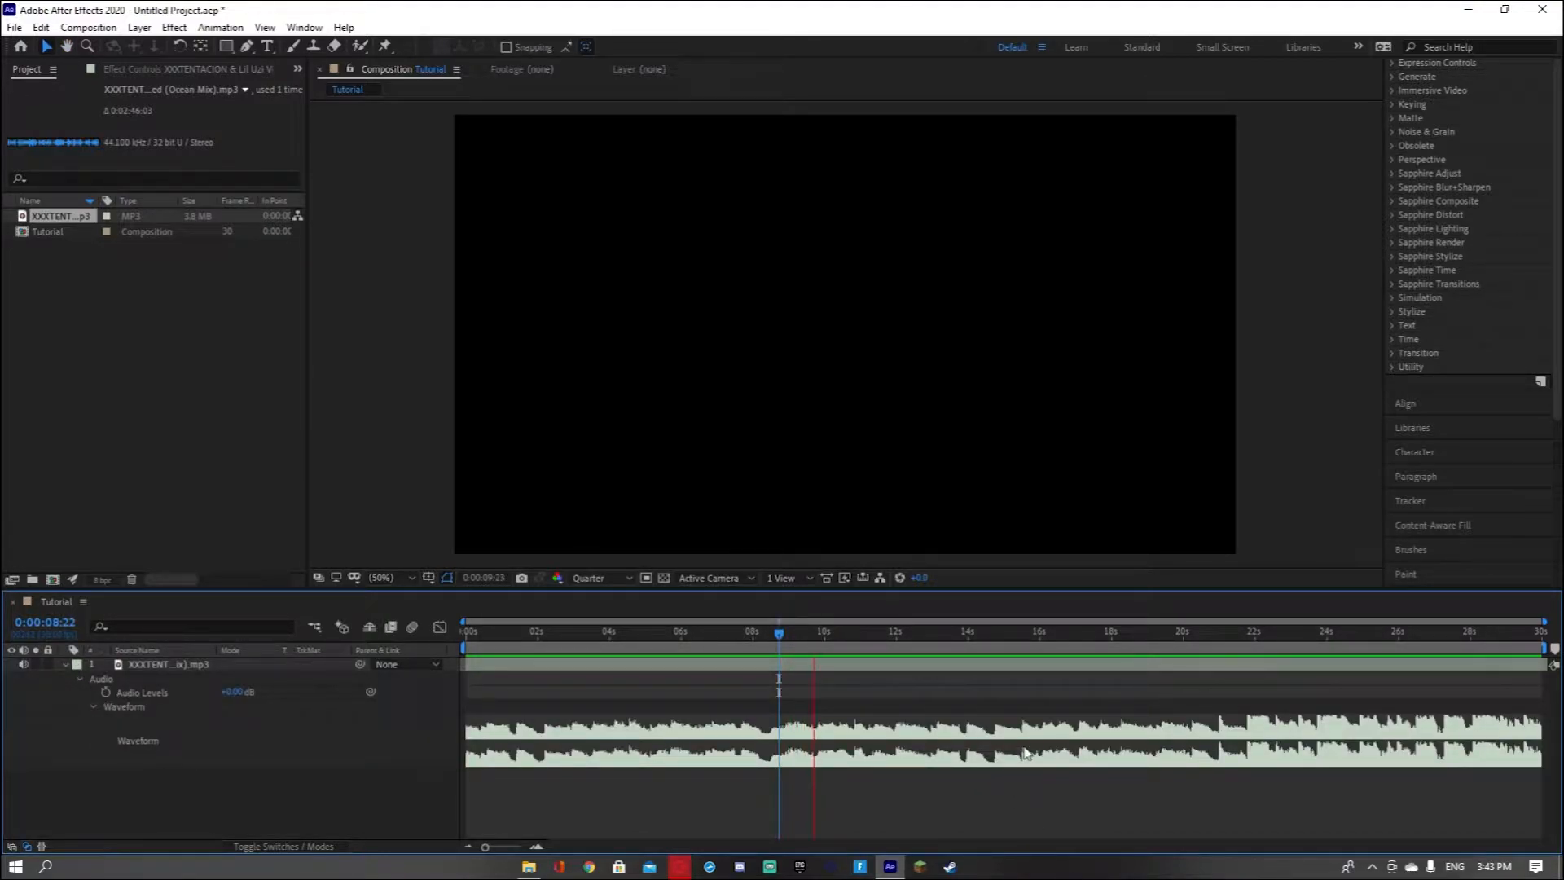
drag(781, 634, 1211, 689)
key(space)
key(space)
drag(1252, 637, 1245, 641)
drag(1554, 650, 1215, 638)
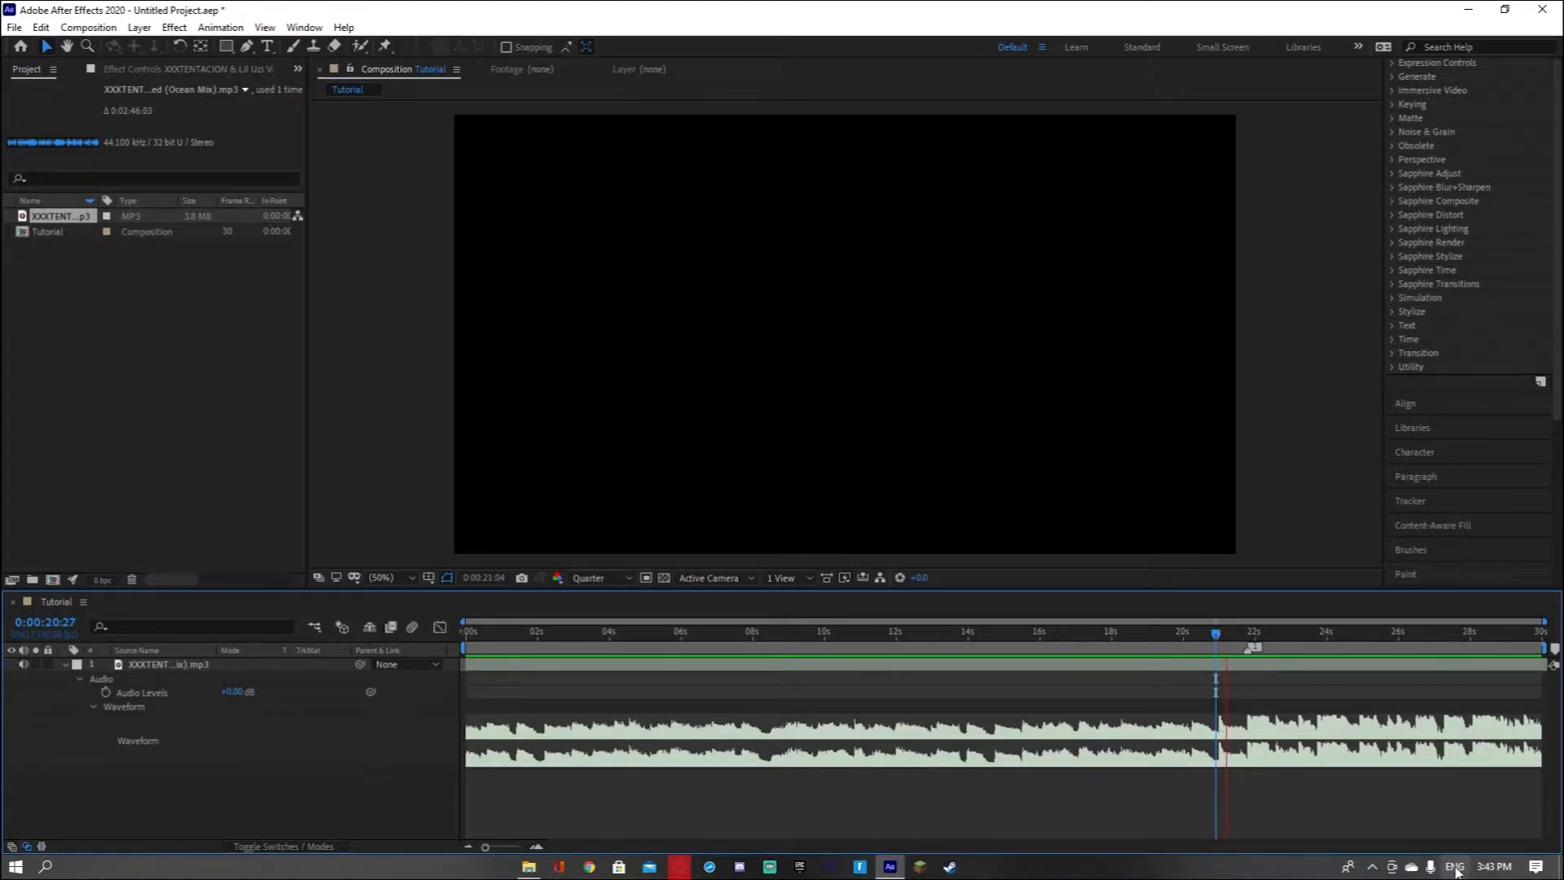
key(space)
drag(1264, 633, 1245, 638)
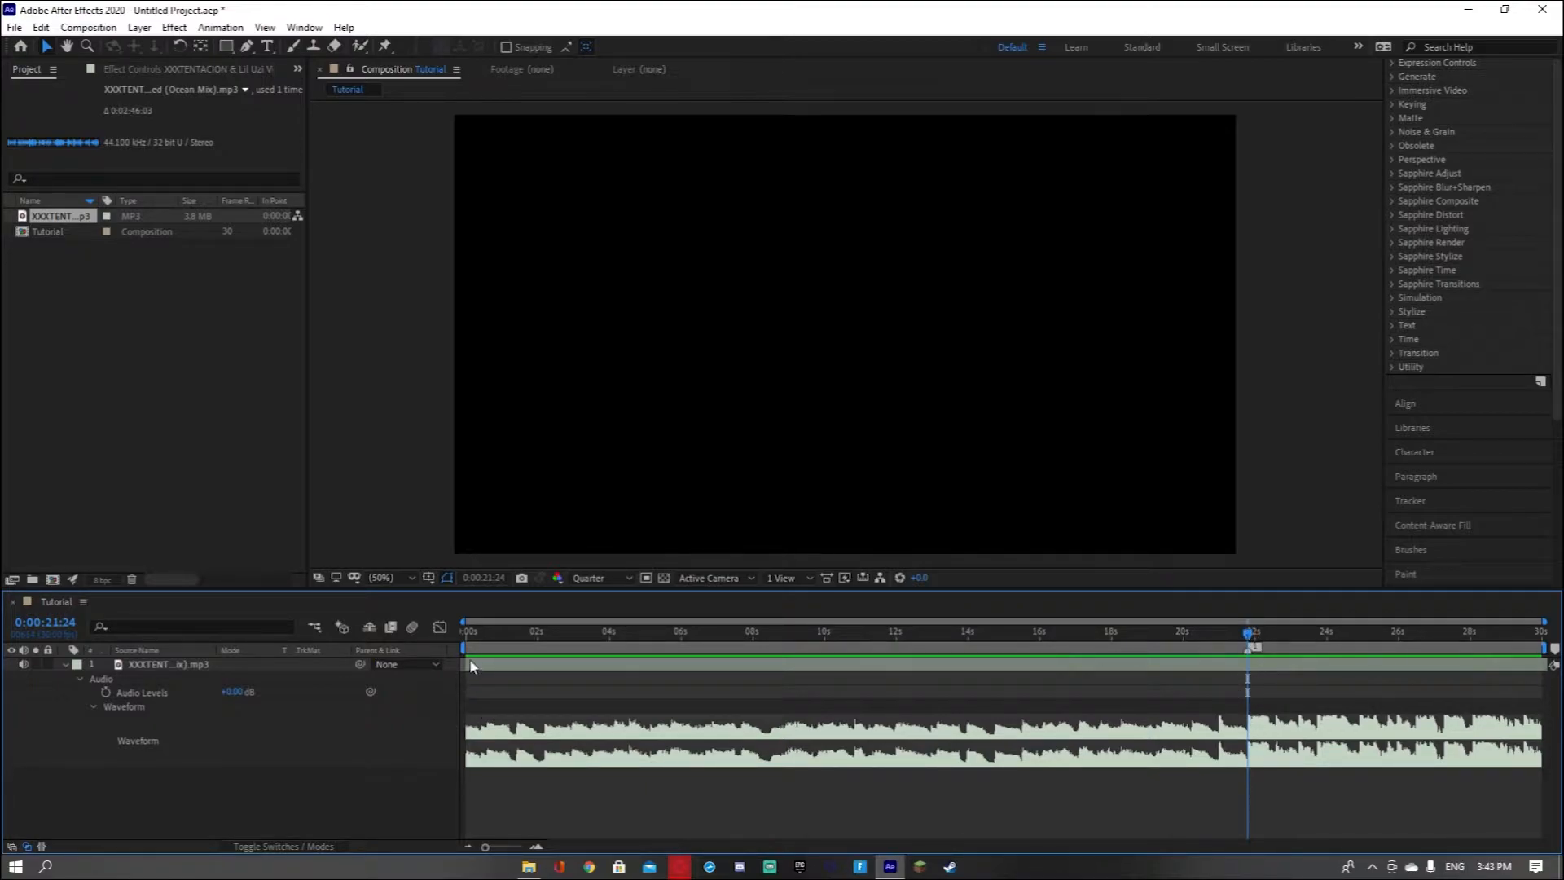
Slide the audio layer's content earlier so the beat drop falls at about 8 seconds
mouse_move(467, 665)
mouse_down()
mouse_move(721, 669)
mouse_move(521, 672)
mouse_up()
click(1124, 647)
drag(1122, 649, 1066, 670)
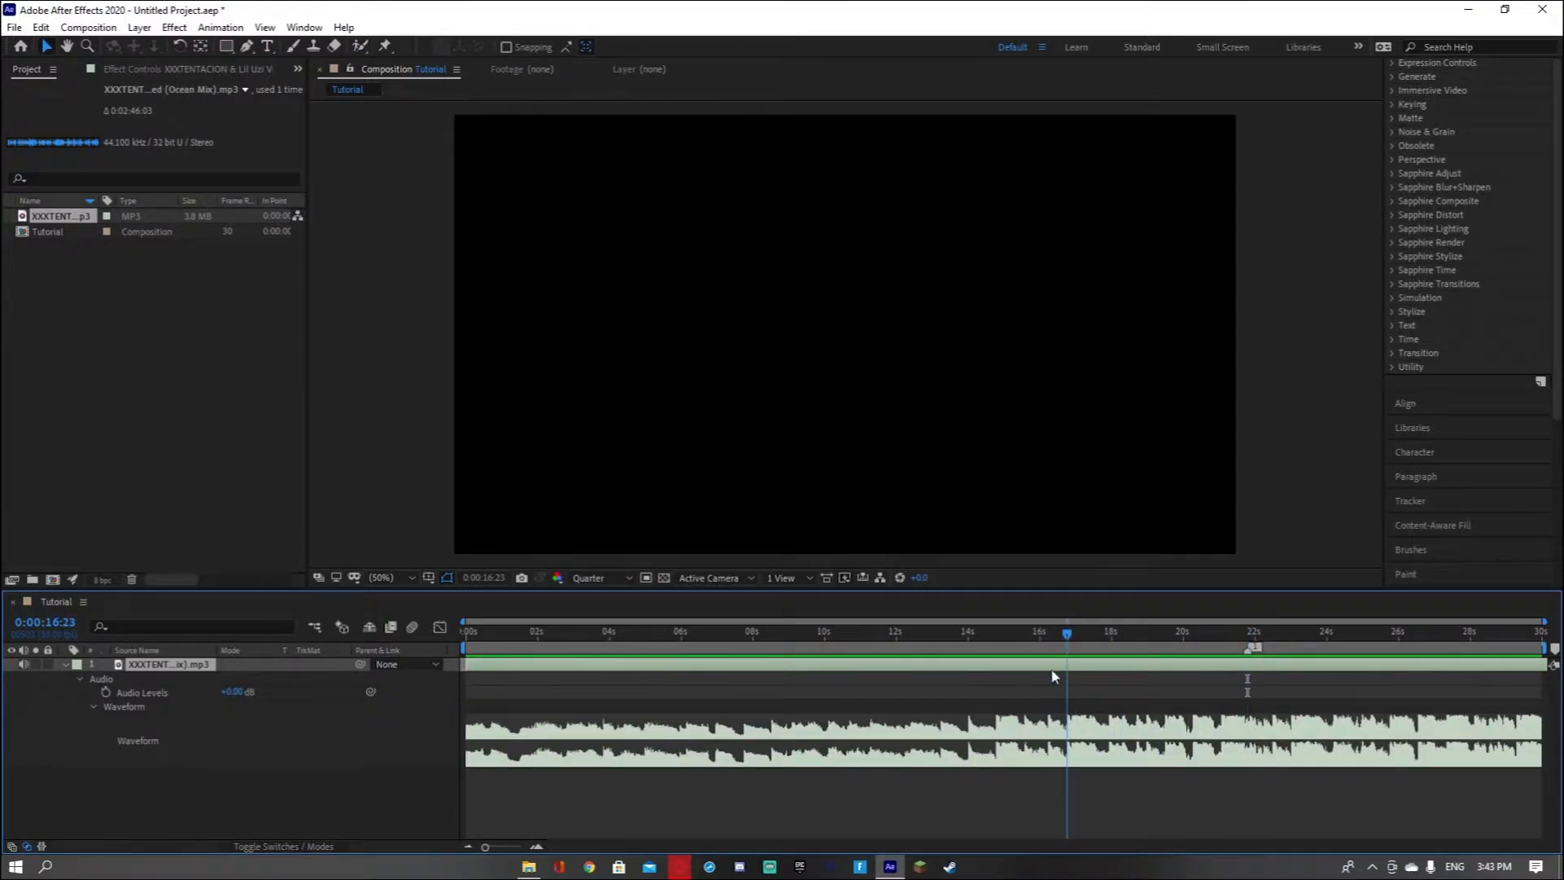
drag(466, 664, 527, 664)
key(ctrl+z)
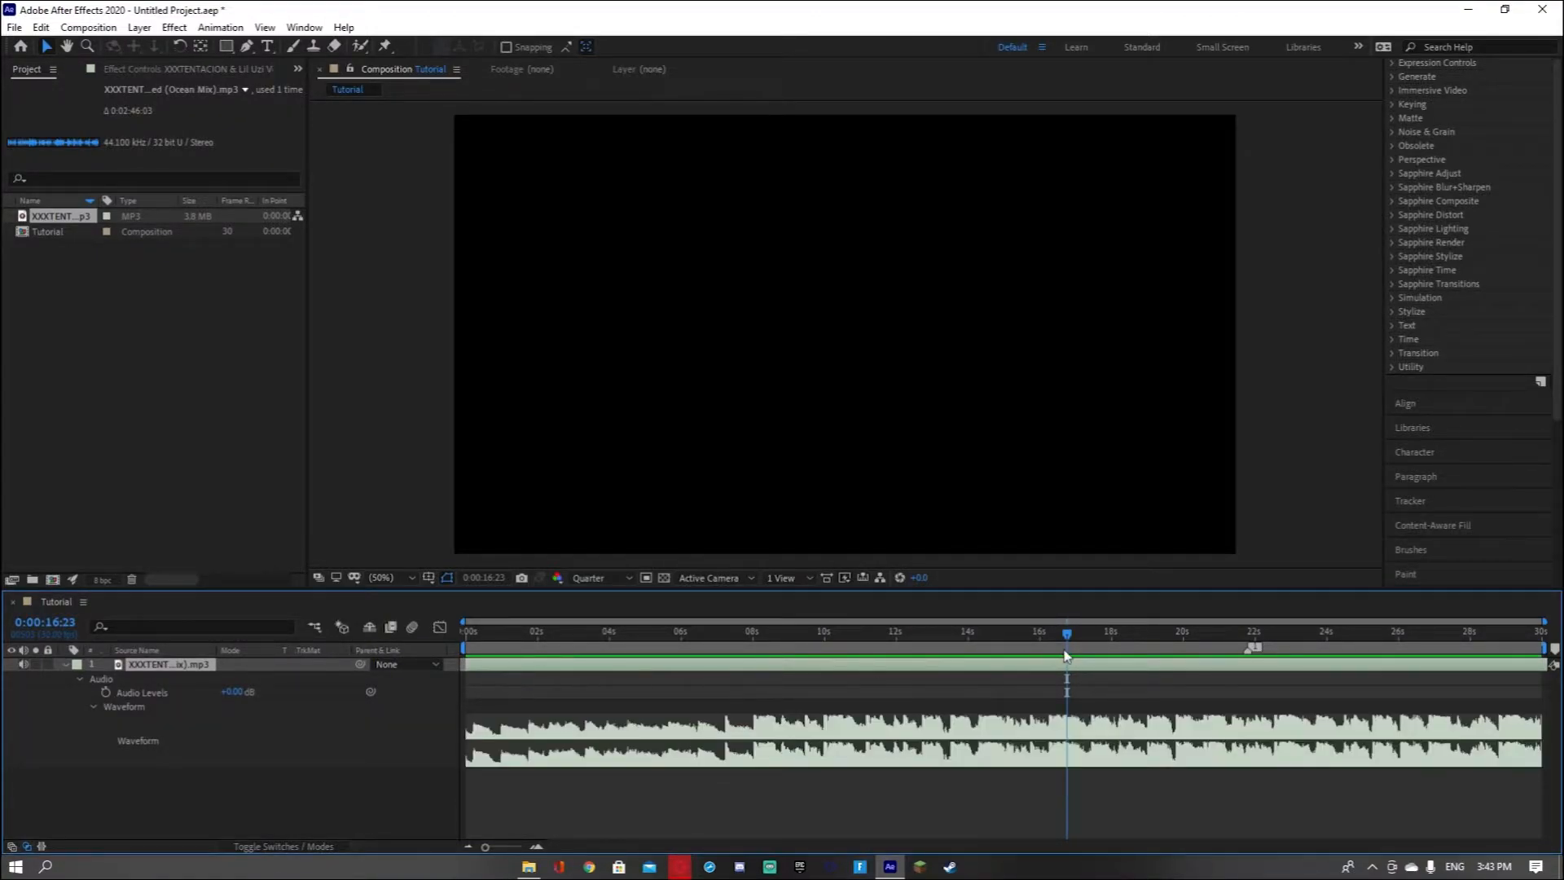
Add composition marker 2 at the beat drop near 8 seconds and play that passage
drag(1067, 635, 753, 676)
drag(1554, 649, 717, 641)
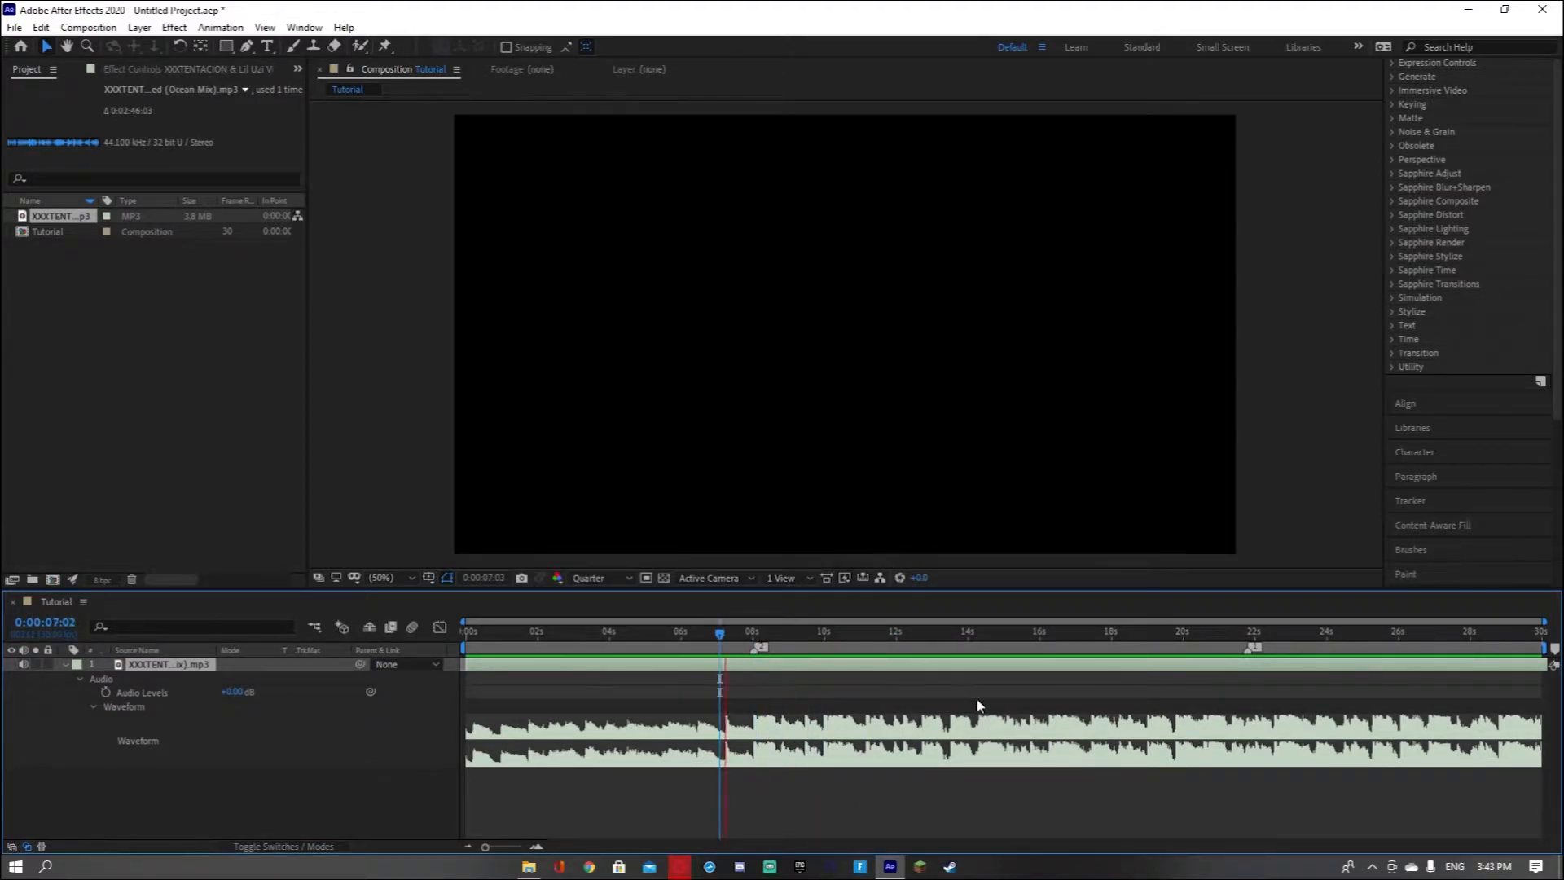
key(space)
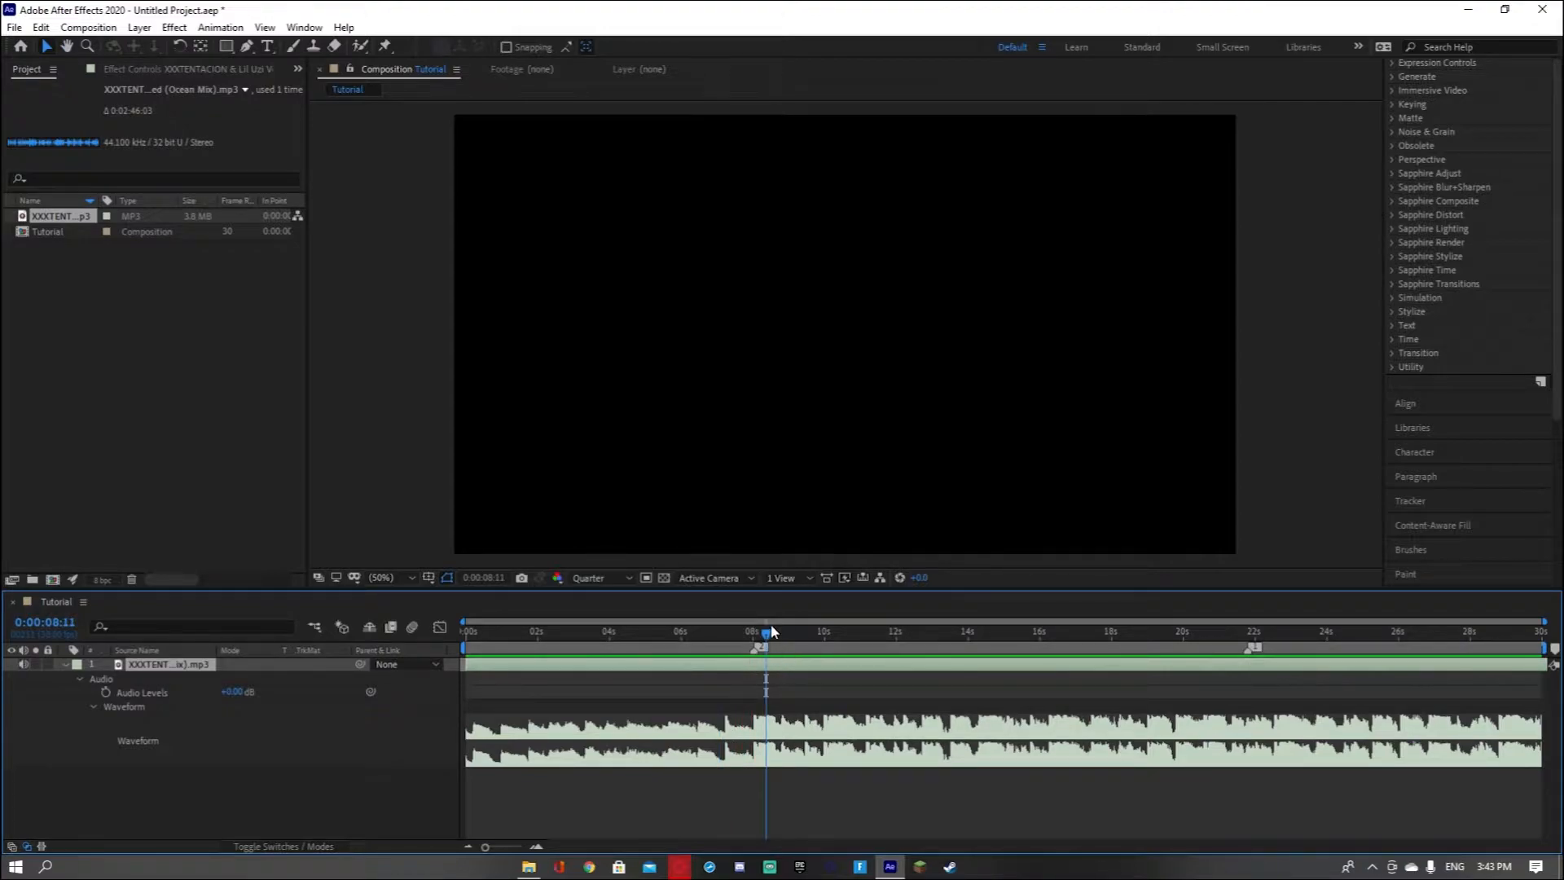
drag(768, 632, 748, 633)
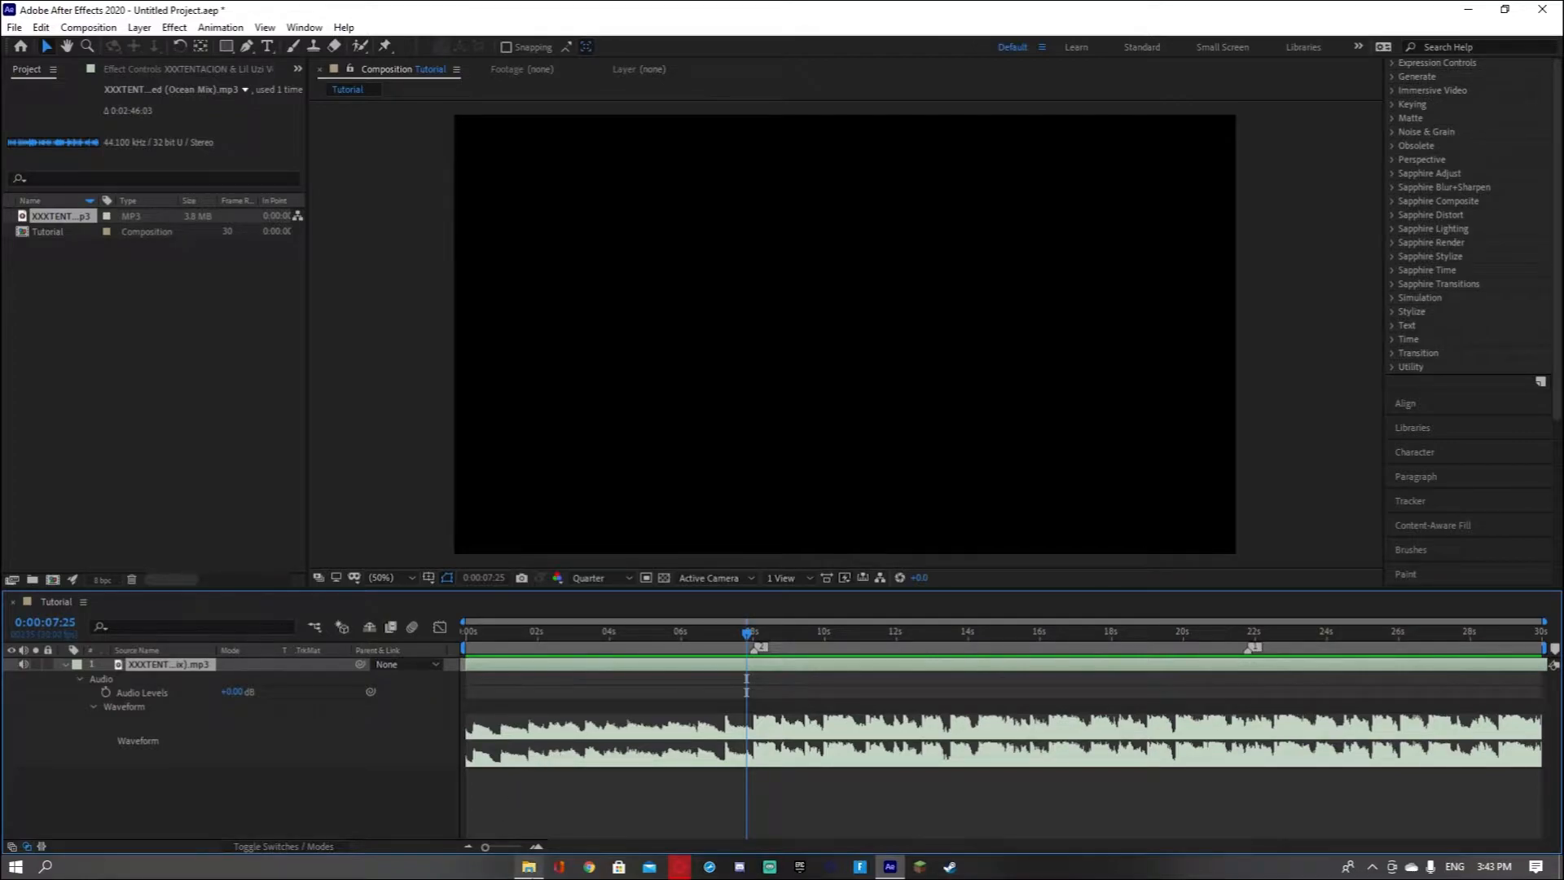
Import the four Fortnite MP4 clips from the file explorer into the project
click(529, 867)
drag(936, 545, 973, 326)
drag(1112, 503, 774, 301)
drag(1110, 531, 689, 297)
drag(818, 361, 85, 425)
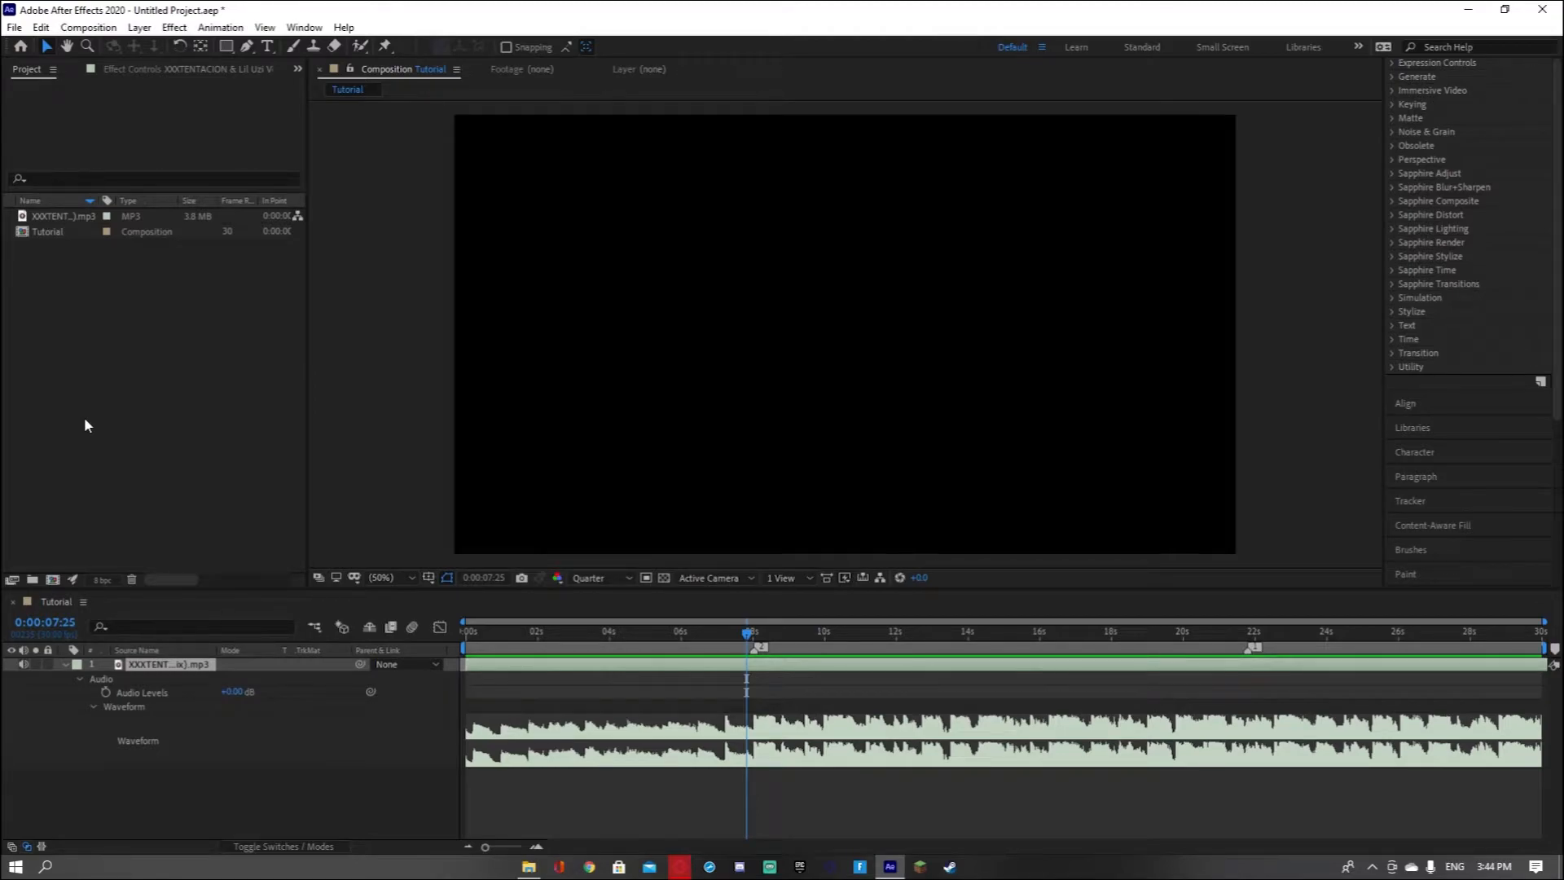
click(85, 420)
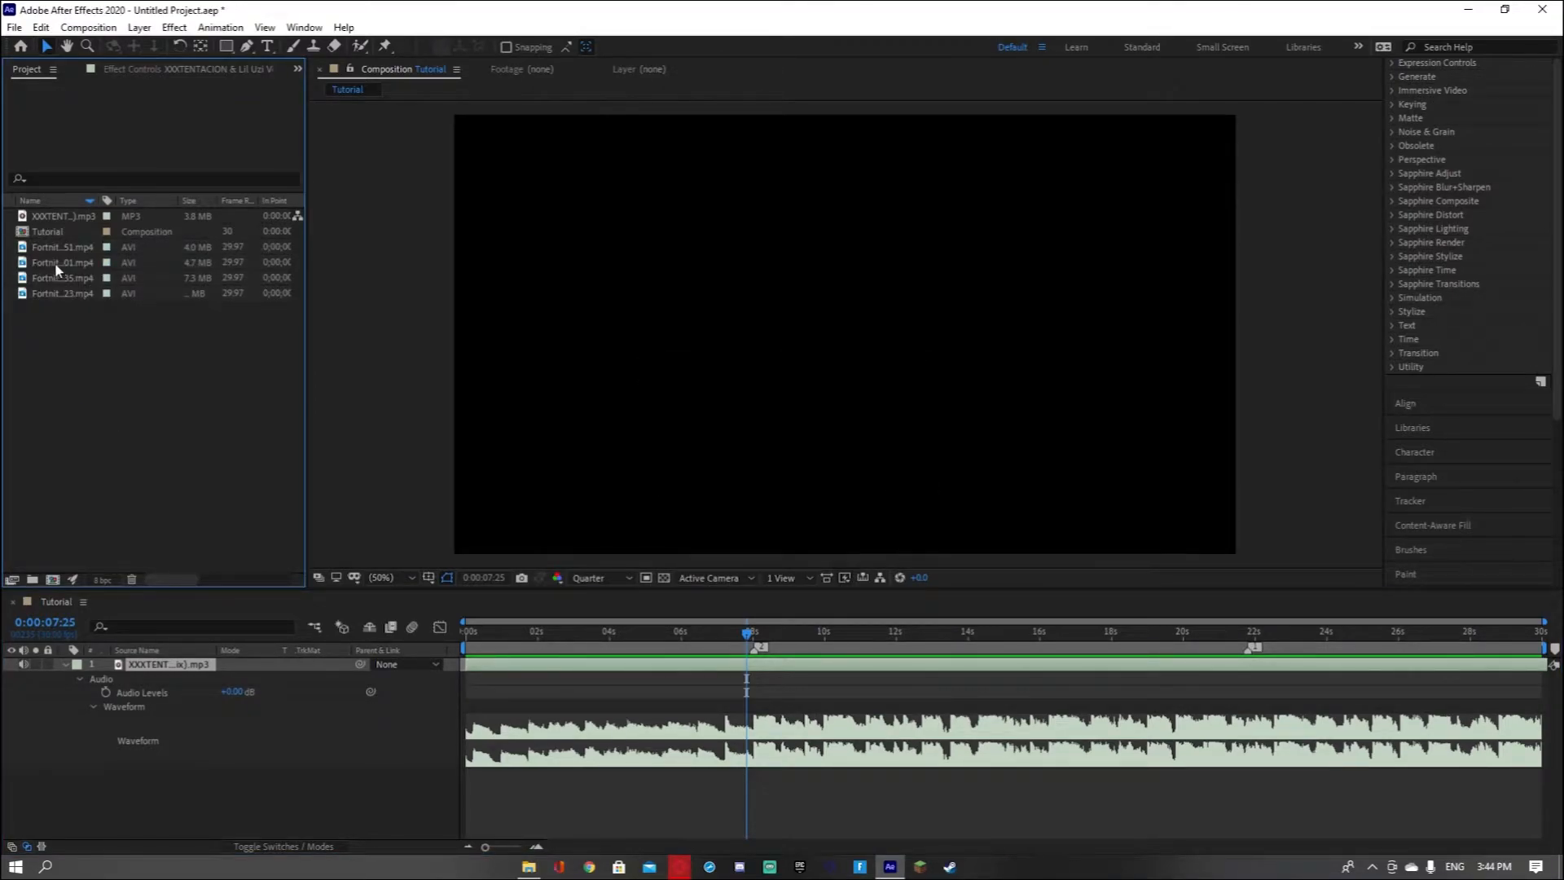
Add Fortnite_20210107185923.mp4 above the song in the composition and scale it to about 151% to fill the frame
drag(98, 331, 63, 244)
click(86, 346)
drag(164, 320, 188, 669)
click(82, 261)
click(69, 248)
click(70, 277)
click(73, 296)
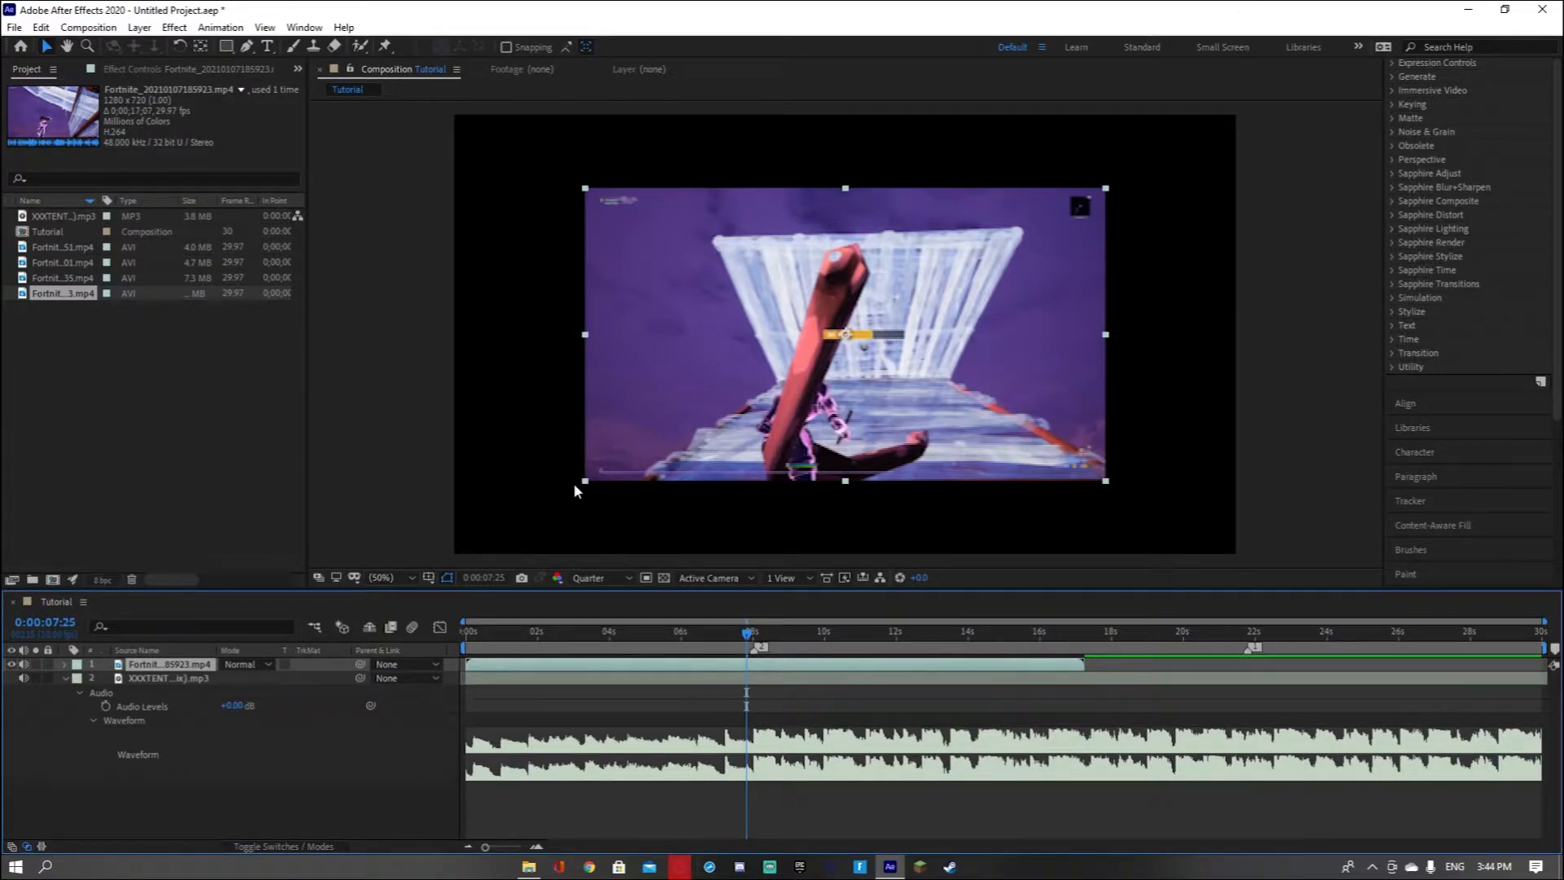
drag(585, 487, 451, 554)
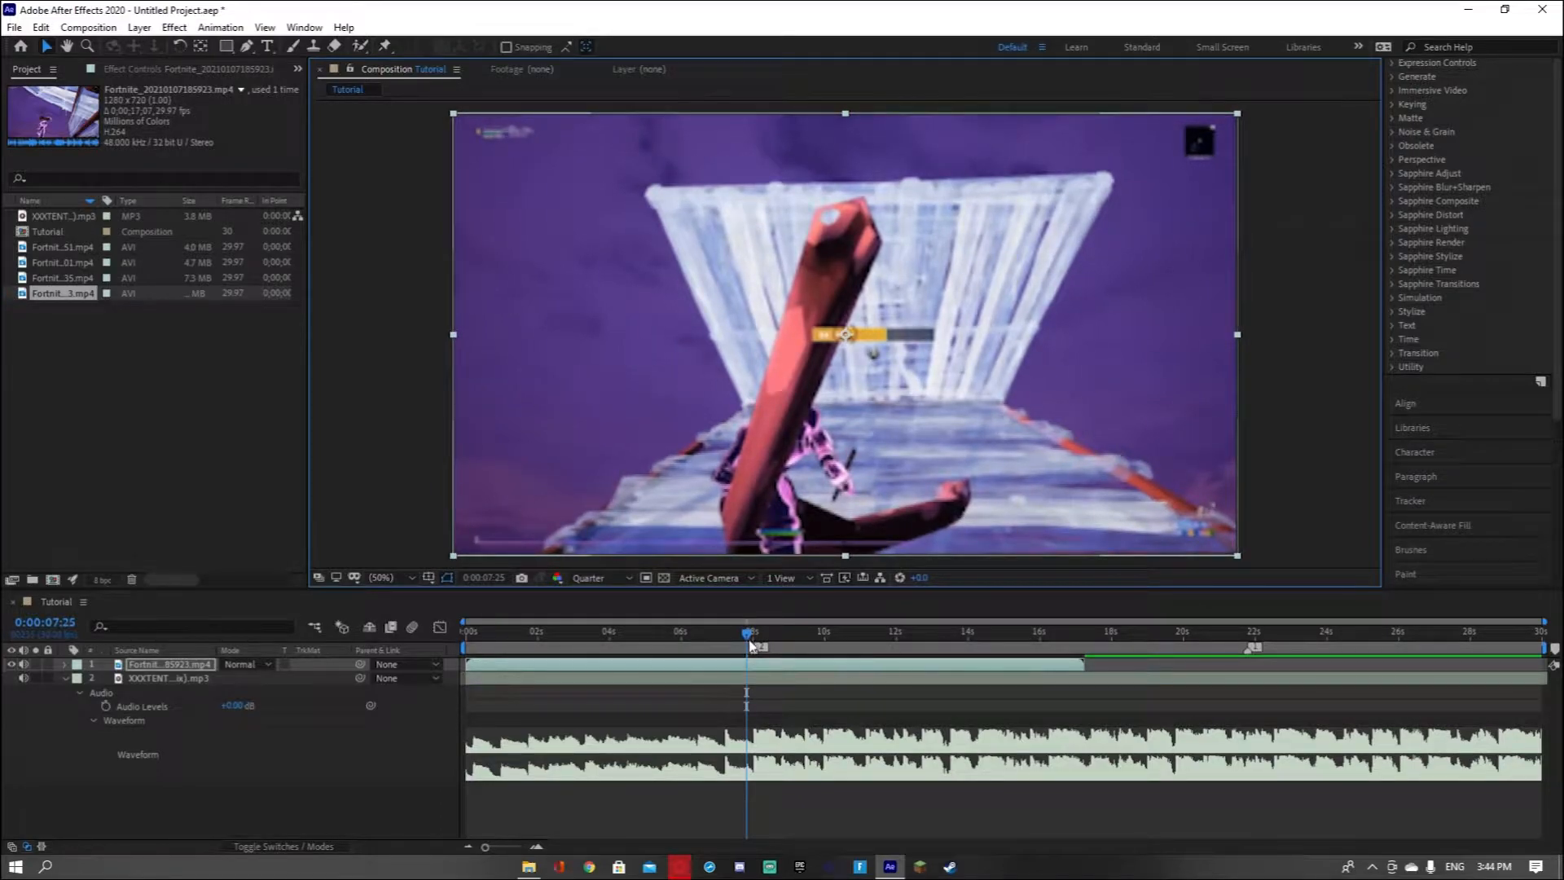
Slide the Fortnite clip about 7 seconds earlier so its shot lines up with the beat at 0:00:08:01
drag(749, 634, 753, 634)
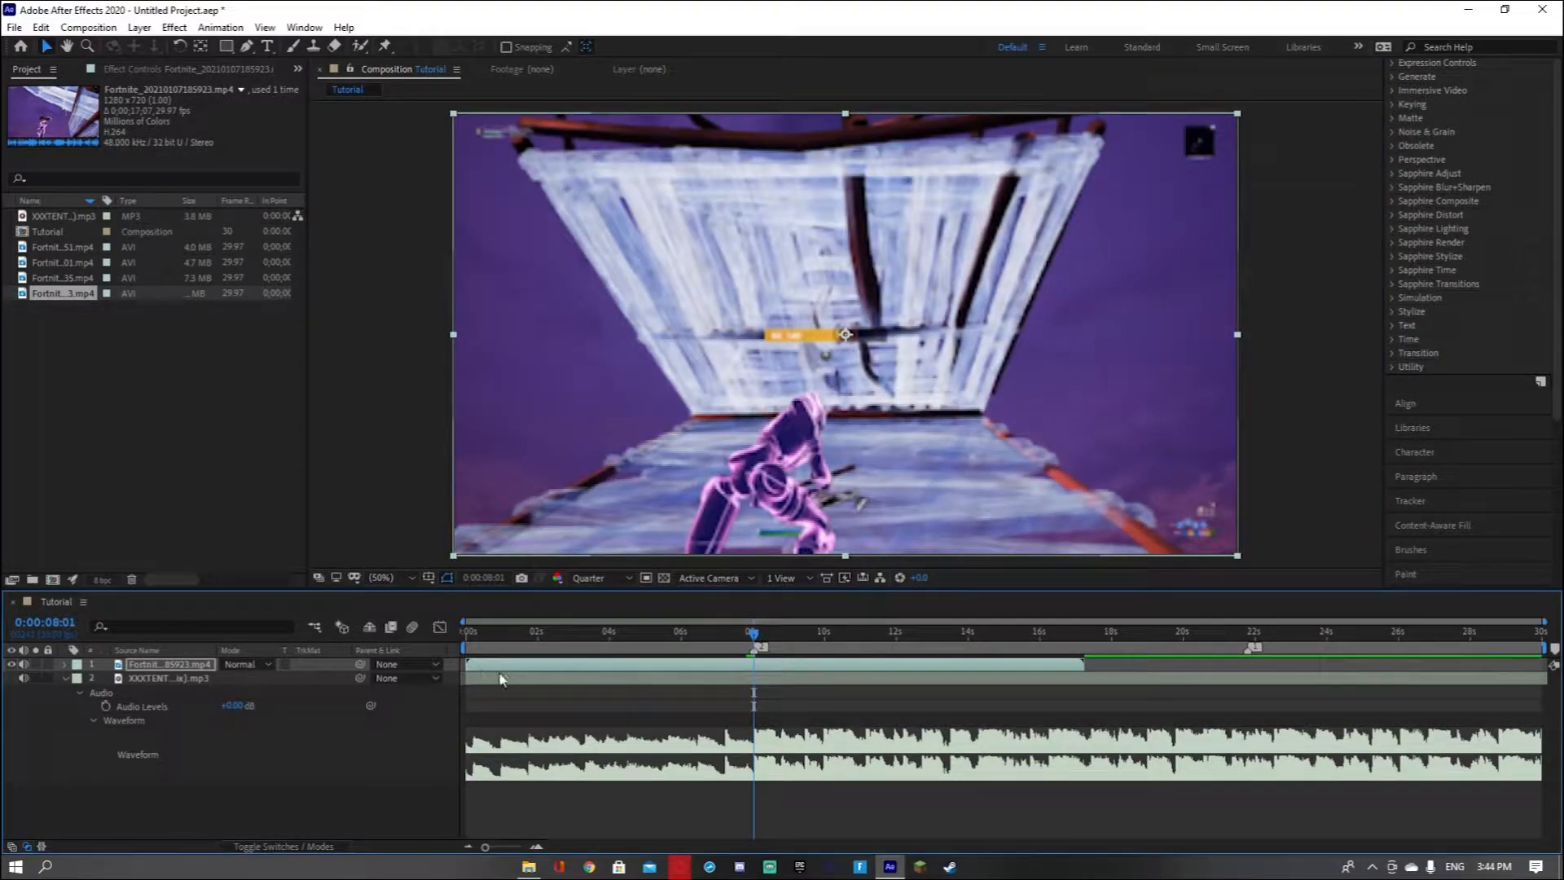
drag(467, 663, 512, 663)
drag(691, 667, 443, 696)
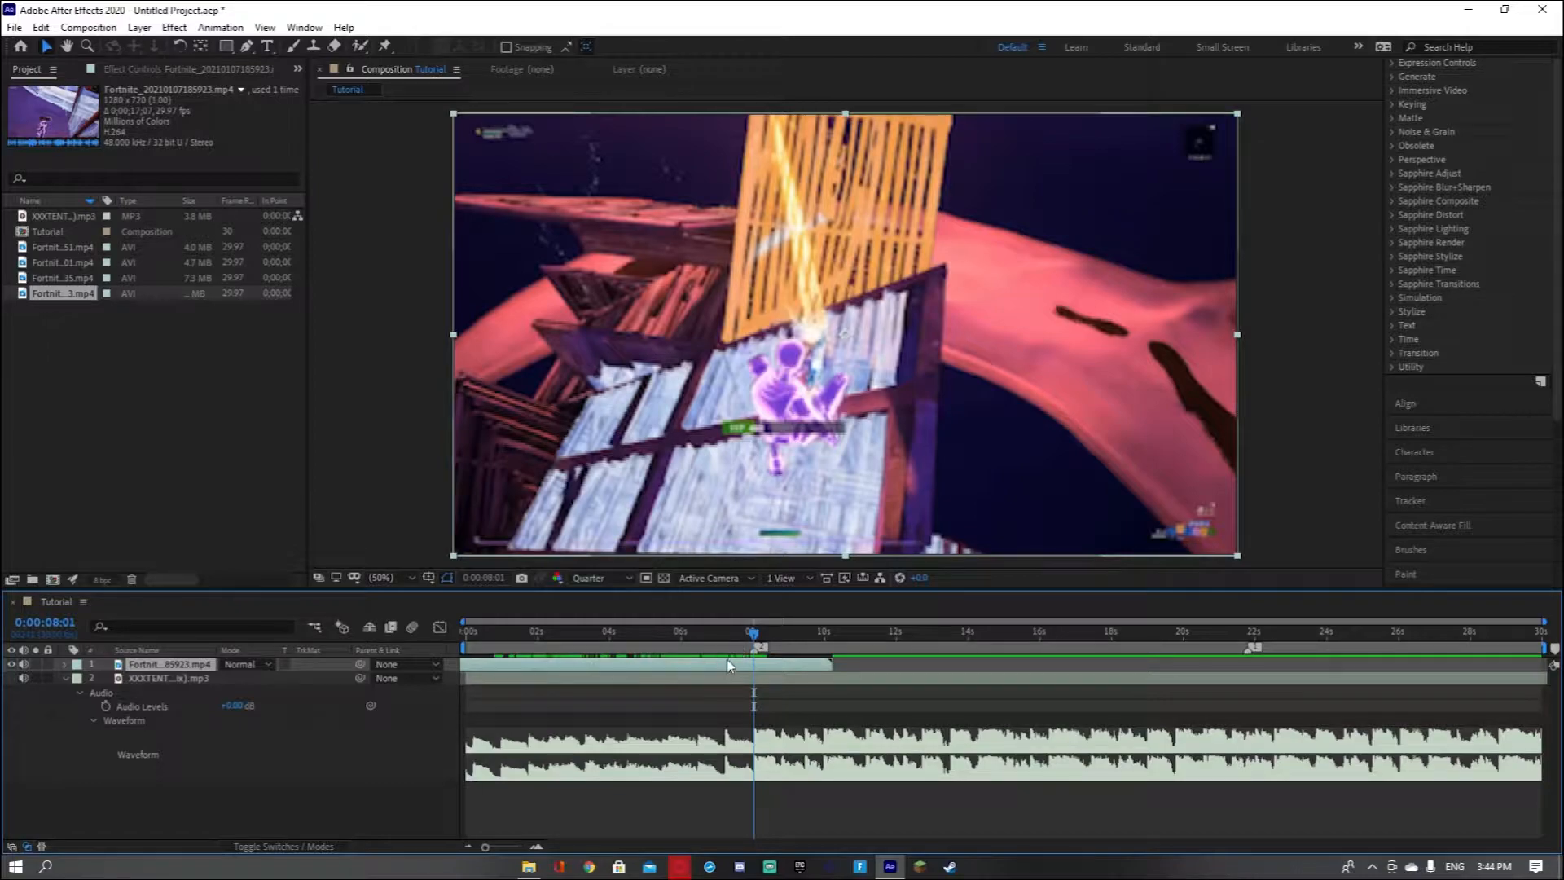
drag(750, 638, 475, 661)
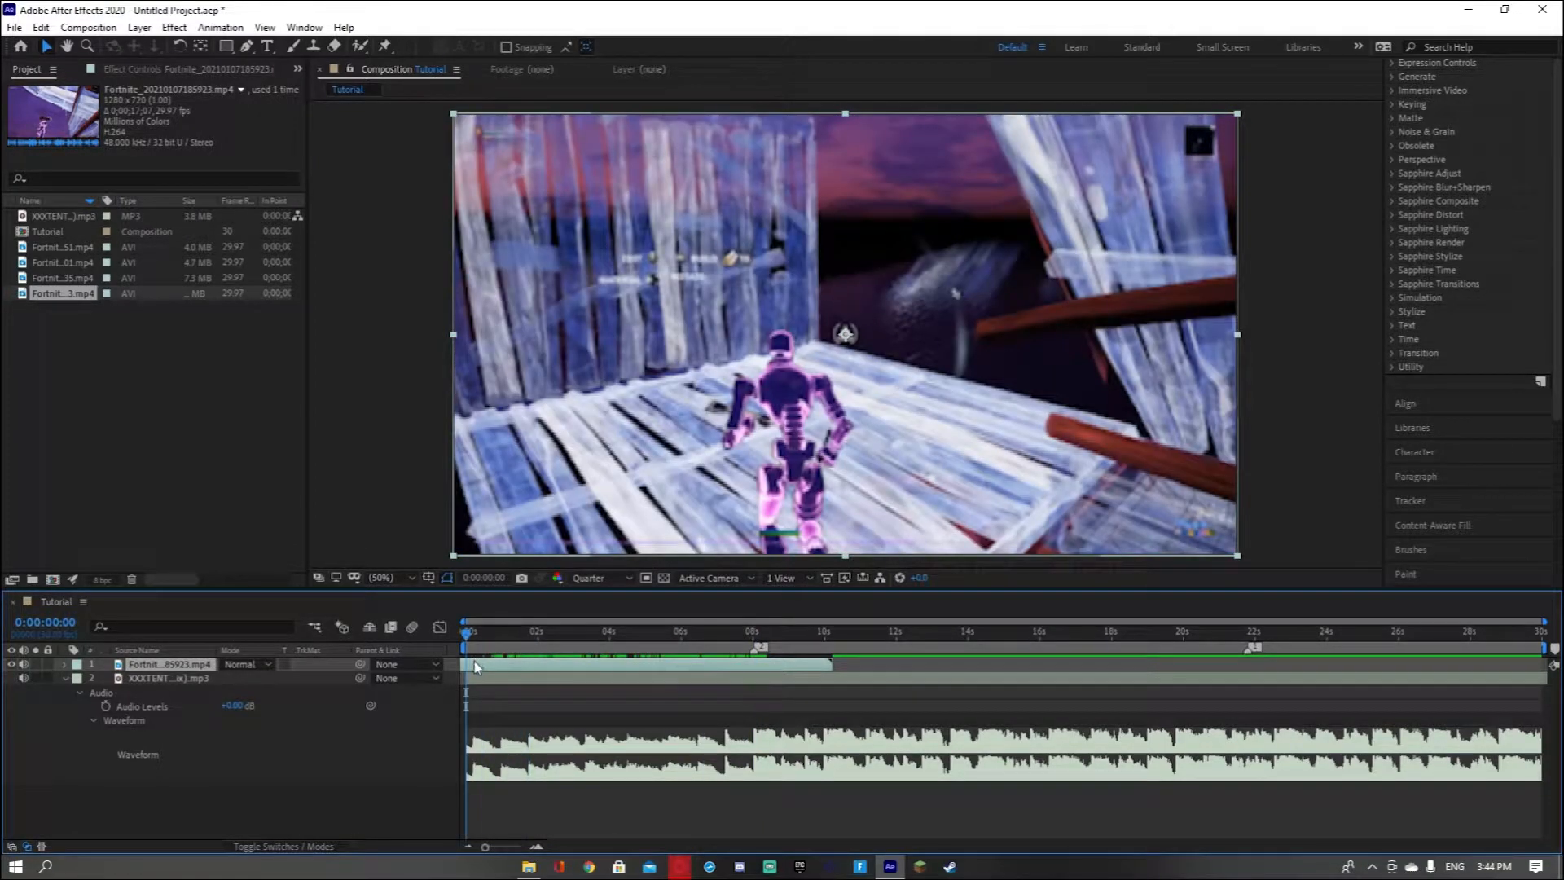
key(ctrl+d)
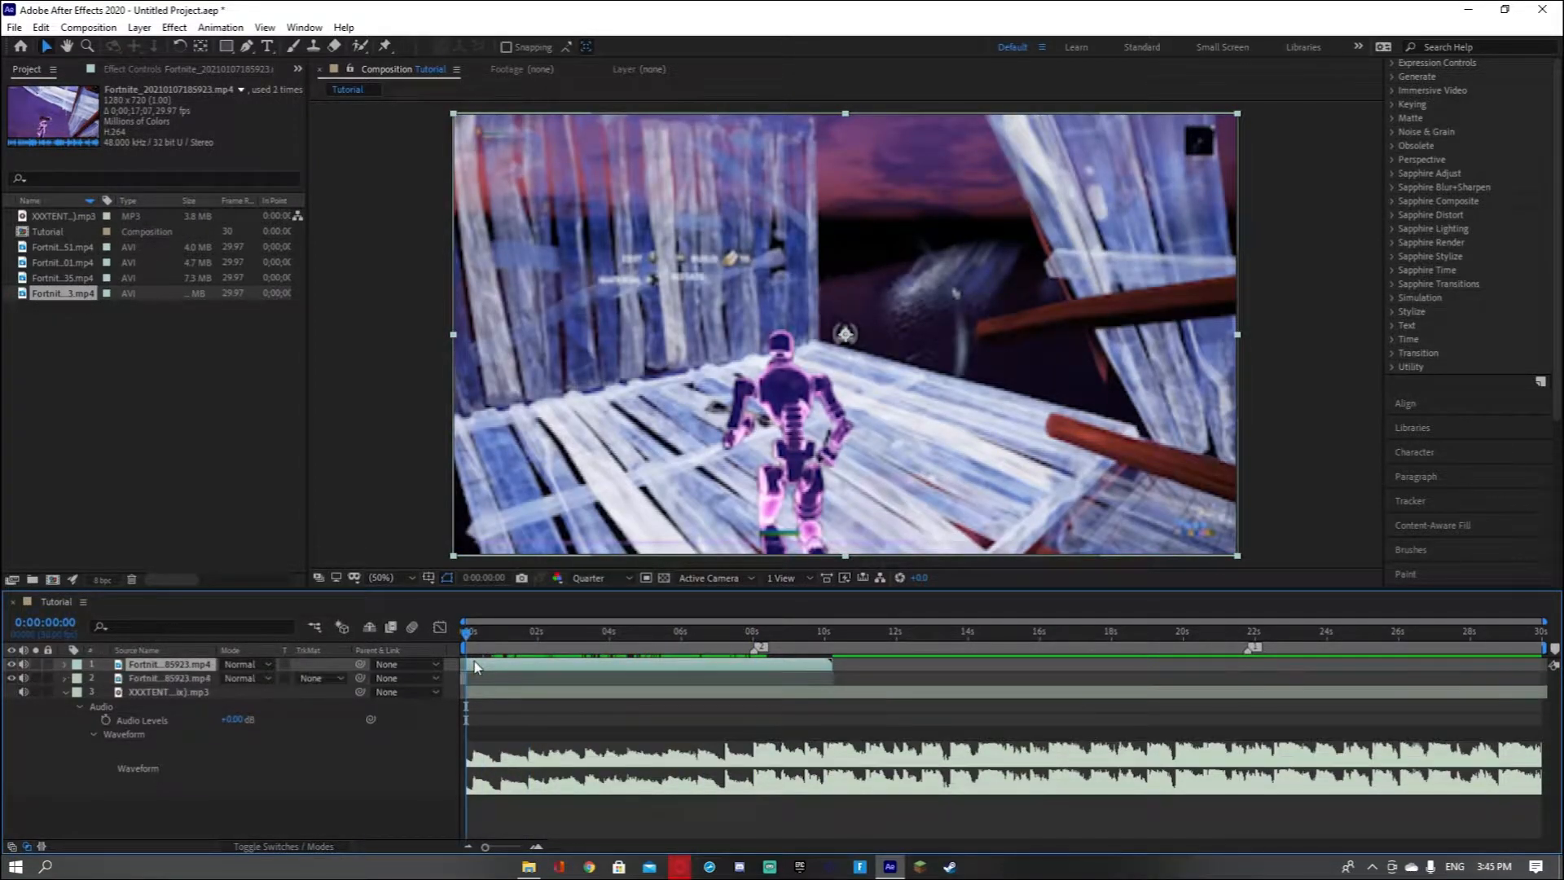
click(479, 680)
key(Delete)
Mute the Fortnite clip's audio, preview the edit and trim the clip's end to 0:00:09:03
key(space)
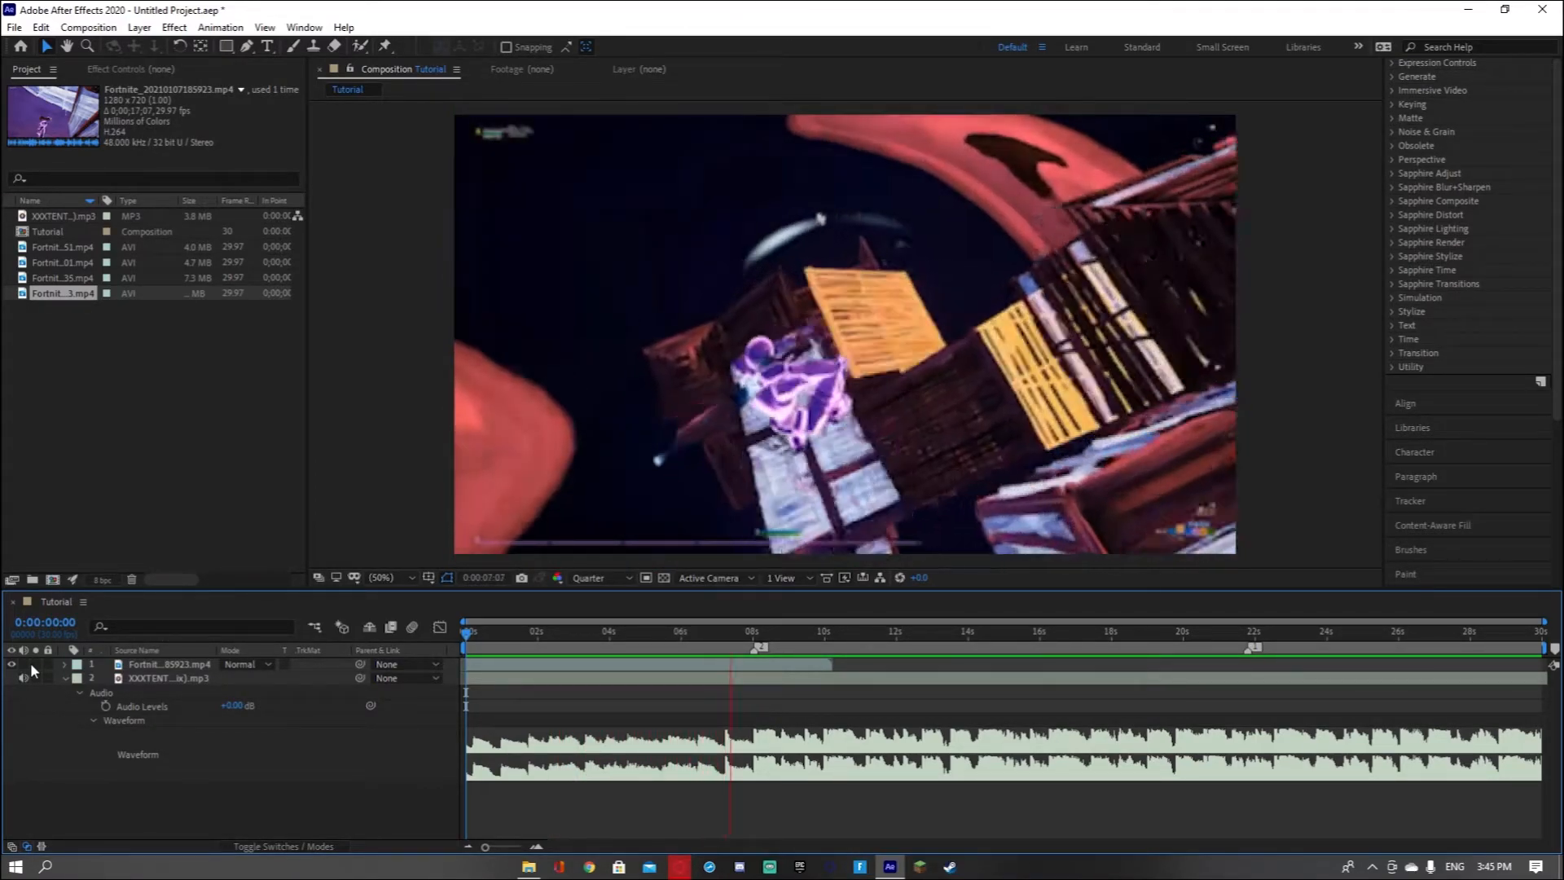
key(space)
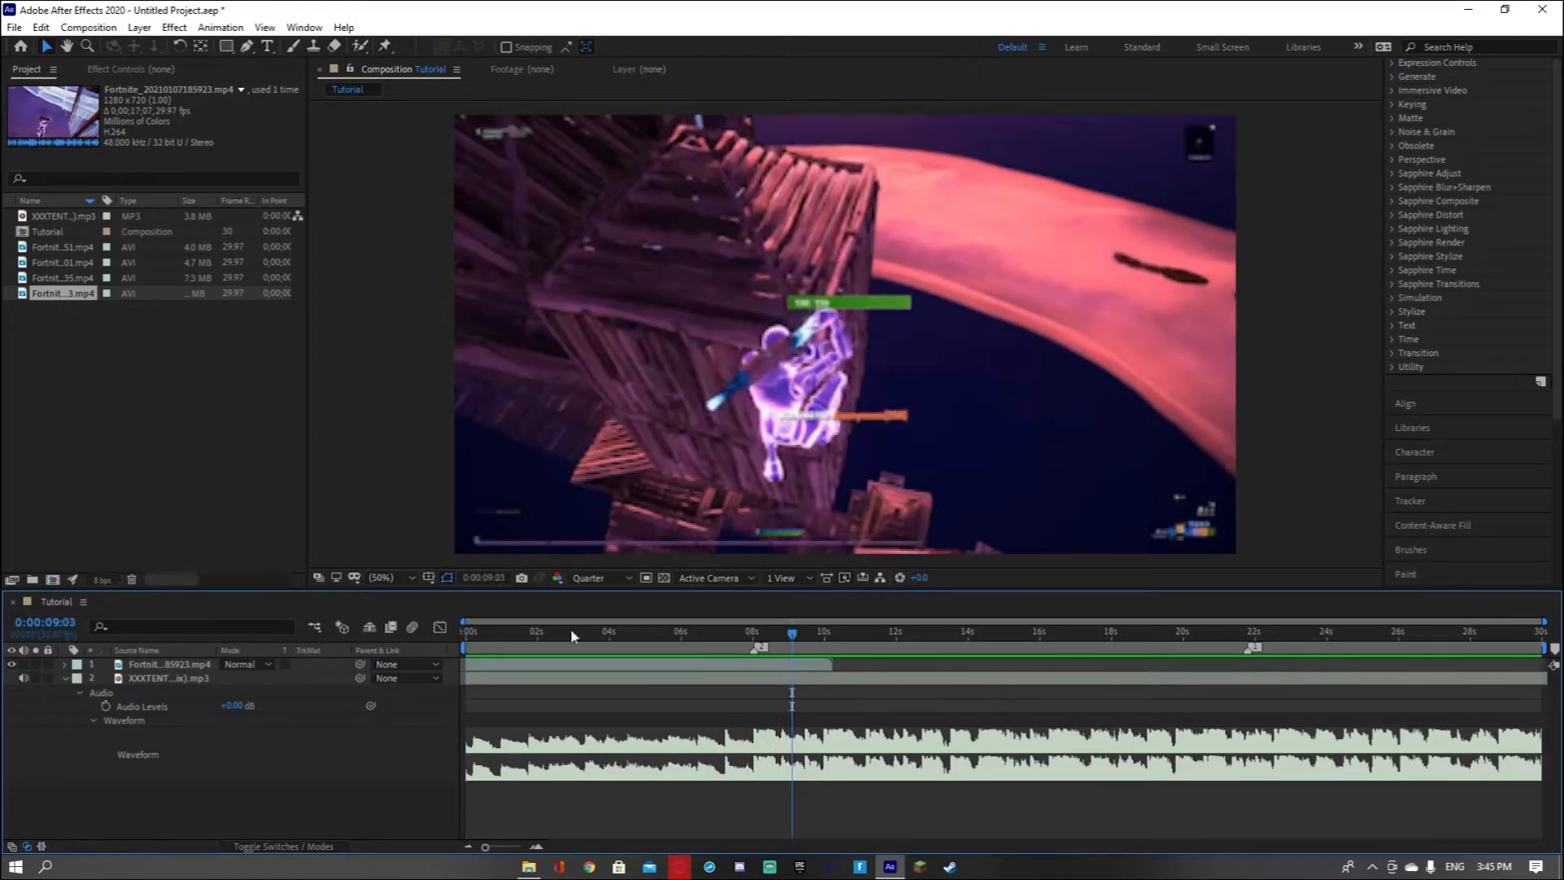
drag(832, 665, 465, 641)
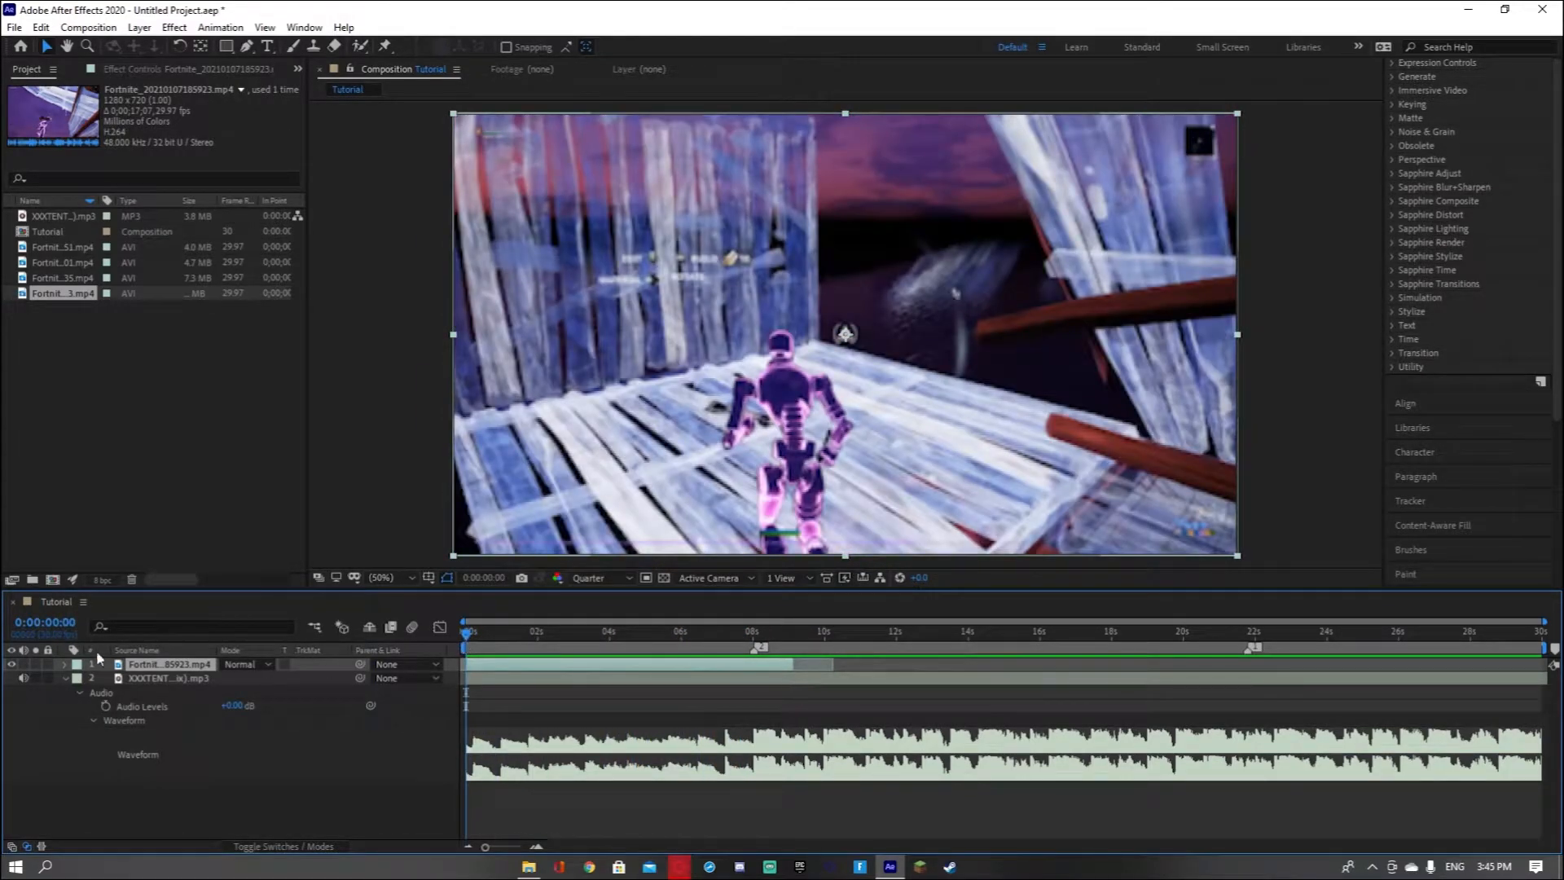
Set the Fortnite clip's opacity to 0% and keyframe it at the start of the composition
click(65, 677)
click(64, 664)
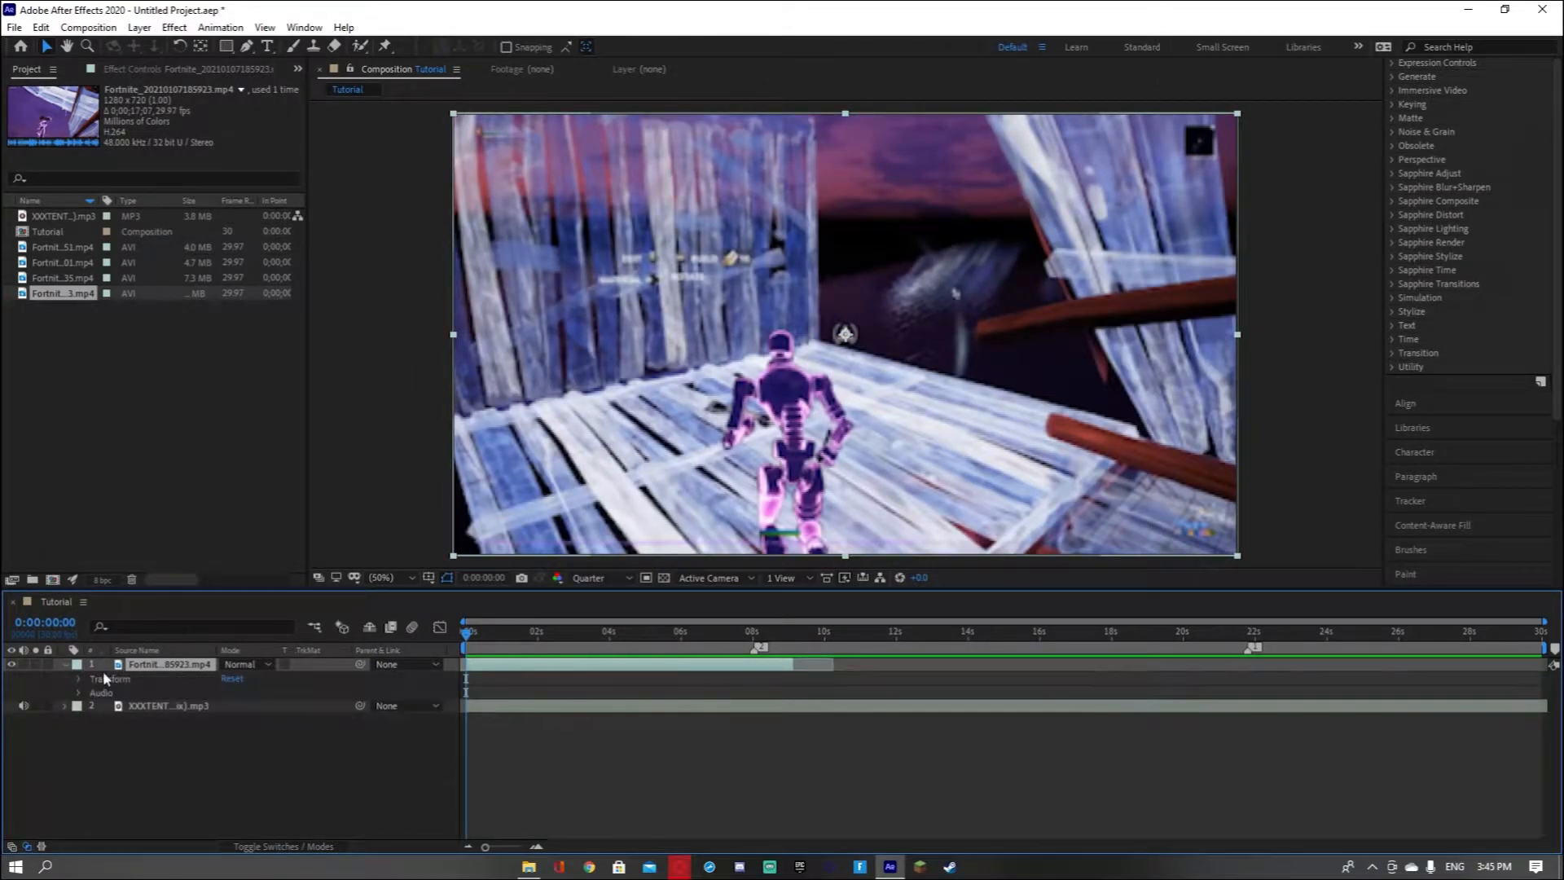
click(79, 679)
click(233, 747)
text(00)
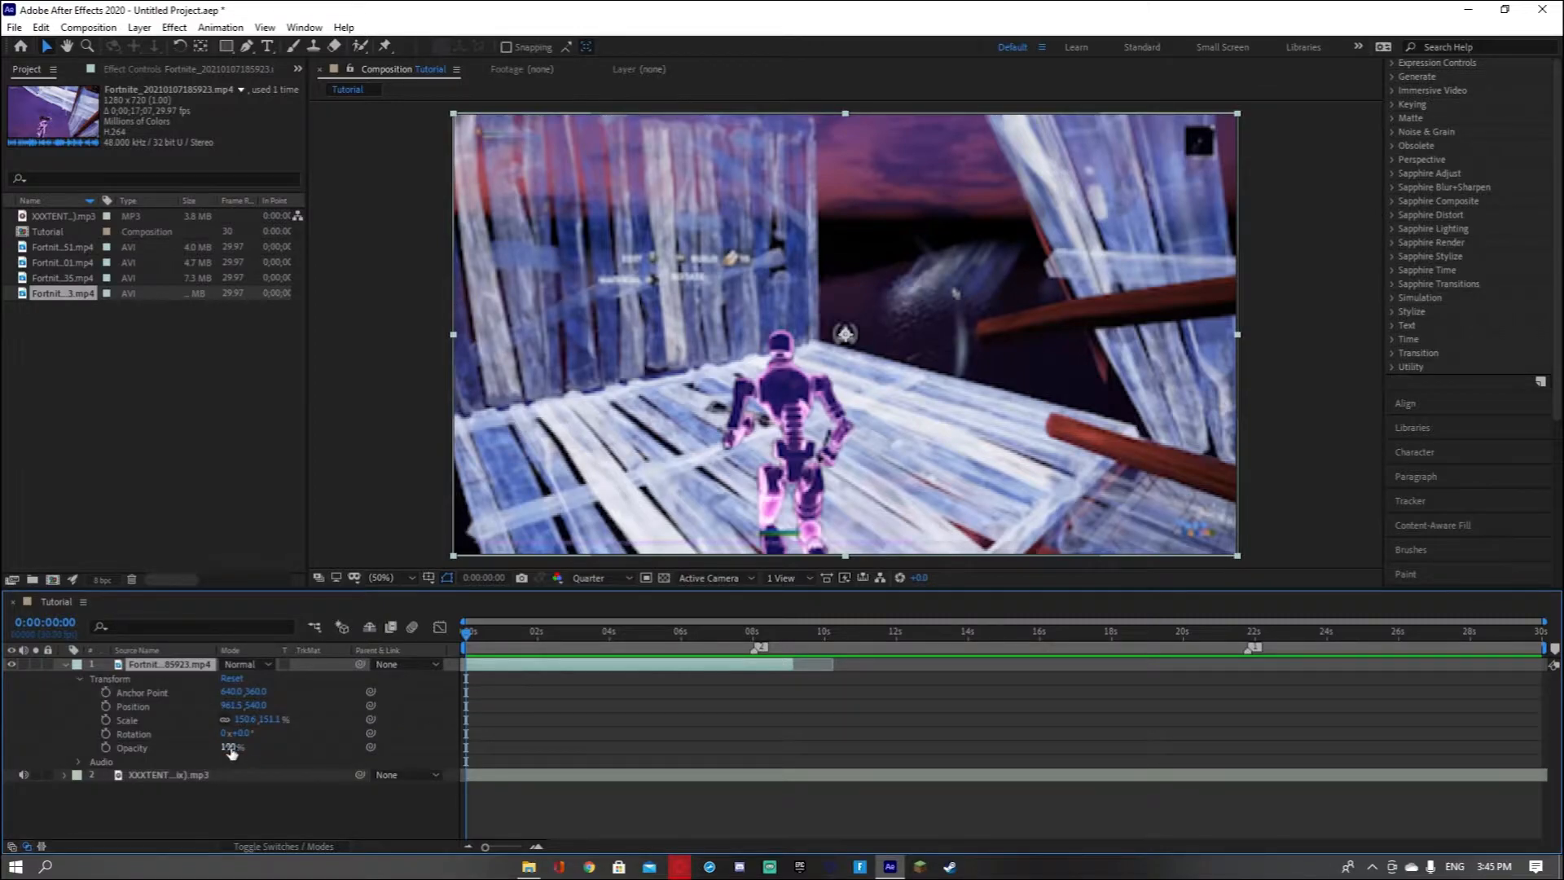
key(Return)
click(105, 747)
Add a 100% opacity keyframe to the Fortnite clip at 0:00:02:10 and preview the fade-in
drag(467, 635, 551, 648)
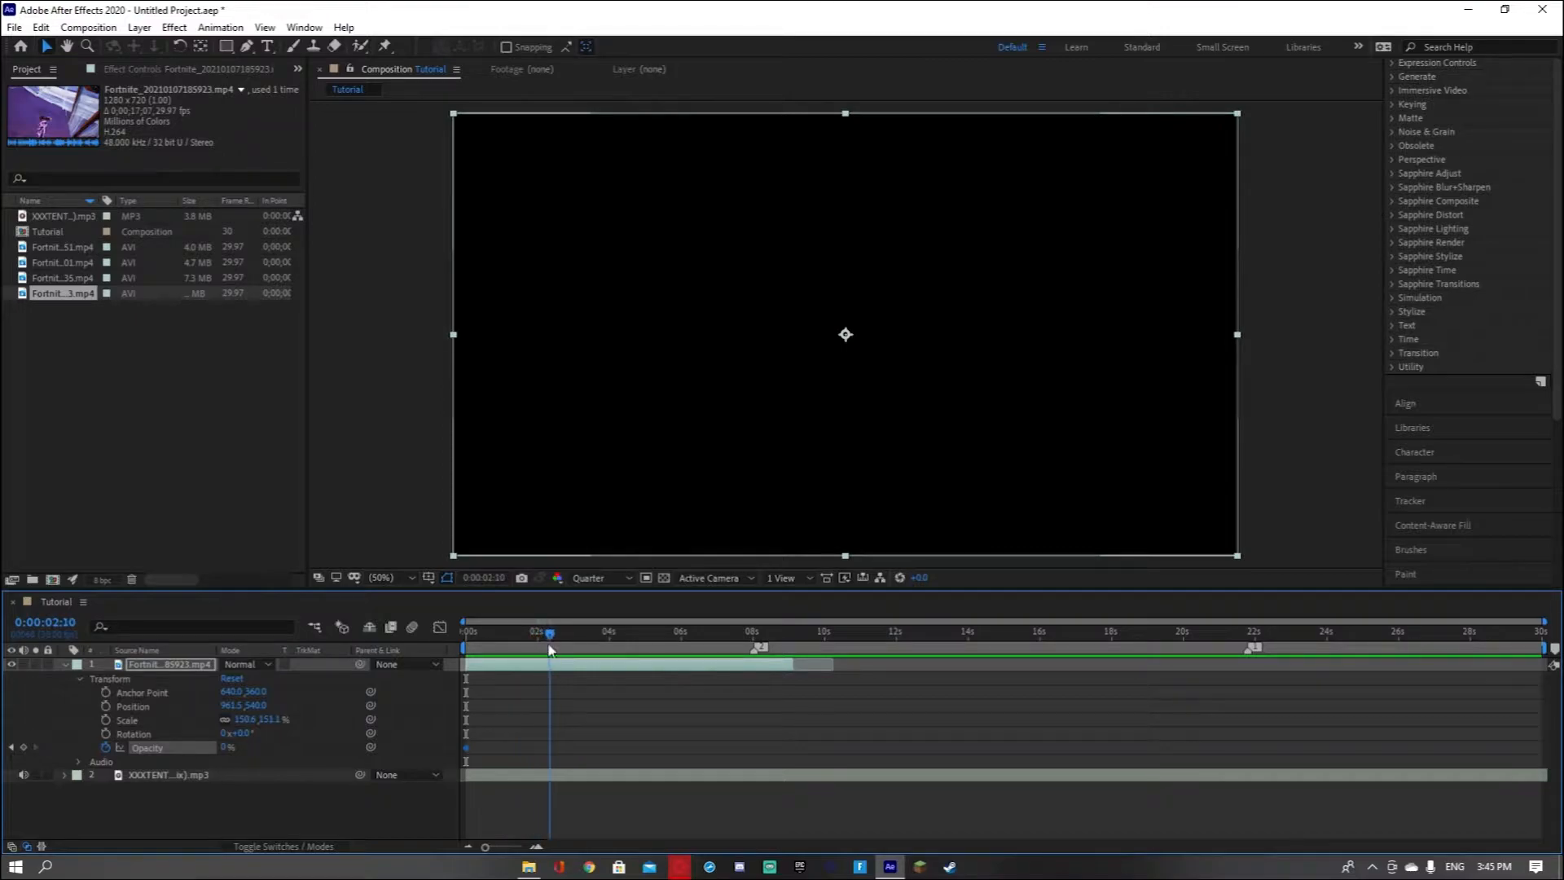
drag(226, 747, 269, 747)
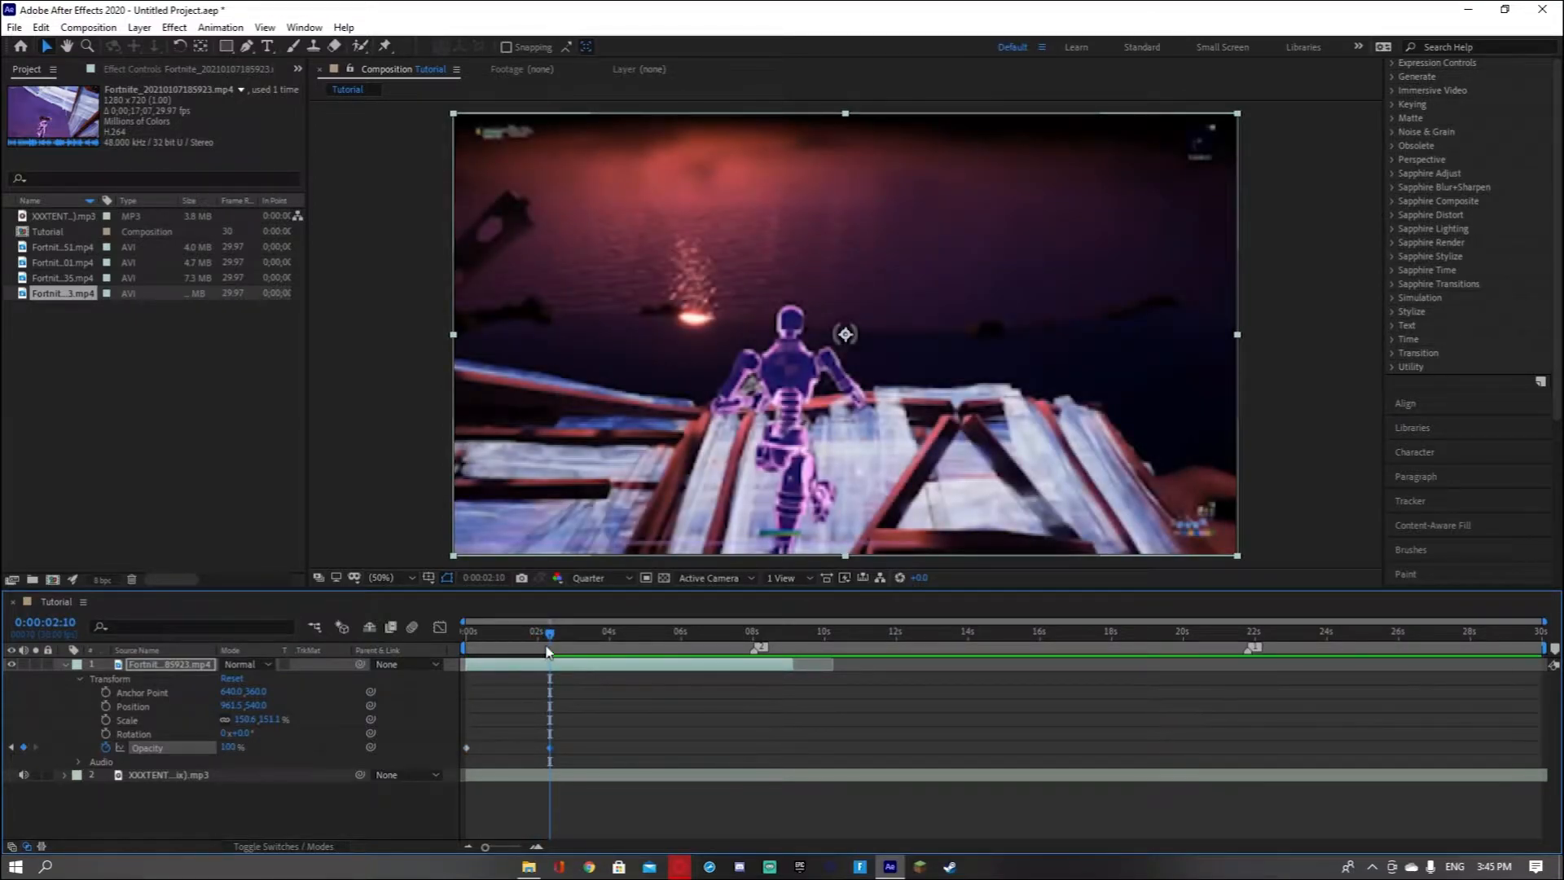
key(Home)
key(space)
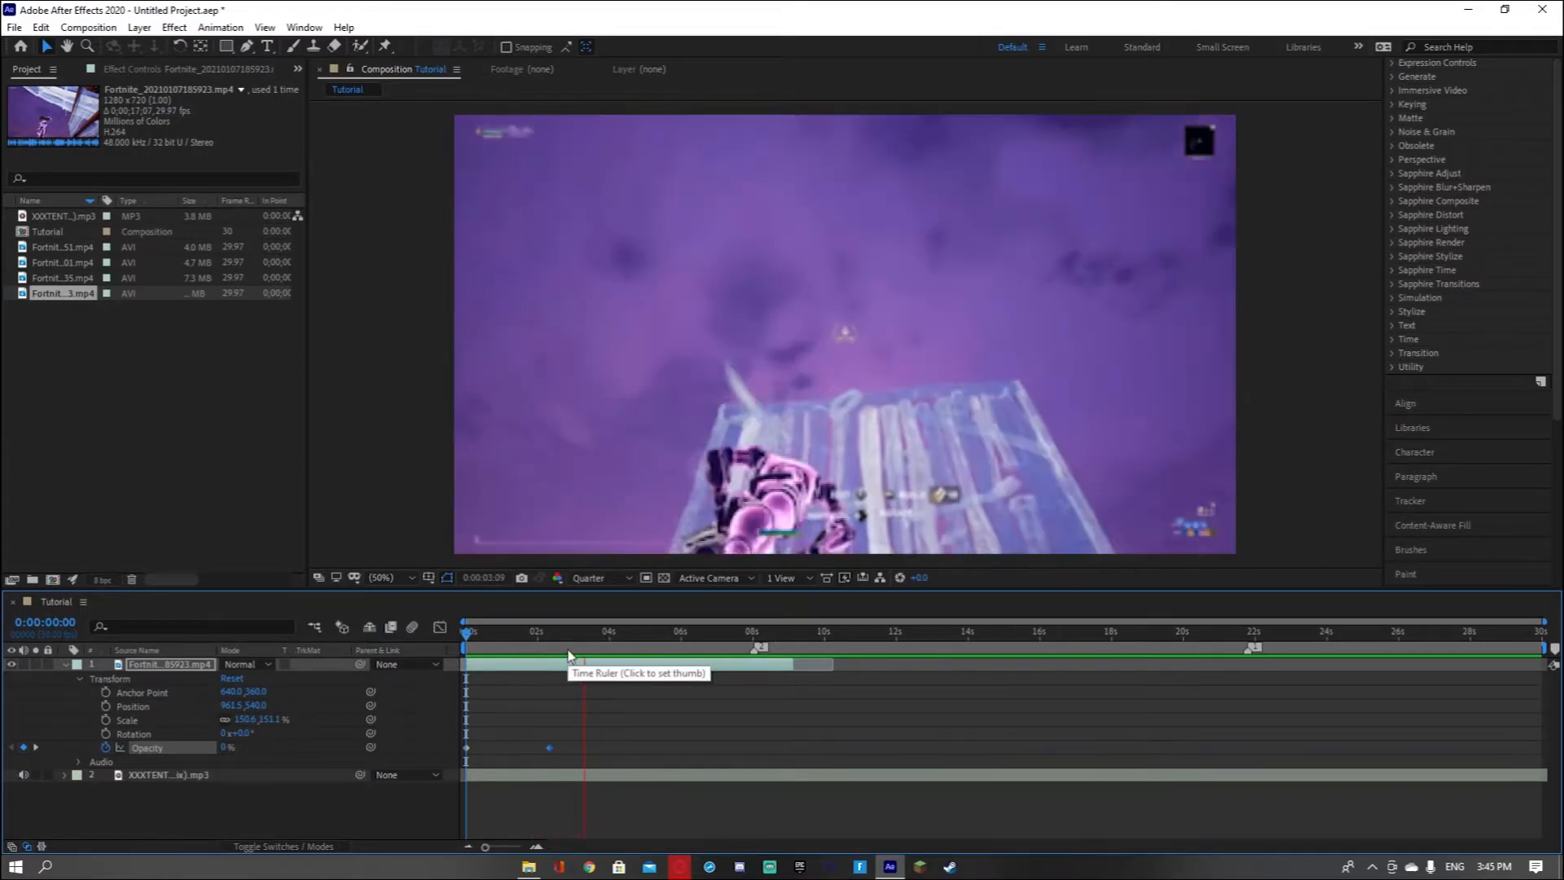
key(space)
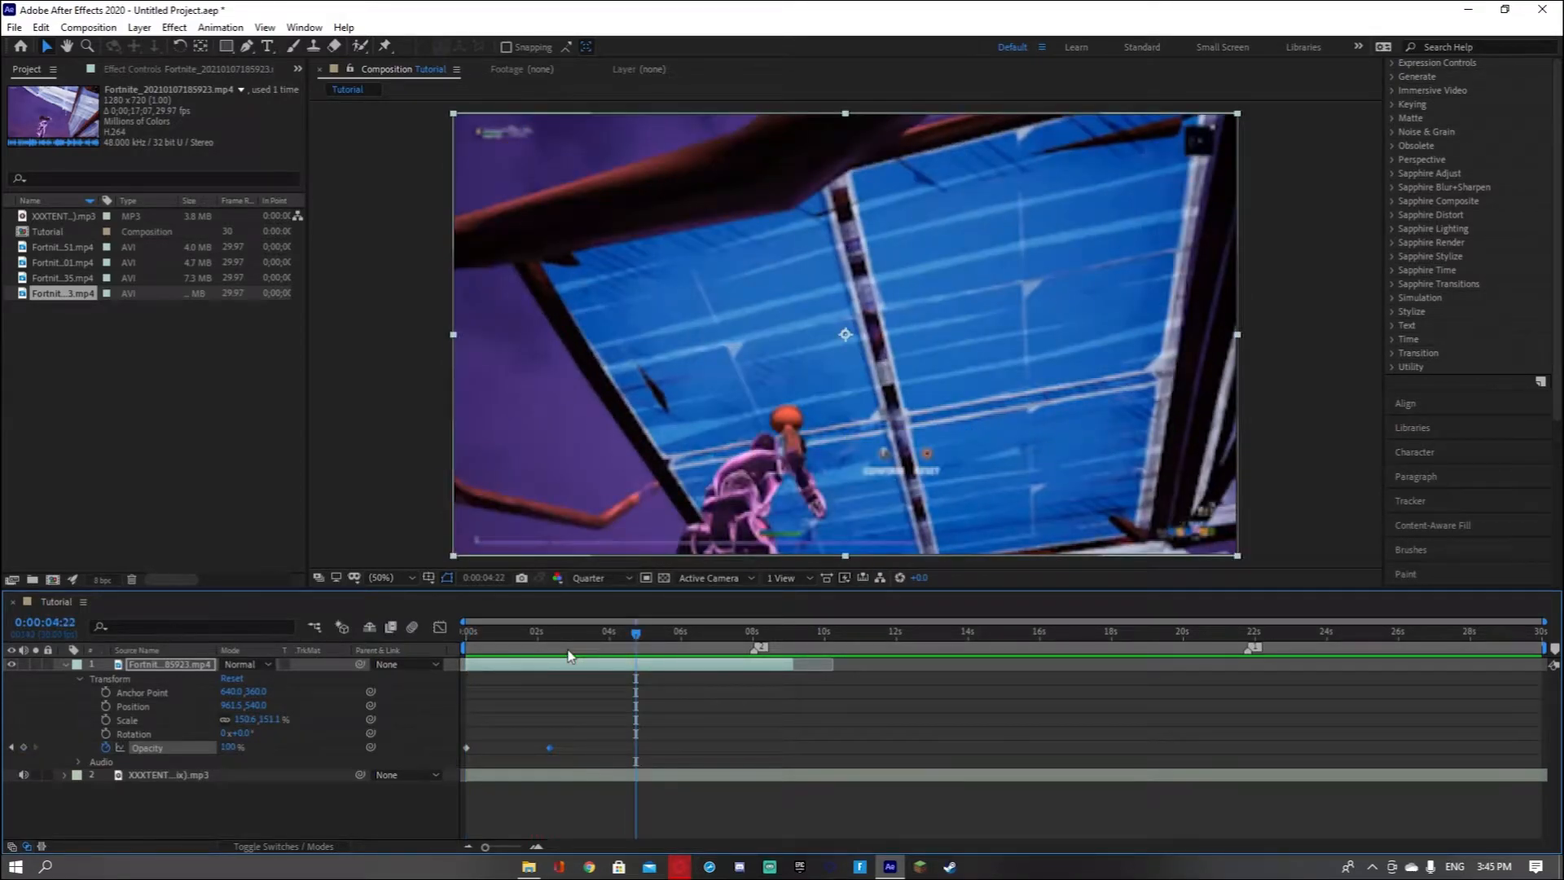
click(65, 665)
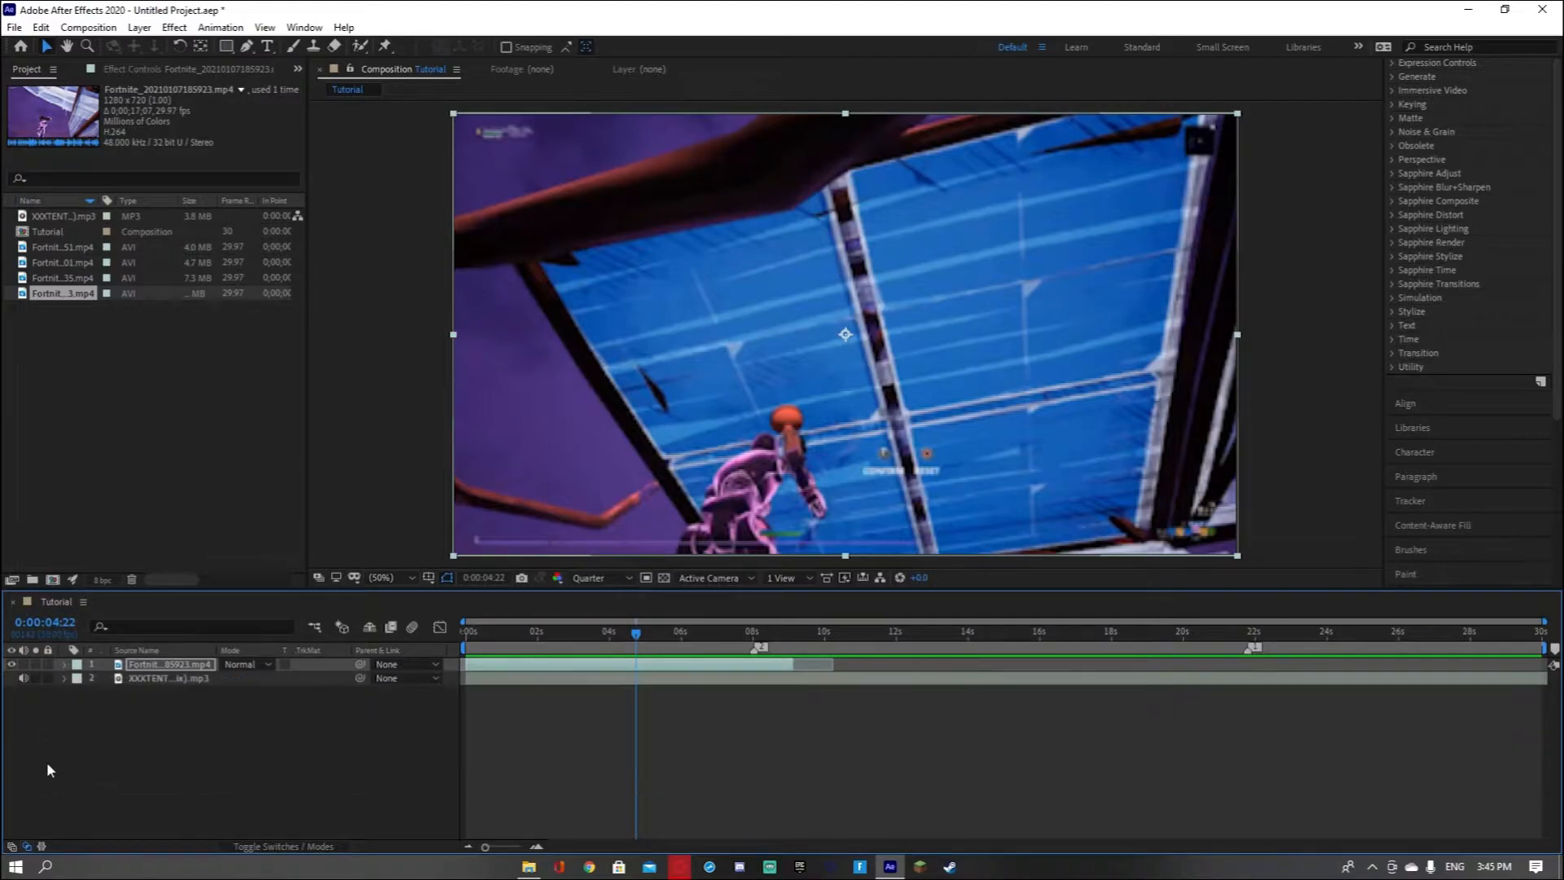
Show the song's waveform again and add composition marker 3 at the beat at 0:00:07:08
click(66, 677)
key(space)
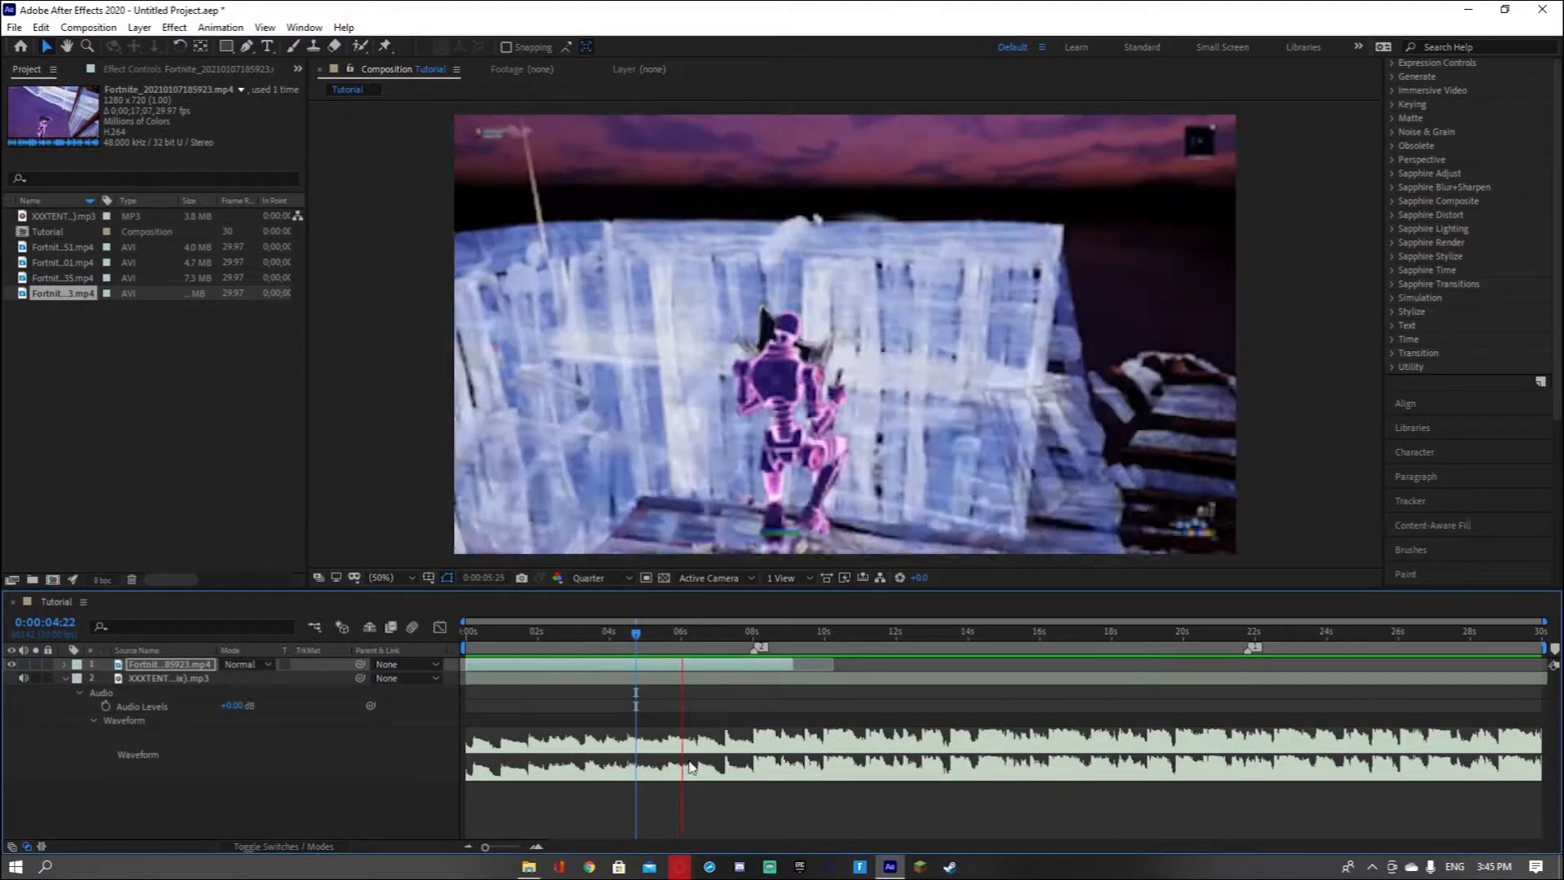
key(space)
drag(751, 640, 726, 639)
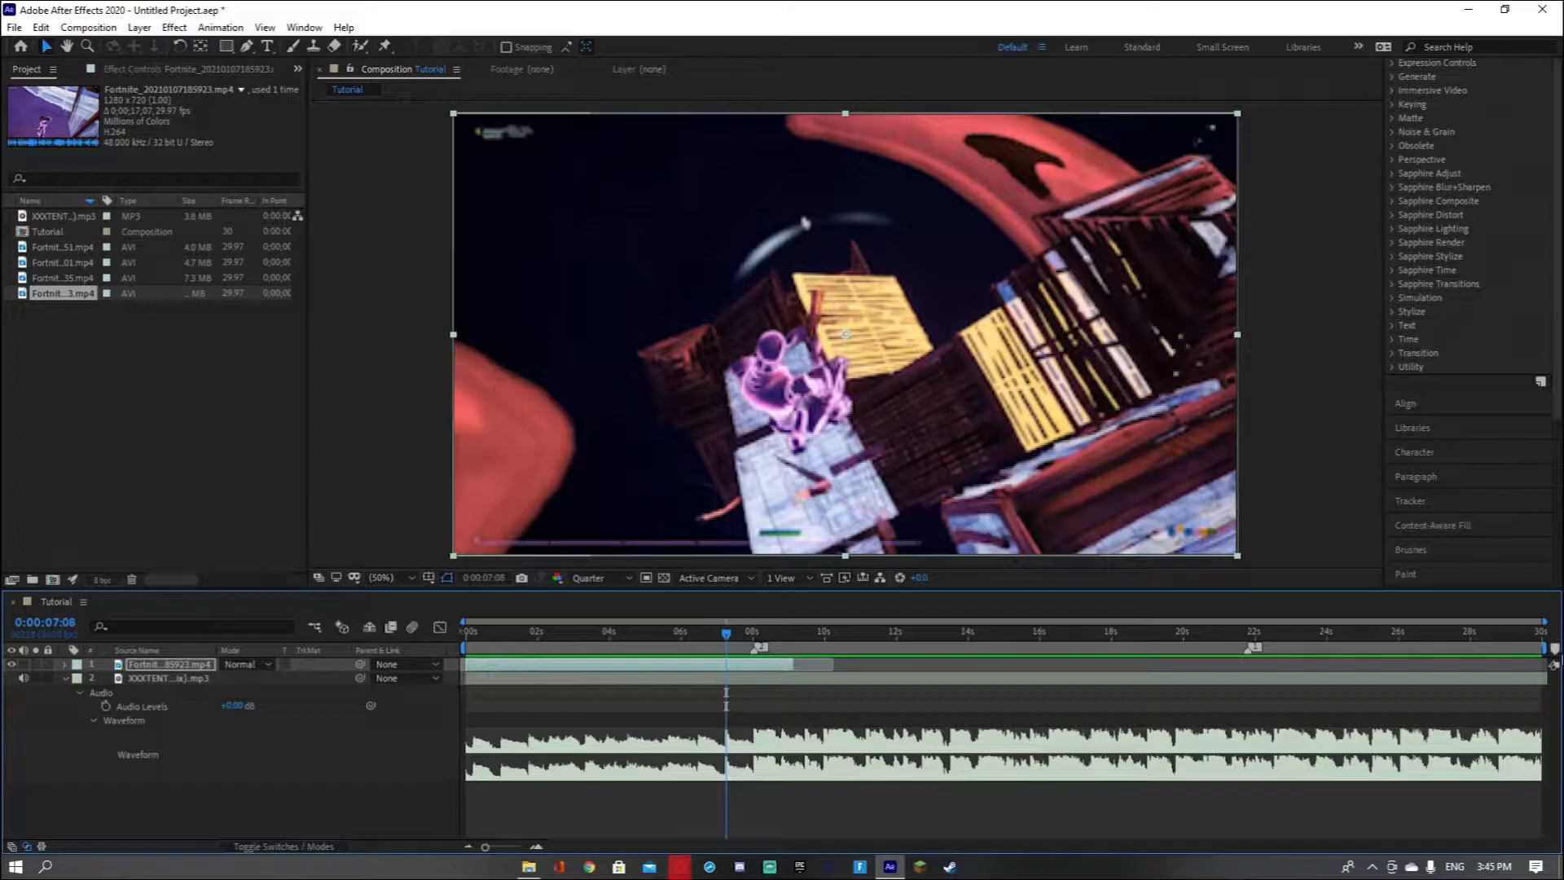
key(KP_Multiply)
Play the passage around the beats and add composition marker 4 at 0:00:06:15
drag(726, 637, 685, 637)
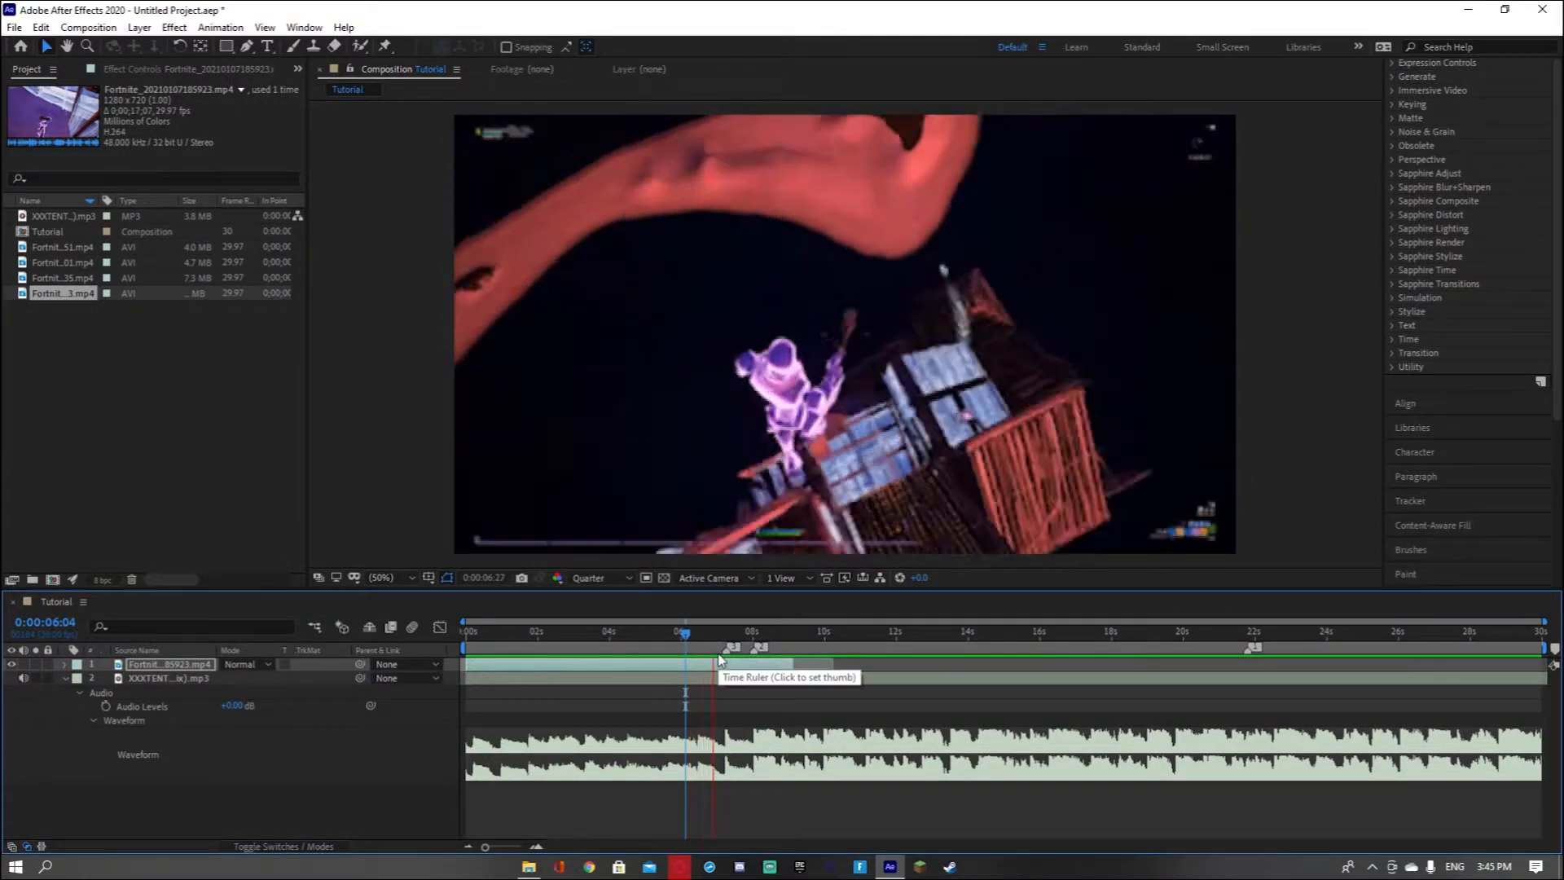
click(748, 634)
drag(748, 638, 700, 646)
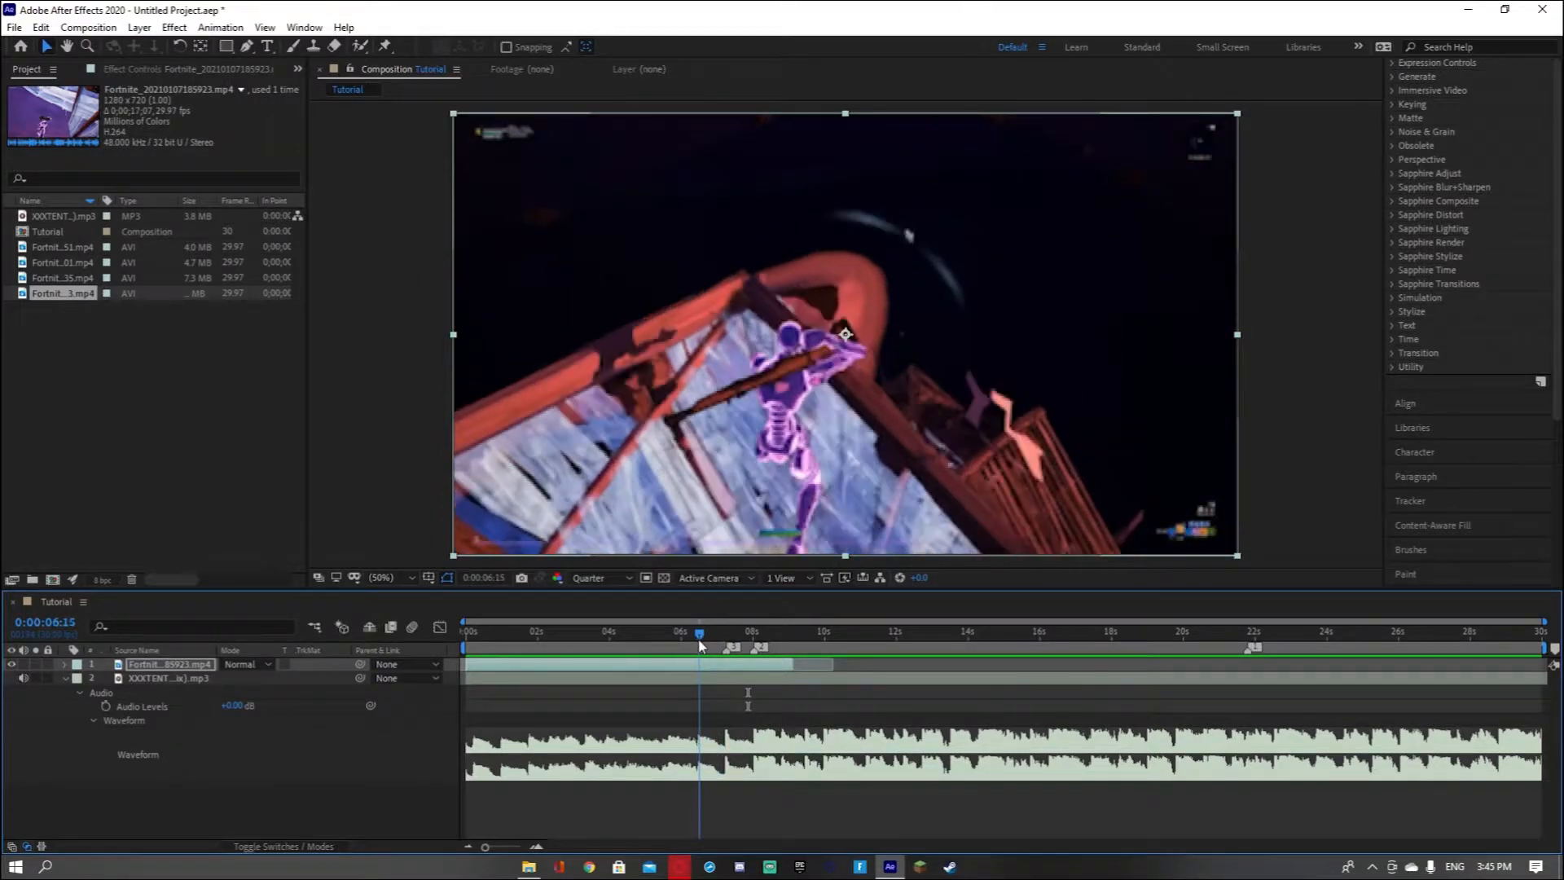
key(shift+4)
Slide the Fortnite clip slightly earlier to adjust its sync with the beat markers
mouse_move(702, 636)
mouse_down()
mouse_move(743, 624)
mouse_move(721, 634)
mouse_up()
drag(466, 666, 486, 666)
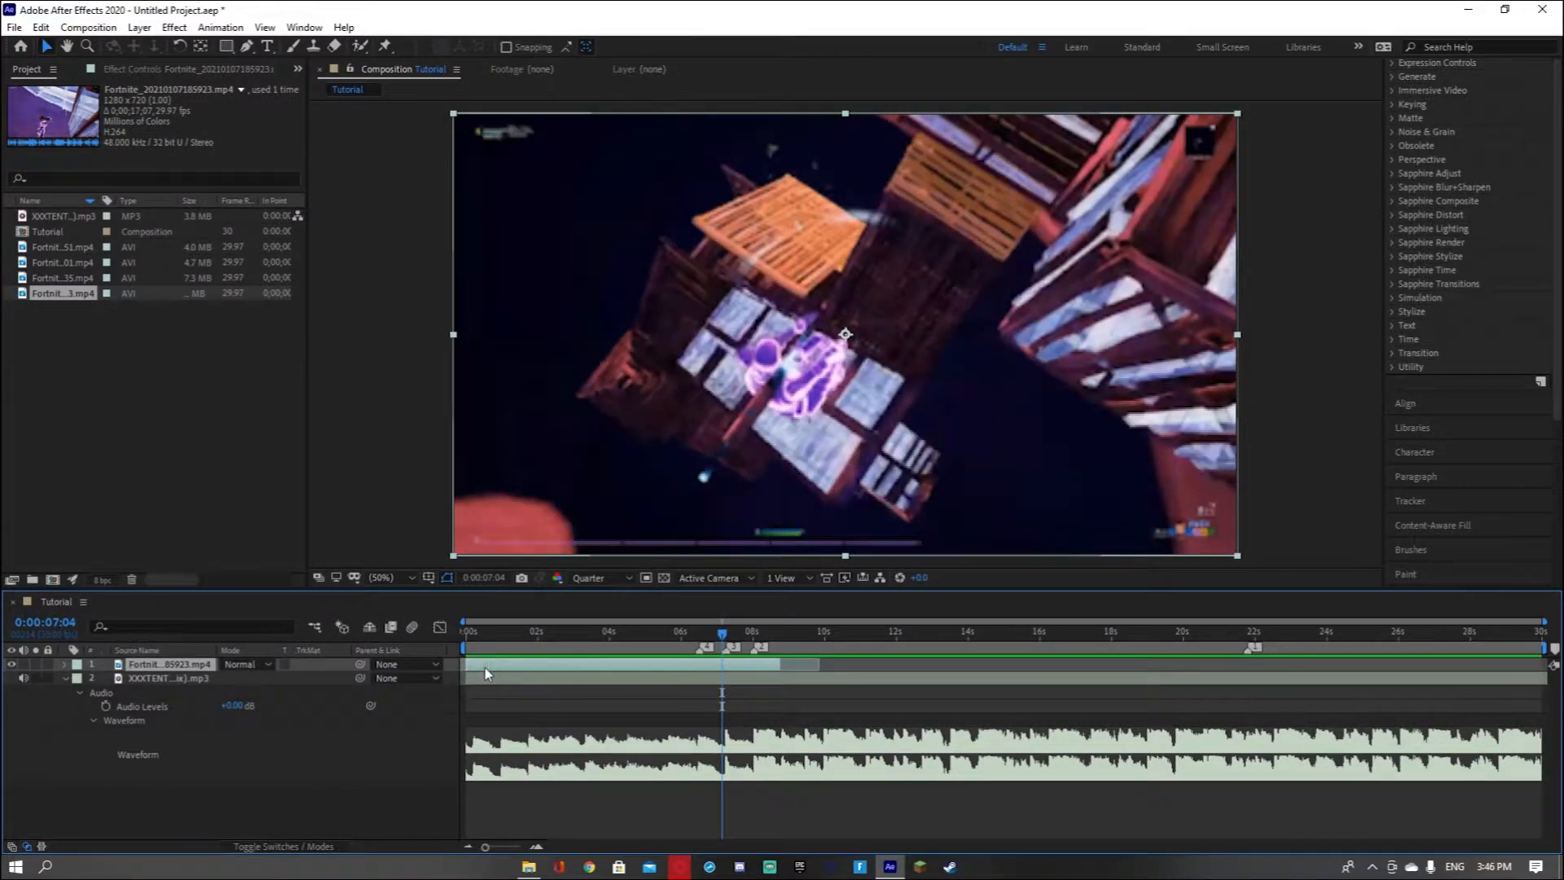
Play the passage around composition markers 4 and 3 and nudge the Fortnite clip slightly earlier again
click(693, 636)
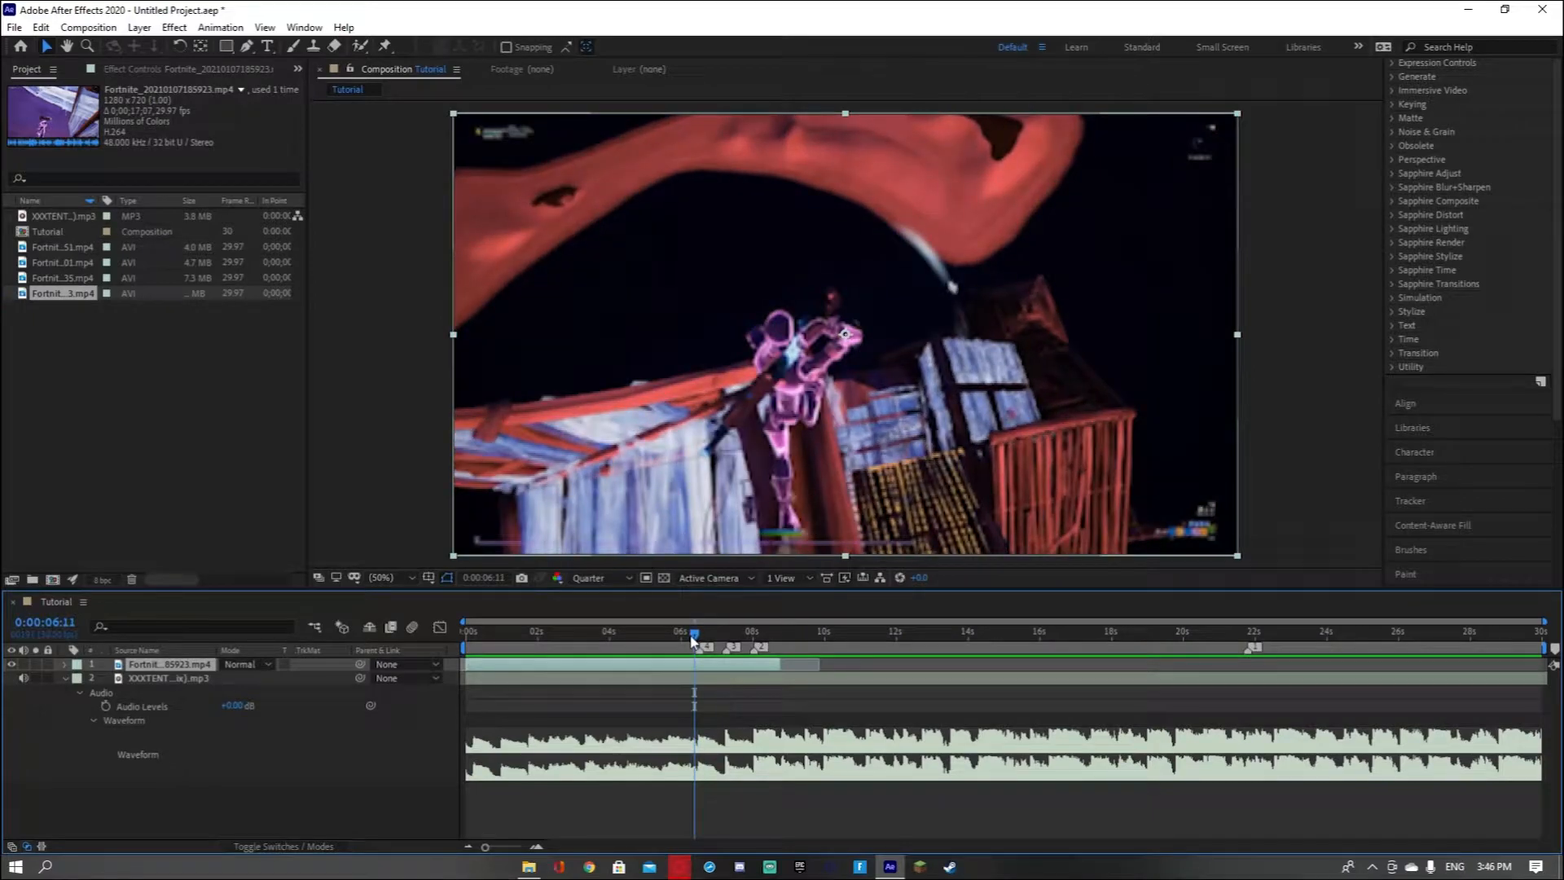
key(space)
key(space)
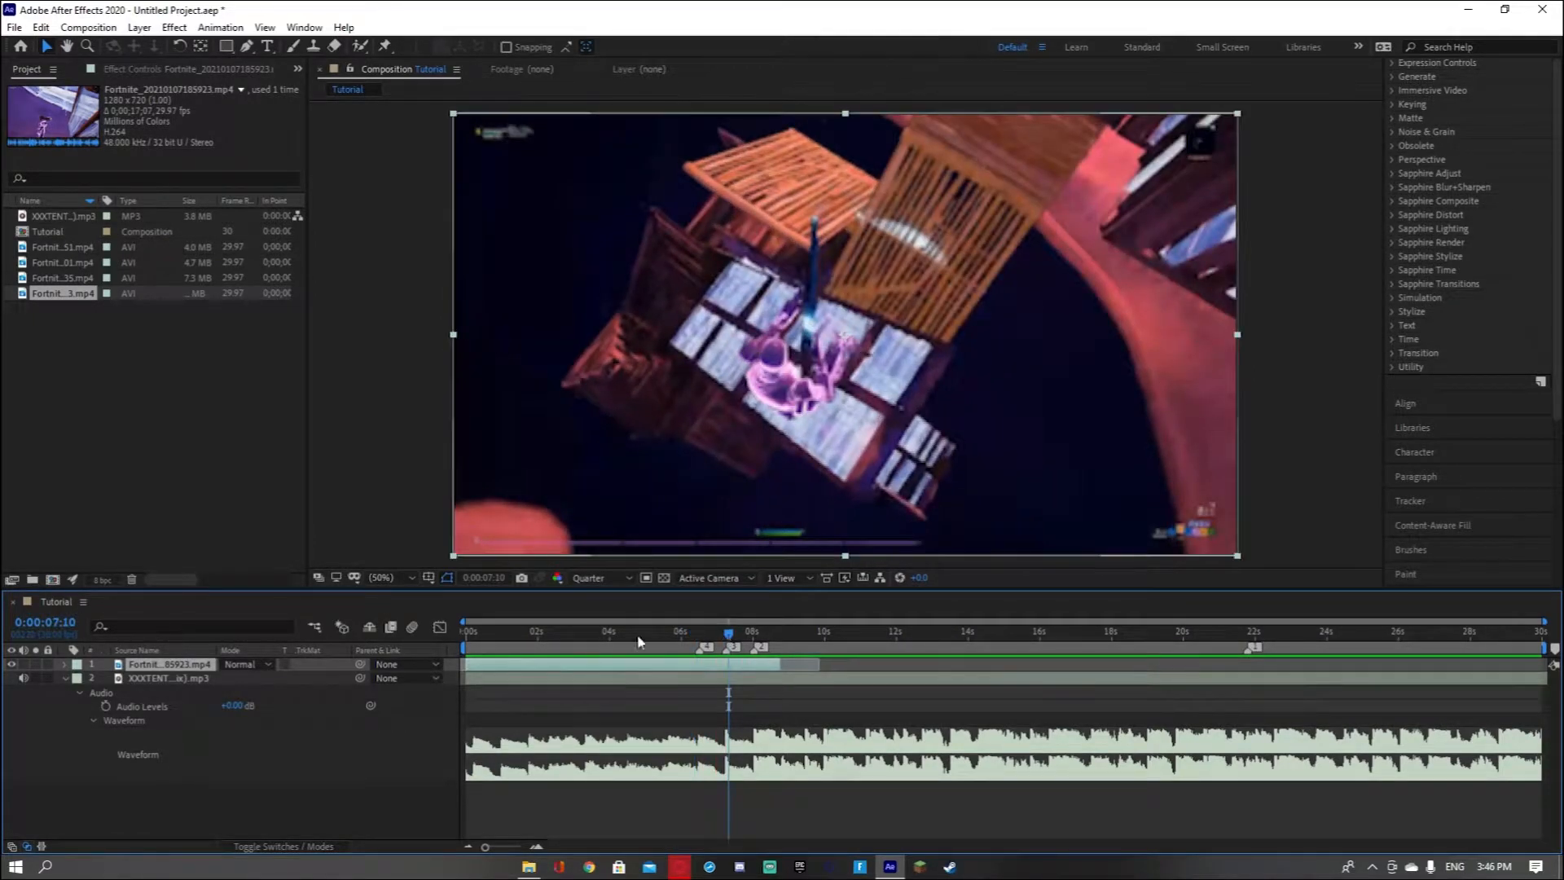
drag(492, 665, 479, 667)
drag(730, 635, 697, 636)
key(space)
click(720, 648)
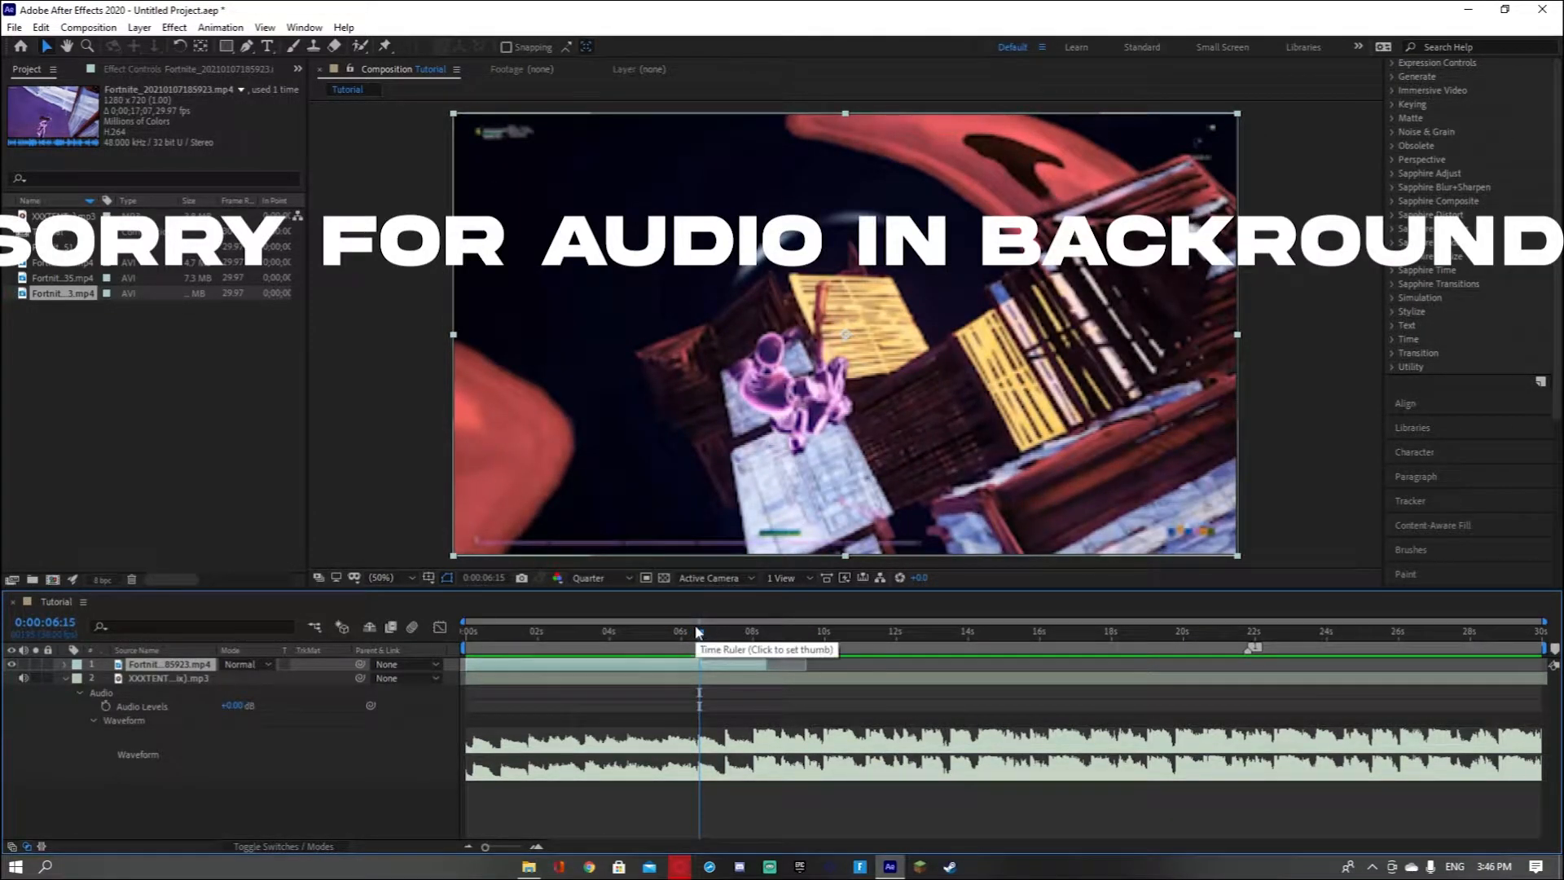
Split the Fortnite clip at 0:00:06:15 and 0:00:07:07 and delete the segment between the cuts
key(ctrl+shift+d)
drag(702, 638, 730, 628)
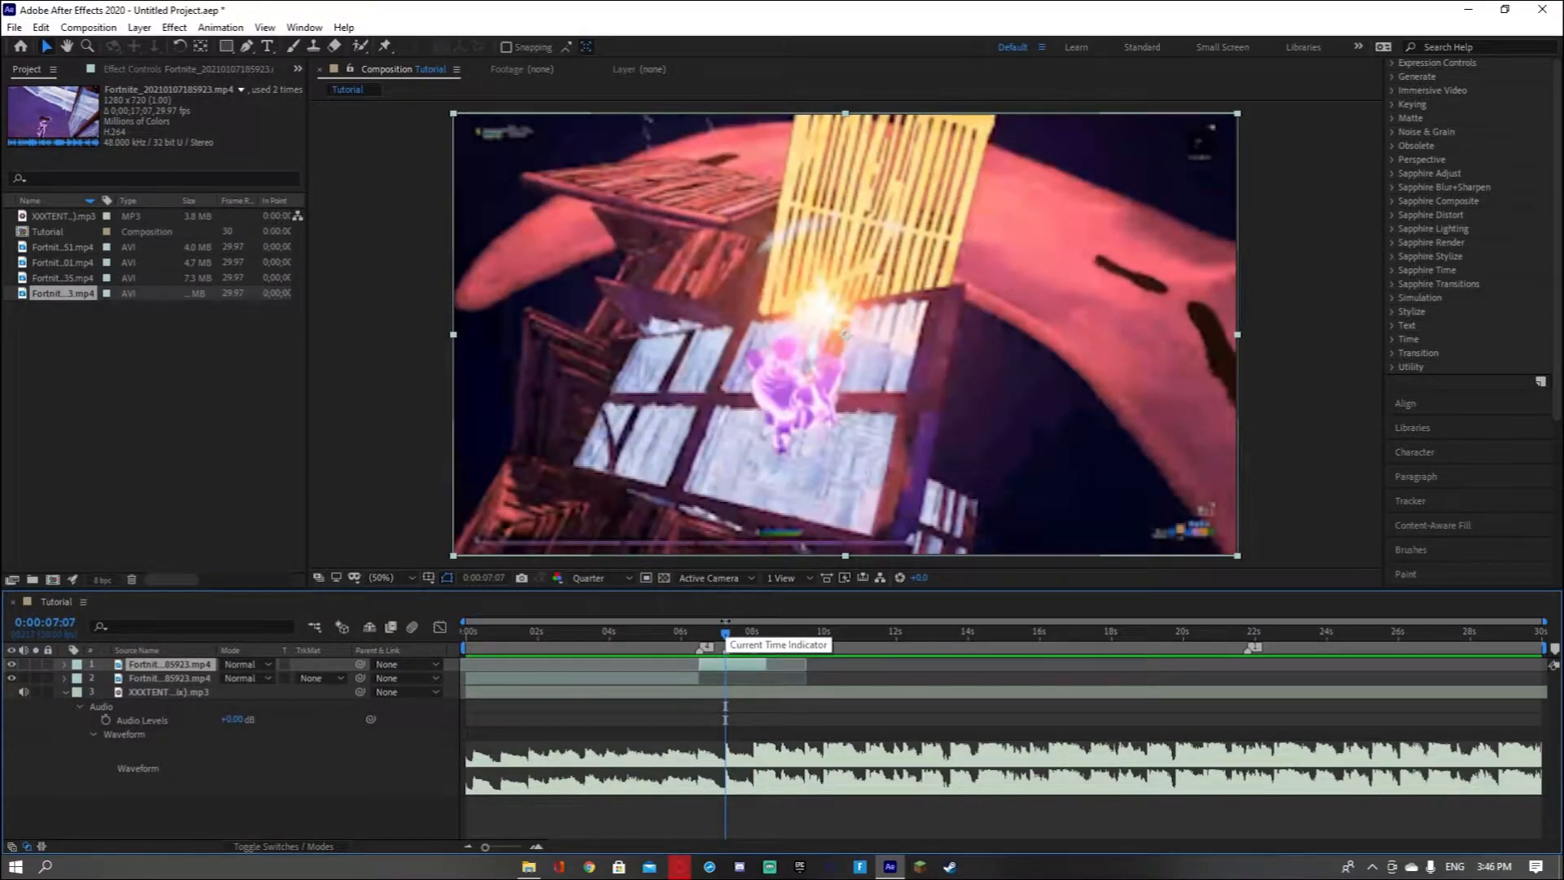
key(ctrl+shift+d)
click(724, 678)
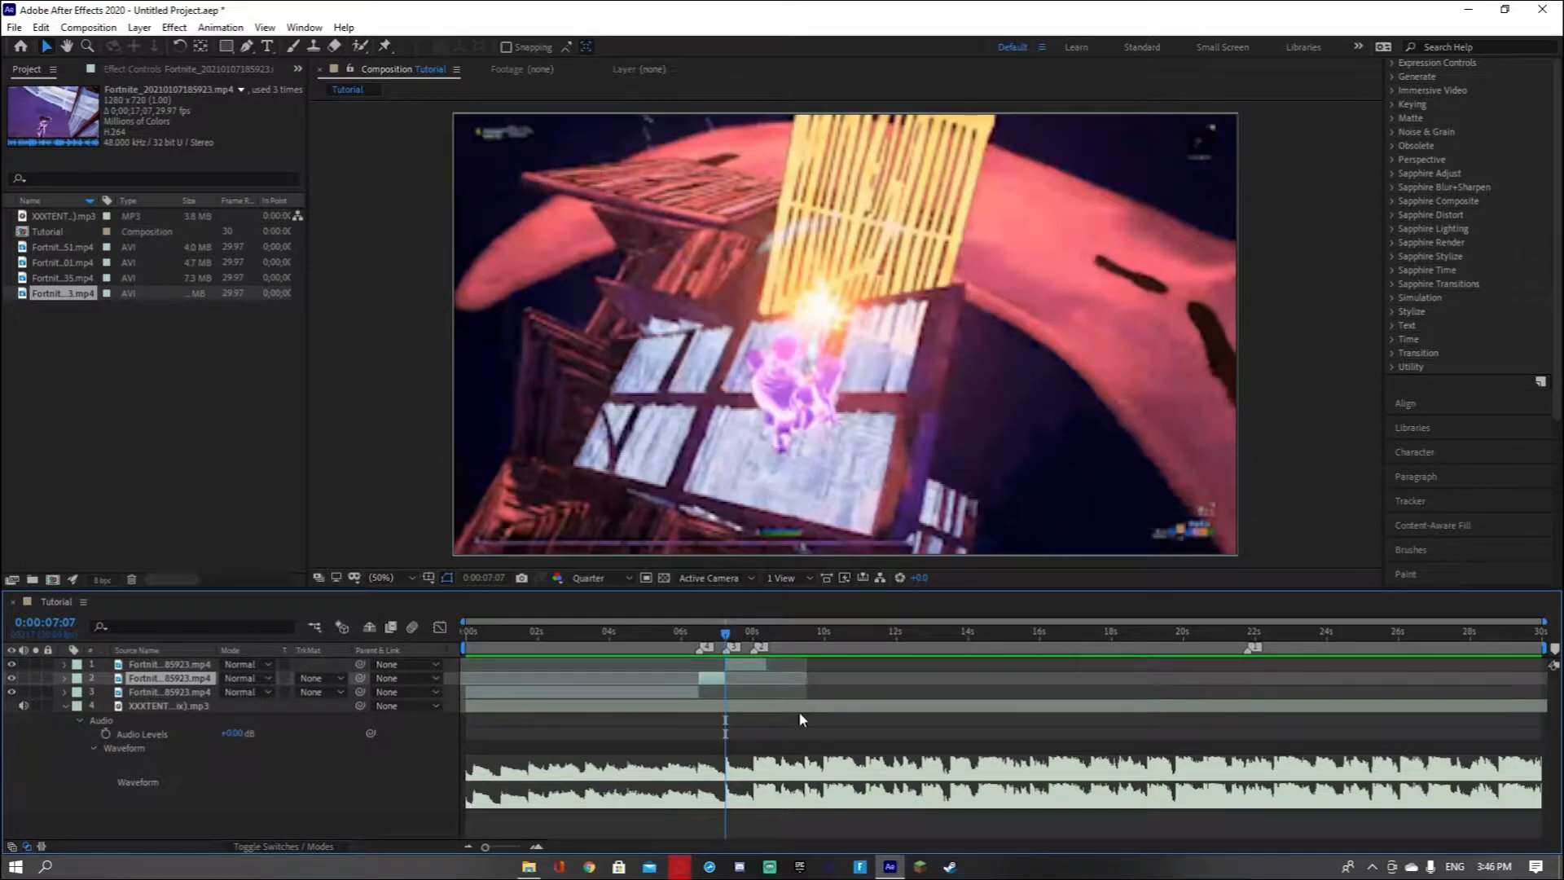
key(Delete)
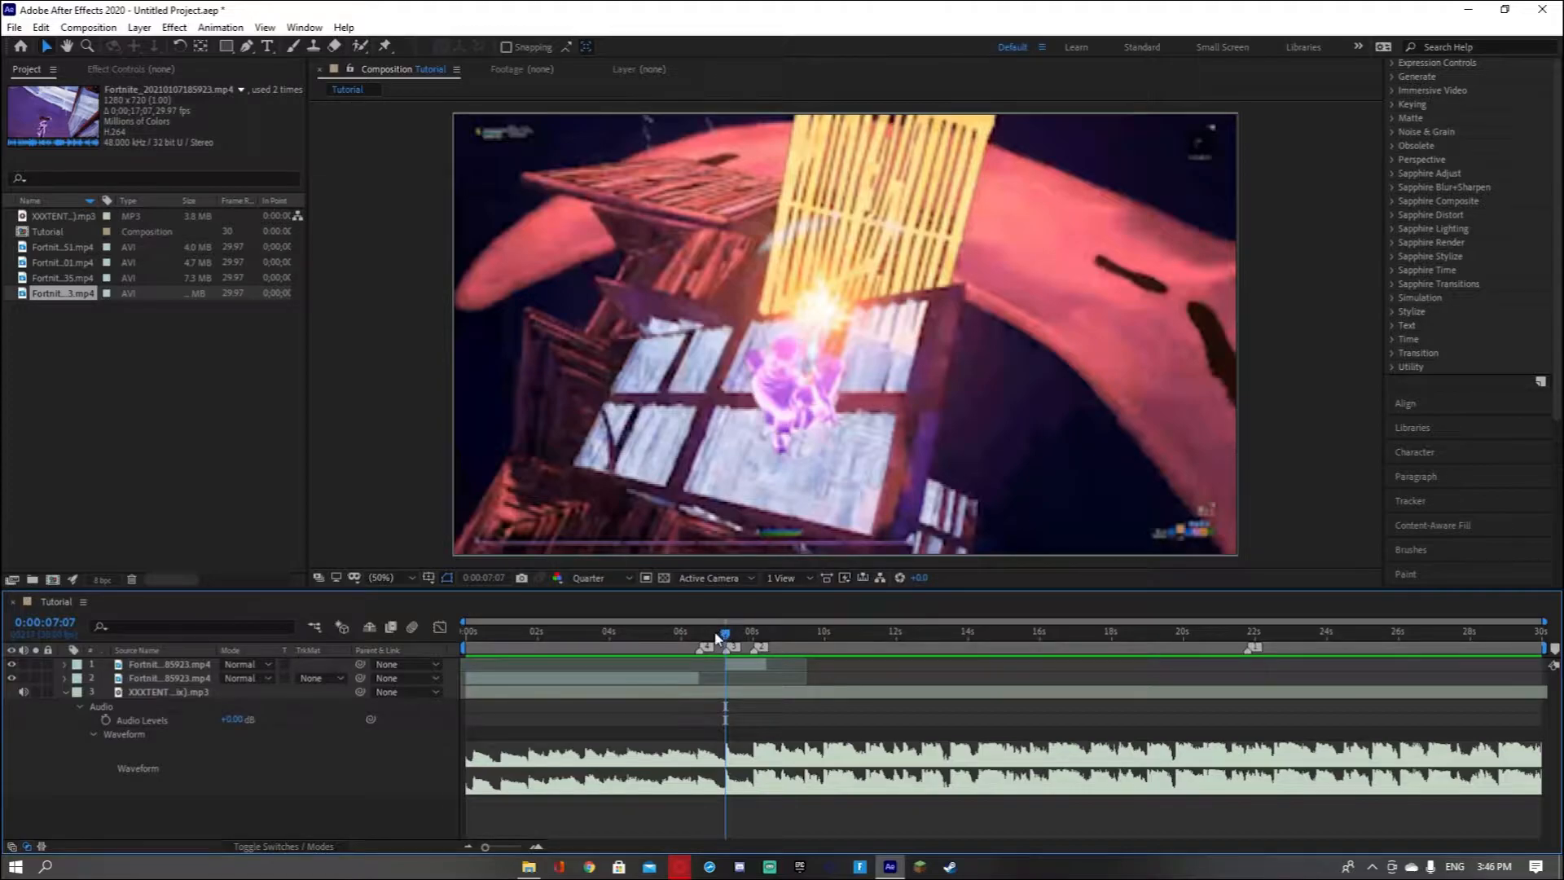
Preview the gap between the two Fortnite segments and shift the second segment later, close to marker 2
drag(721, 635, 694, 635)
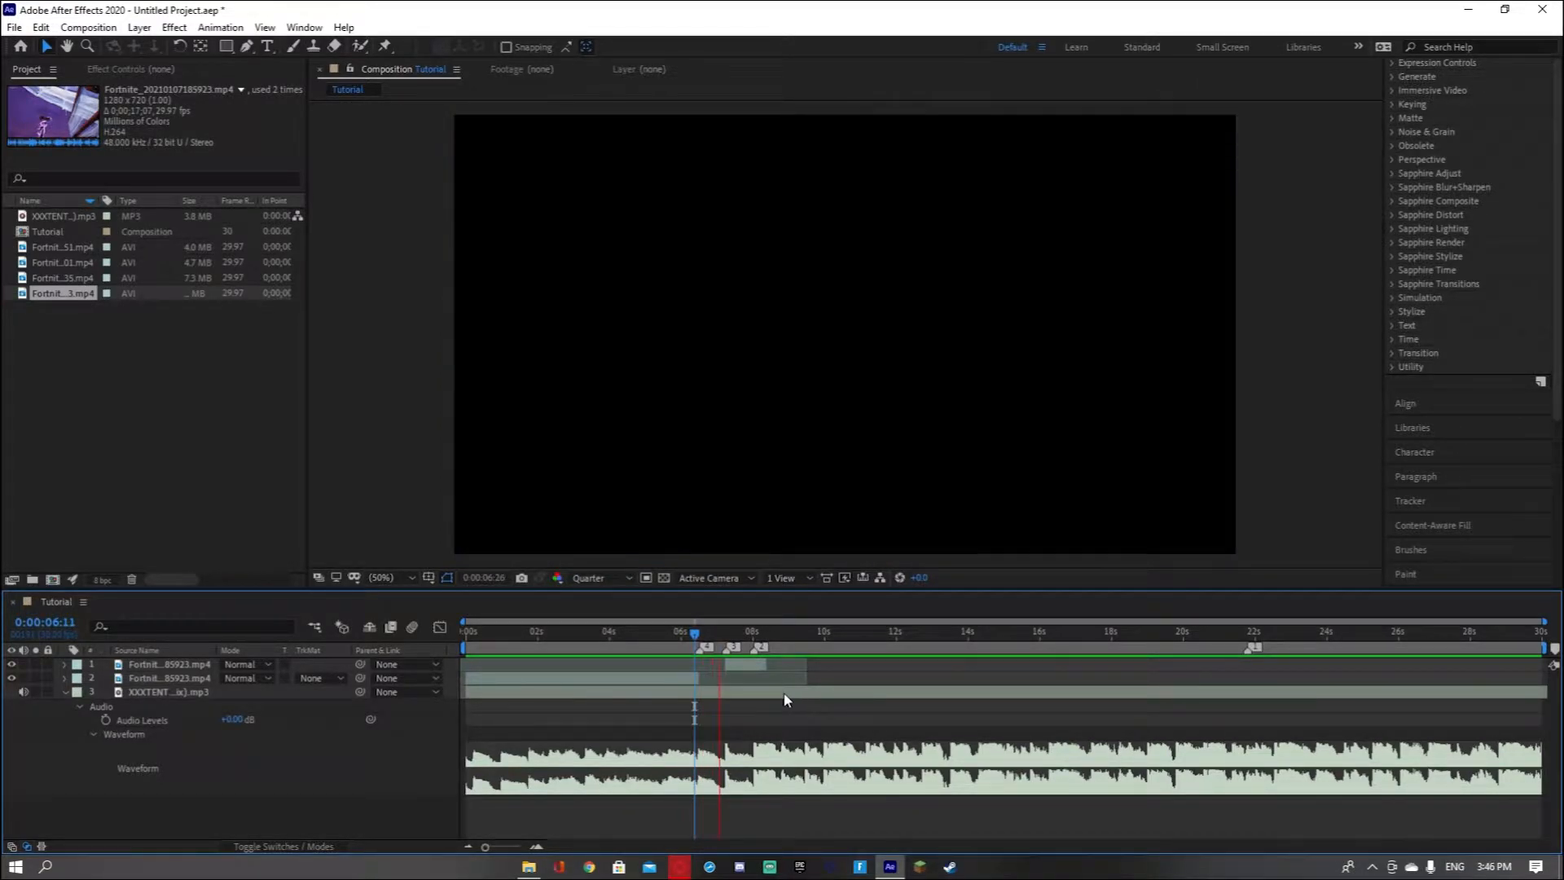
key(space)
drag(766, 635, 729, 641)
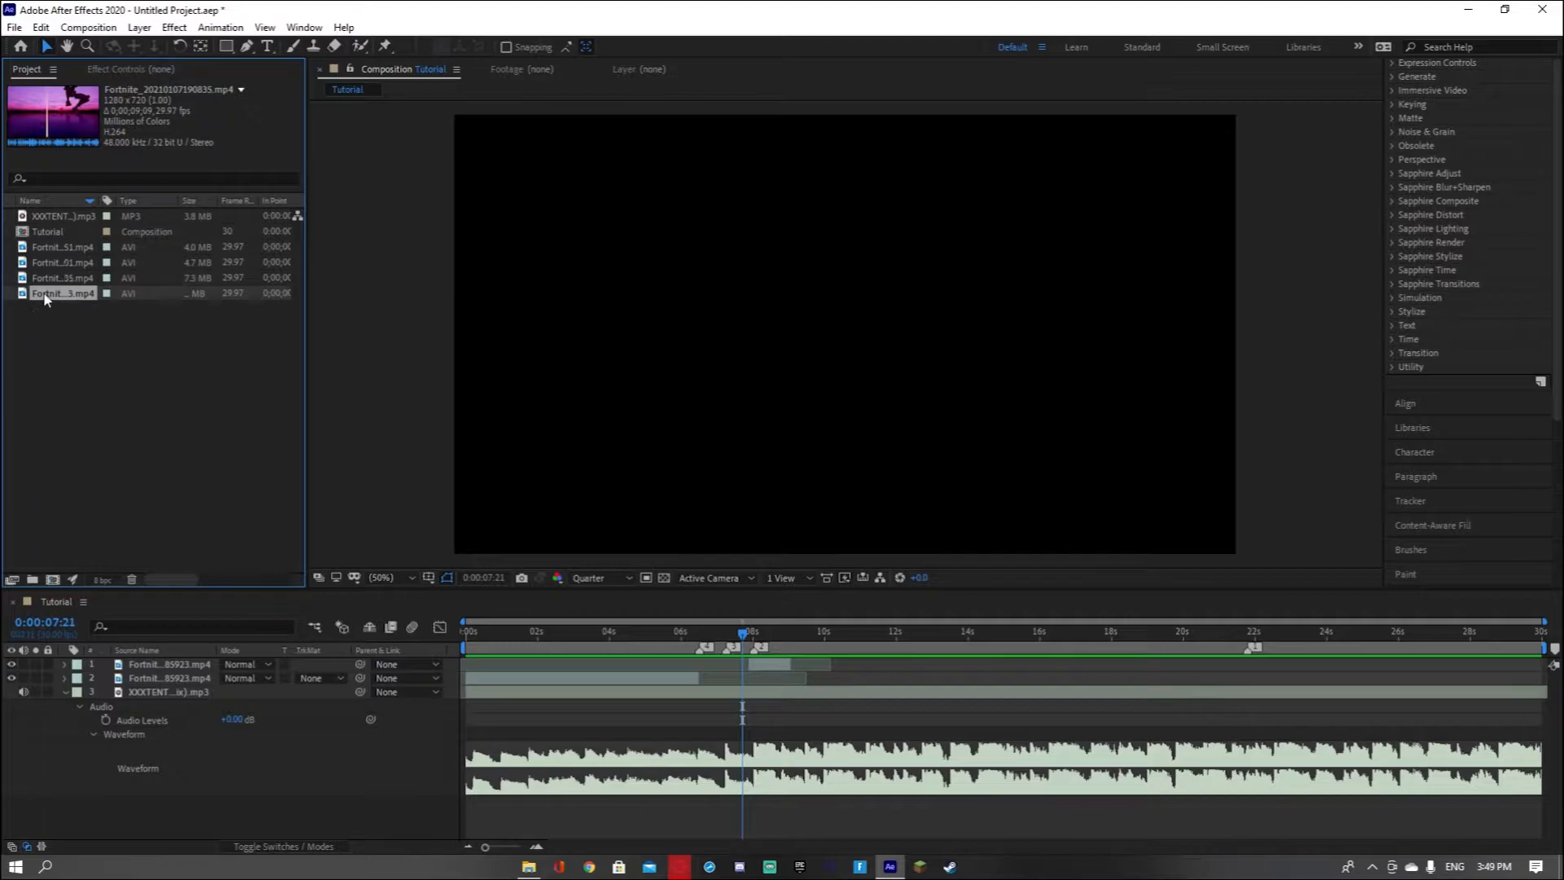
Create a new composition from the clip Fortnite_20210107190835.mp4 and preview its footage with the layer muted
click(47, 280)
right_click(47, 279)
click(81, 306)
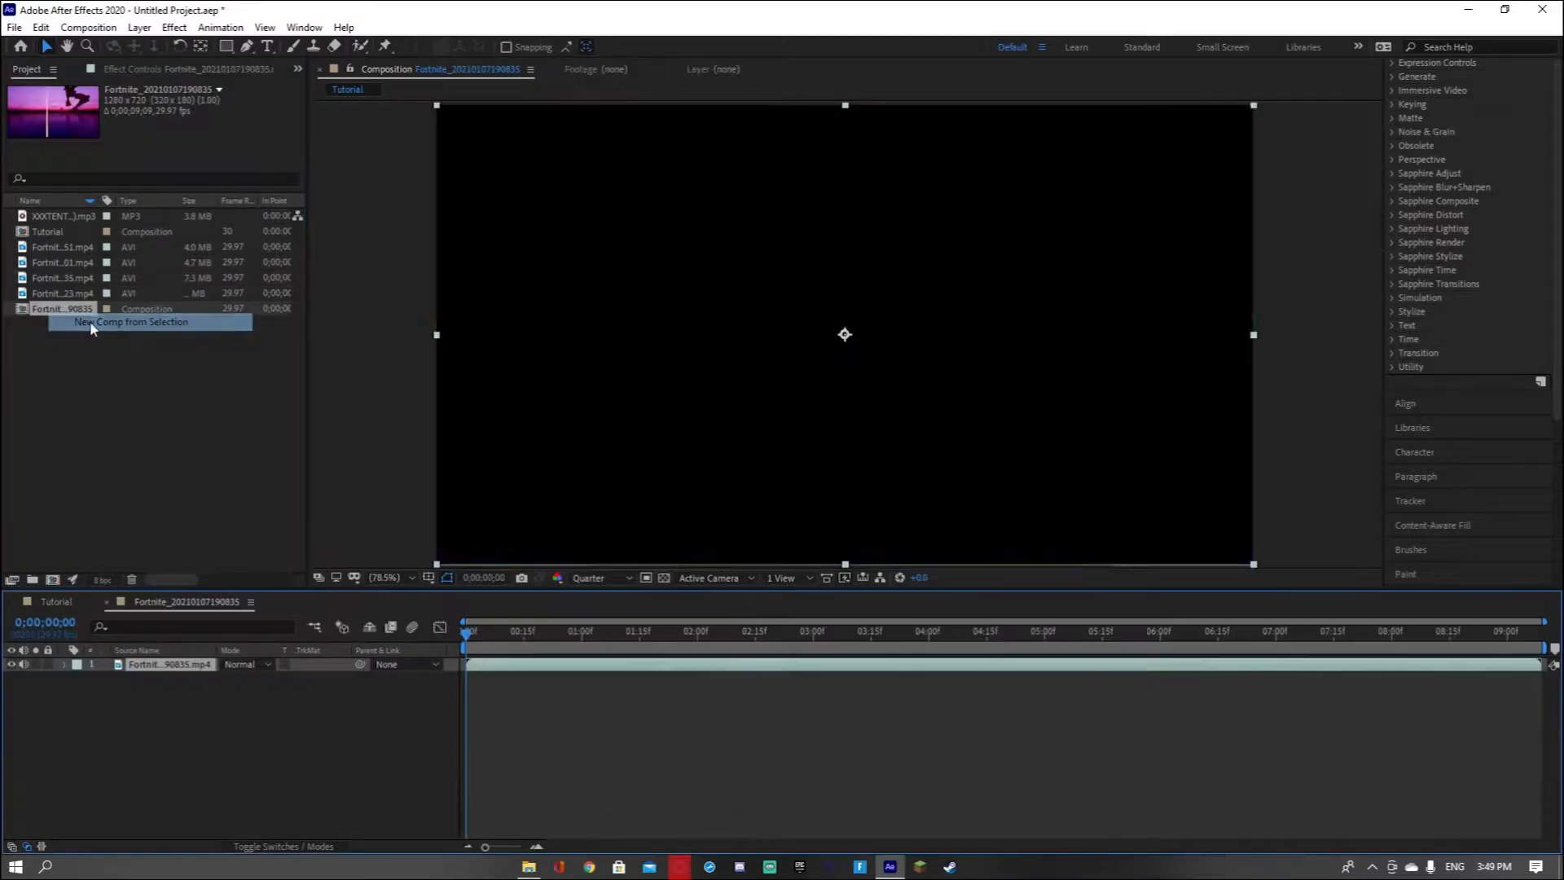
drag(490, 629, 959, 634)
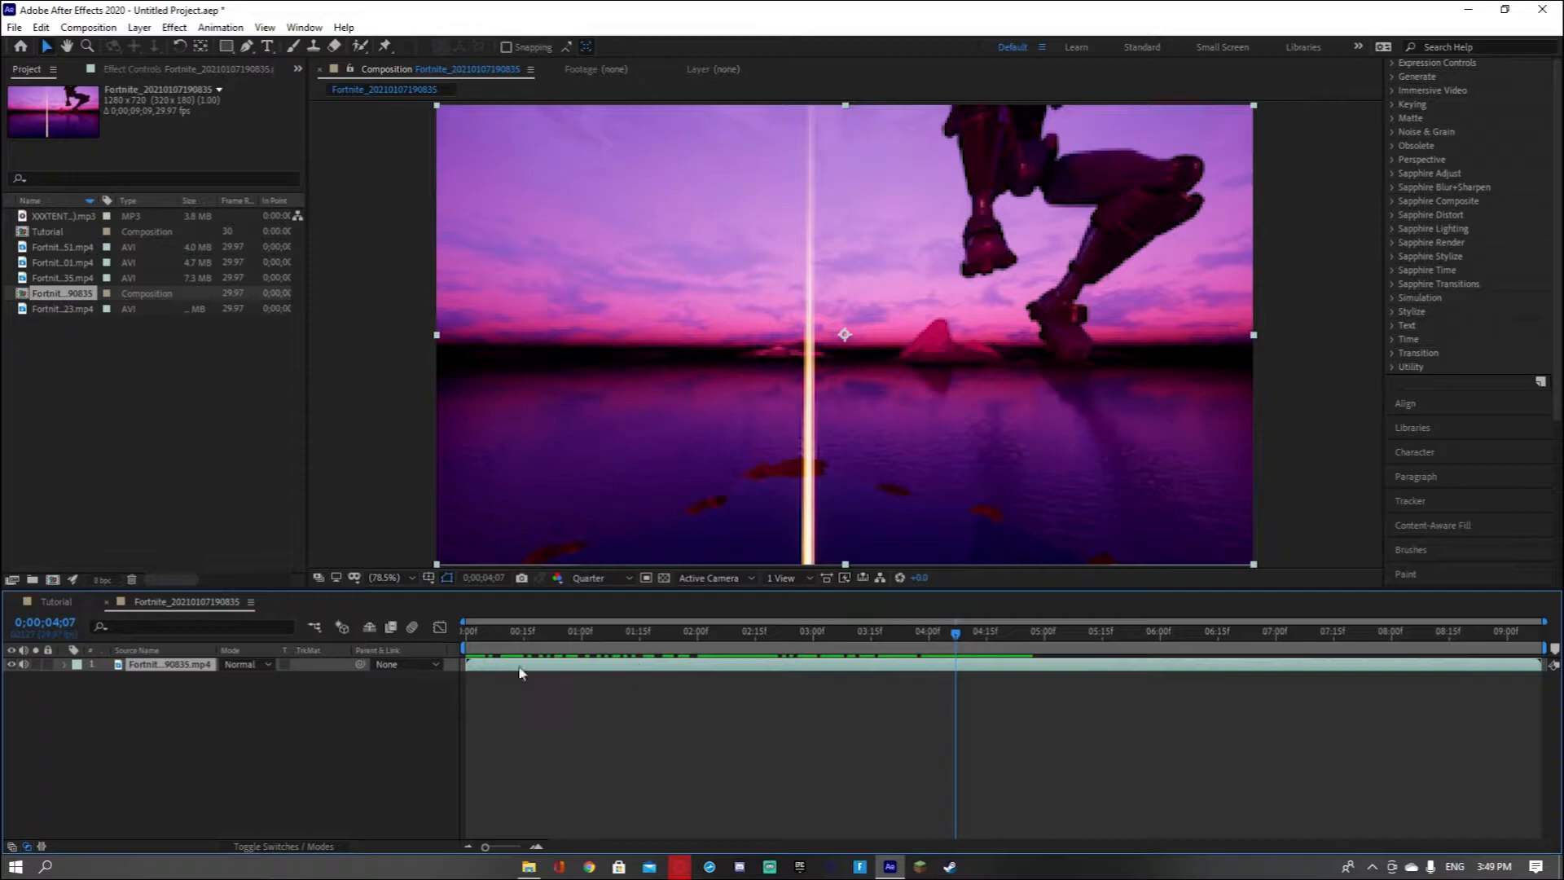
key(space)
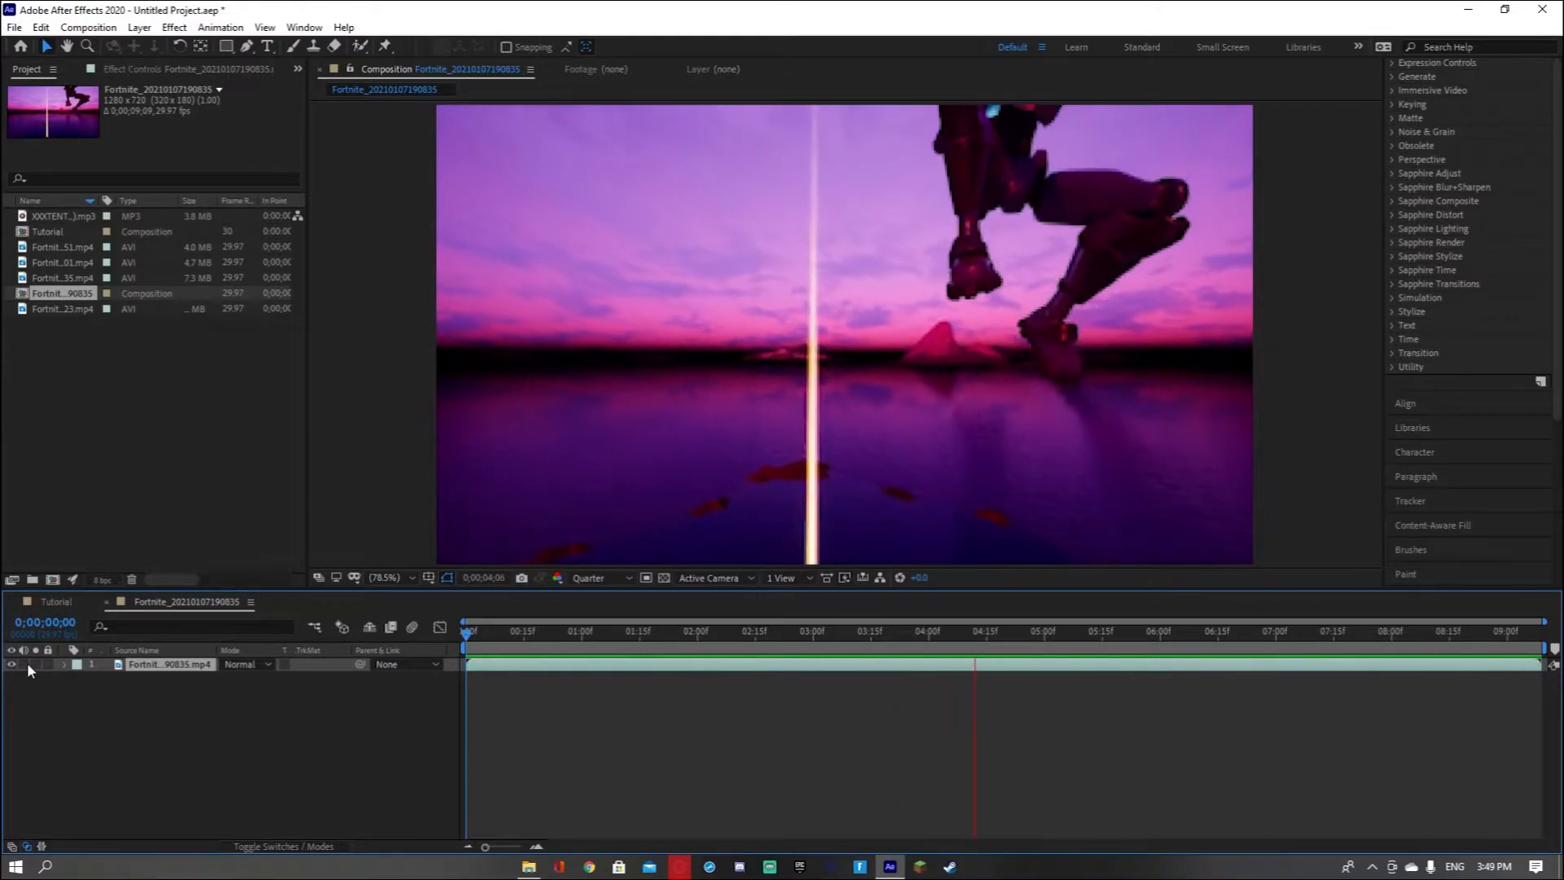
Split the clip at 0;00;04;14 in its own composition and delete the part before the cut
click(897, 668)
drag(1228, 642, 982, 660)
key(ctrl+shift+d)
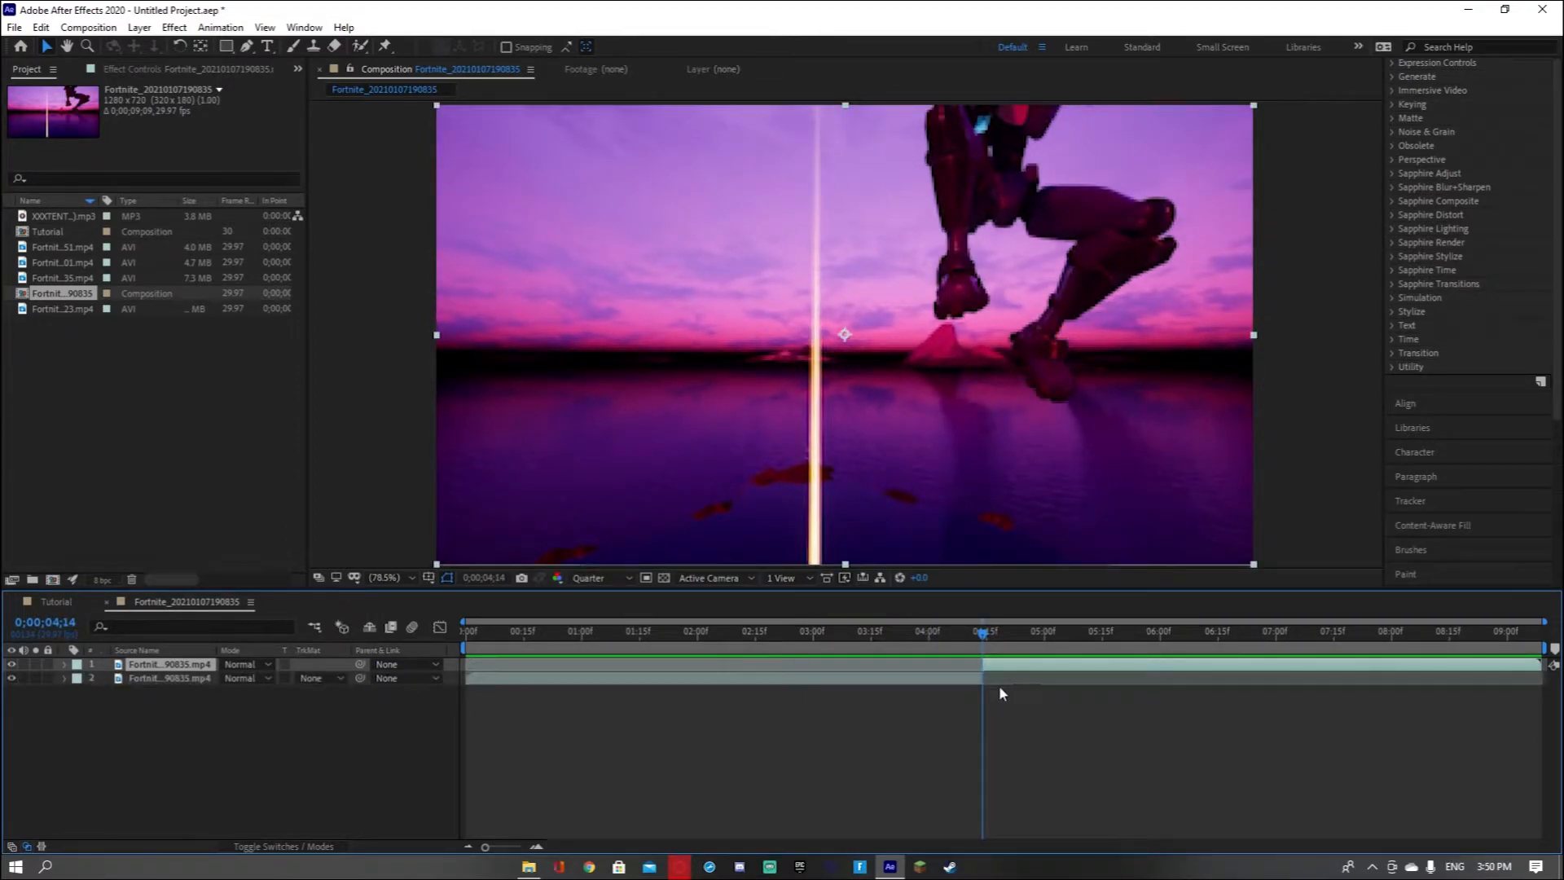
click(963, 677)
key(Delete)
Split the remaining clip at 0;00;07;20 and delete the part after the cut
drag(983, 632, 1351, 664)
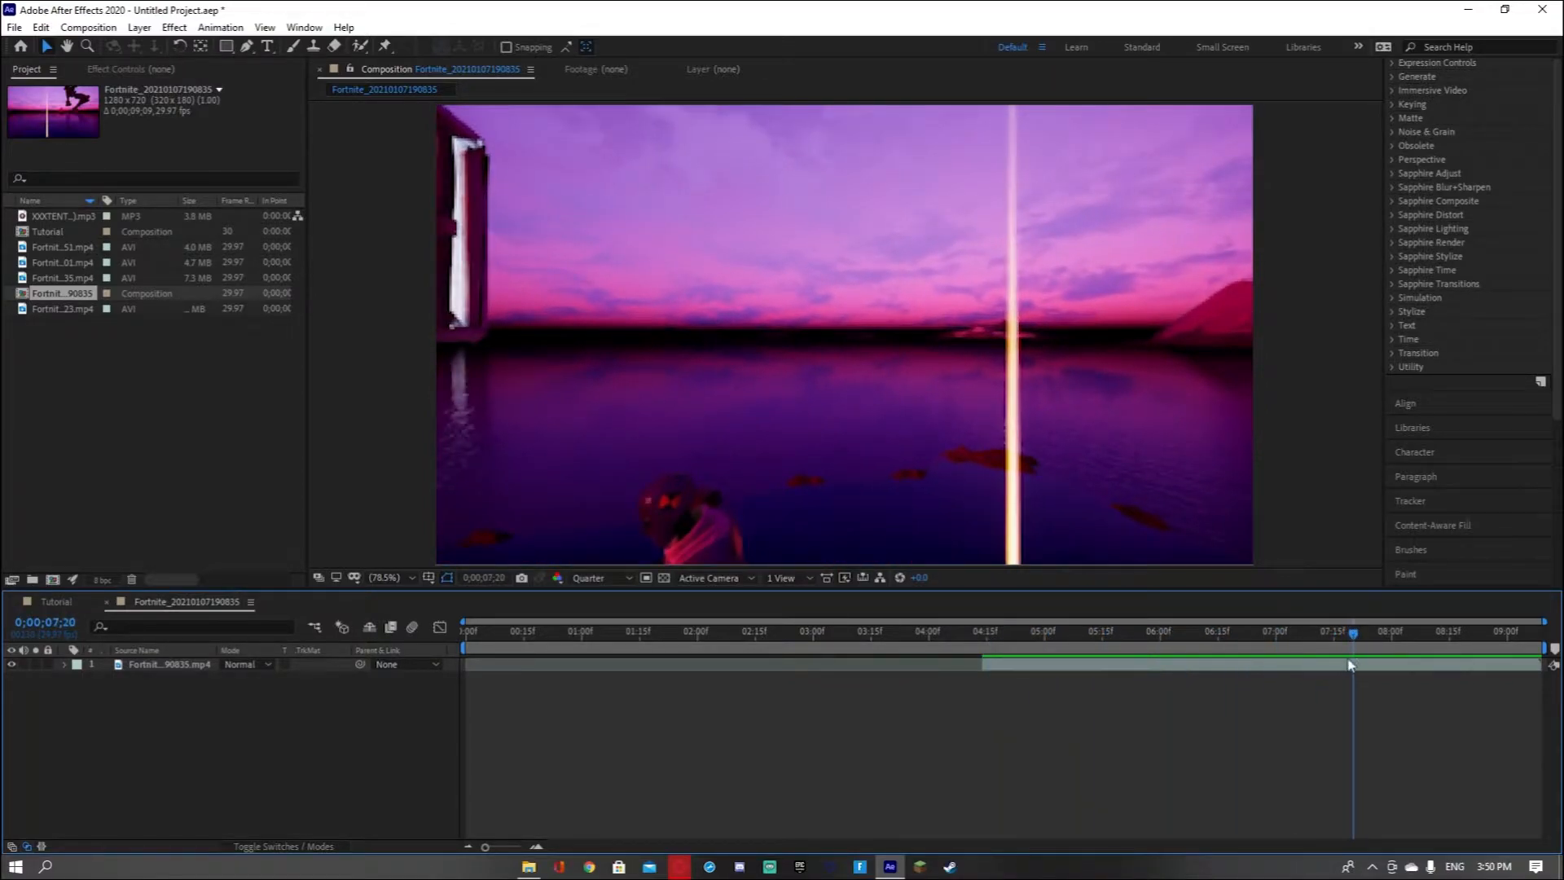
click(1351, 664)
key(ctrl+shift+d)
key(Delete)
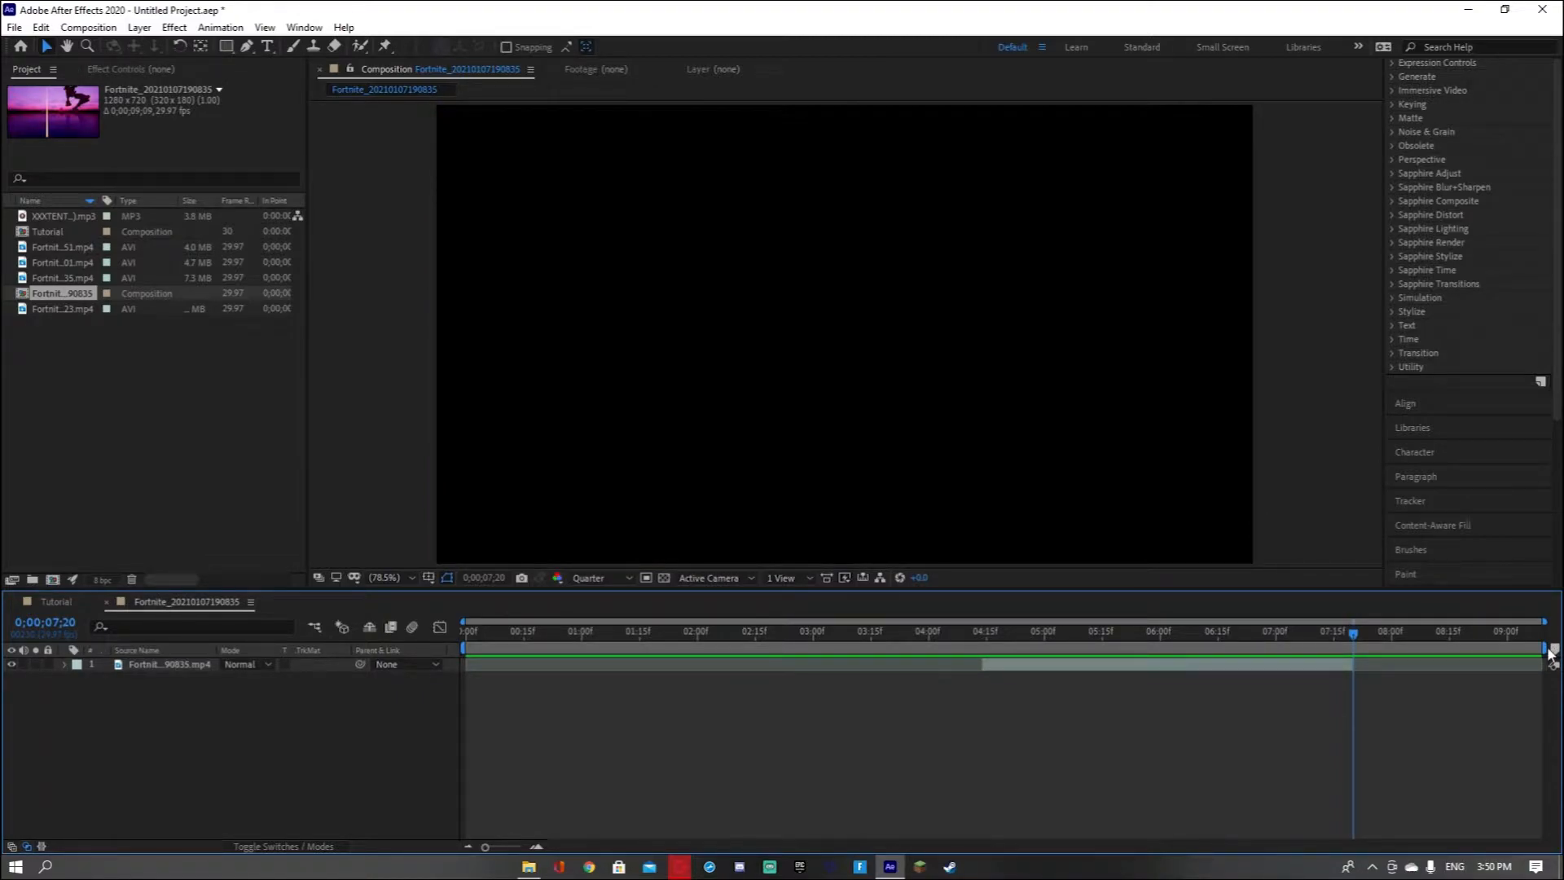
Trim the composition to a work area that spans only the remaining clip and preview it
drag(1554, 649, 1375, 665)
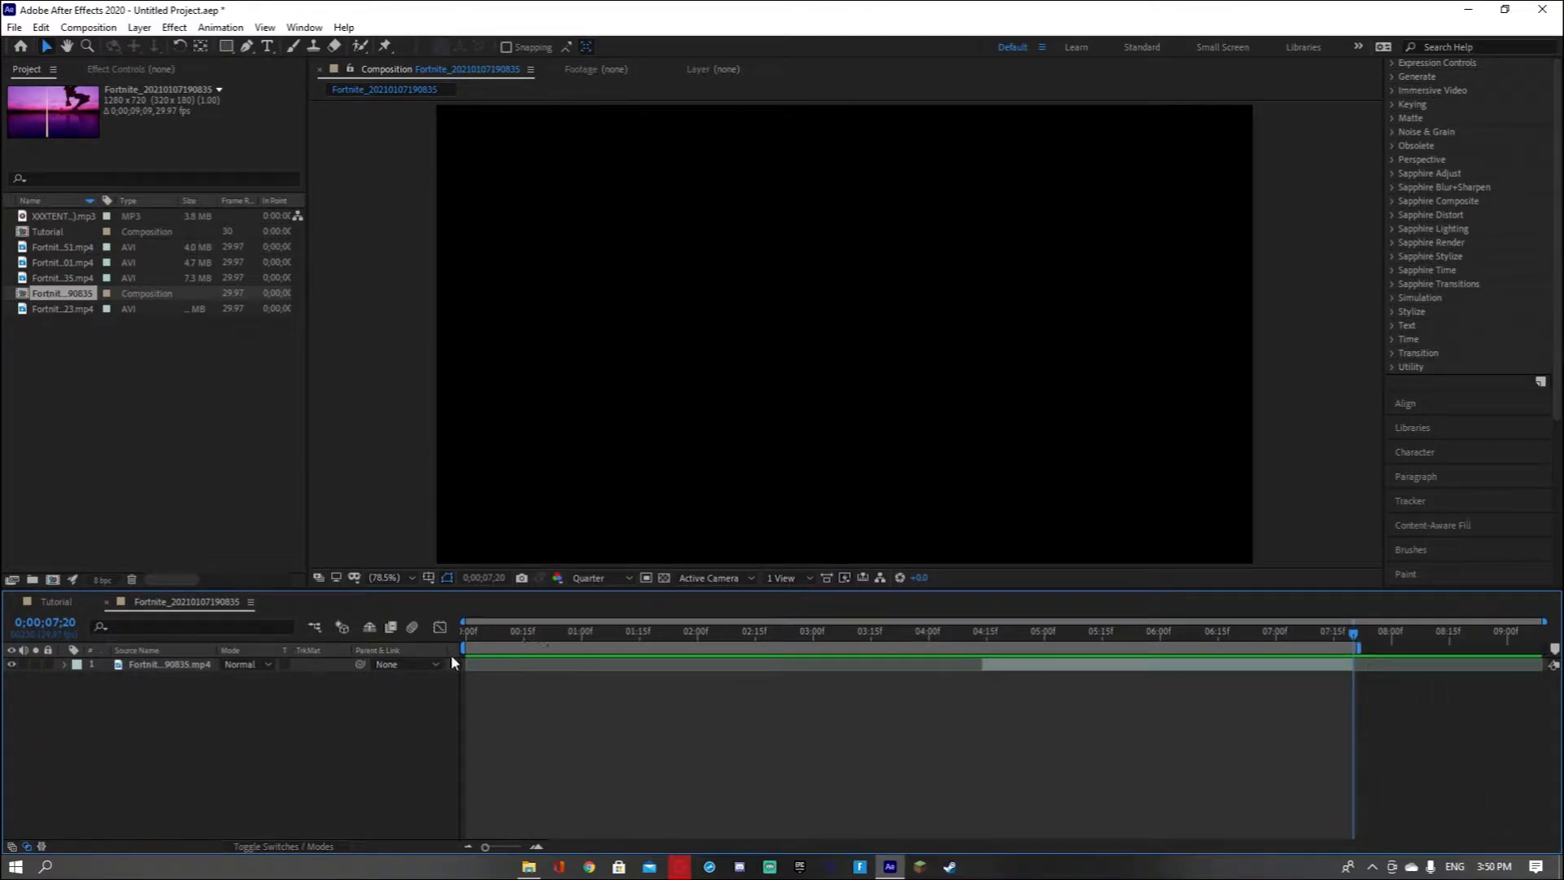
drag(461, 648, 980, 648)
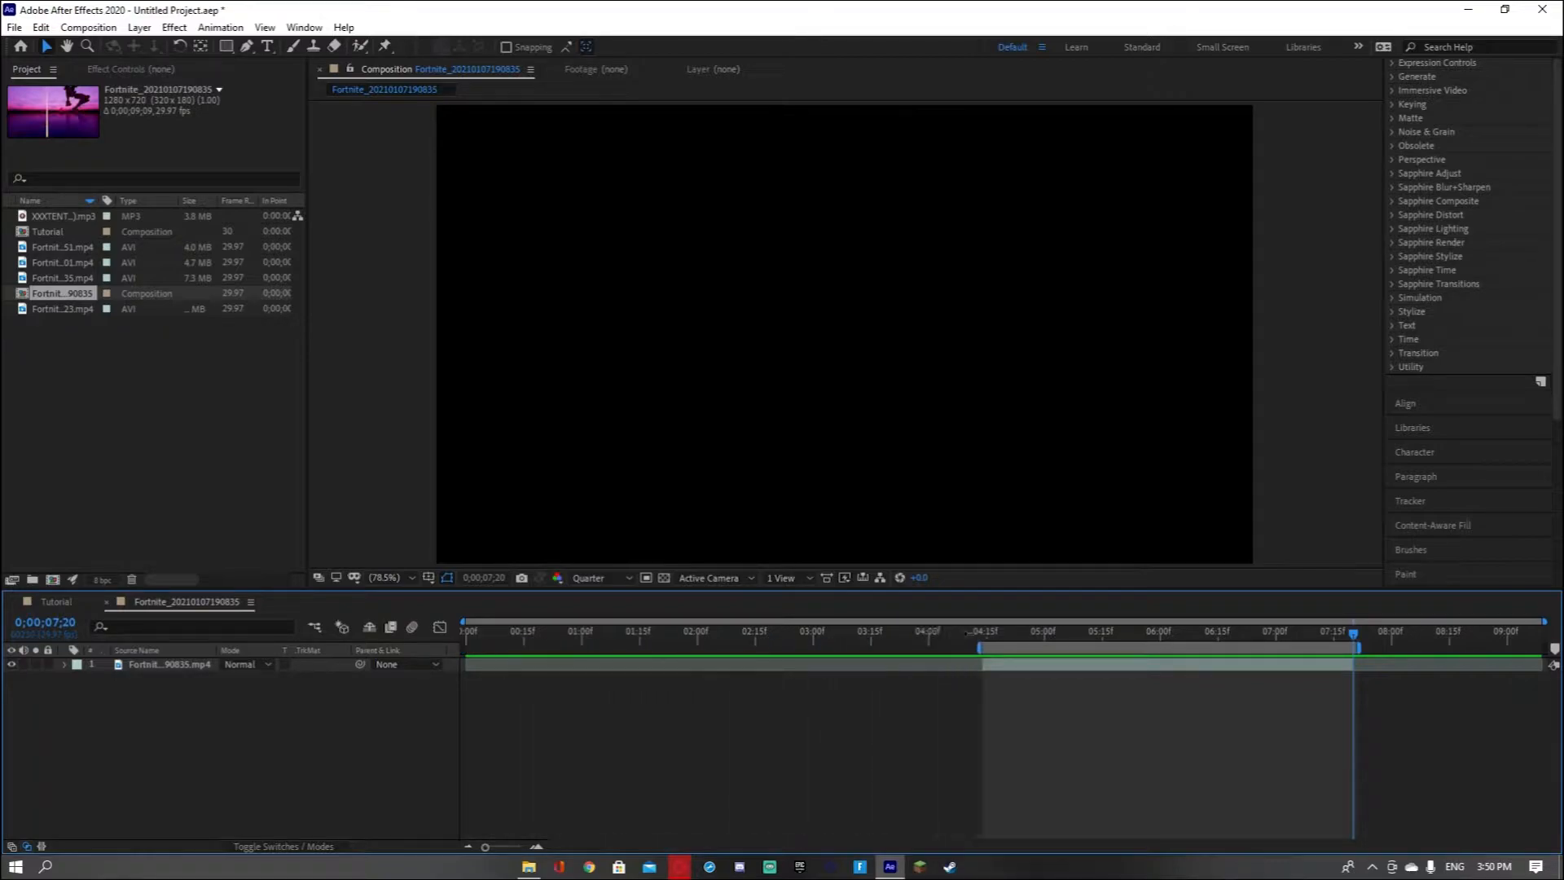
right_click(1018, 649)
click(1059, 695)
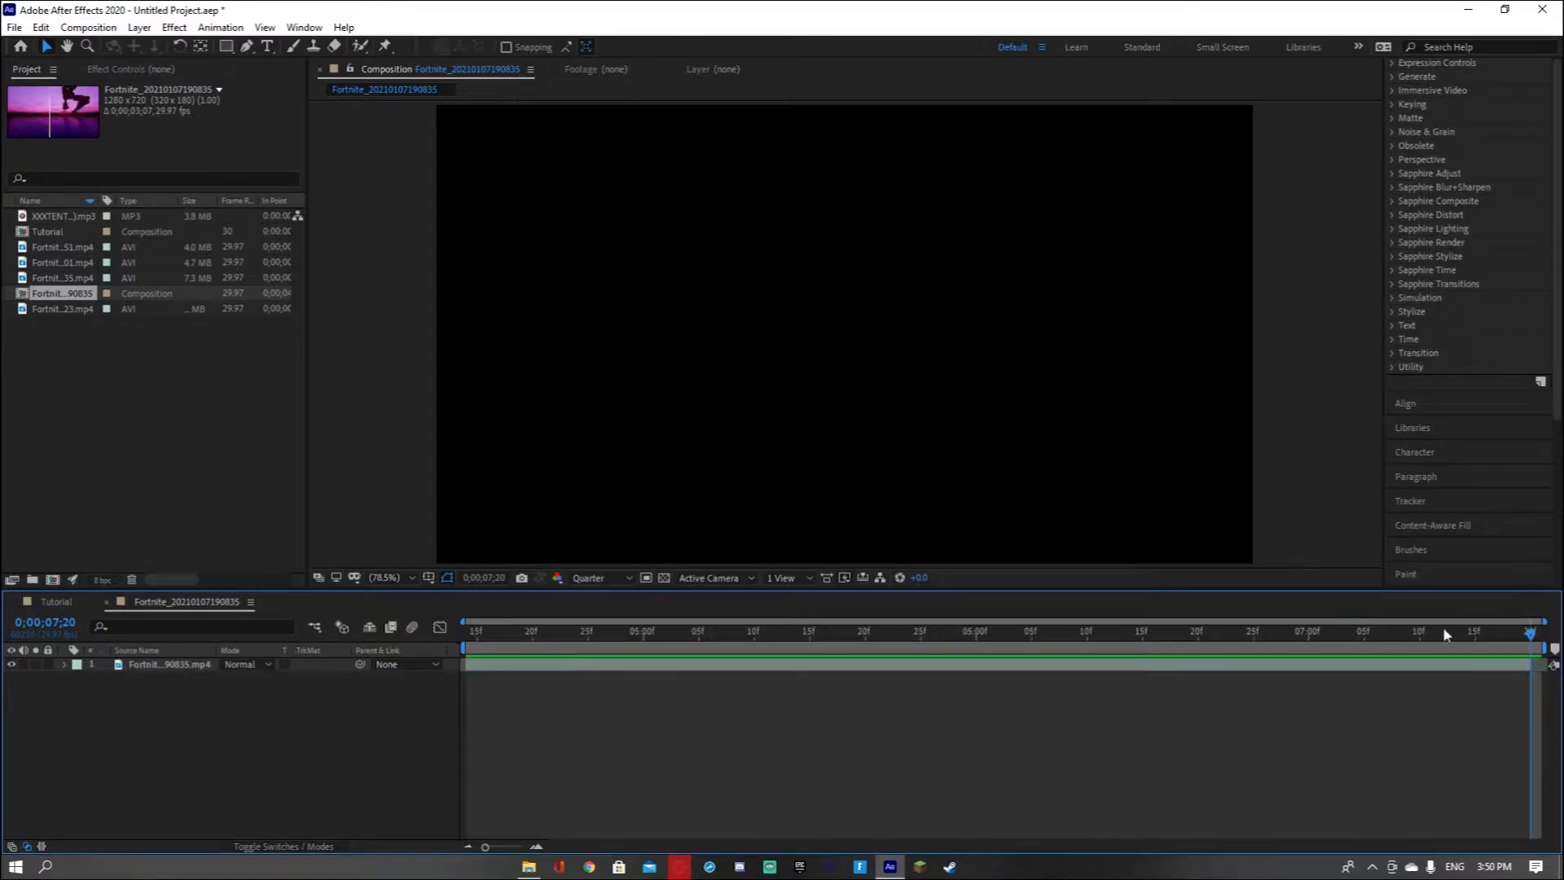
key(space)
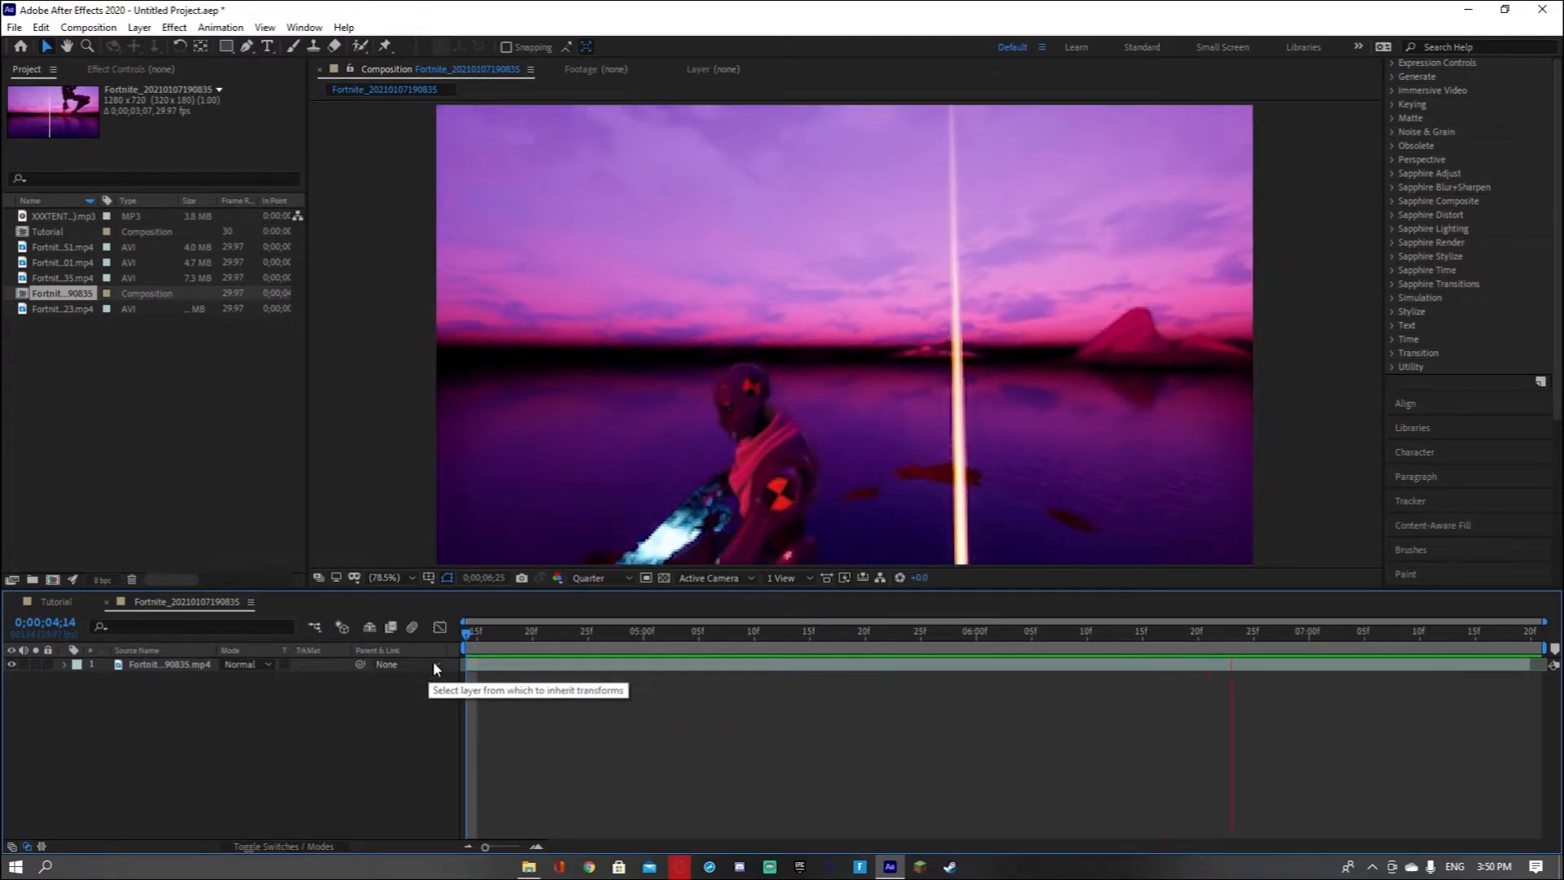
key(space)
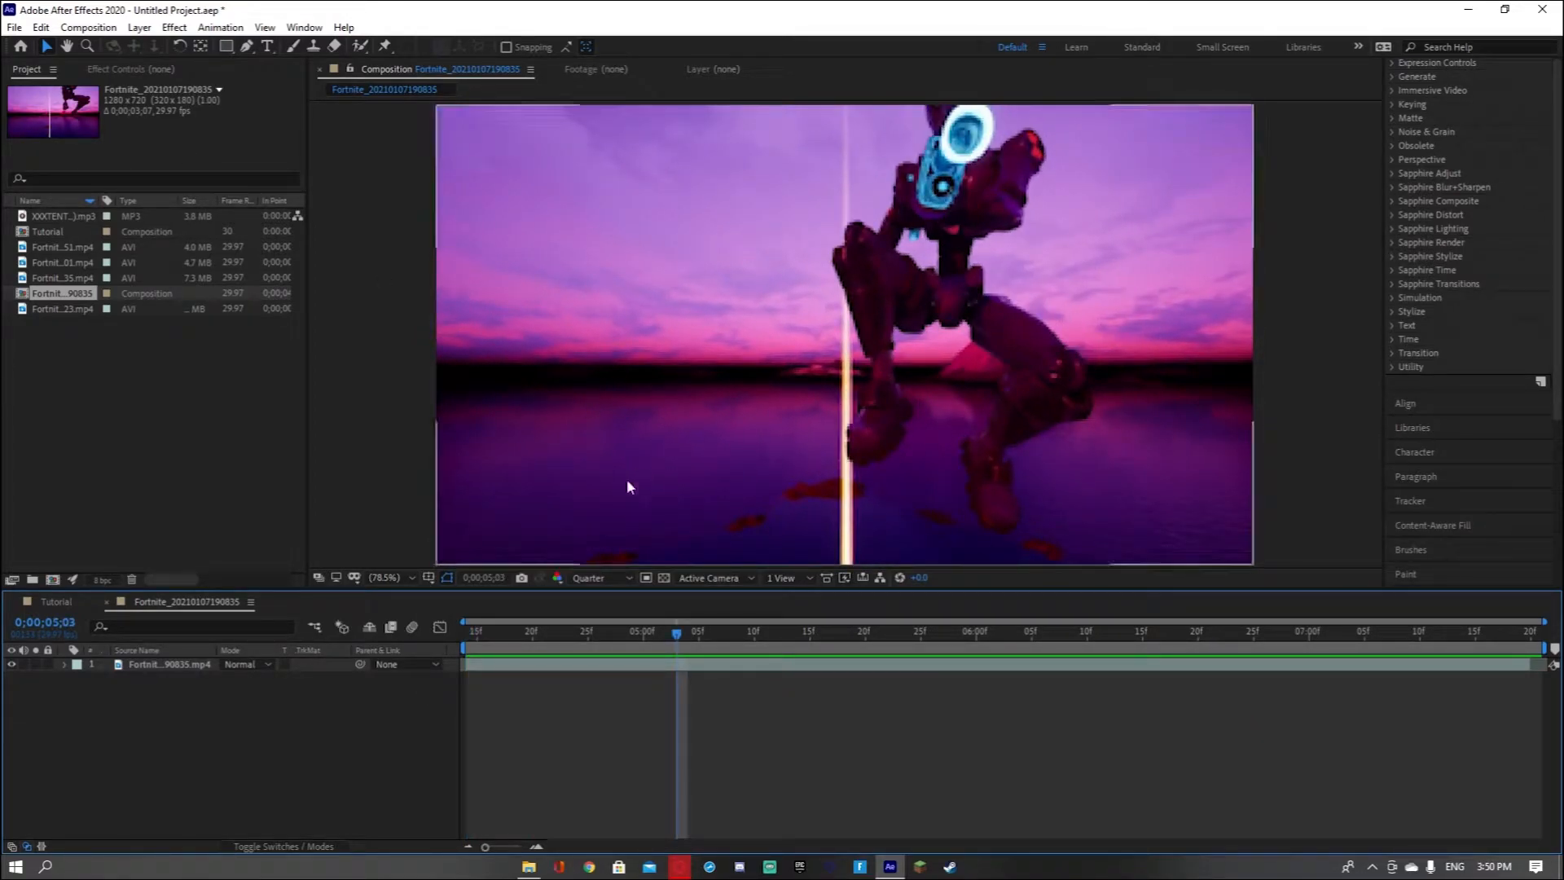
Place the trimmed Fortnite composition as the top layer in Tutorial, over the gap between the segments, and scale it to fill the frame
click(49, 602)
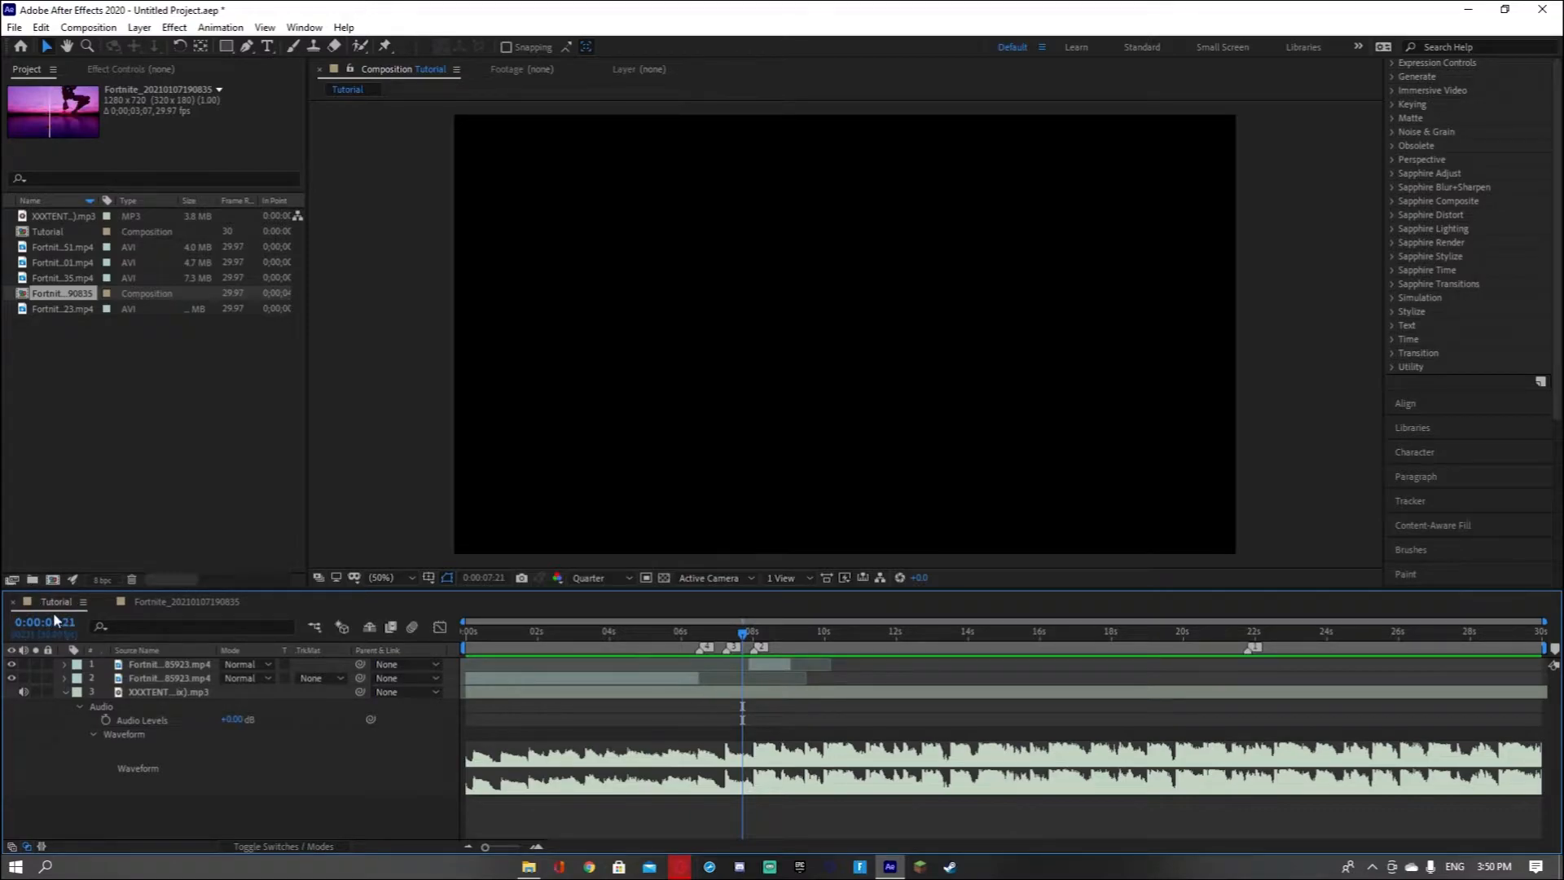
drag(63, 295, 138, 658)
key(Home)
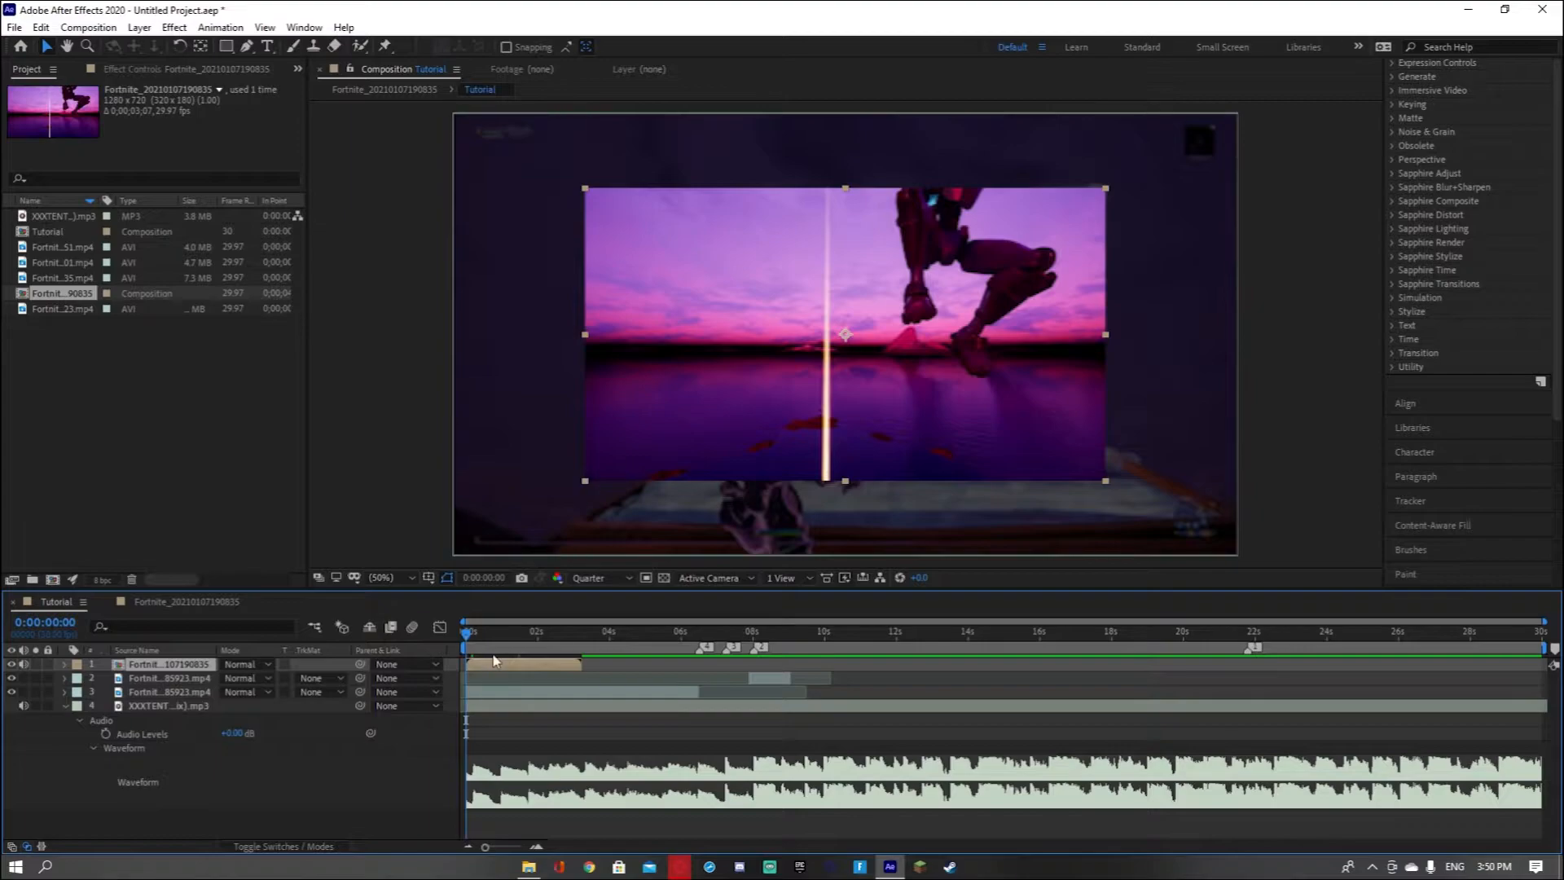
drag(495, 659, 690, 664)
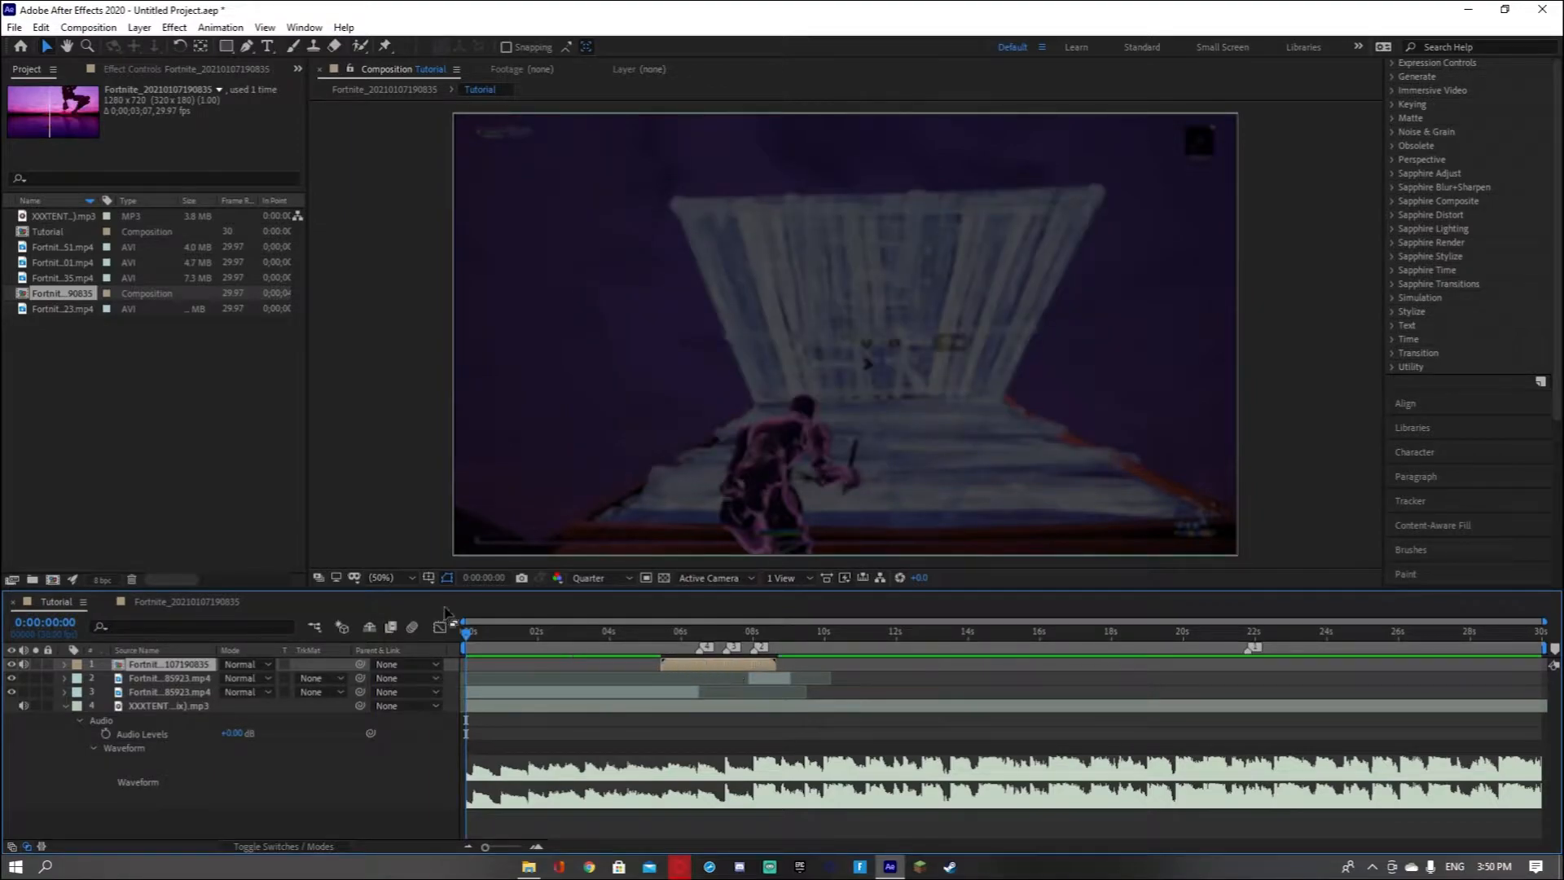
drag(467, 638, 704, 632)
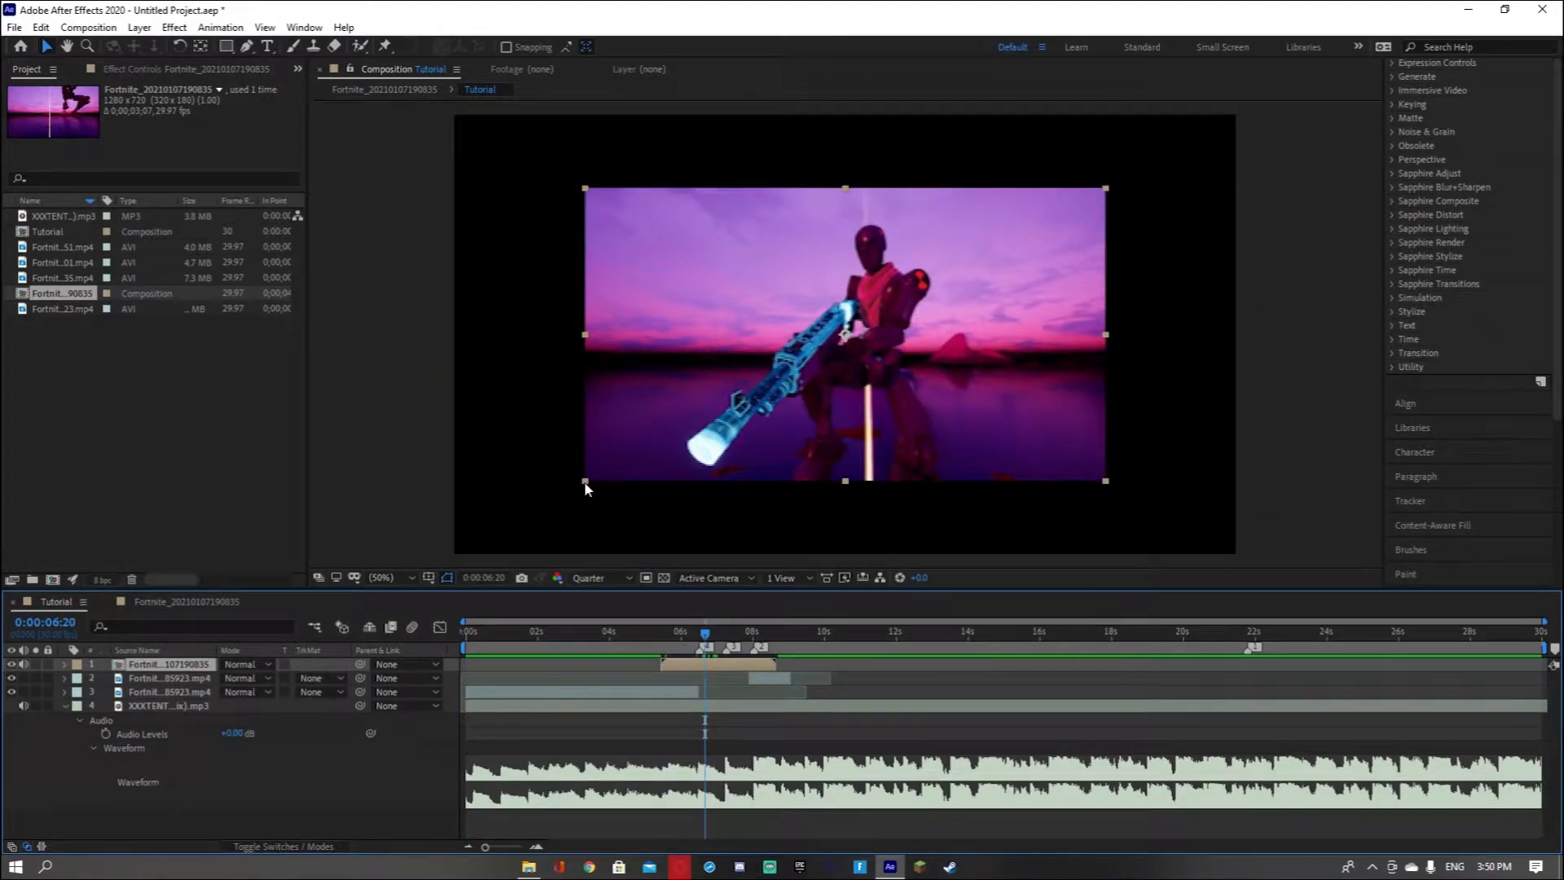
drag(476, 542, 451, 554)
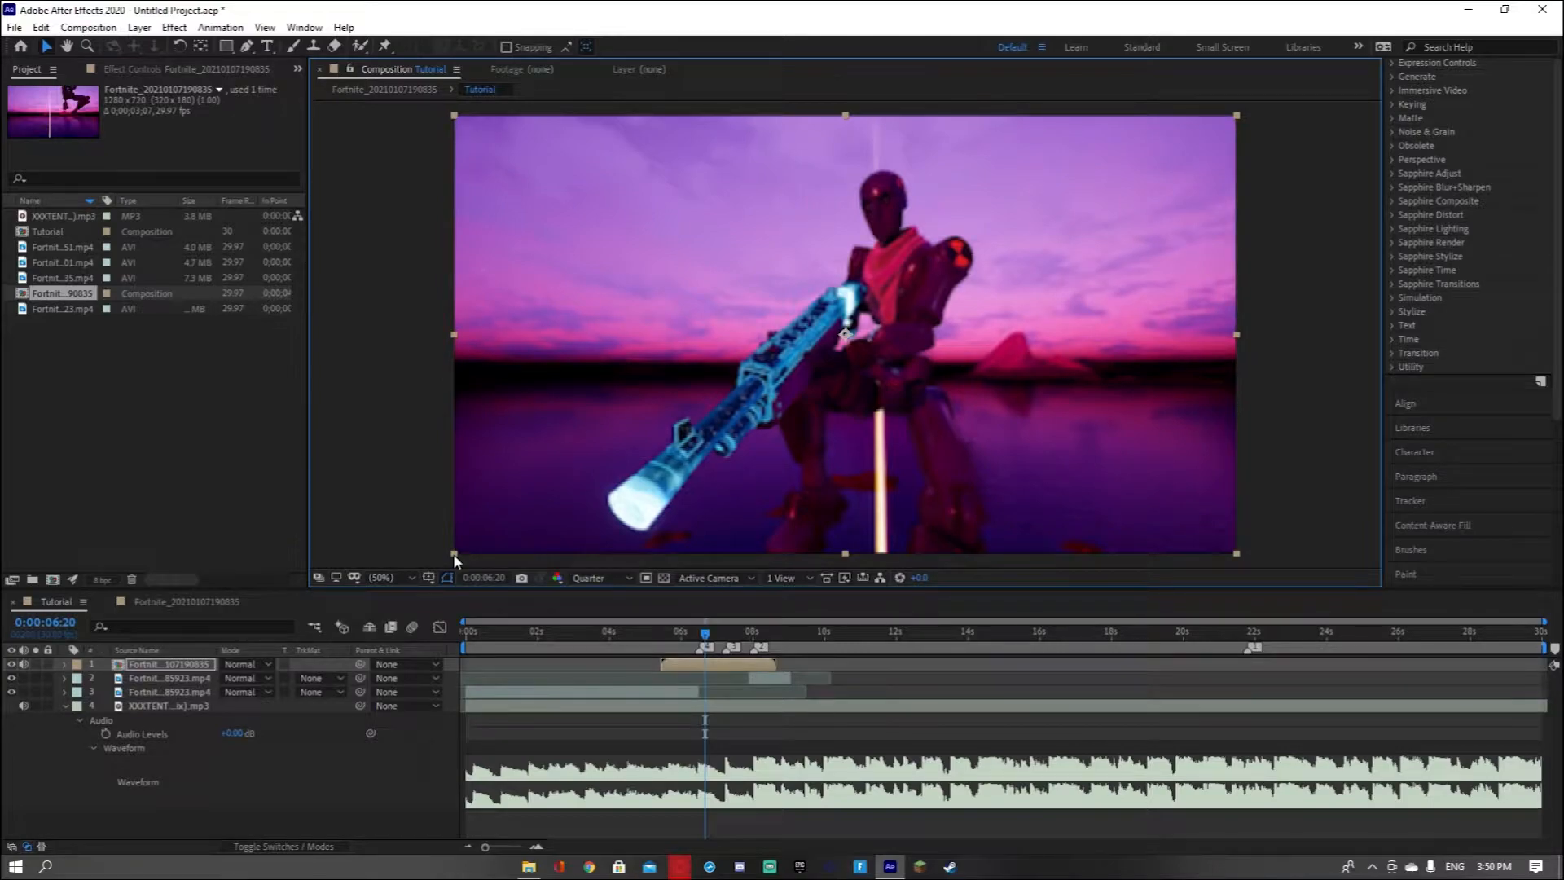
Enable time remapping on the nested Fortnite layer and move its start and end keyframes to 0:00:06:14 and 0:00:07:08
drag(705, 642, 699, 644)
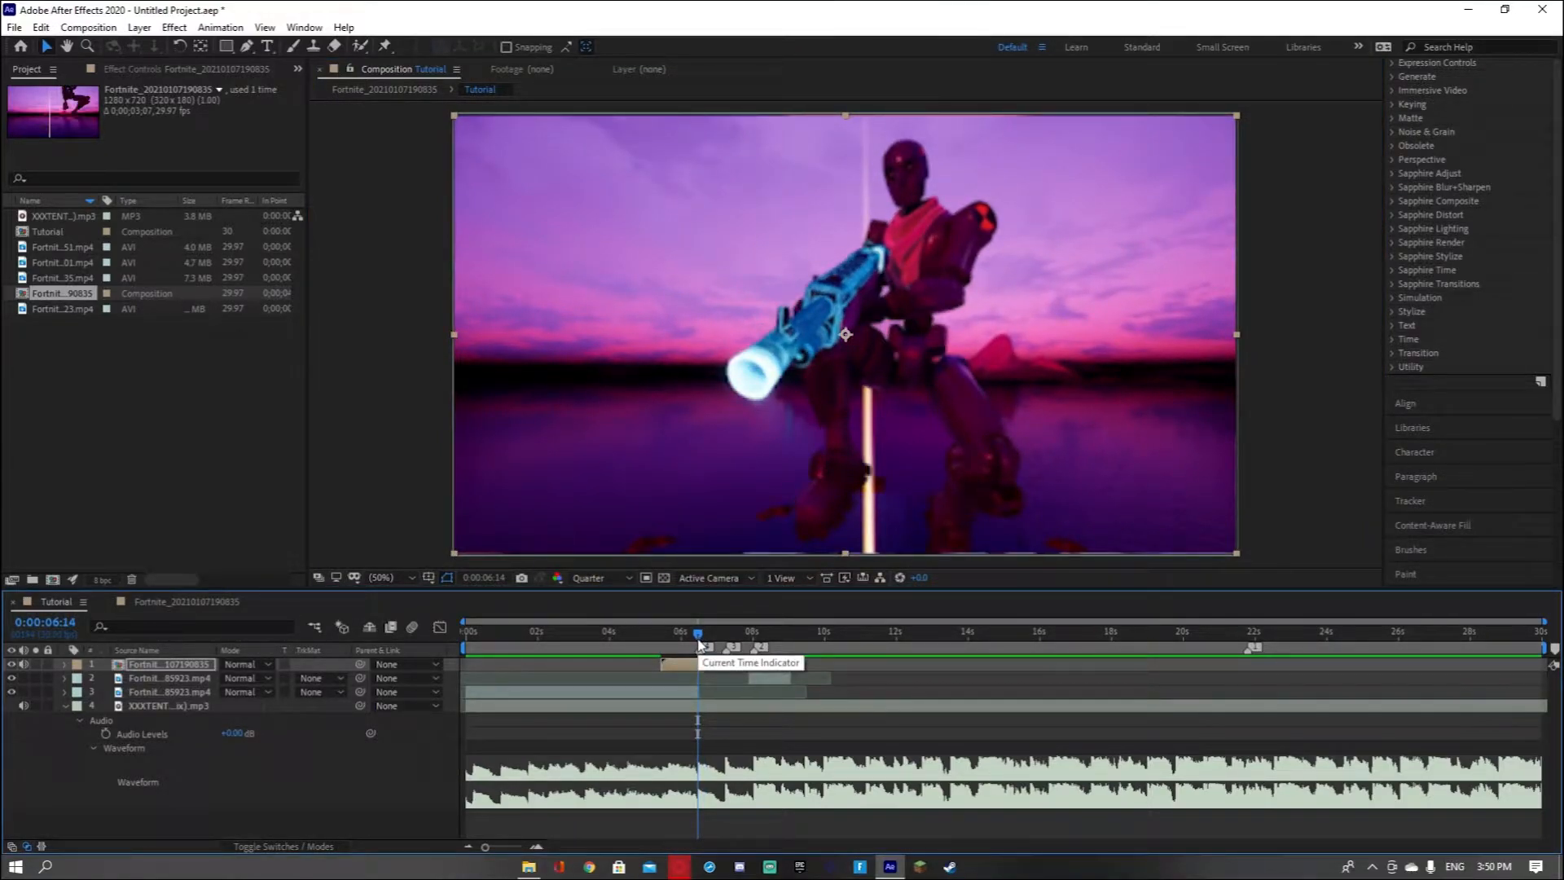
key(ctrl+alt+t)
drag(662, 681, 725, 637)
drag(776, 681, 728, 691)
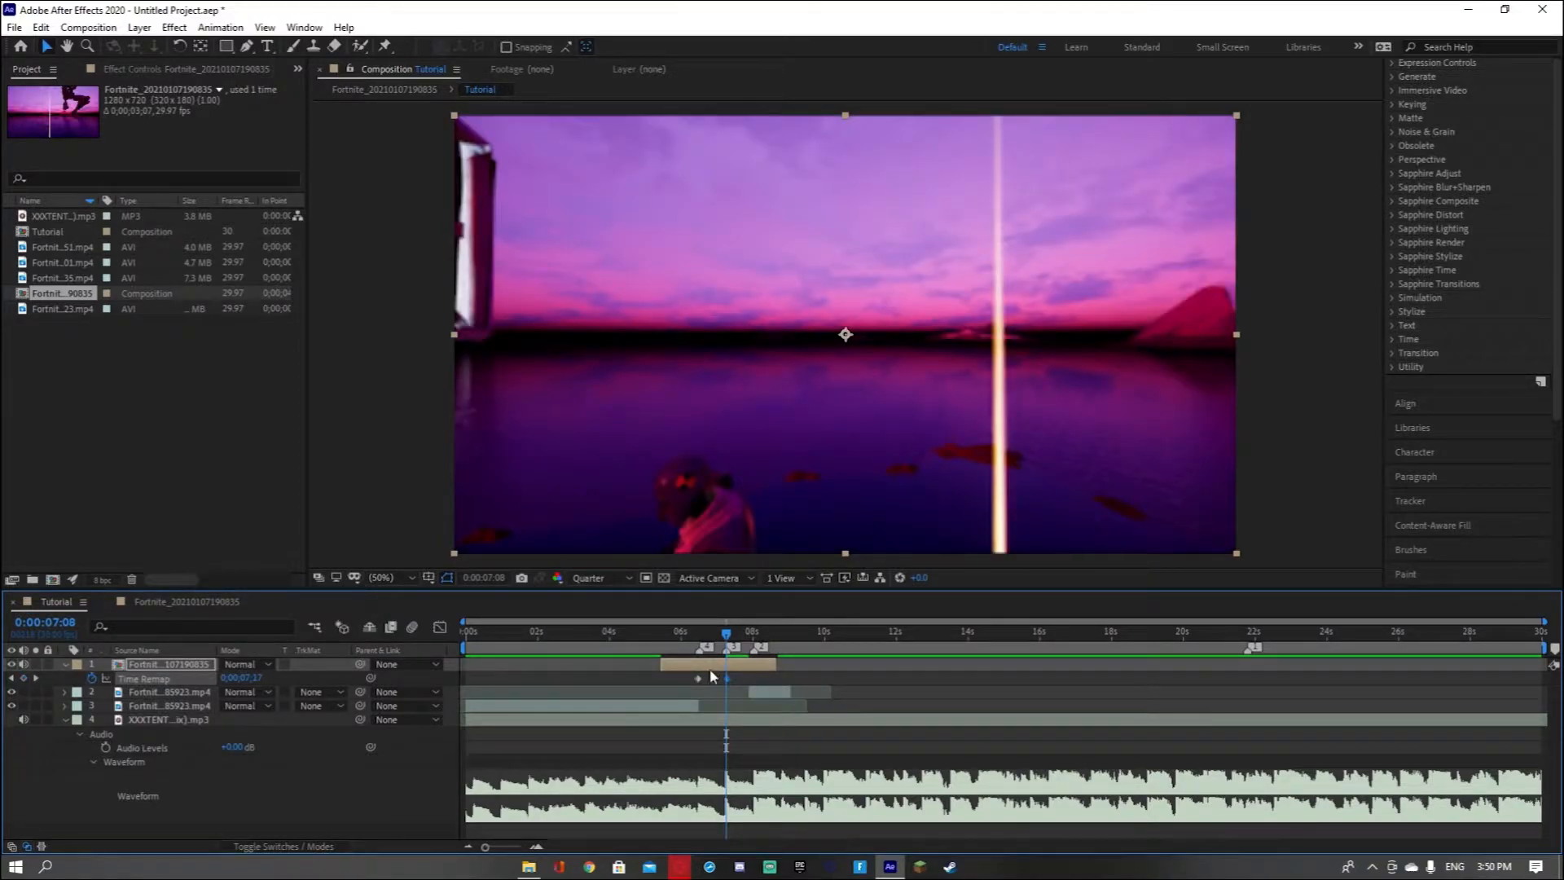
Play the time-remapped clip repeatedly from about 0:00:06:10 to check its timing against the beat markers
drag(728, 636, 696, 643)
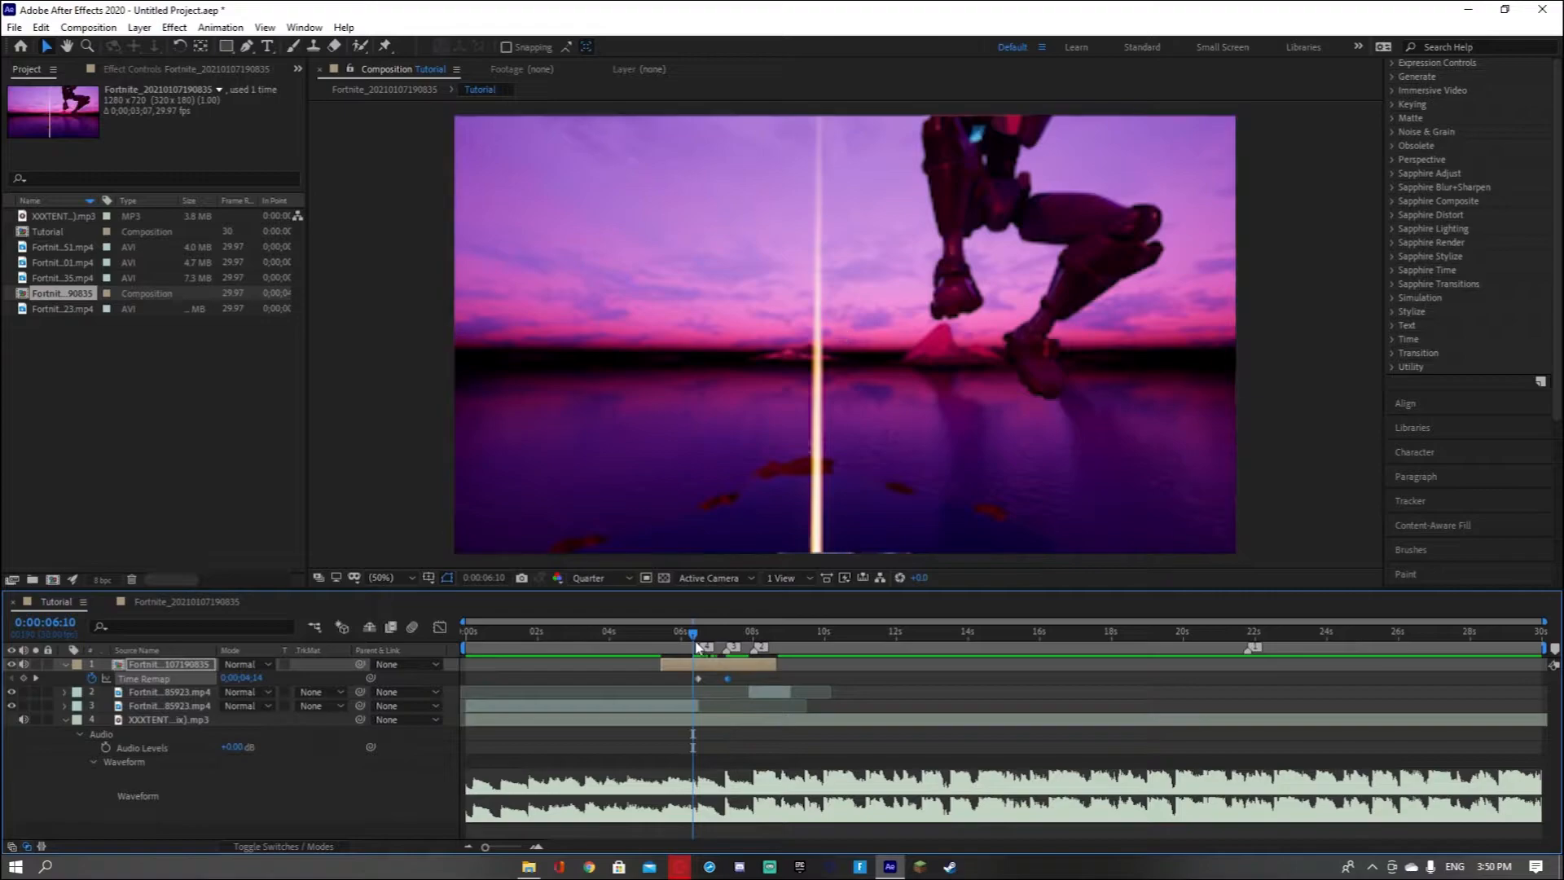
key(space)
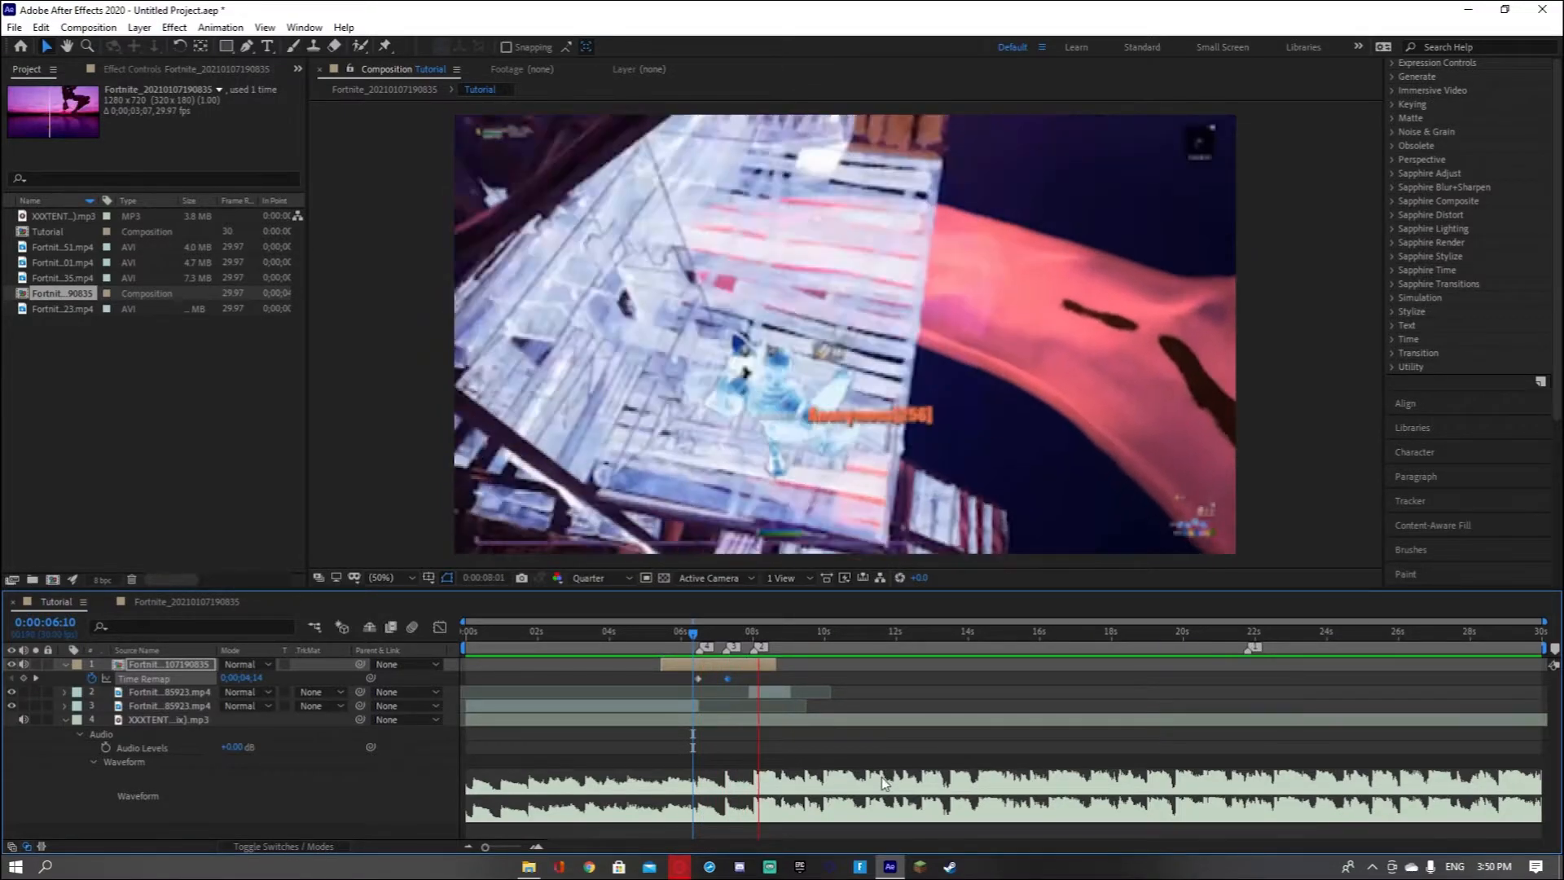
key(space)
click(697, 646)
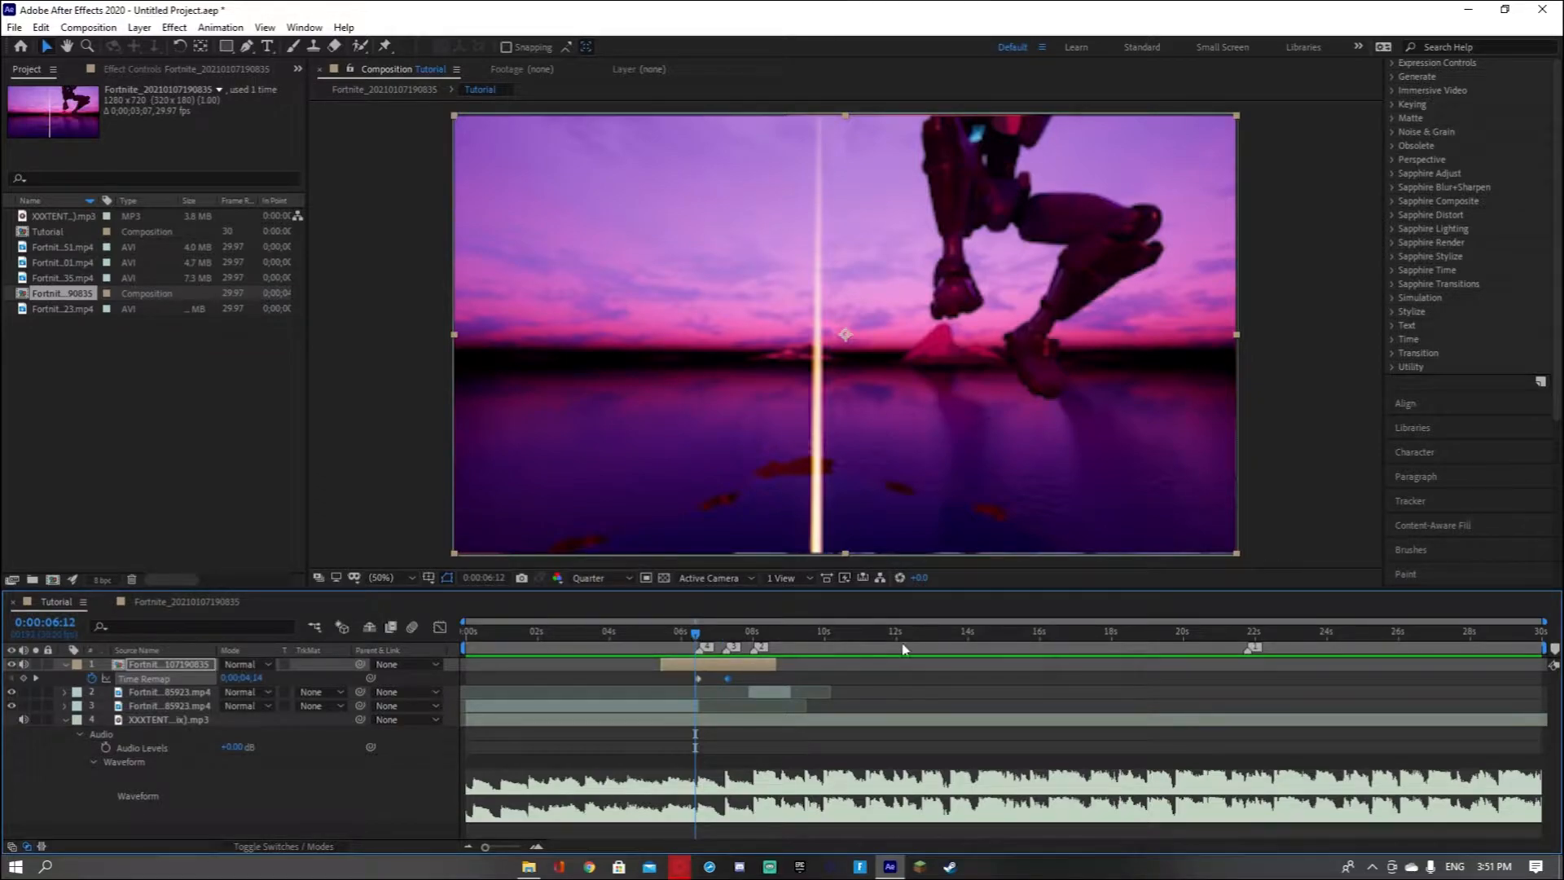
mouse_move(691, 638)
mouse_down()
mouse_move(761, 638)
mouse_move(689, 637)
mouse_move(694, 622)
mouse_up()
key(space)
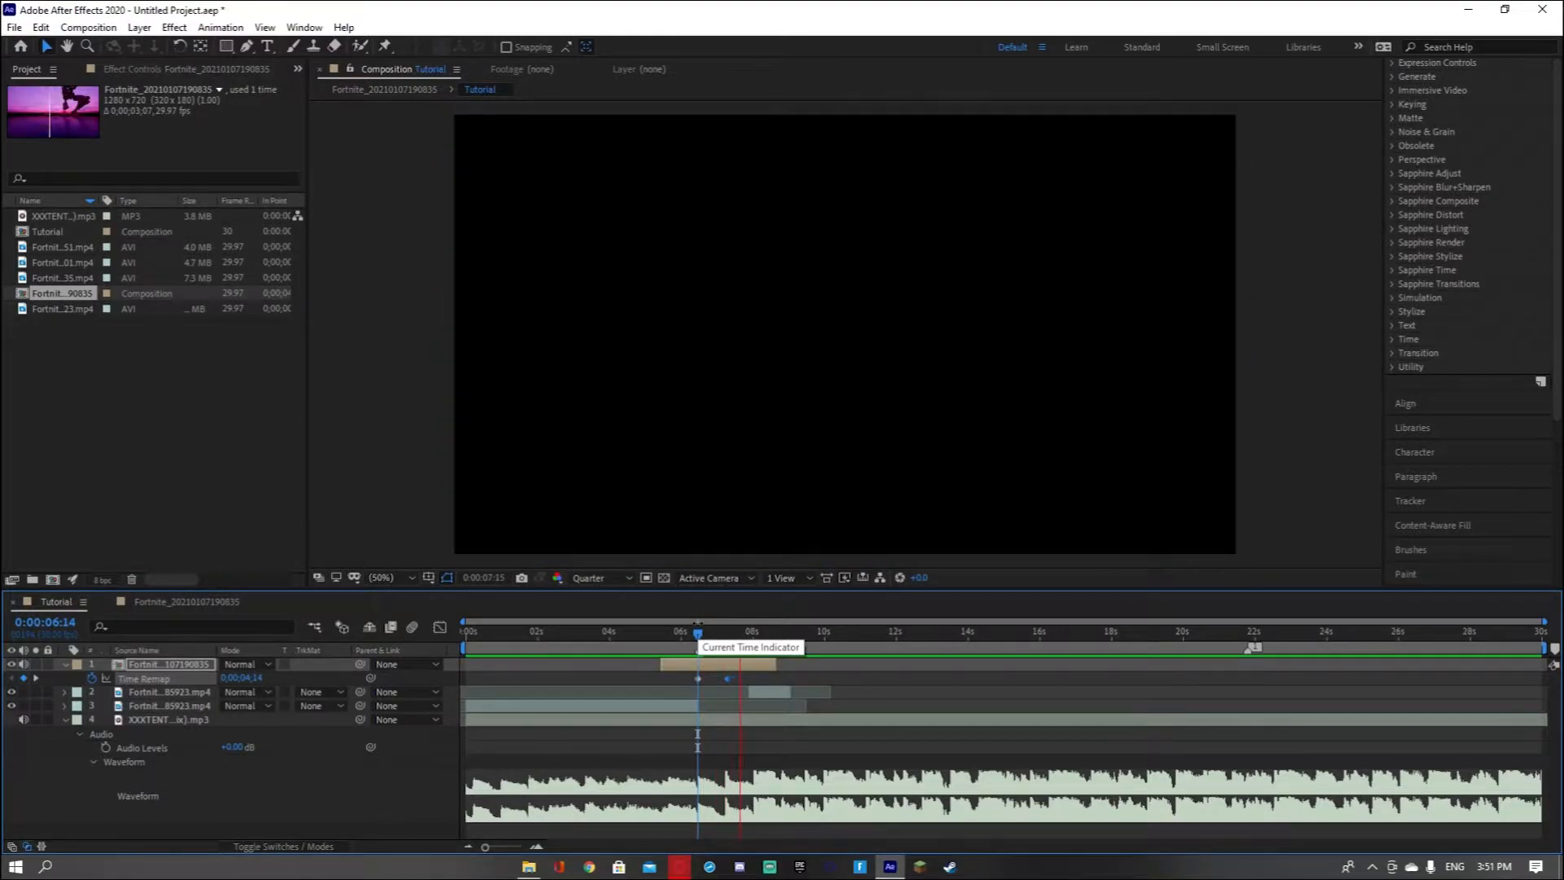
key(space)
click(707, 634)
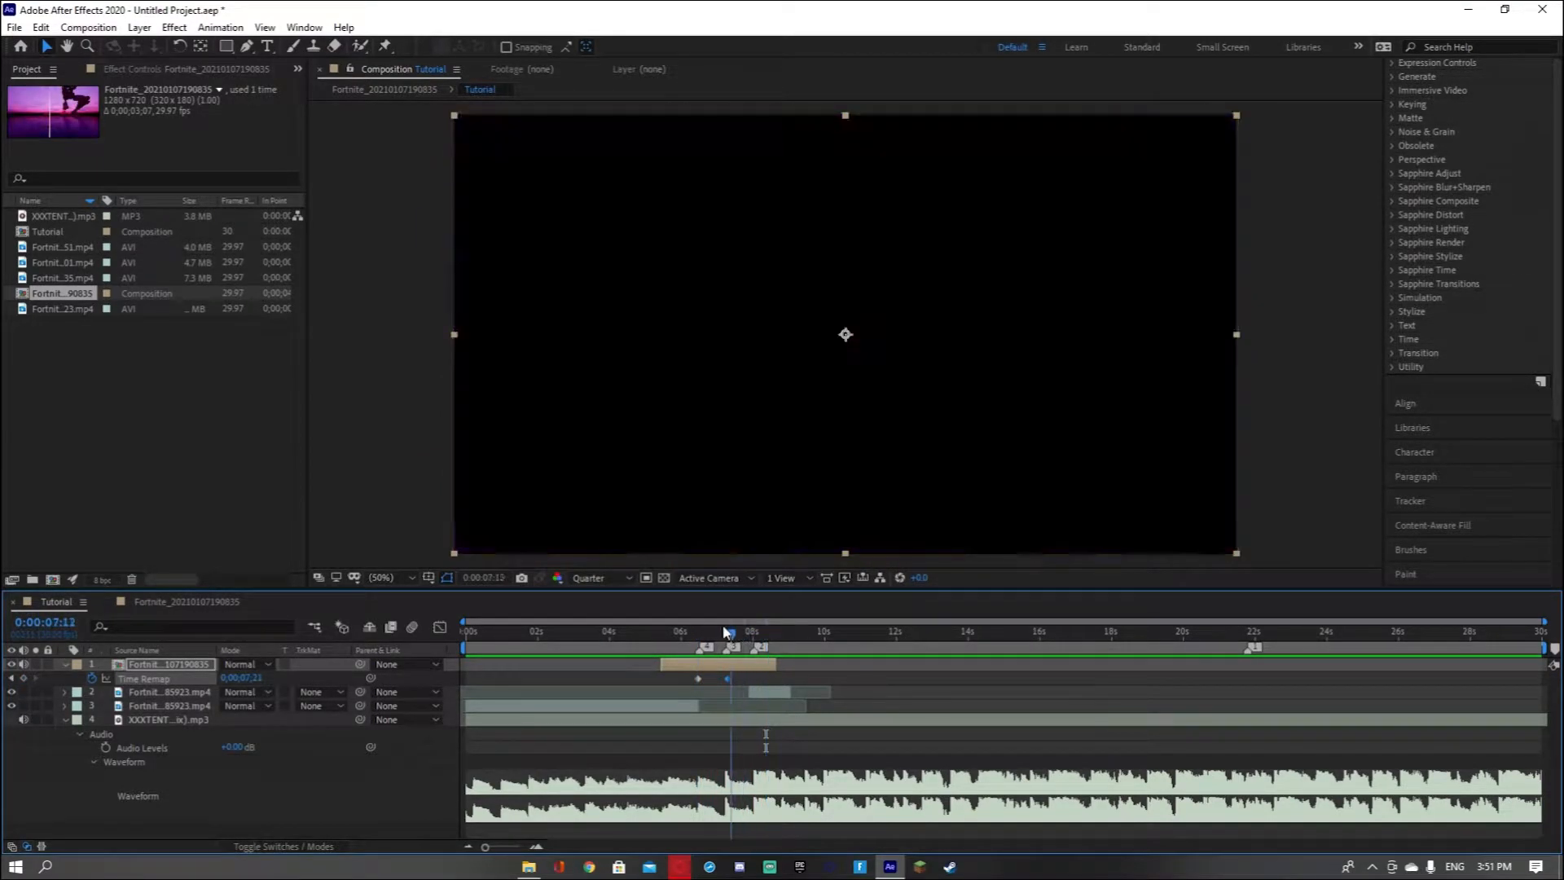
drag(709, 634, 694, 633)
key(space)
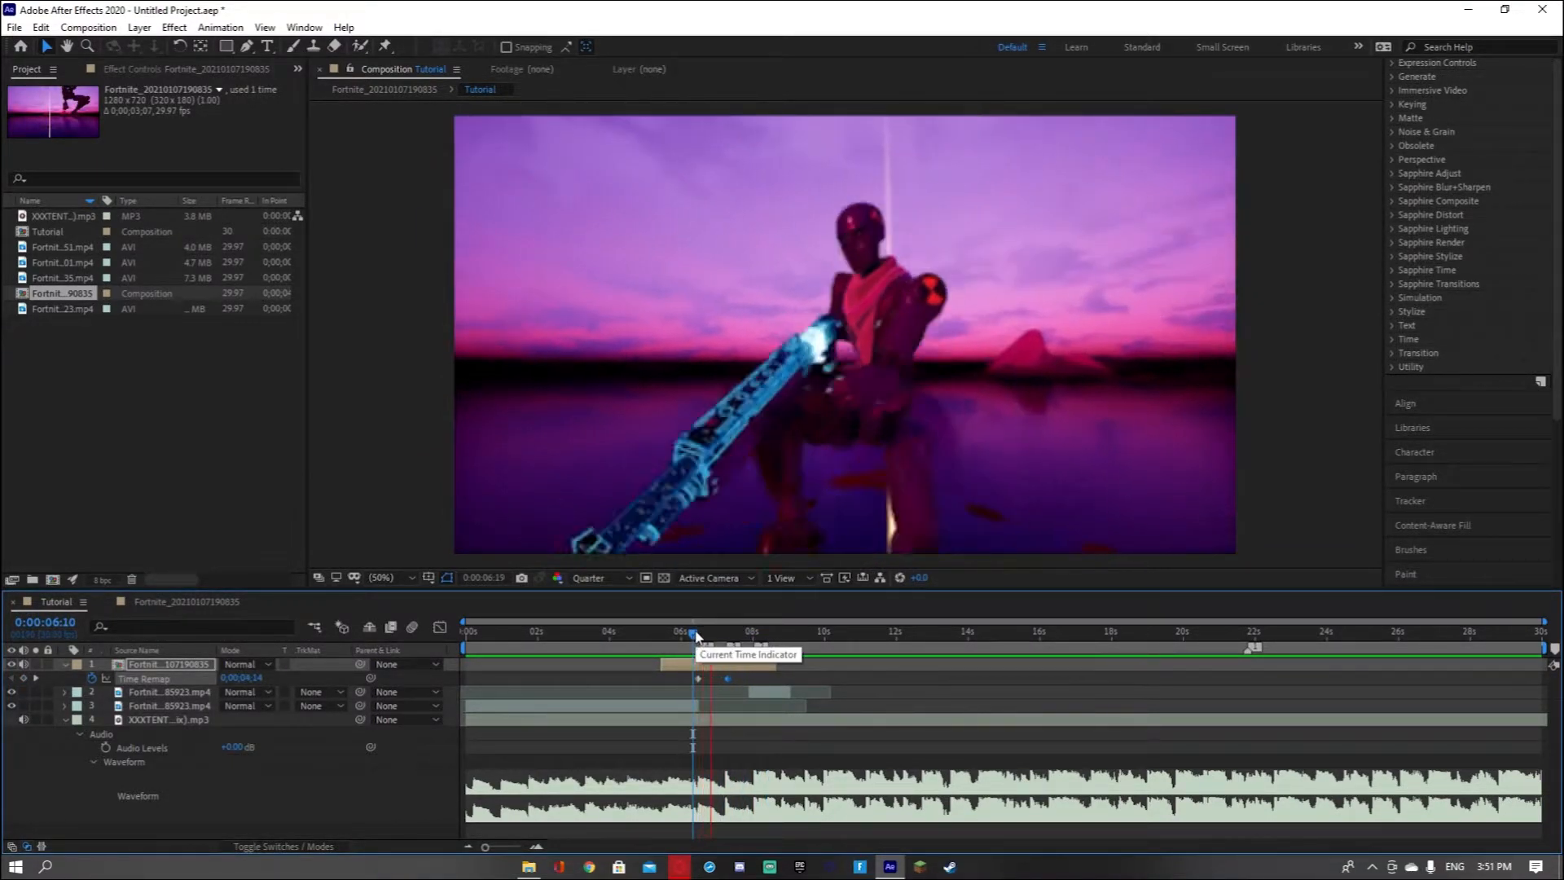
key(space)
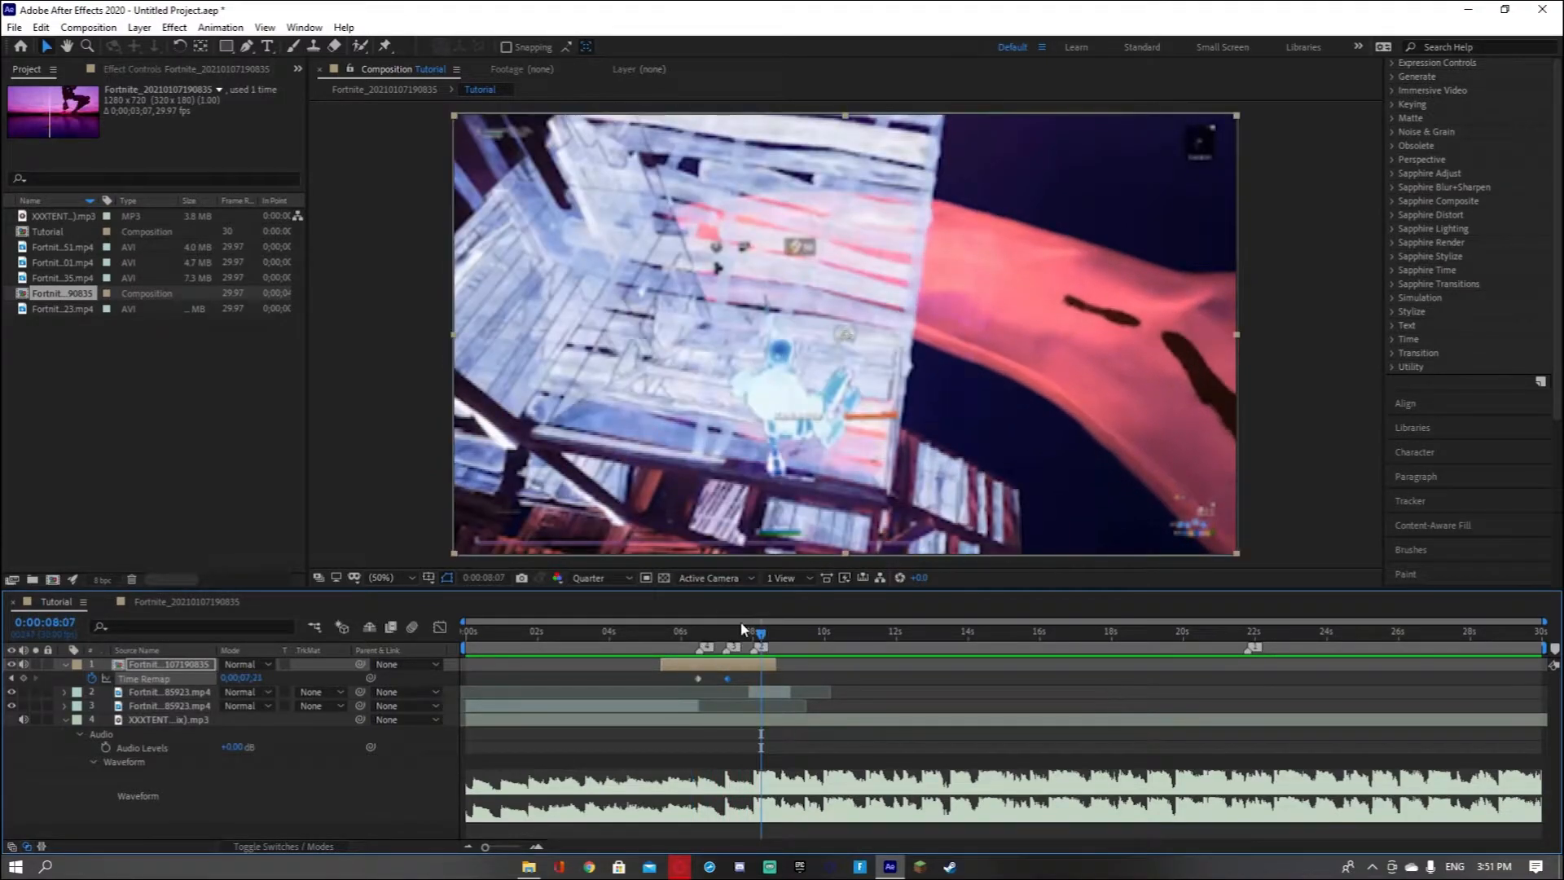
Split the nested Fortnite layer at 0:00:06:13, delete the portion before the cut, and preview the remaining part
click(670, 634)
drag(668, 648, 676, 641)
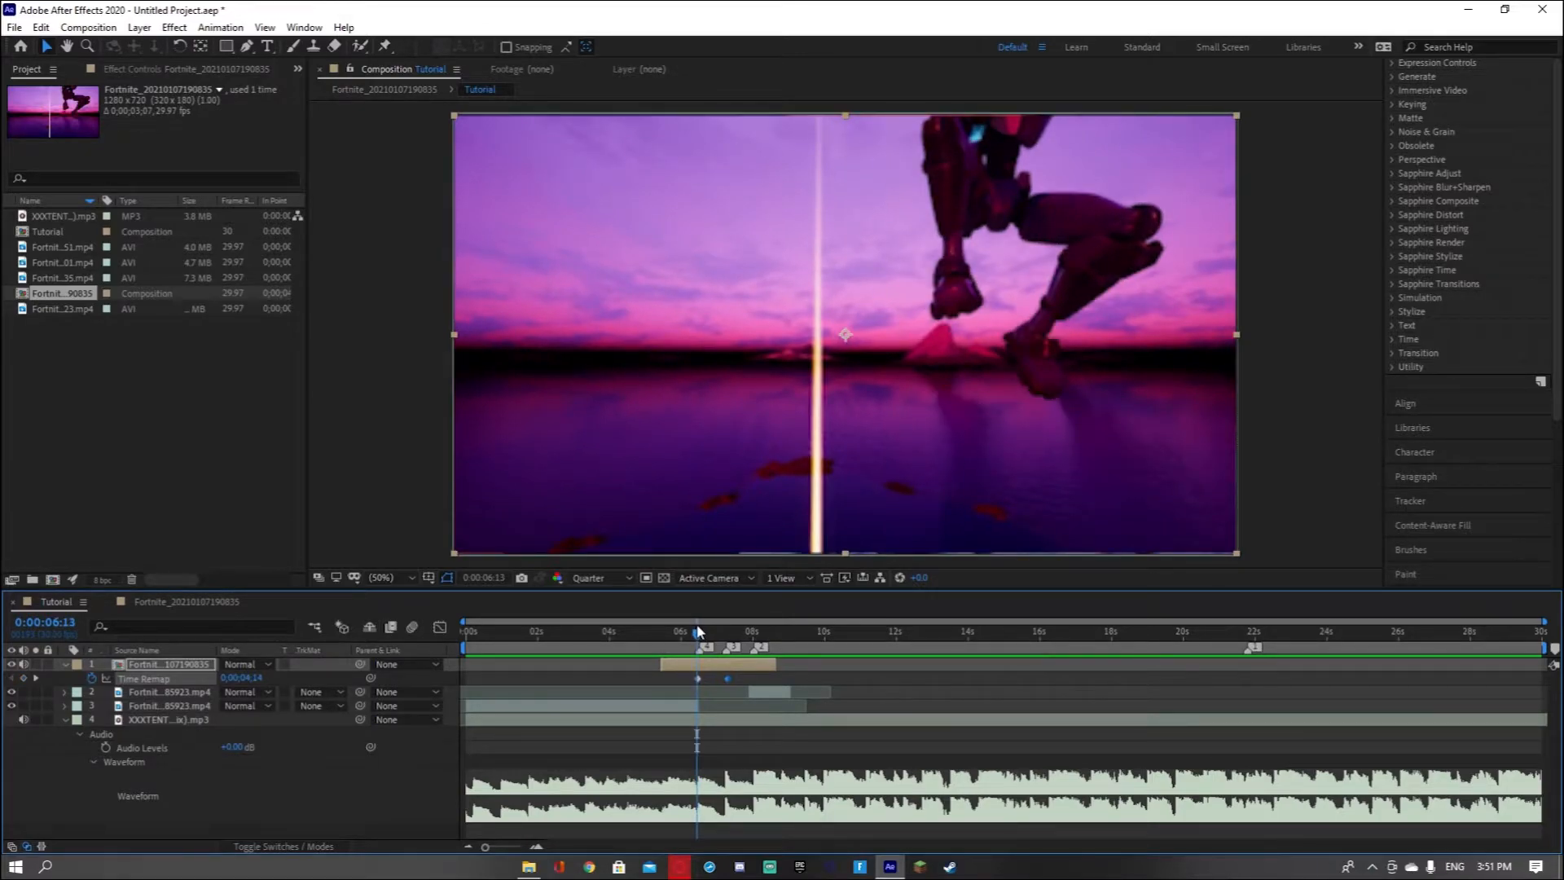
key(ctrl+shift+d)
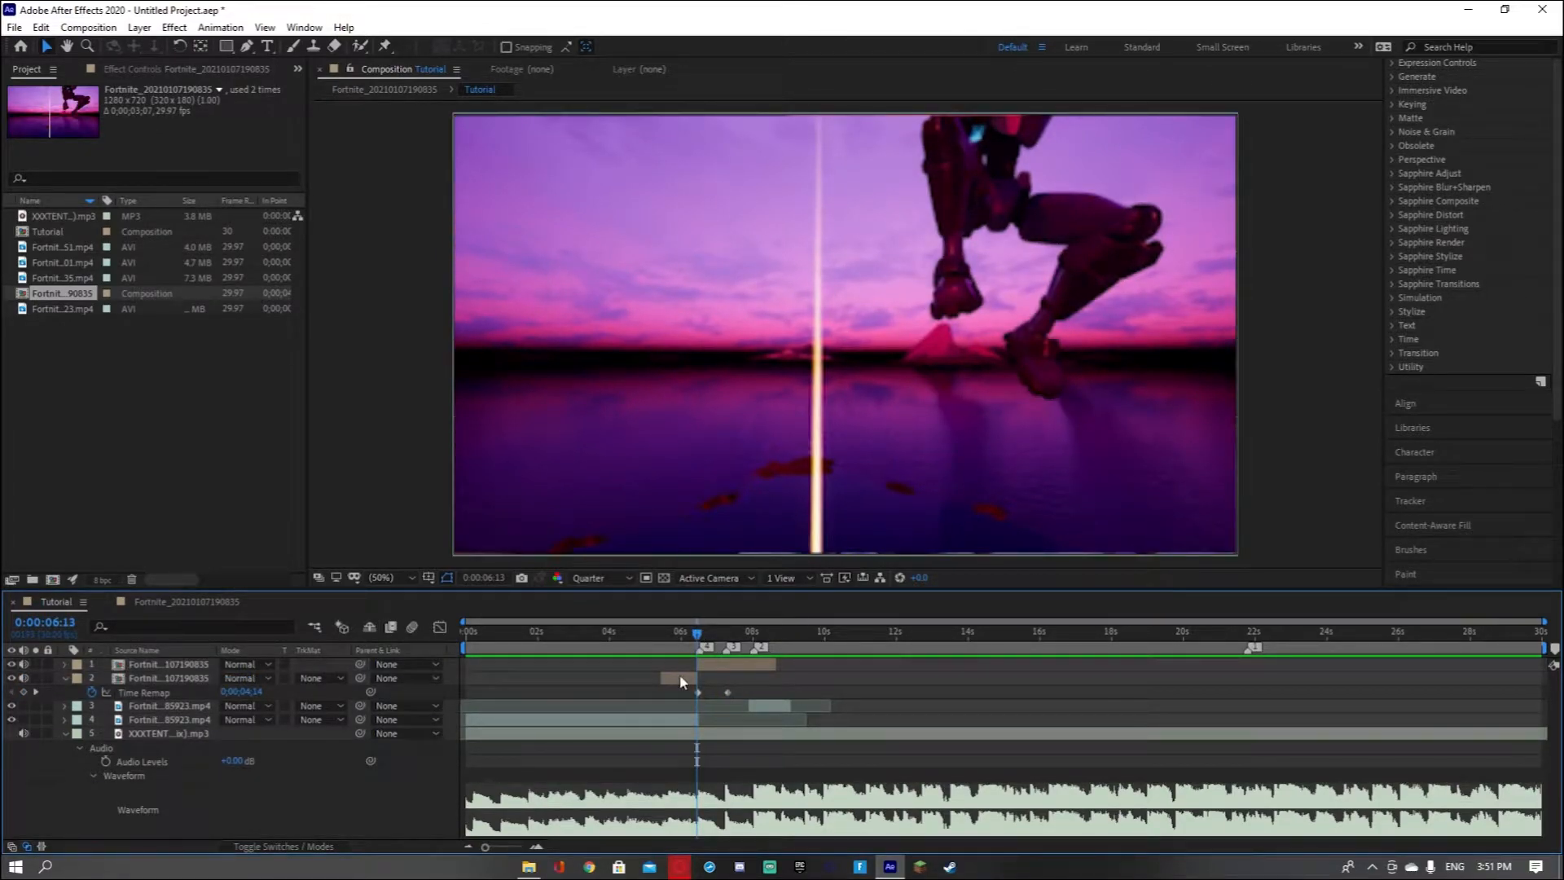
click(679, 676)
key(Delete)
key(space)
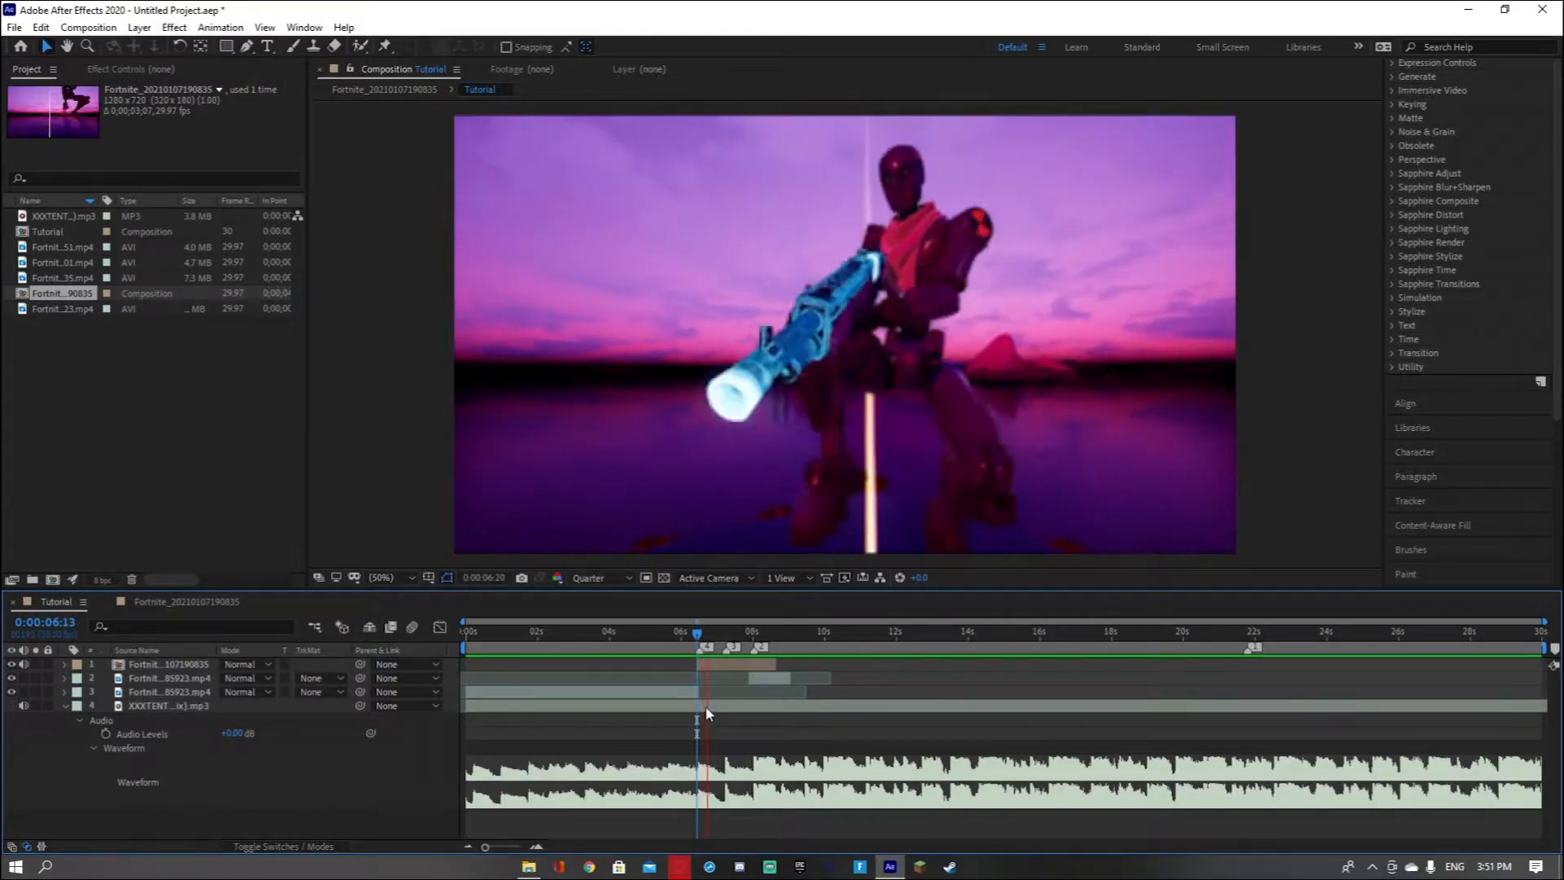
click(778, 643)
drag(779, 643, 698, 645)
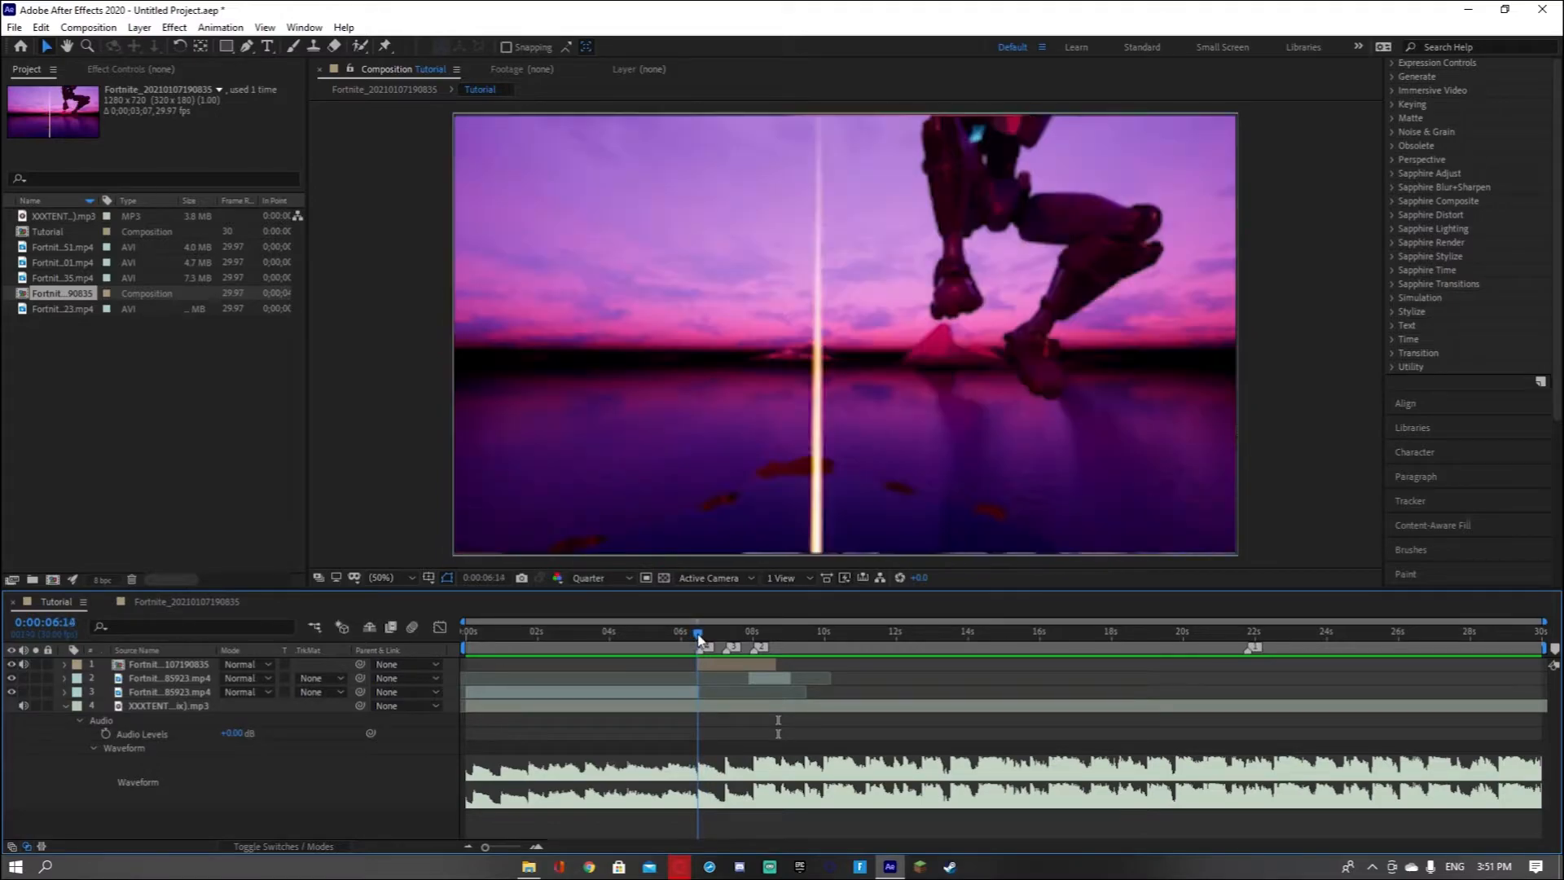
click(705, 666)
key(ctrl+alt+t)
key(bracketright)
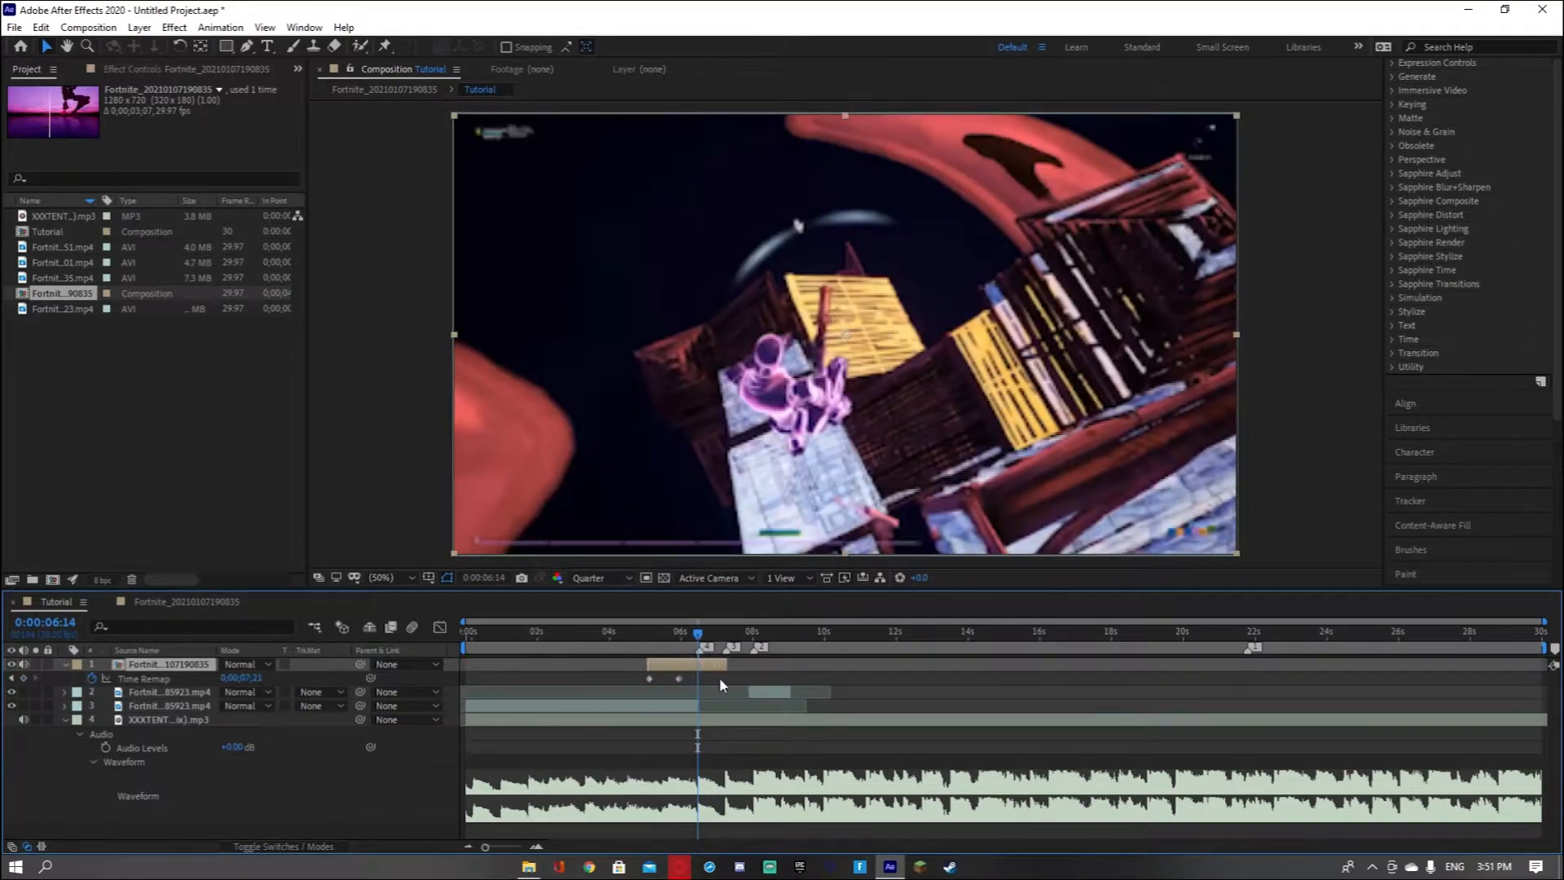
key(bracketleft)
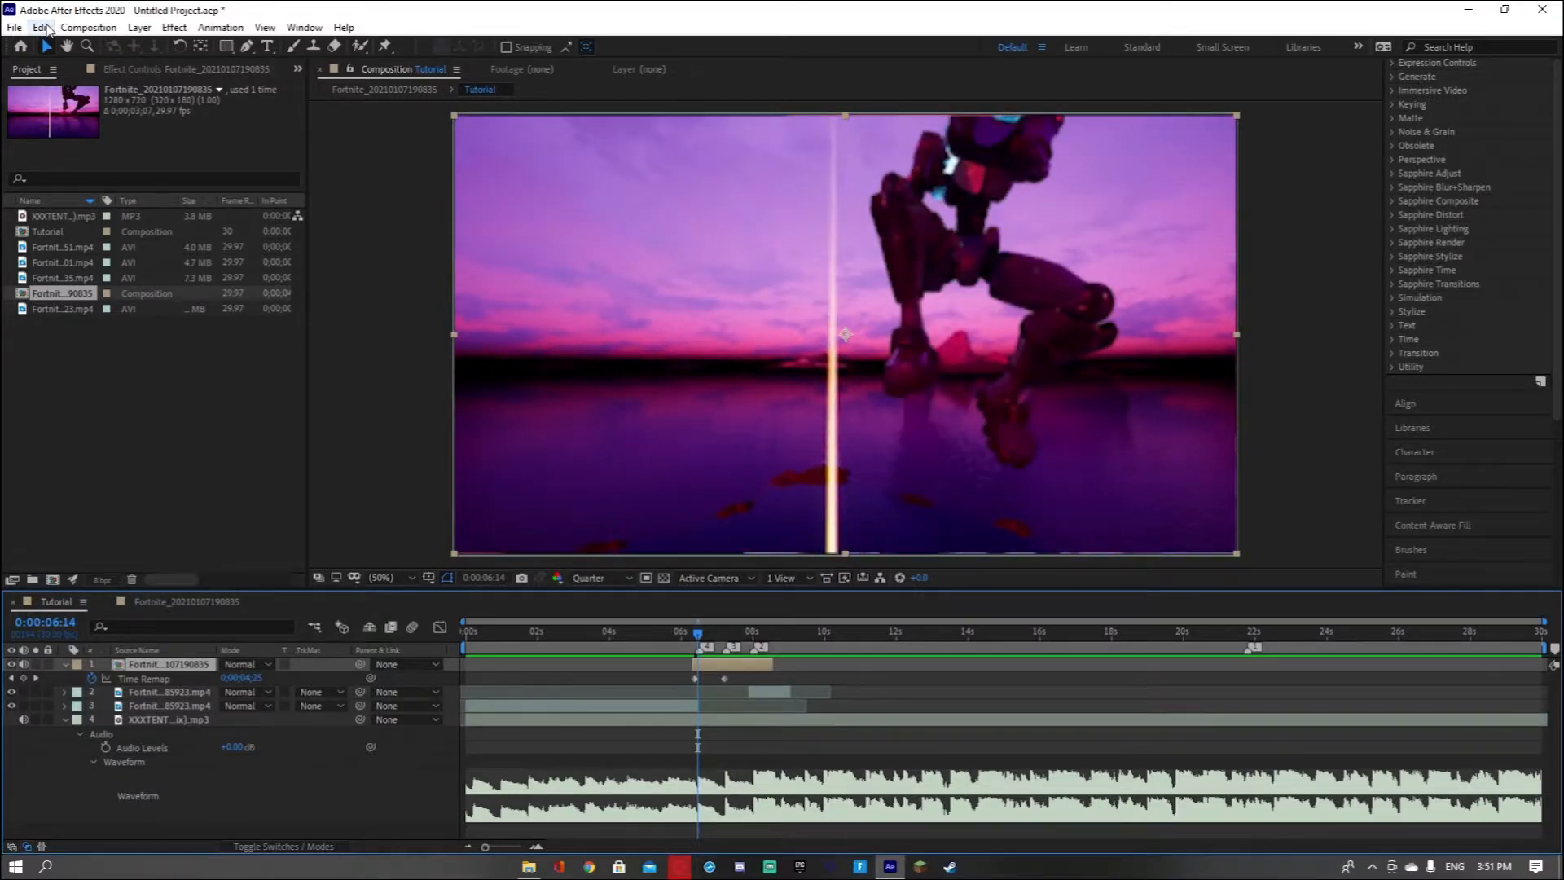
click(63, 30)
click(55, 46)
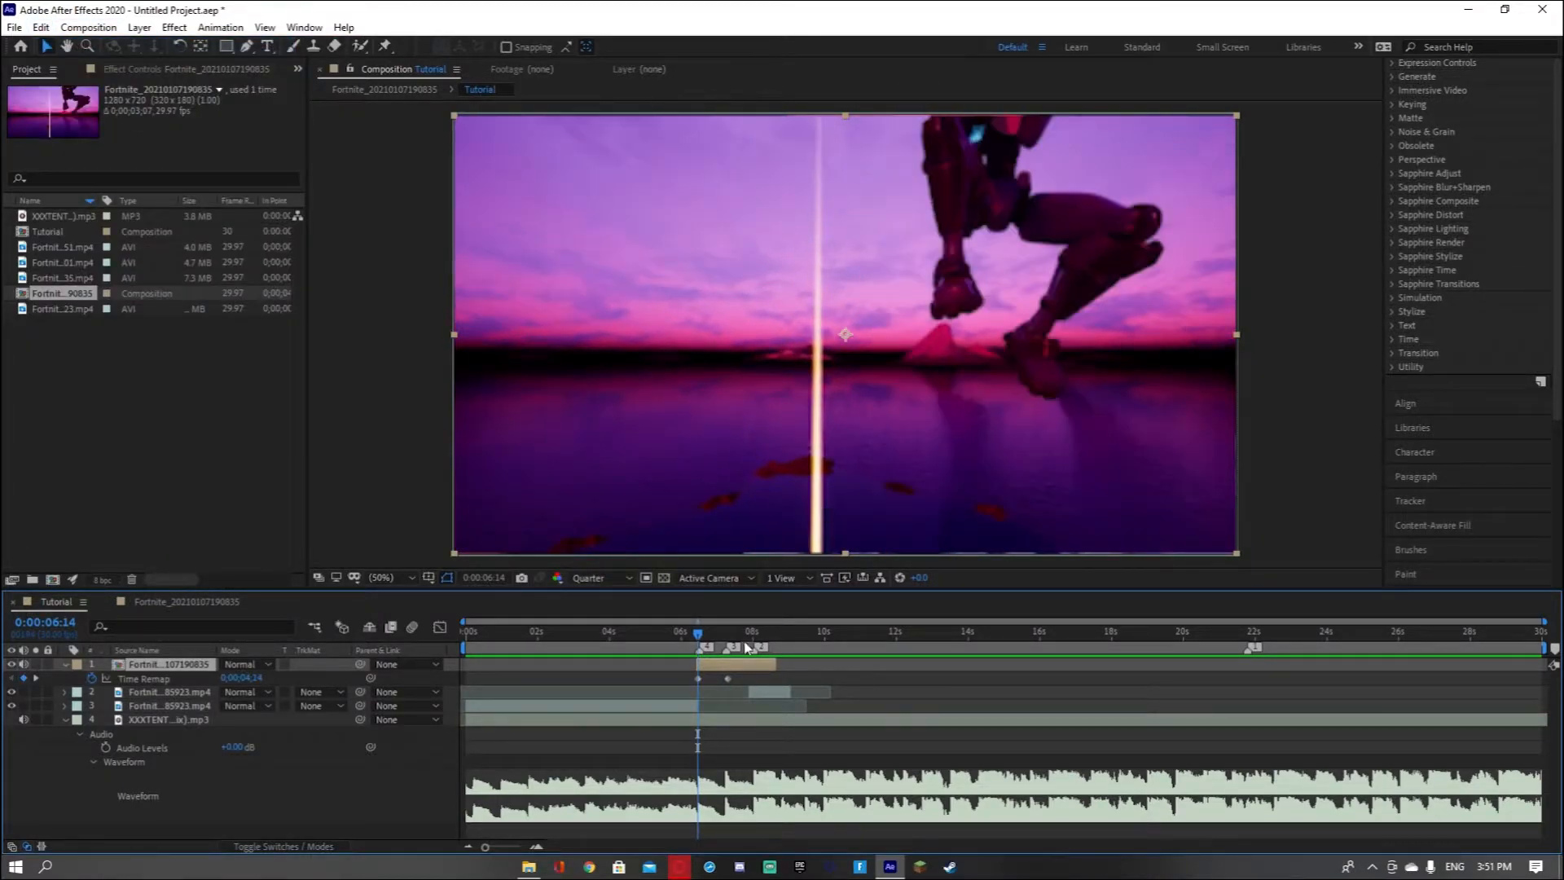
Apply Easy Ease to both Time Remap keyframes of the nested layer and display their value graph in the graph editor
drag(743, 681, 675, 676)
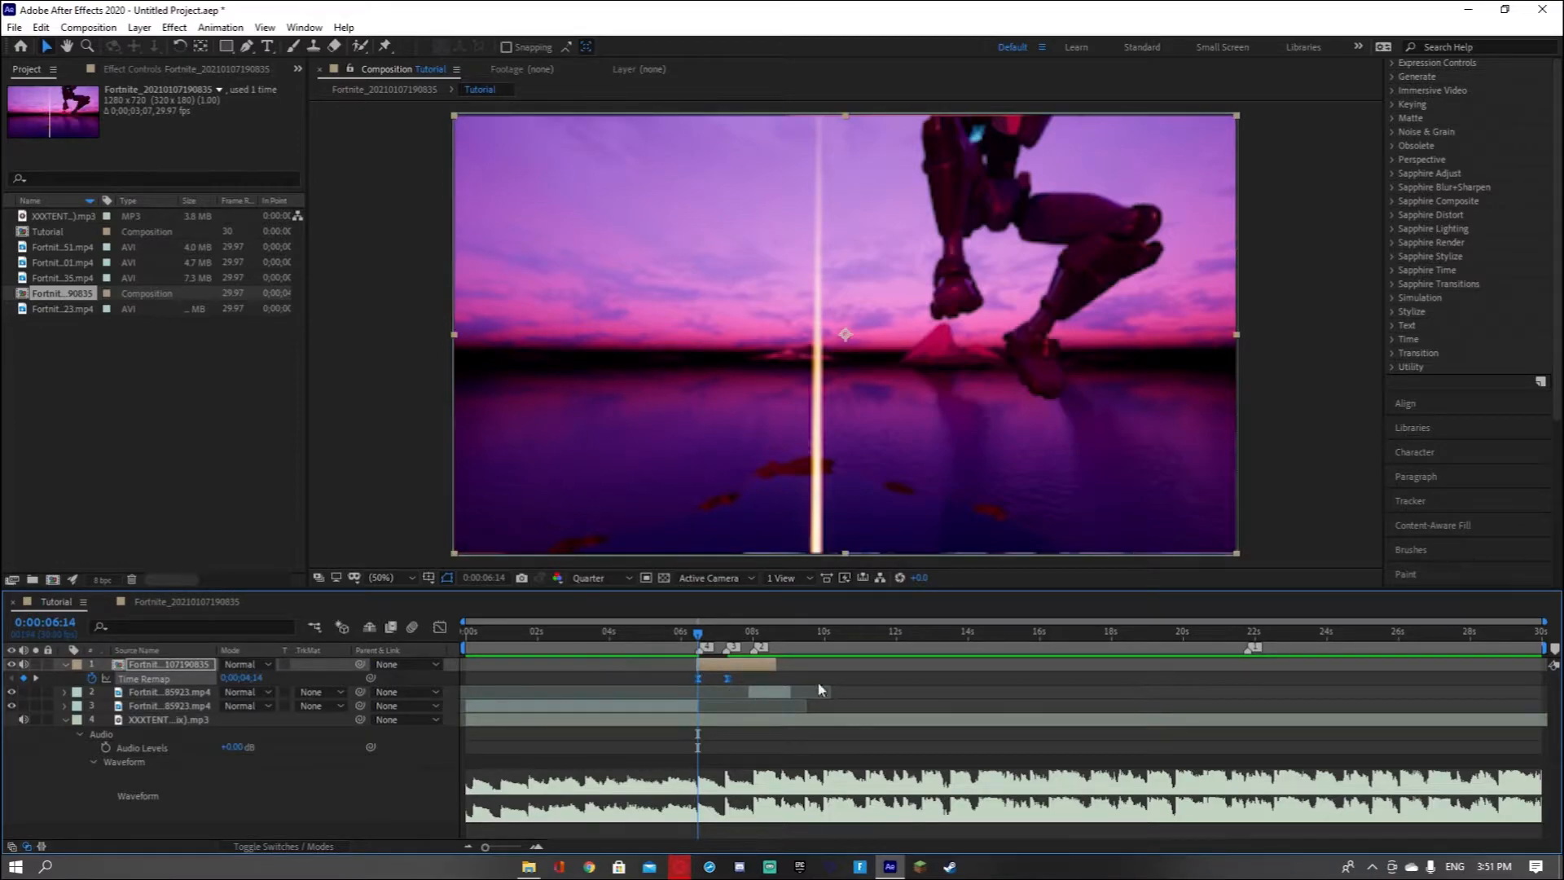
click(439, 627)
click(541, 850)
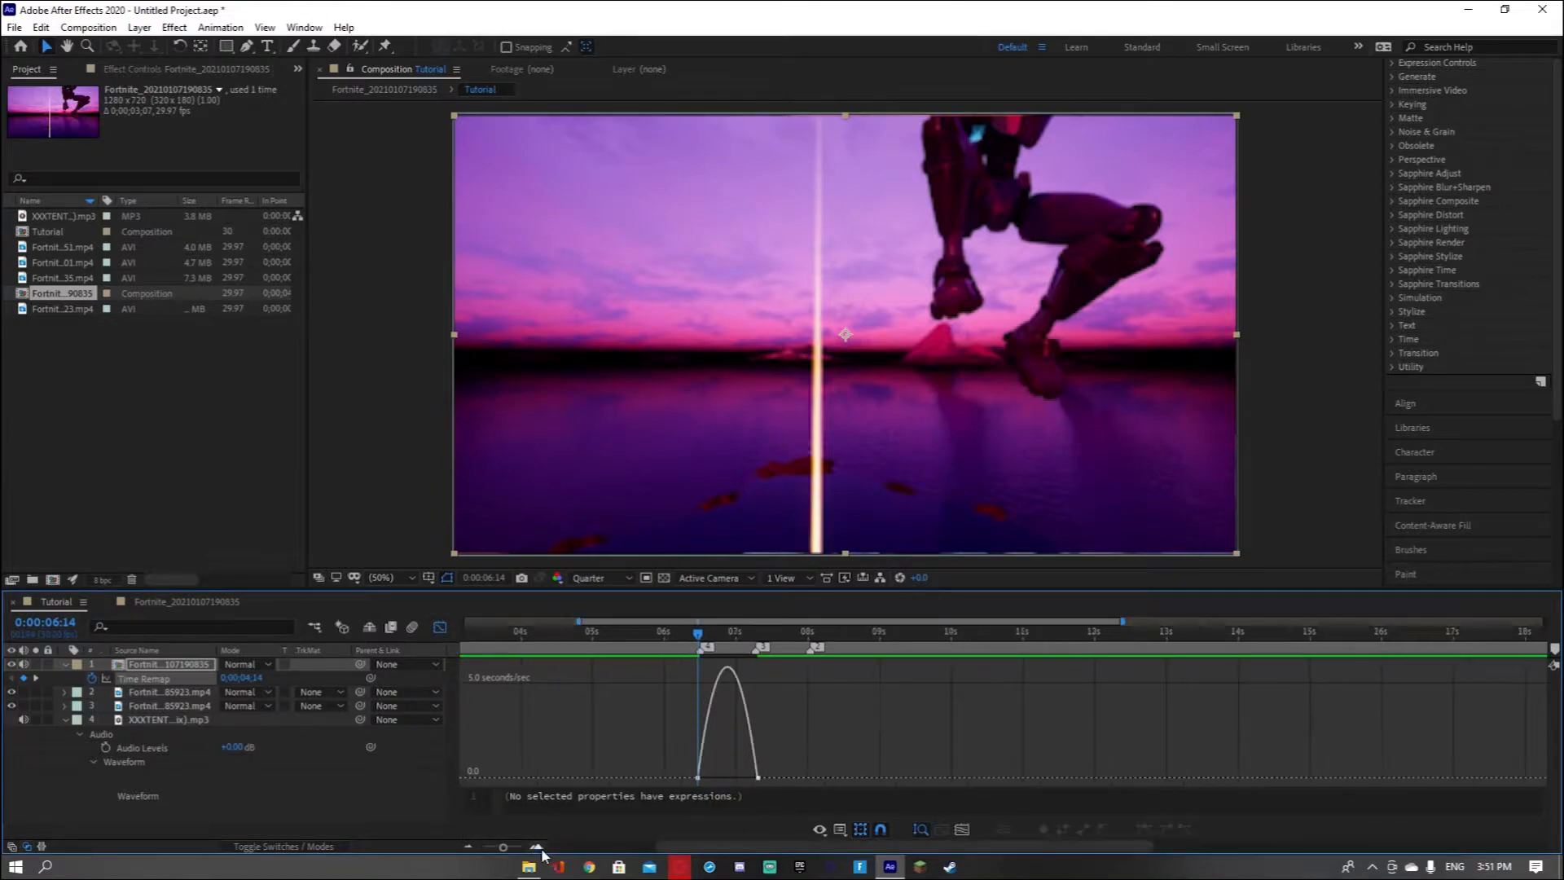
click(536, 848)
click(839, 828)
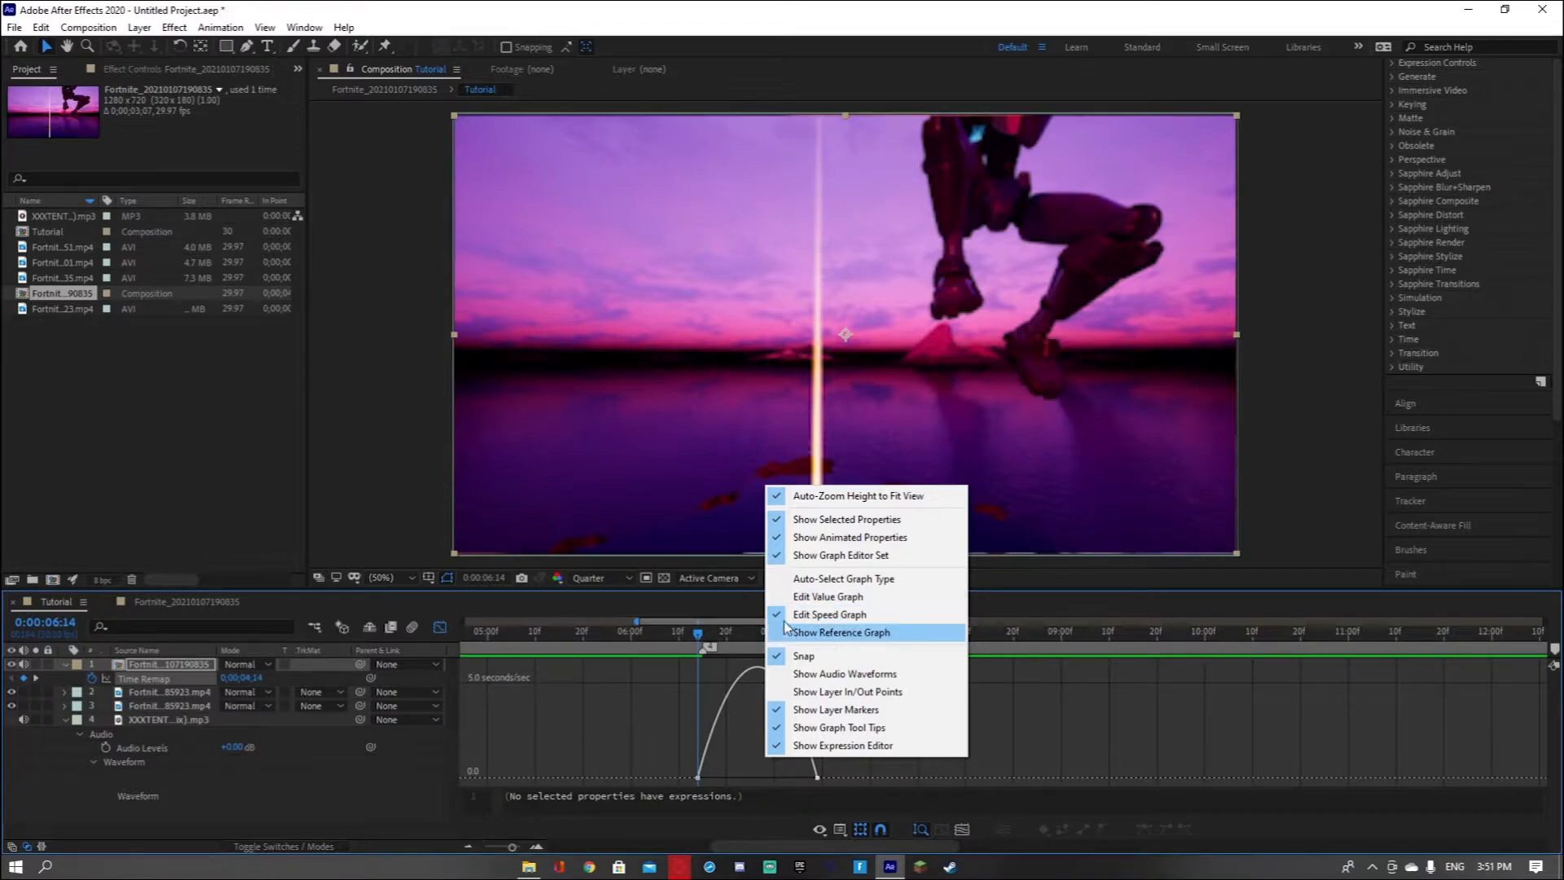
click(817, 597)
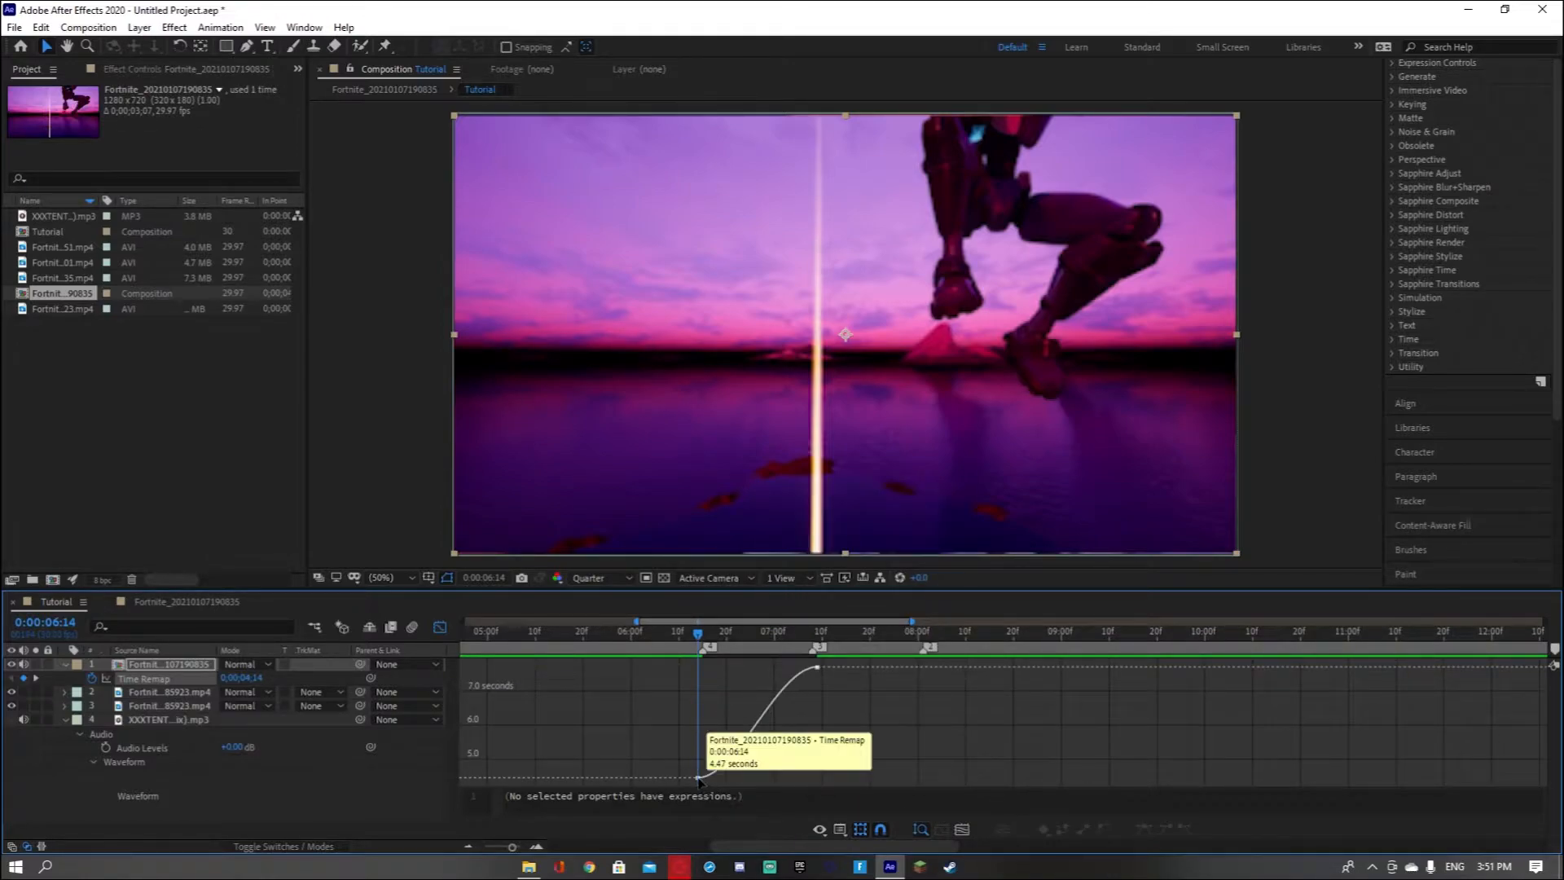
click(537, 848)
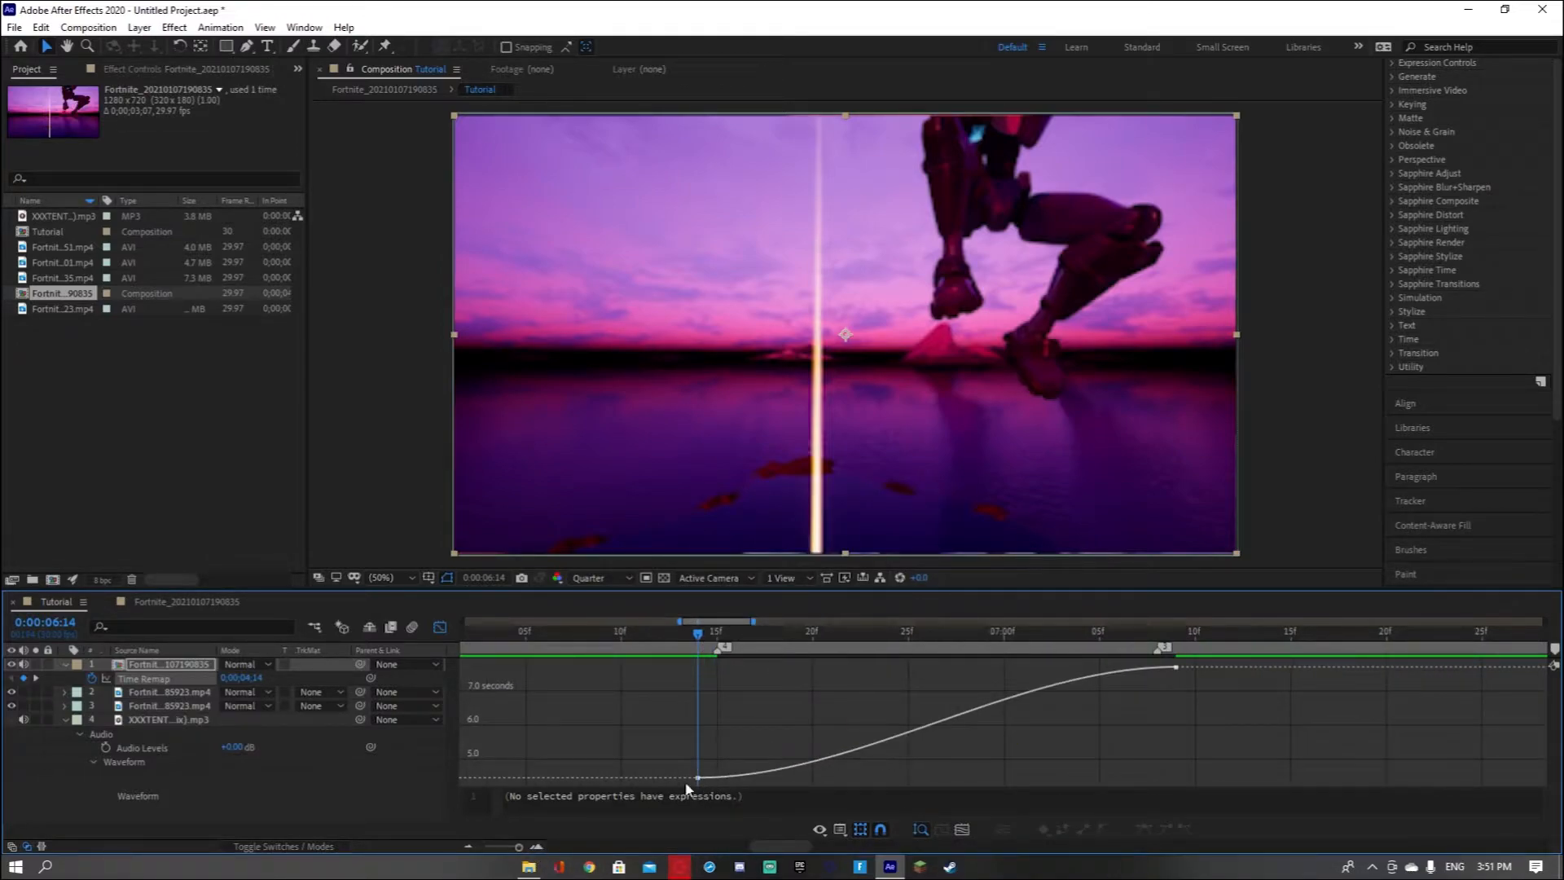
click(468, 848)
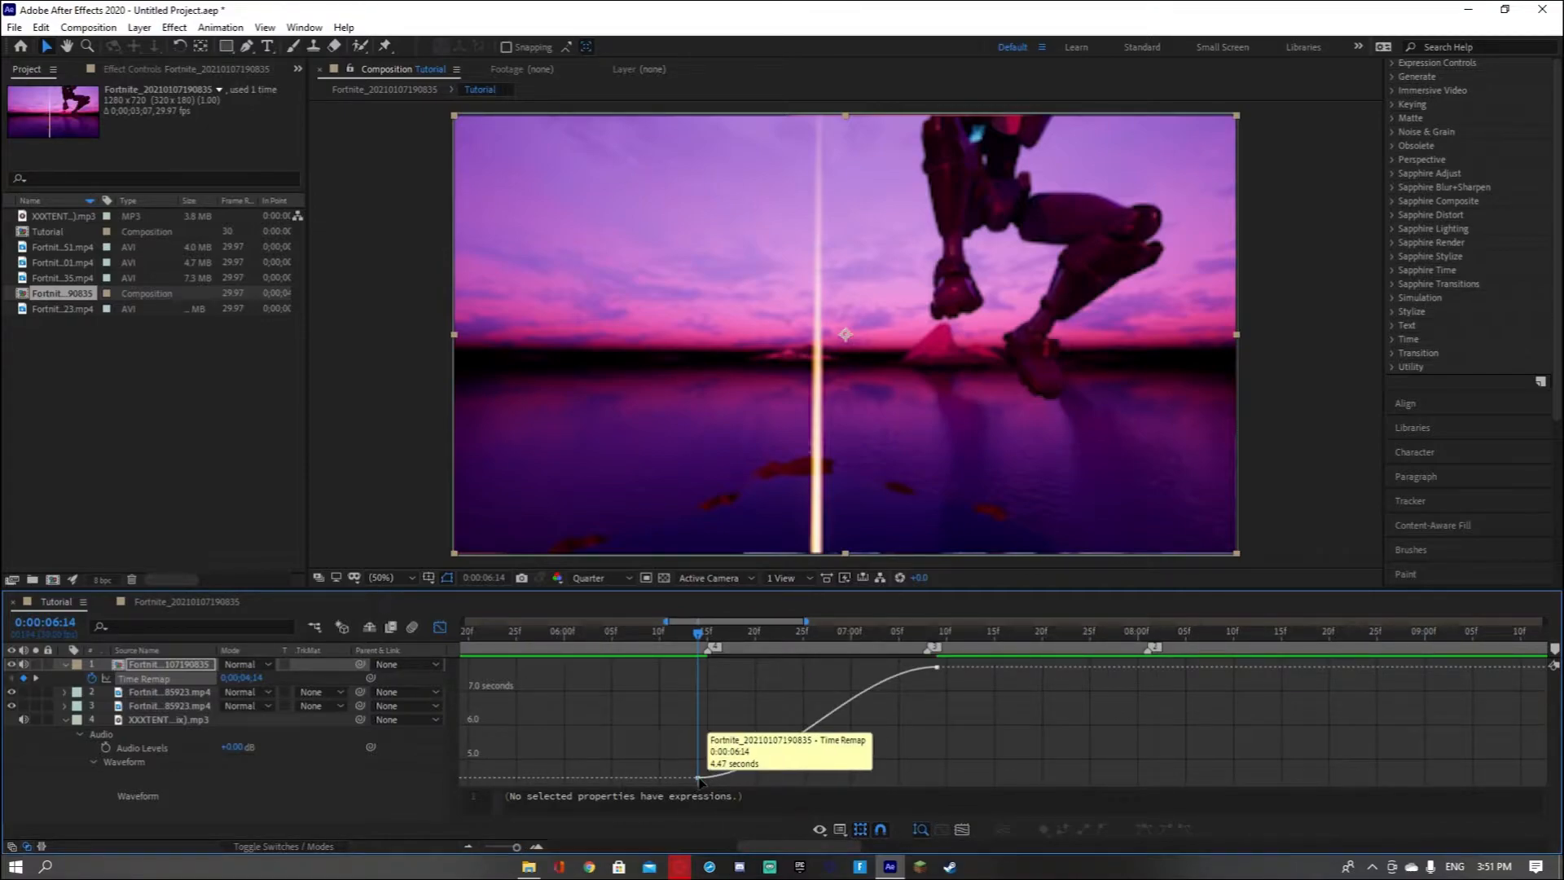
Reshape the Time Remap curve so it rises steeply at the first and last keyframes and flattens in the middle
click(698, 778)
drag(777, 780, 652, 734)
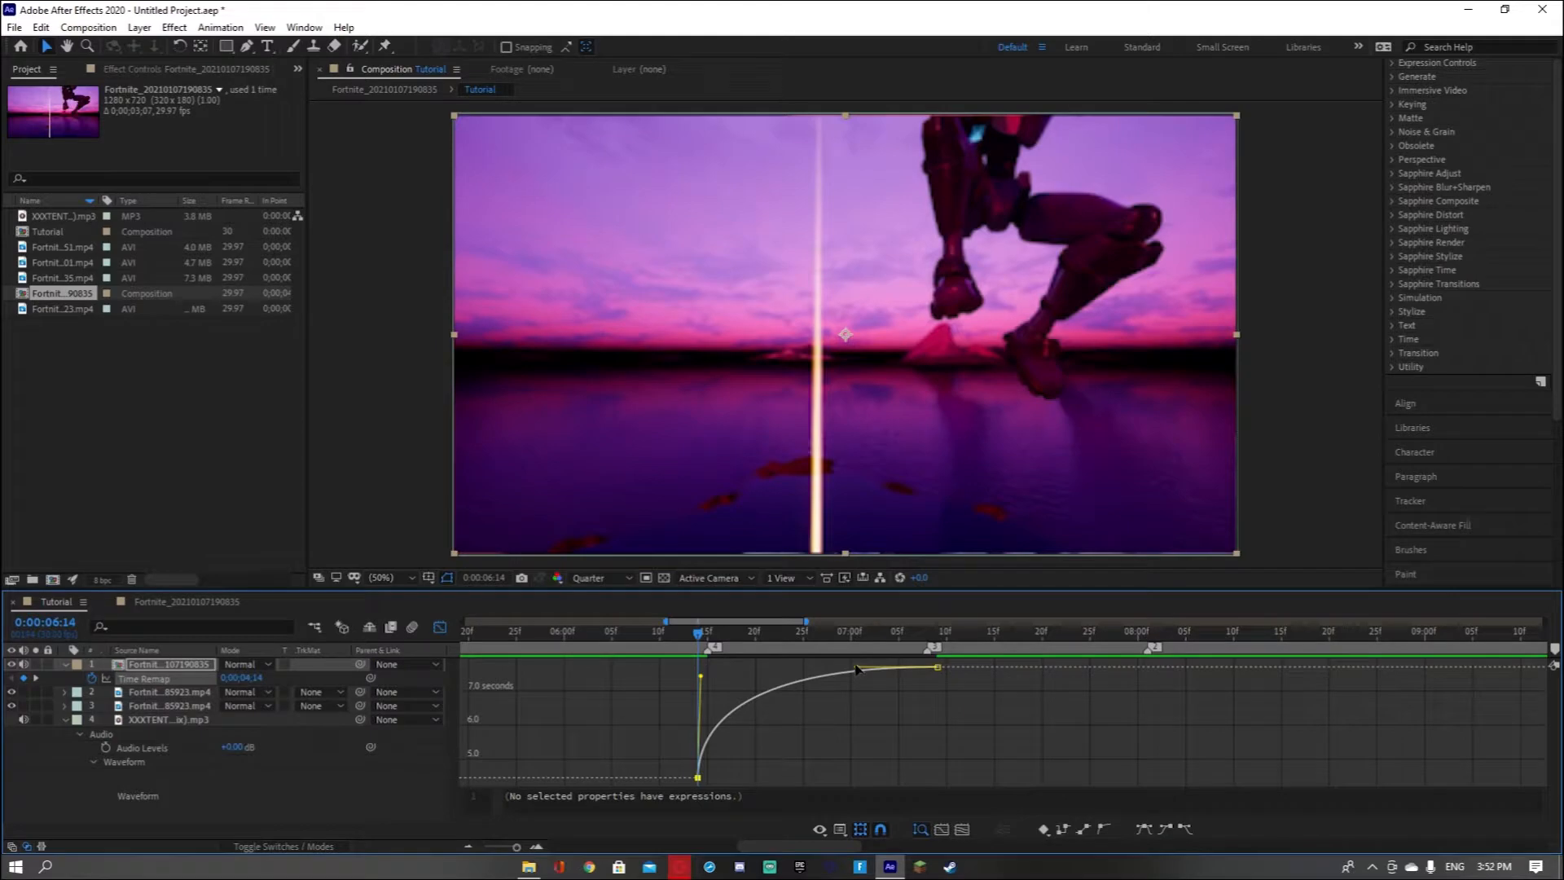
drag(859, 672, 936, 725)
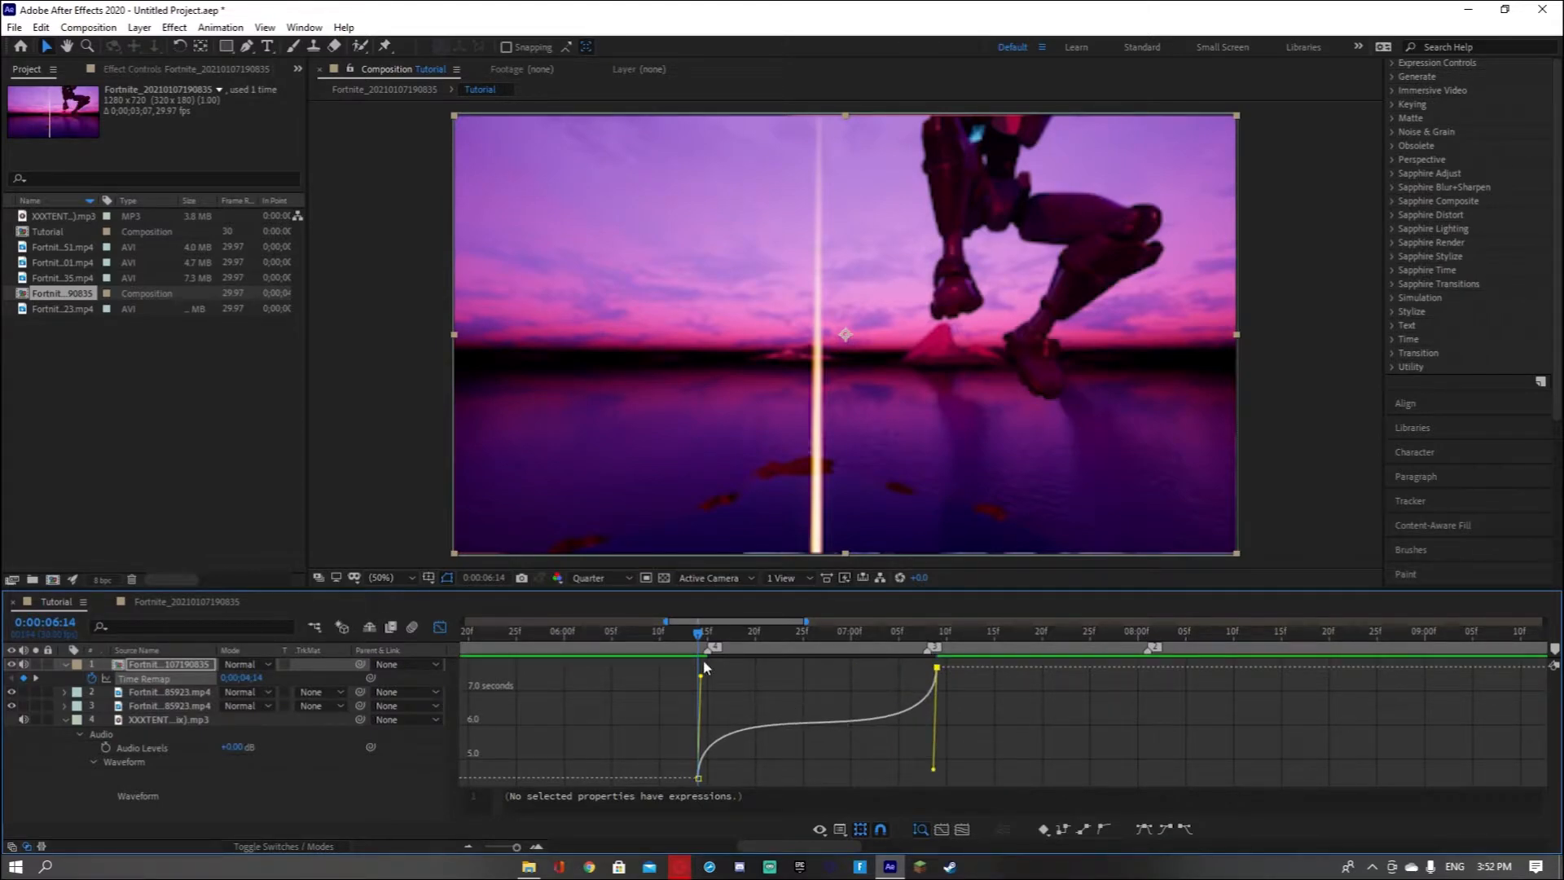
Play the eased clip twice from about 0:00:06:10 to check its speed ramp against the beat
drag(701, 640, 653, 637)
key(space)
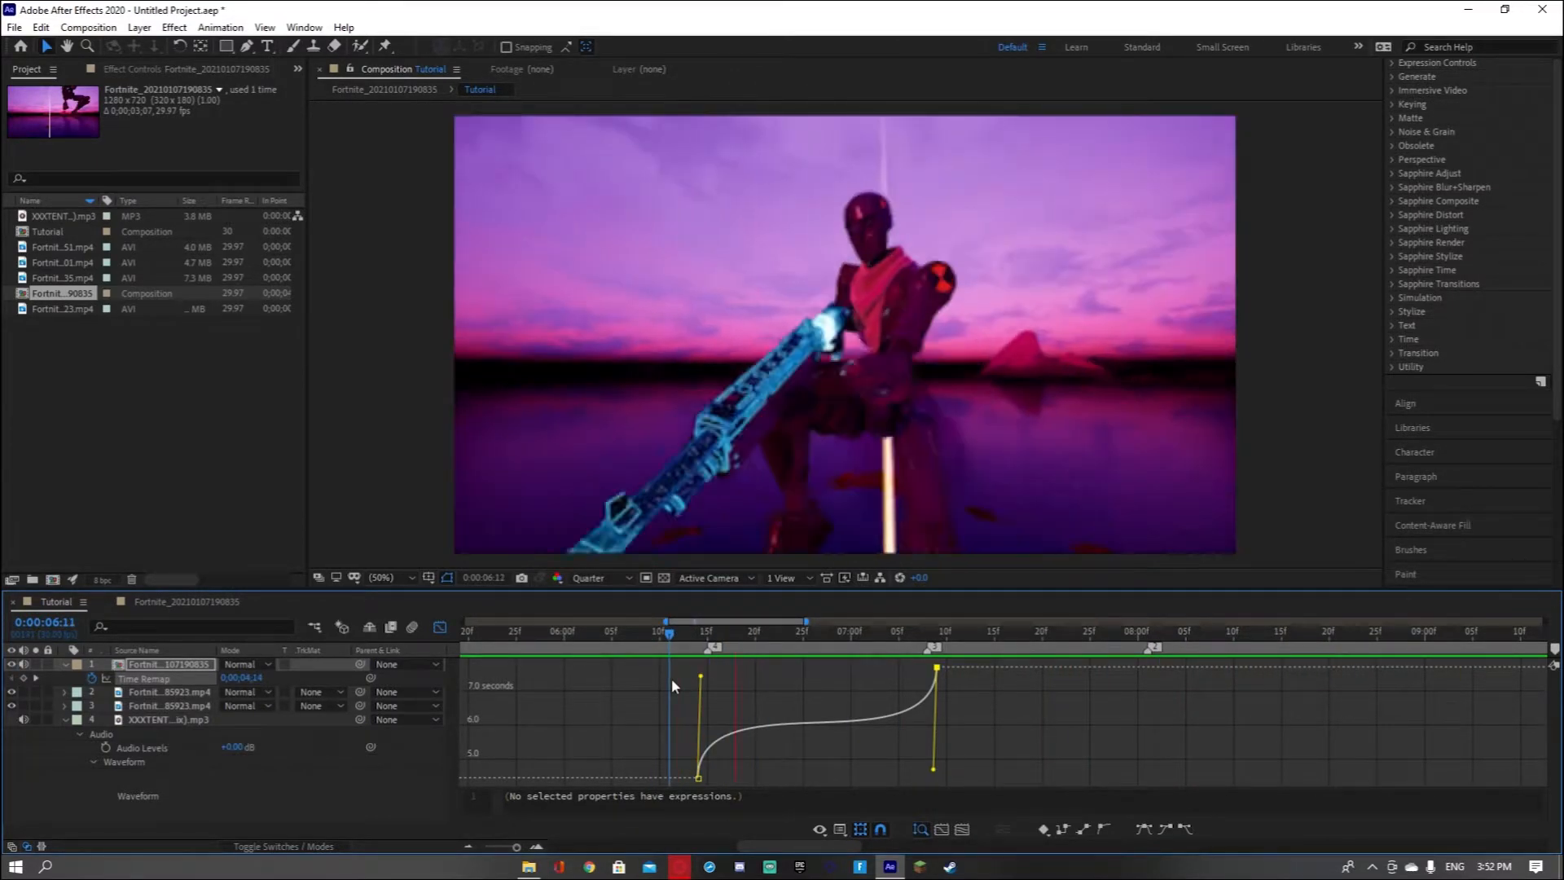
key(space)
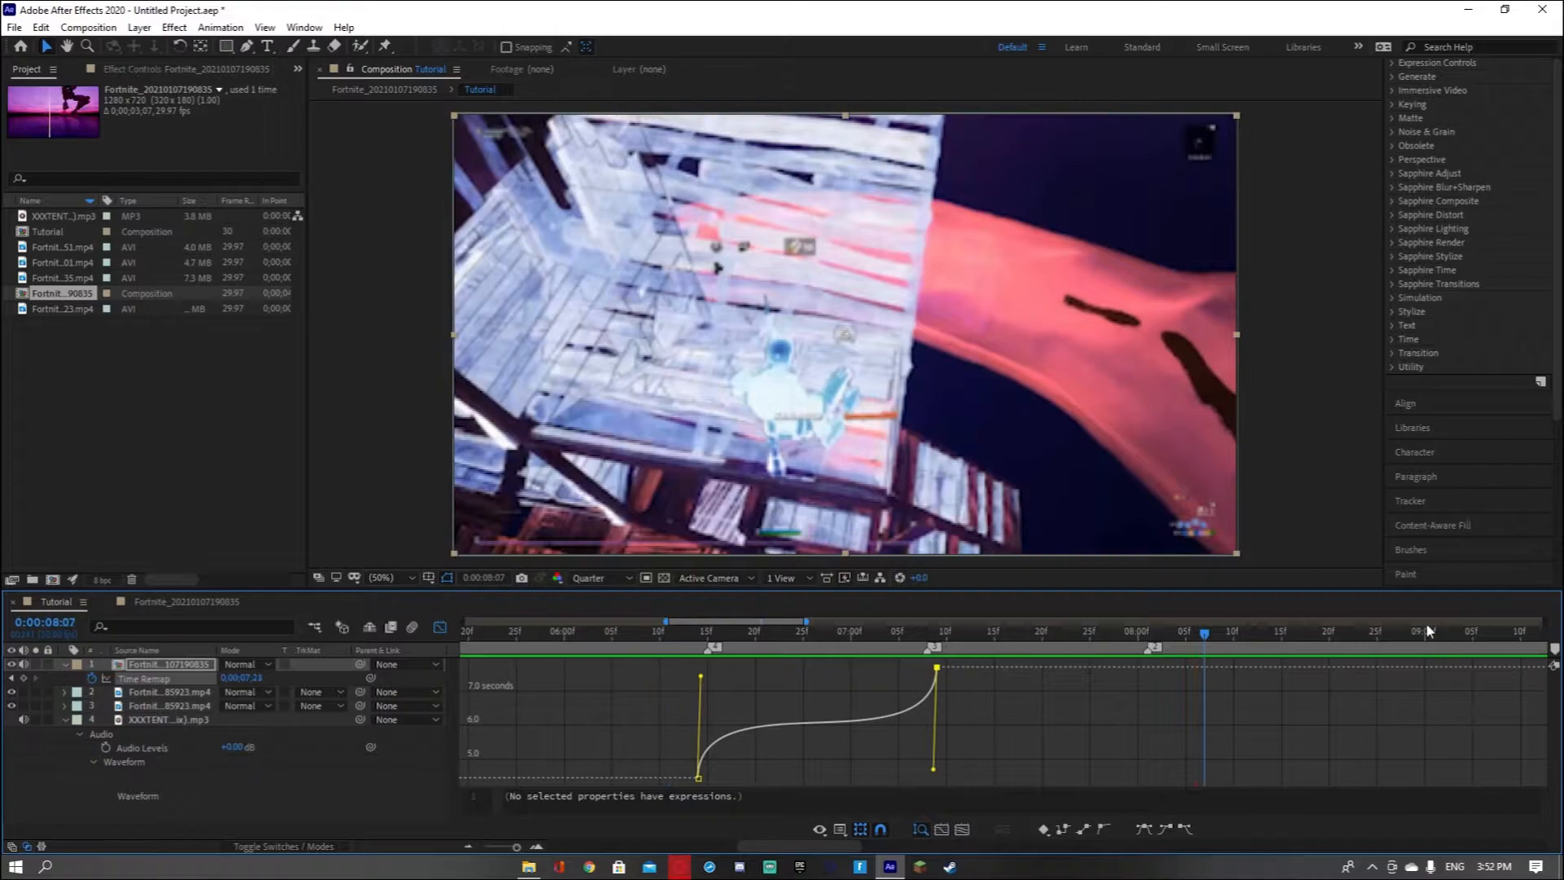
drag(1205, 639, 652, 668)
key(space)
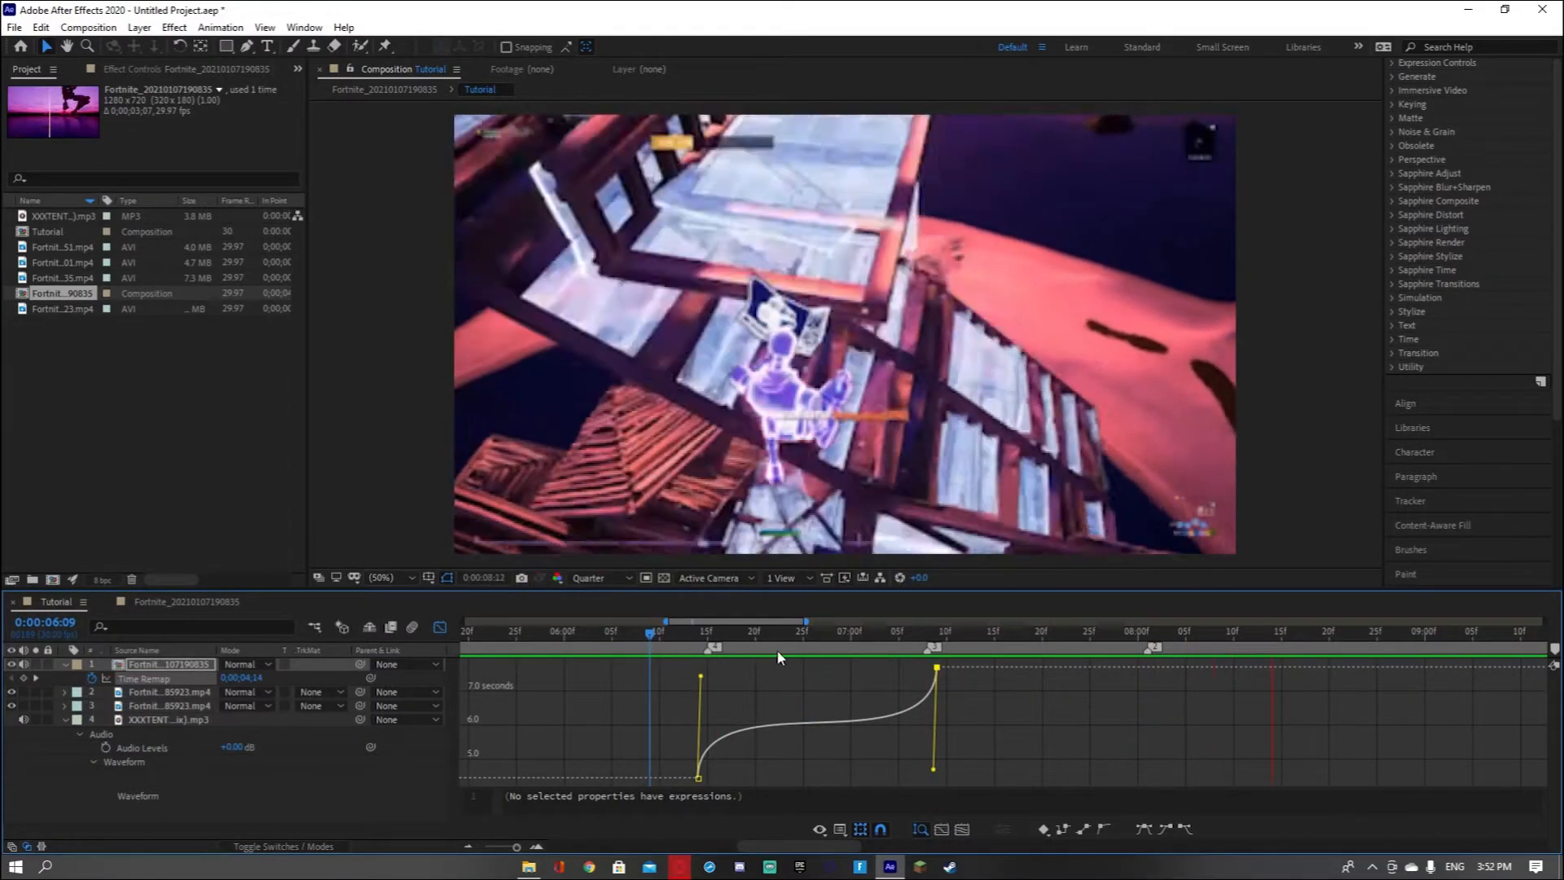
key(space)
Return to the layer bar view, collapse the nested layer's properties, and set the current time to 0:00:07:08
click(439, 626)
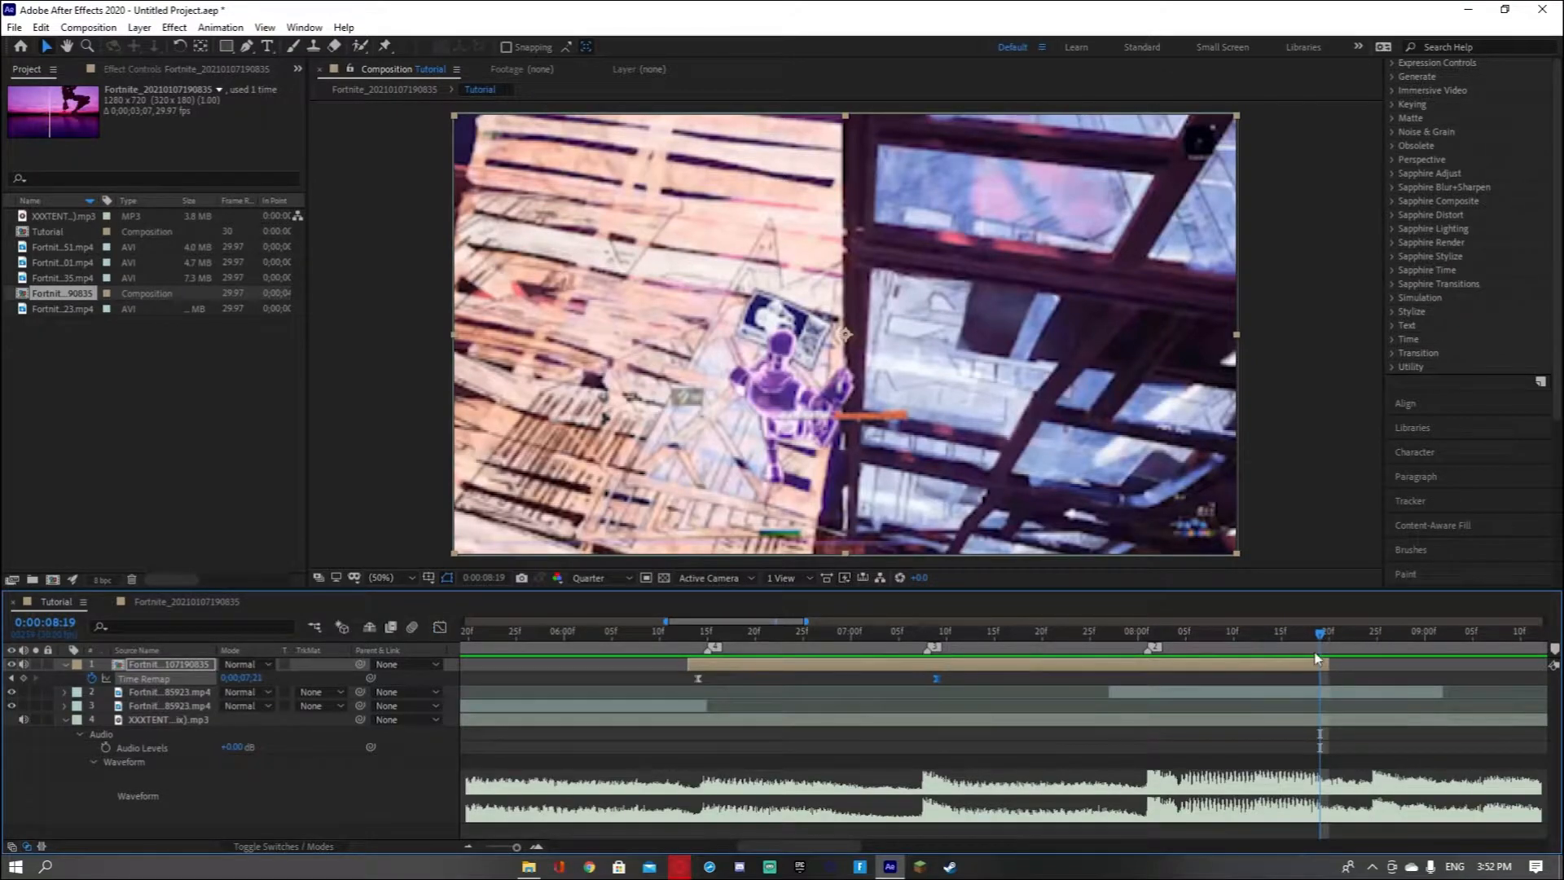
drag(1205, 641, 967, 657)
click(938, 654)
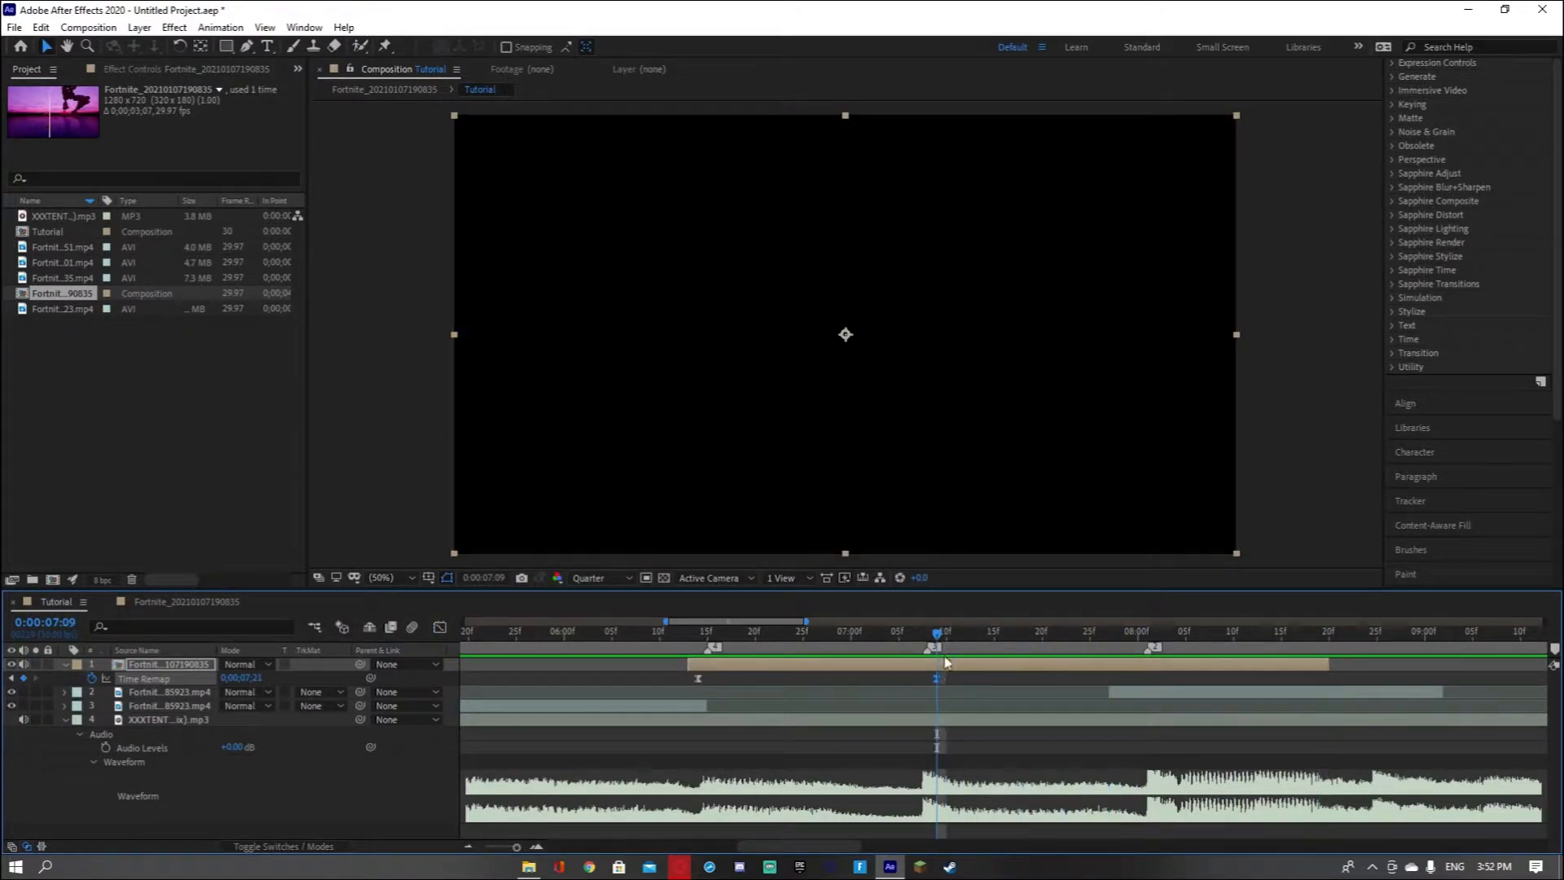
click(64, 664)
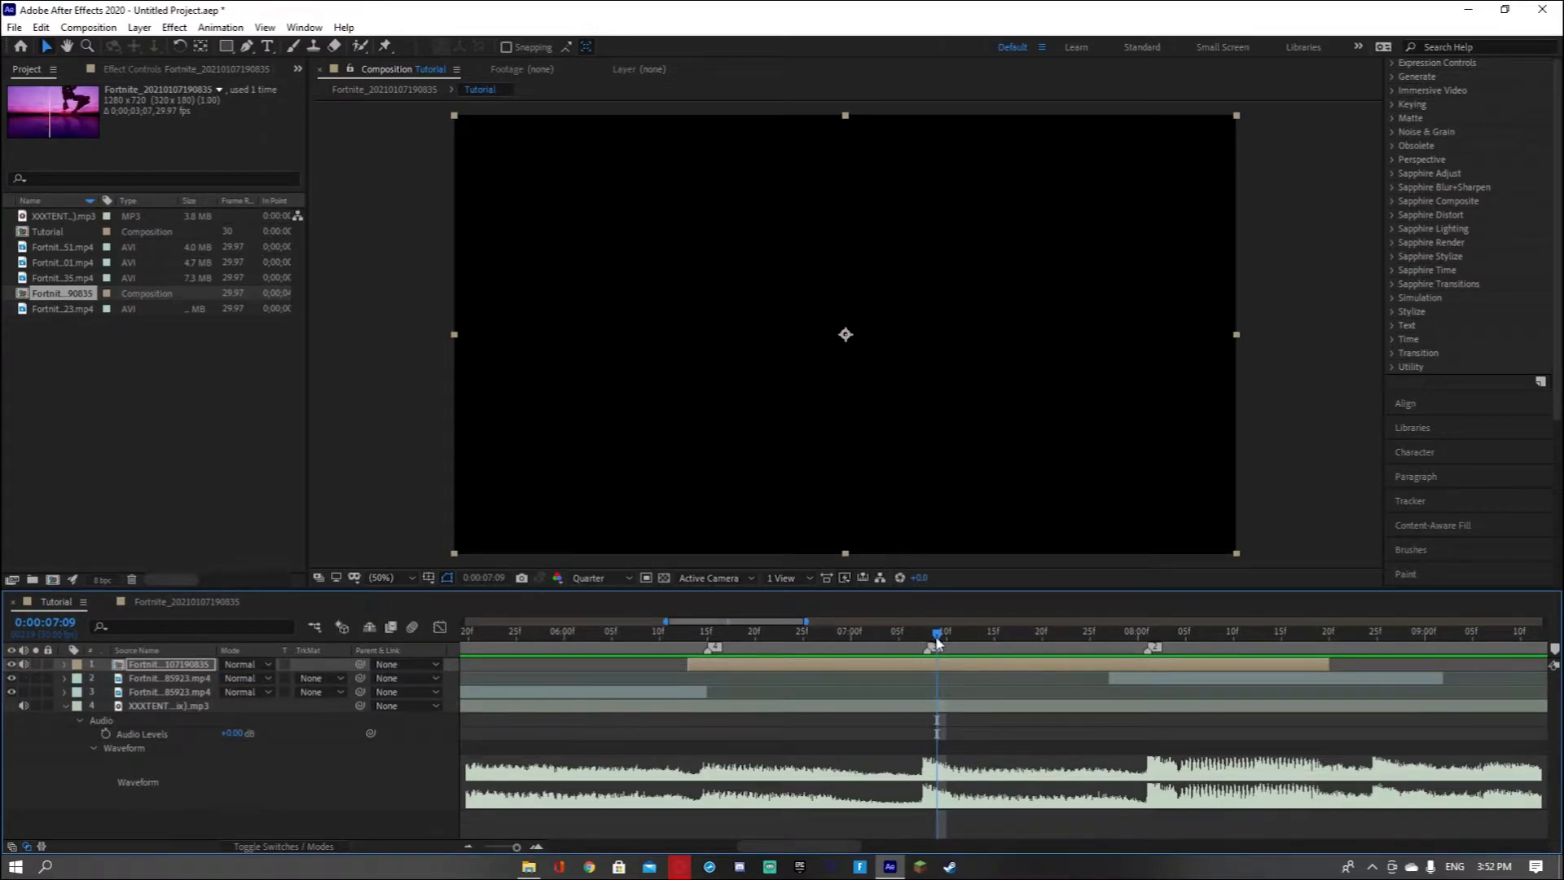
drag(937, 641, 926, 639)
click(926, 638)
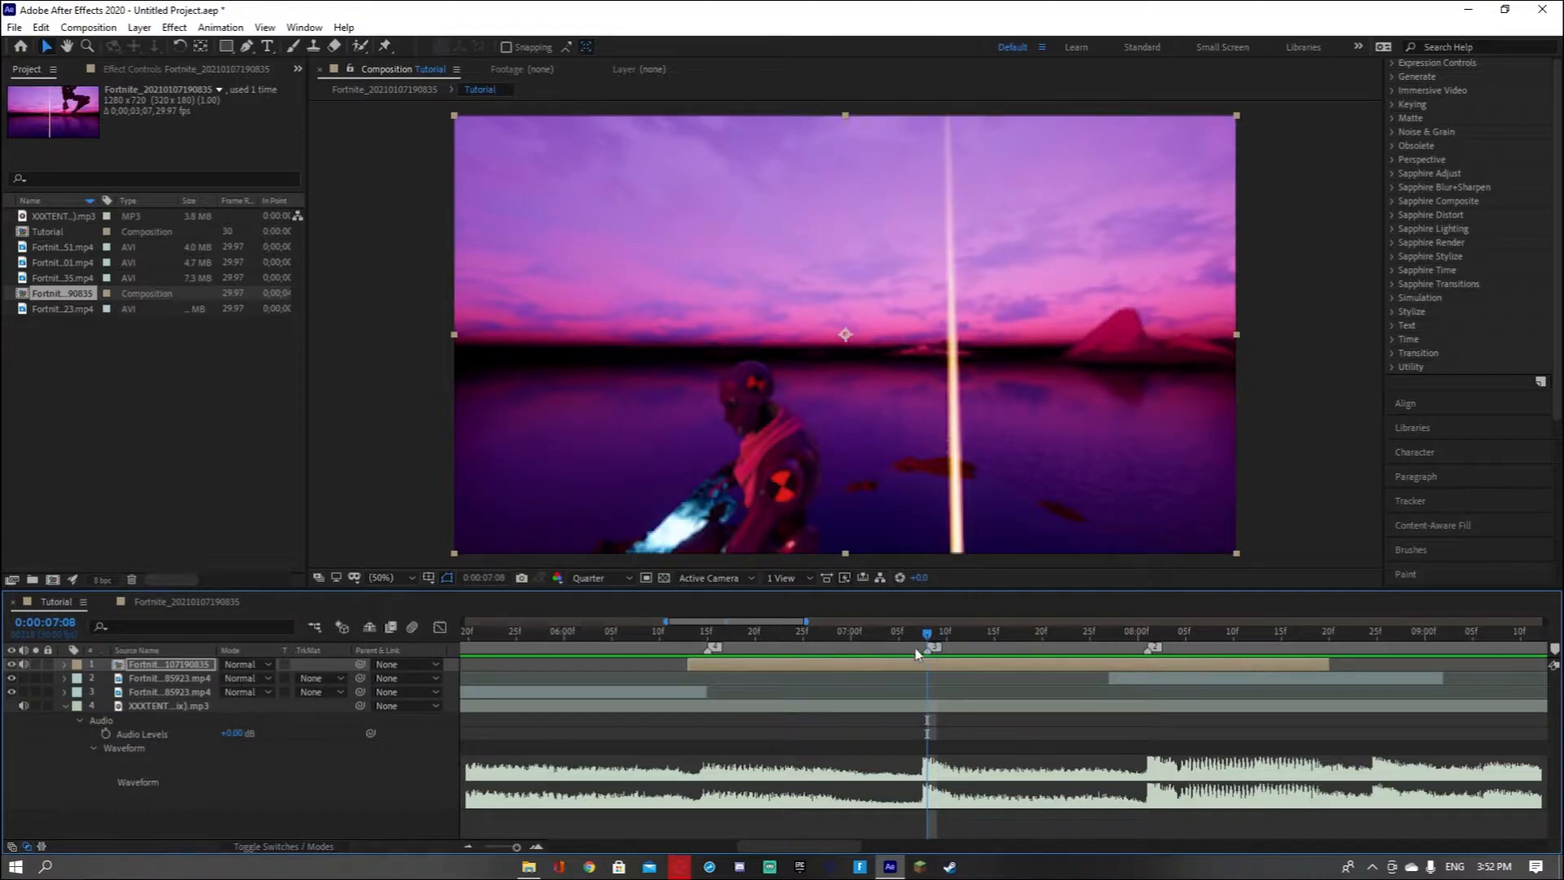
Create a new composition from the clip Fortnite_20210107190901.mp4 and preview it
click(54, 261)
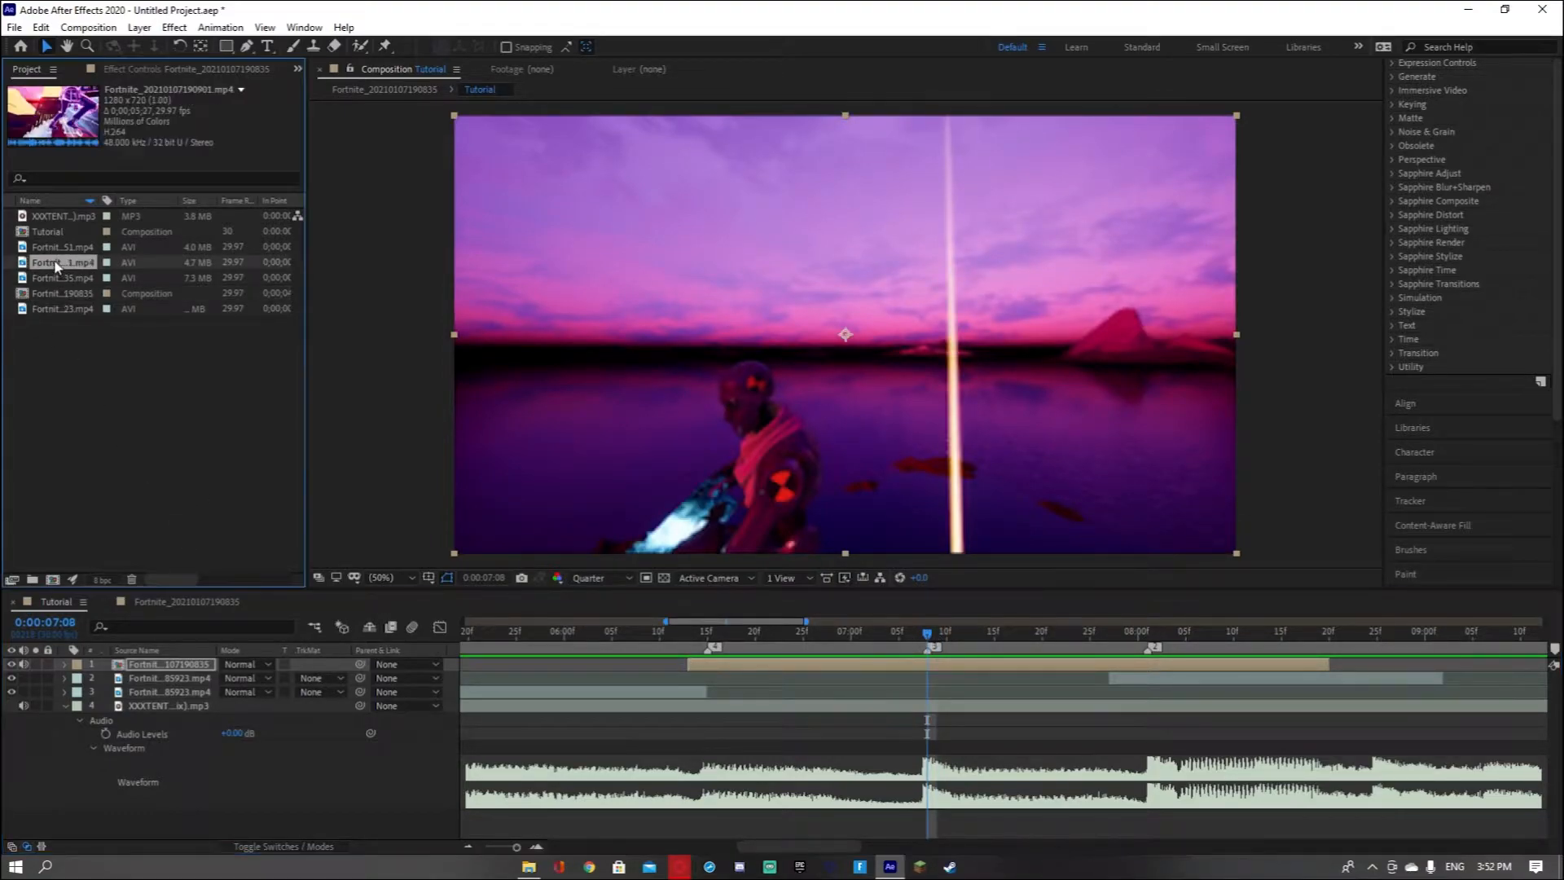
right_click(56, 261)
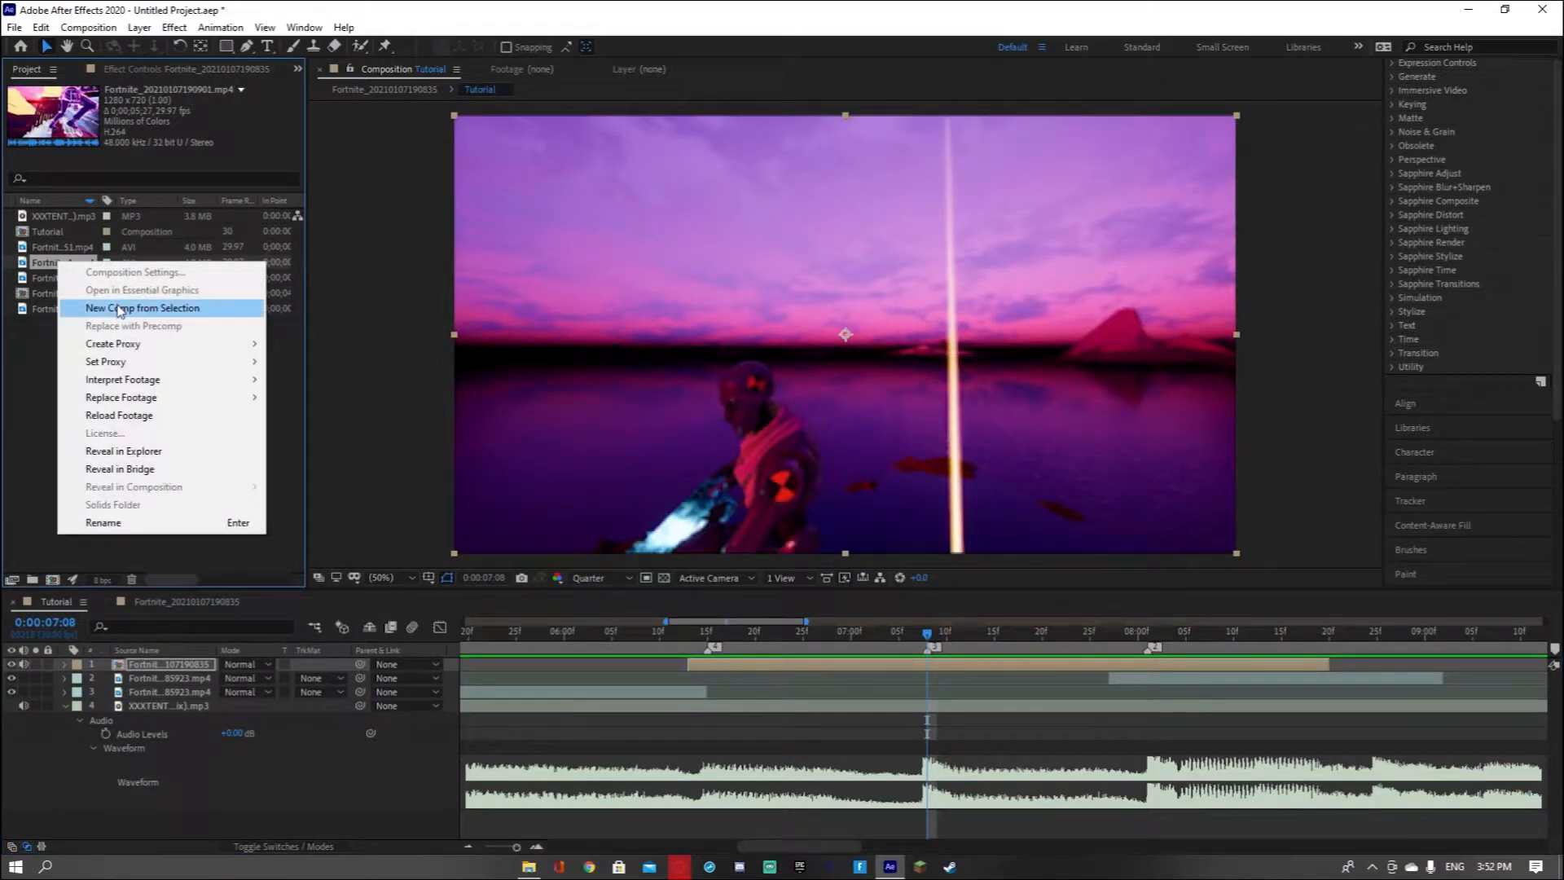
click(120, 308)
key(space)
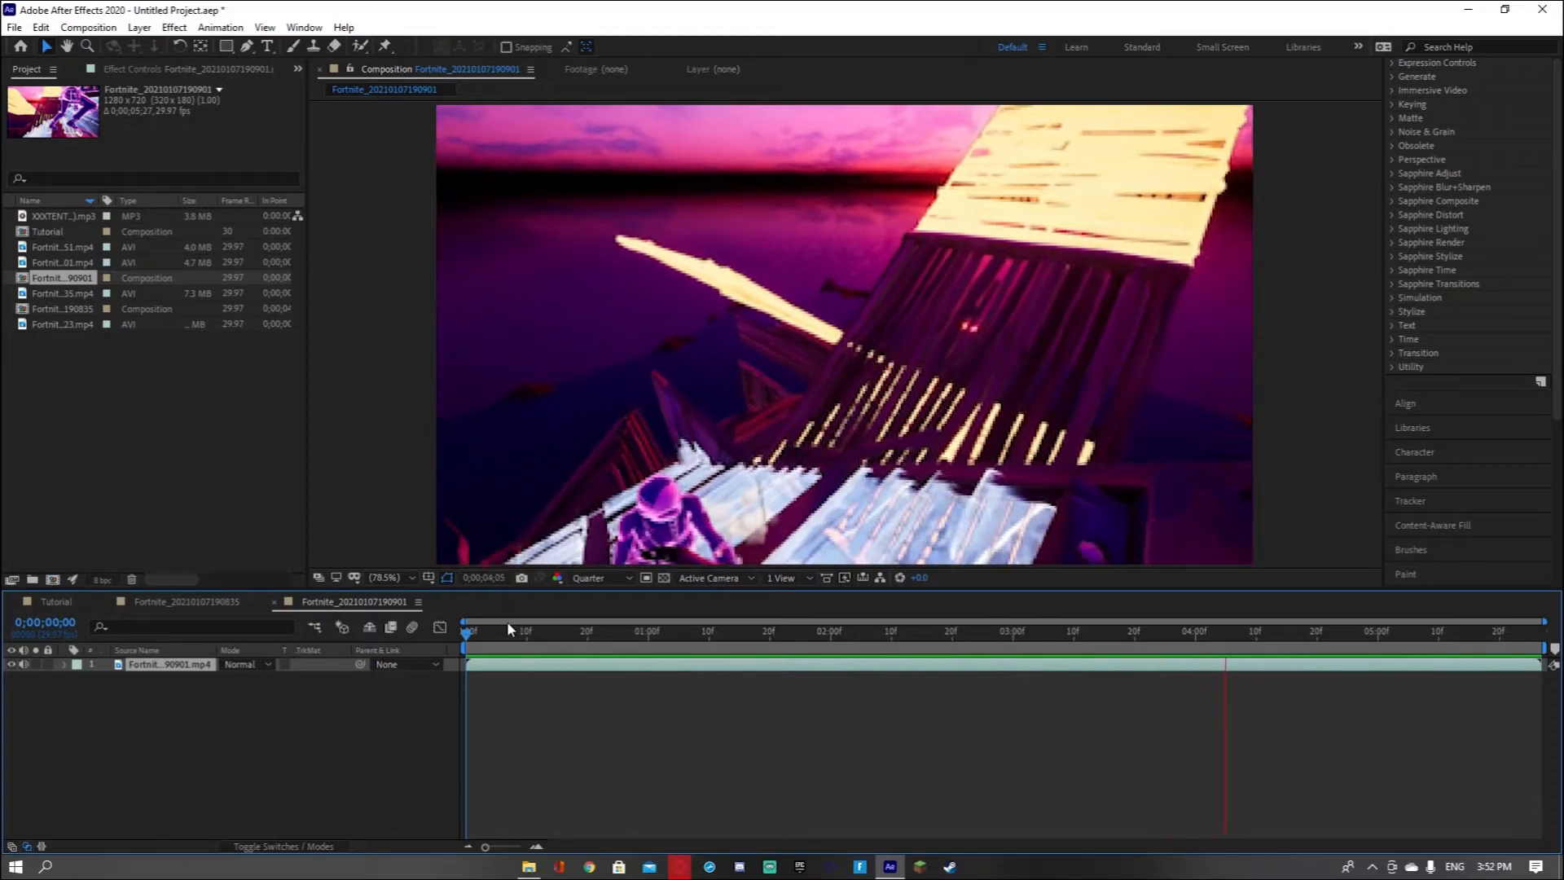
key(space)
key(space)
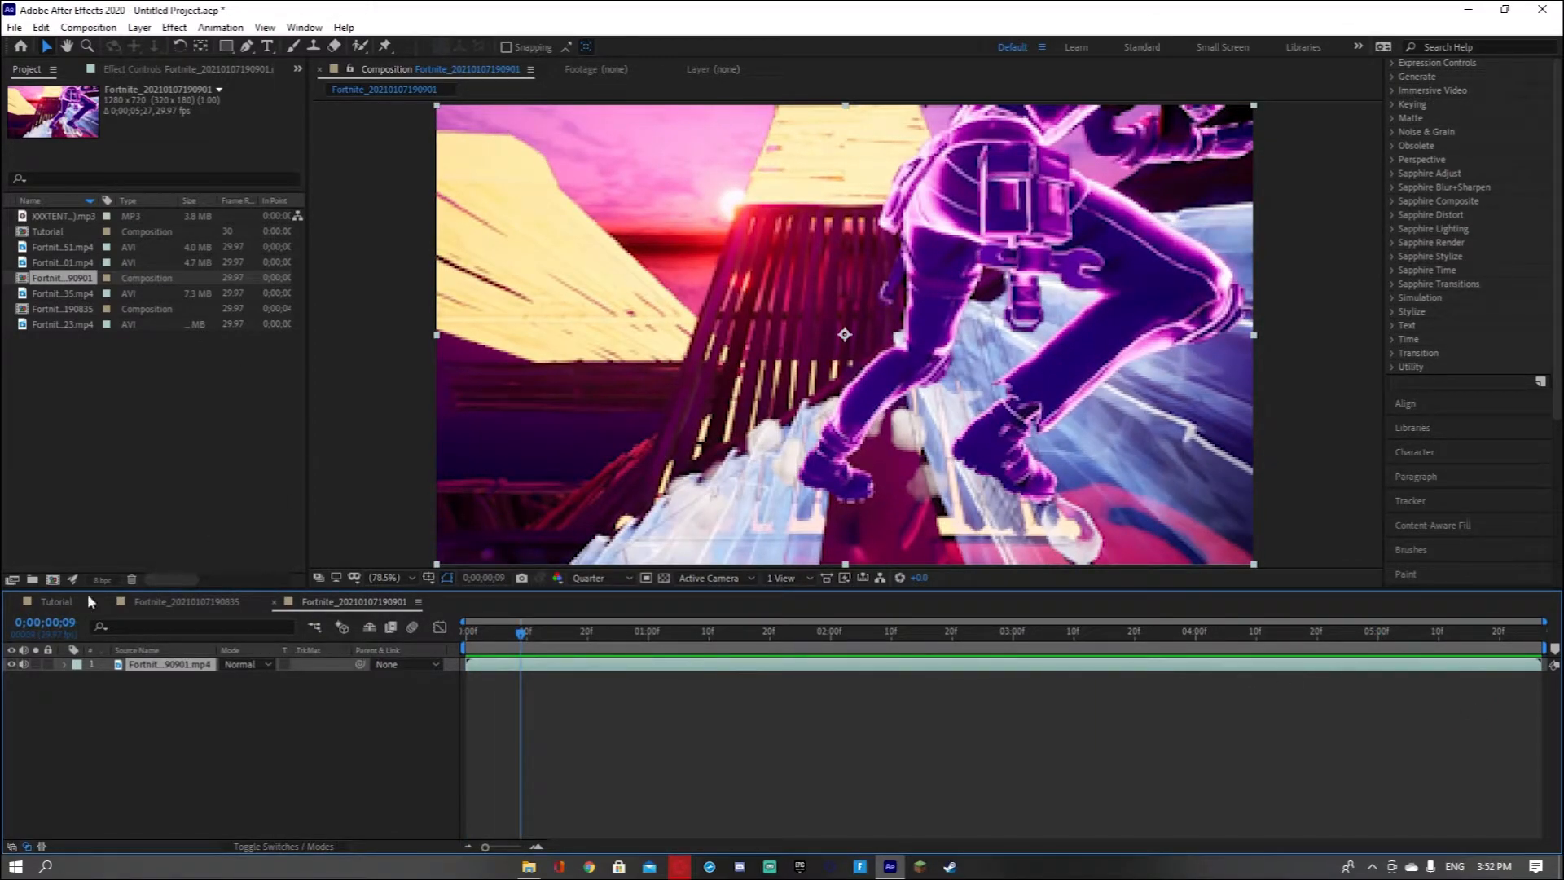
click(54, 602)
drag(55, 279, 151, 664)
drag(516, 847, 462, 841)
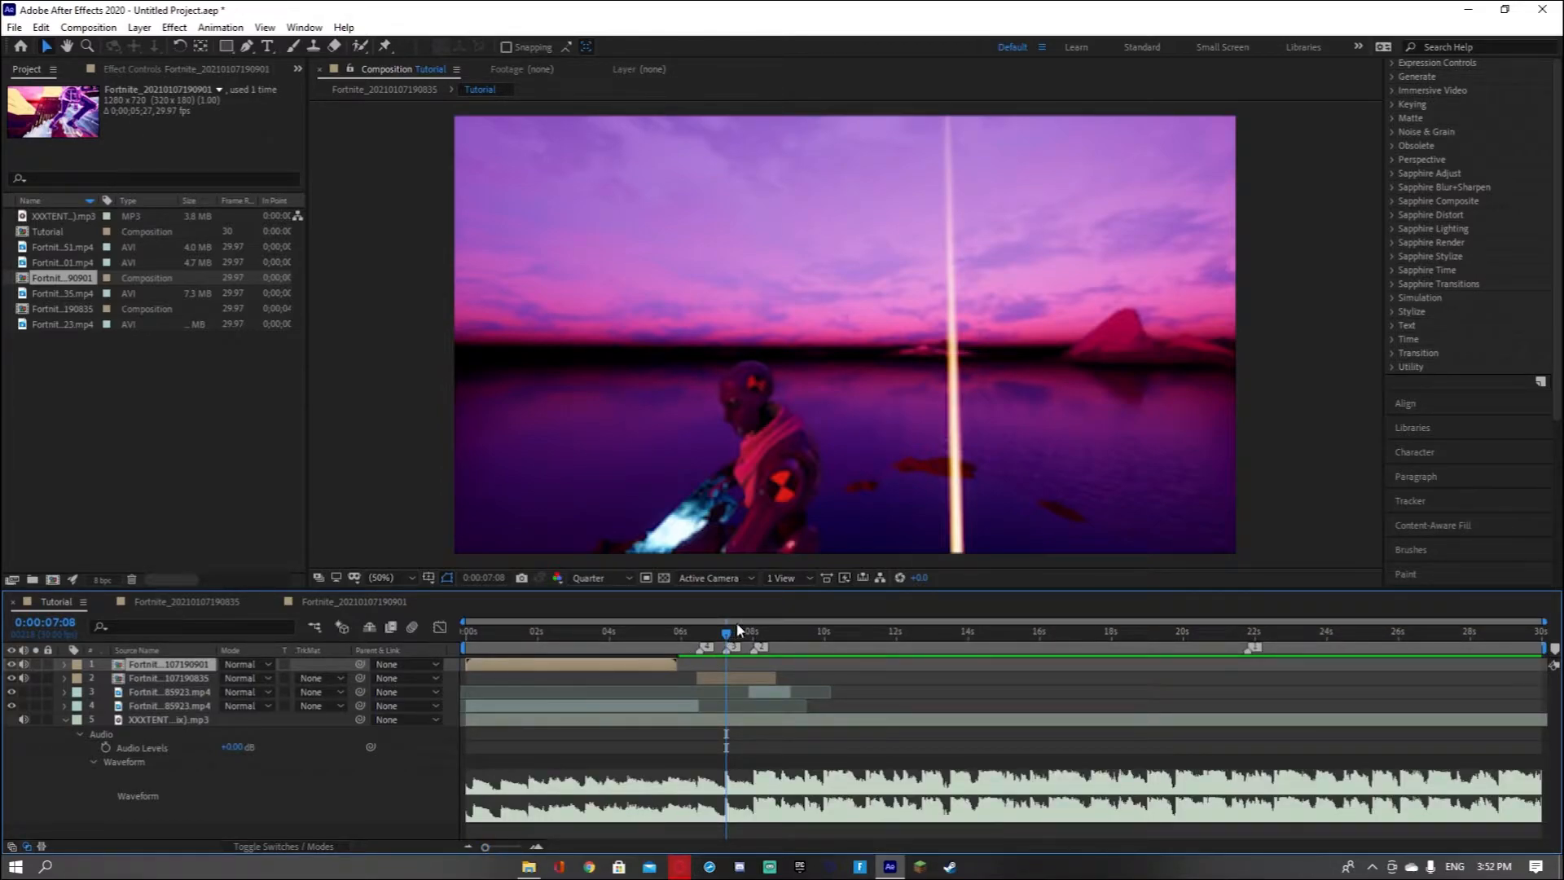
drag(727, 637, 730, 637)
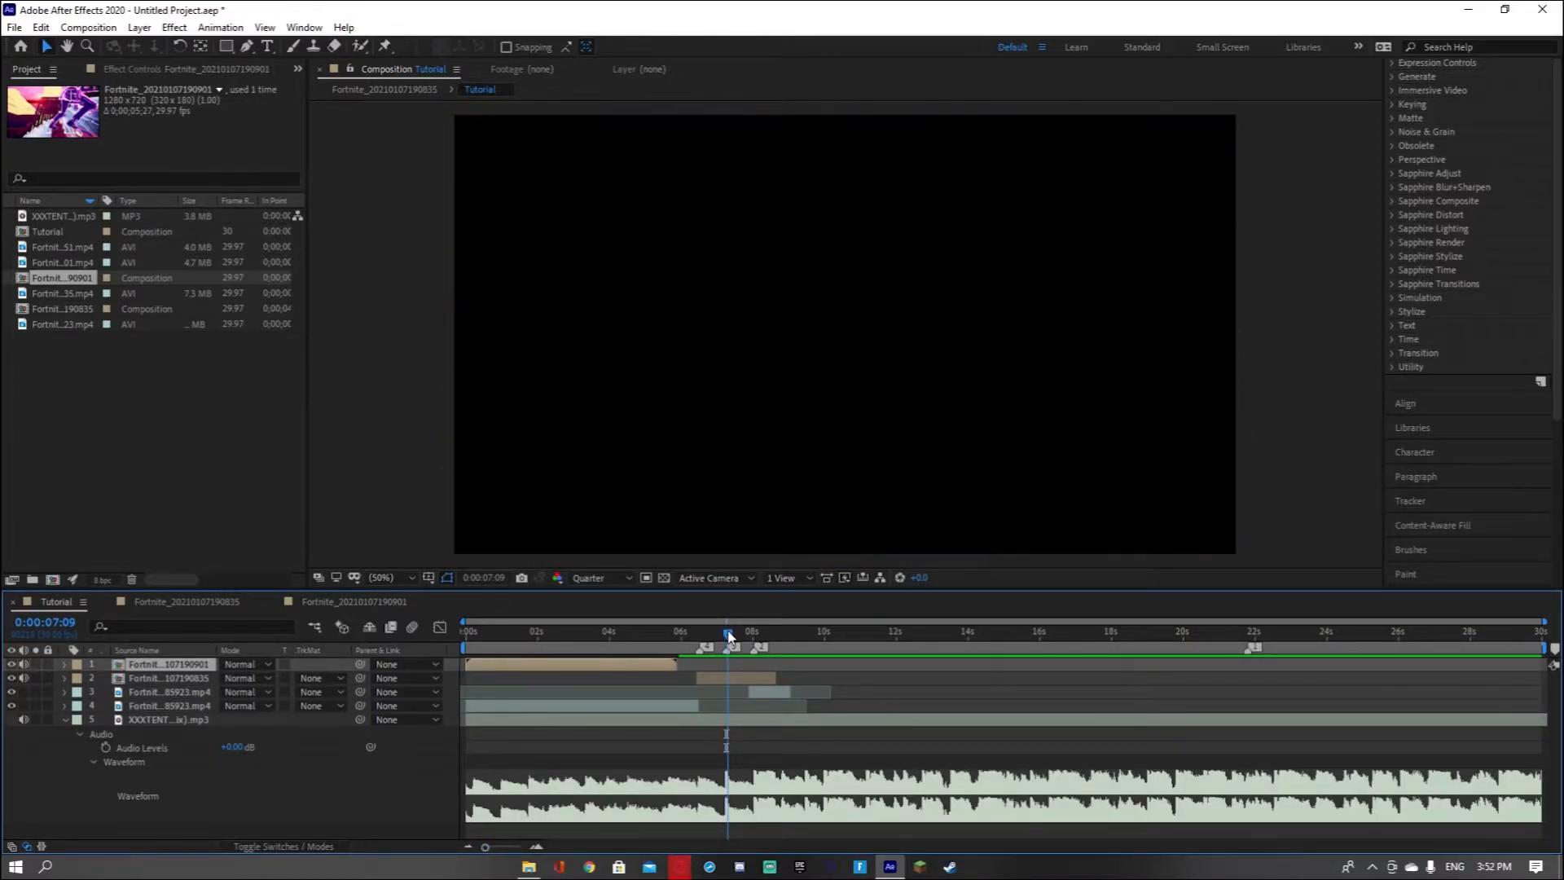
drag(604, 662, 703, 664)
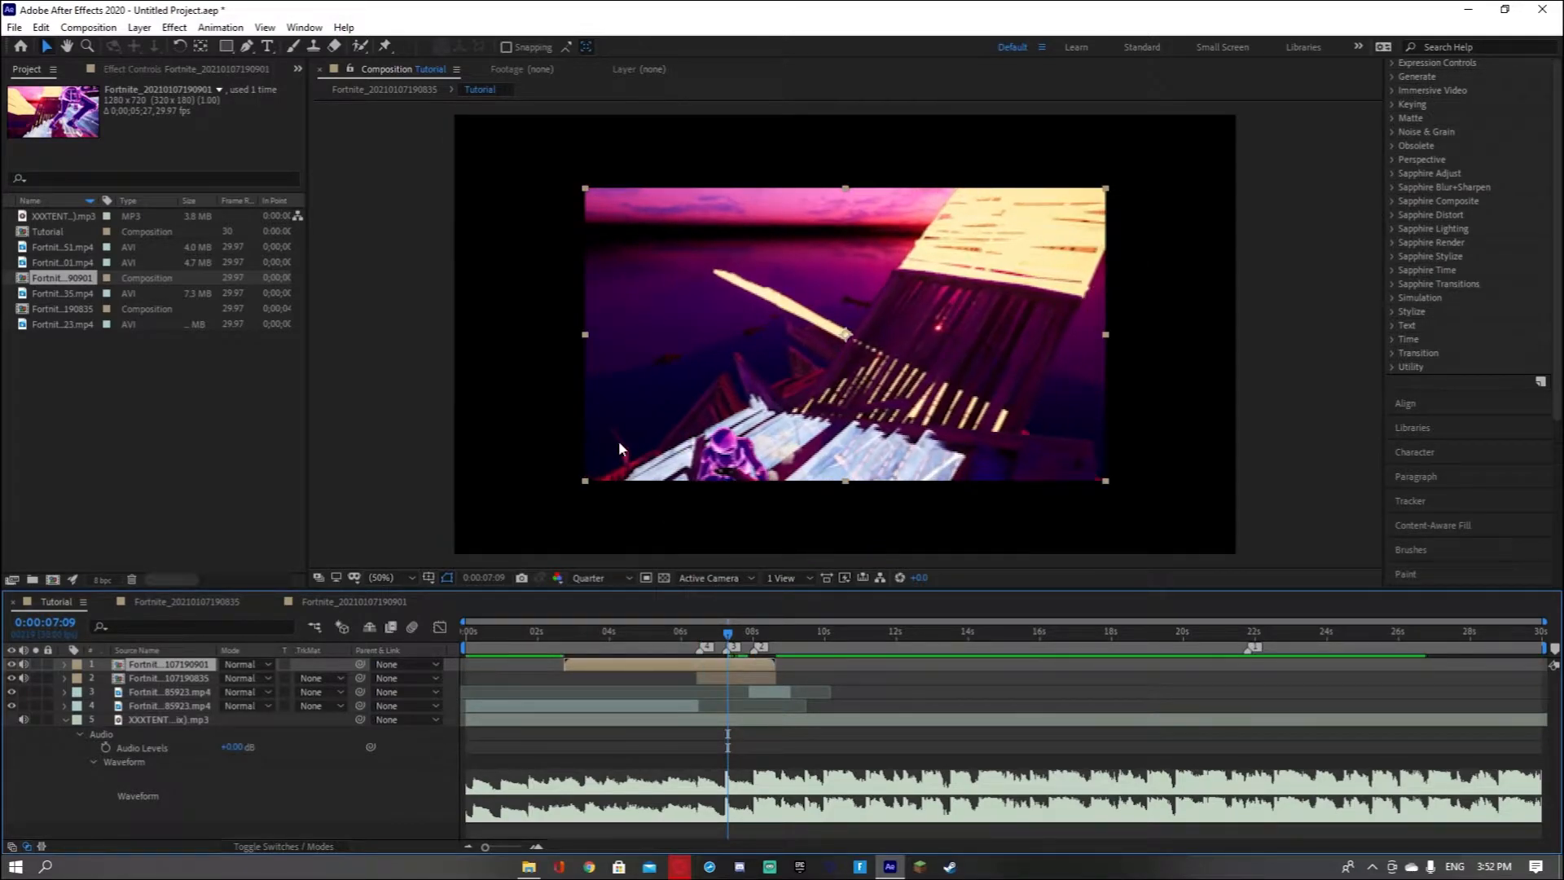
drag(585, 481, 456, 553)
click(673, 664)
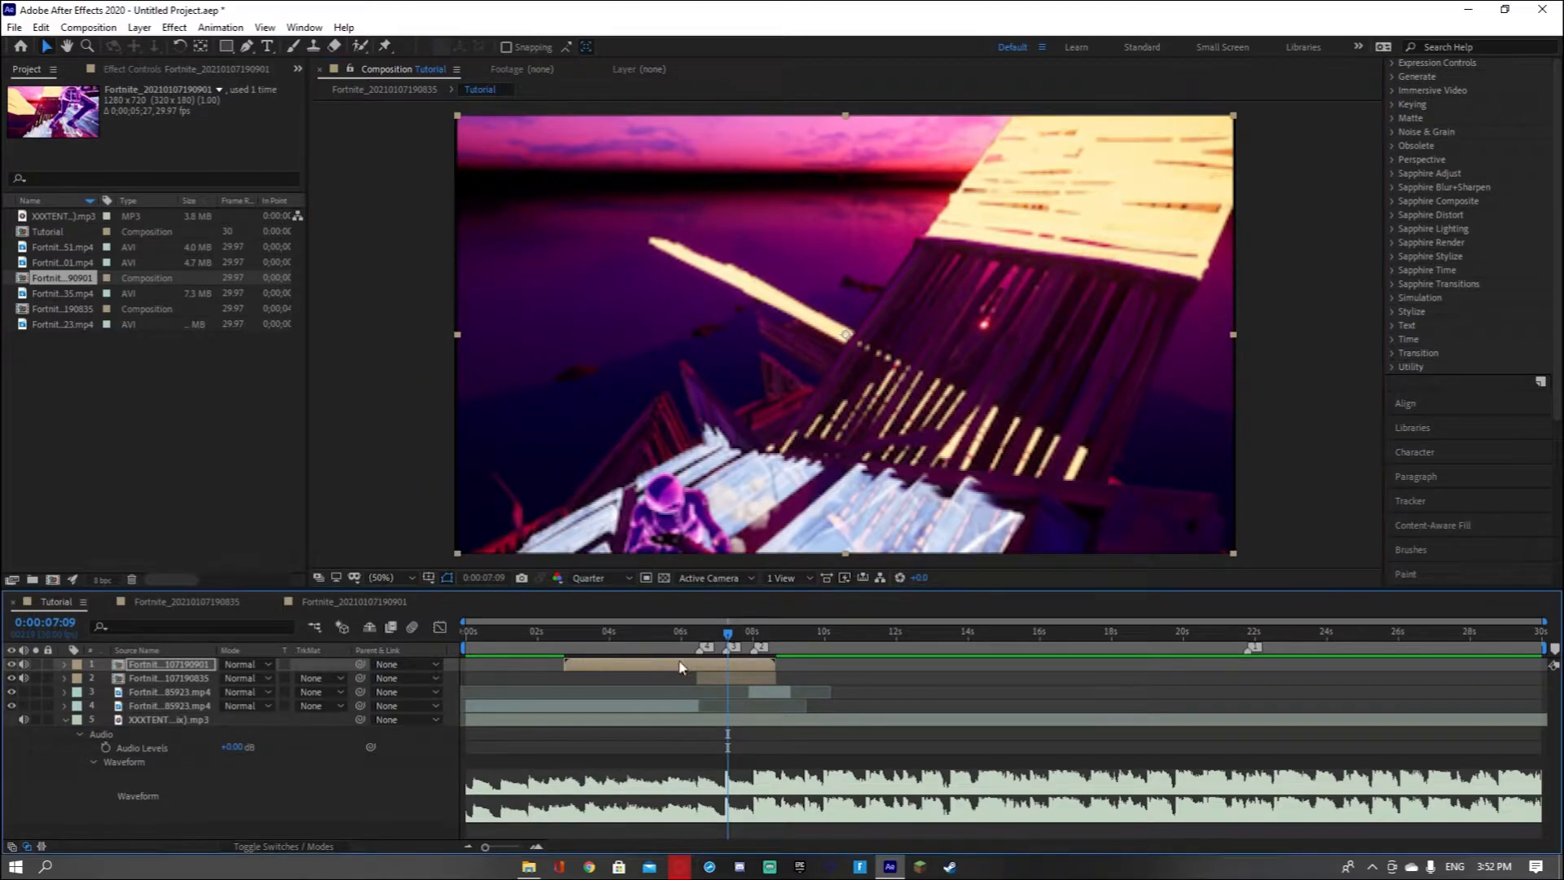
drag(681, 667, 837, 658)
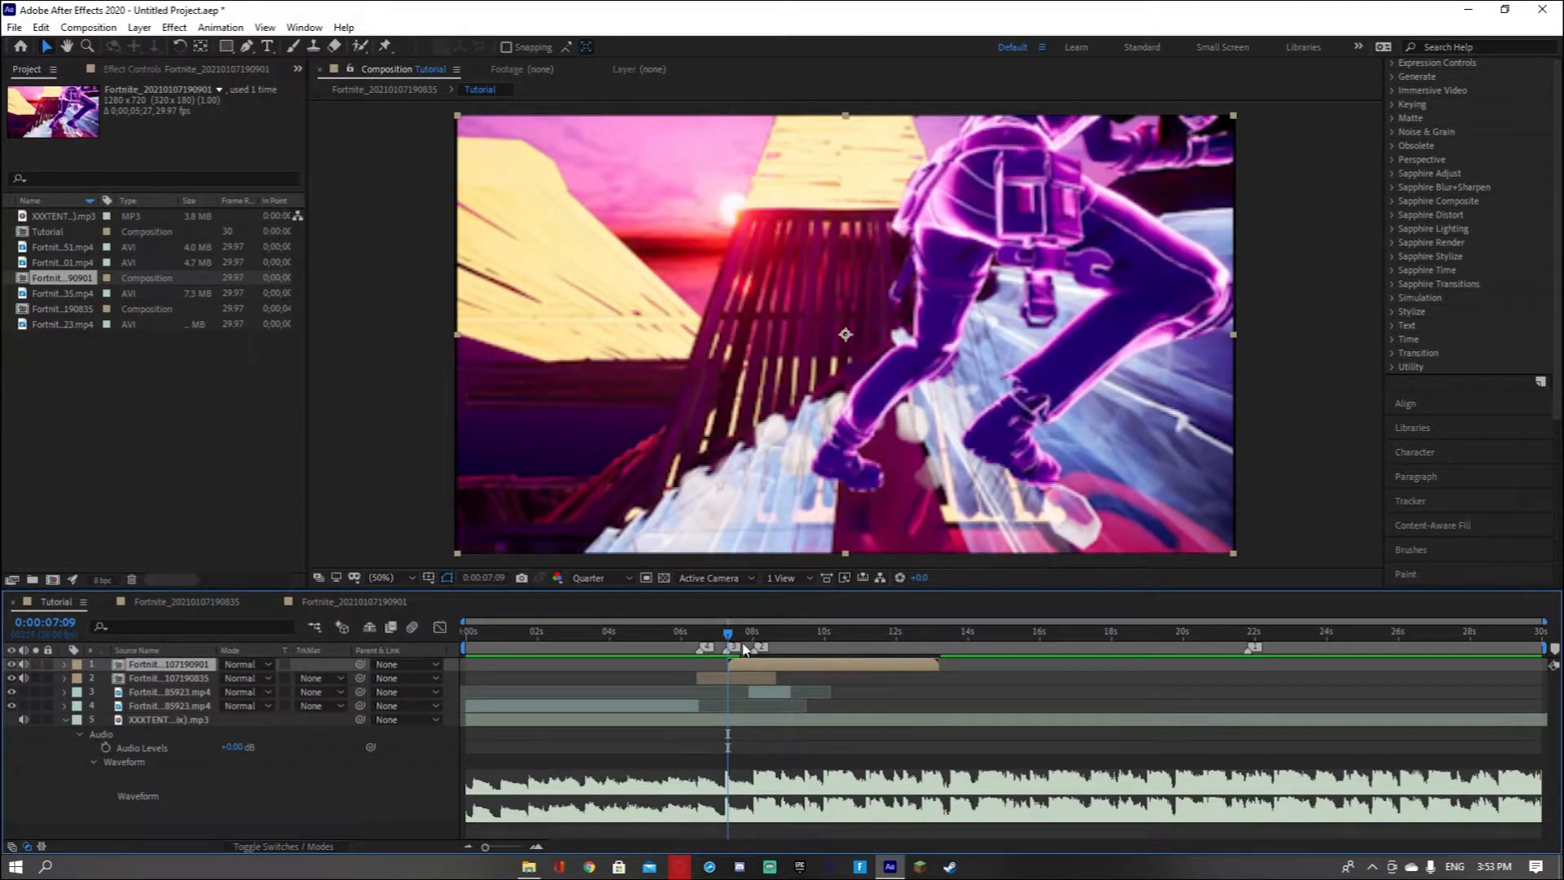
drag(731, 635, 751, 636)
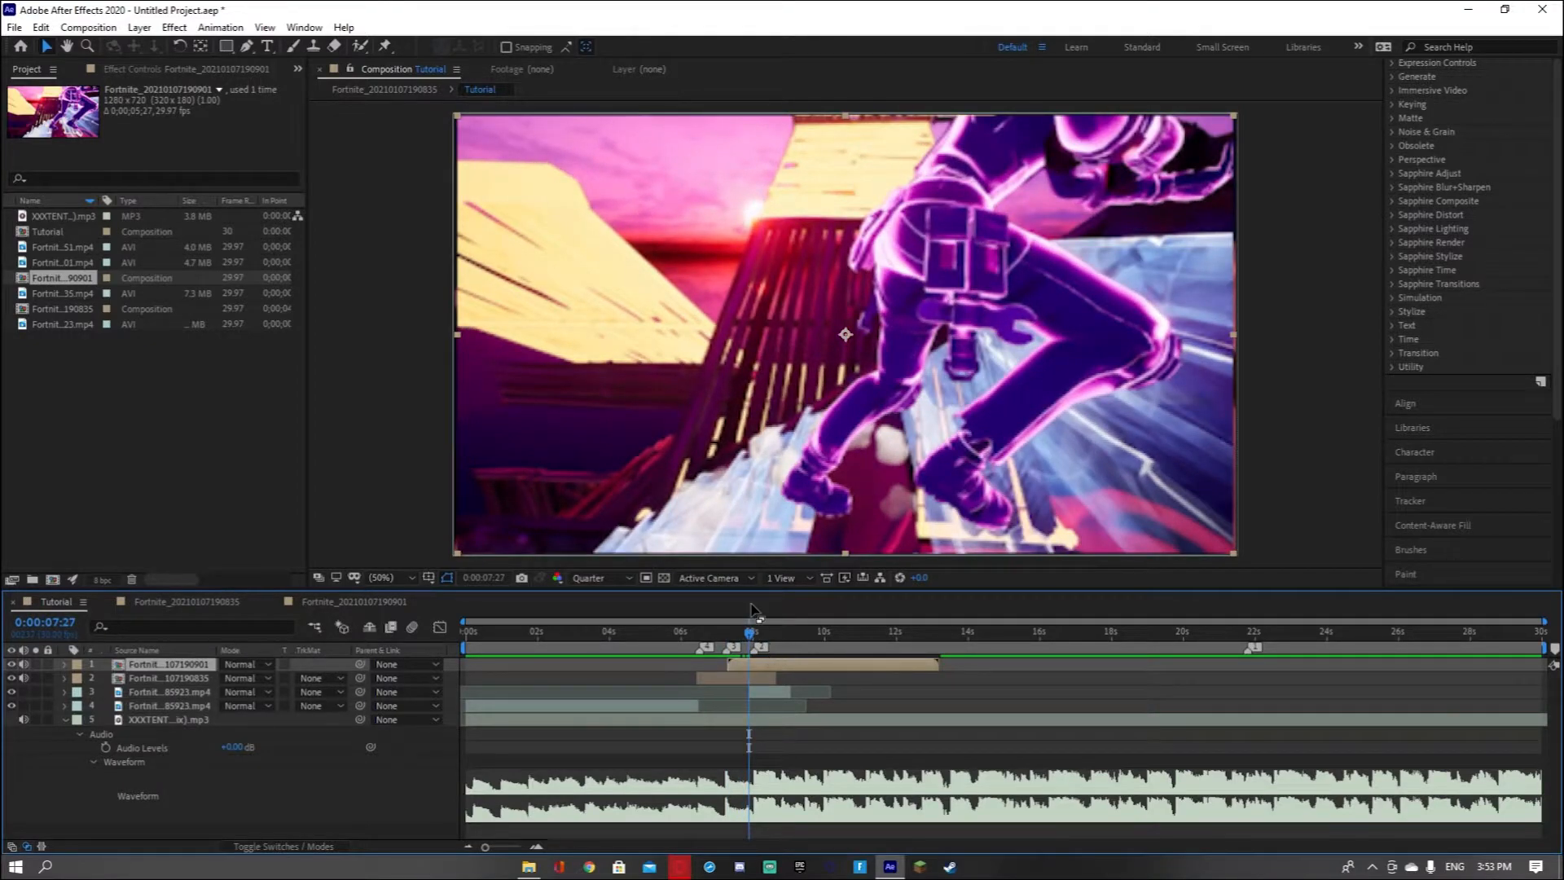
key(ctrl+alt+t)
drag(939, 678, 751, 706)
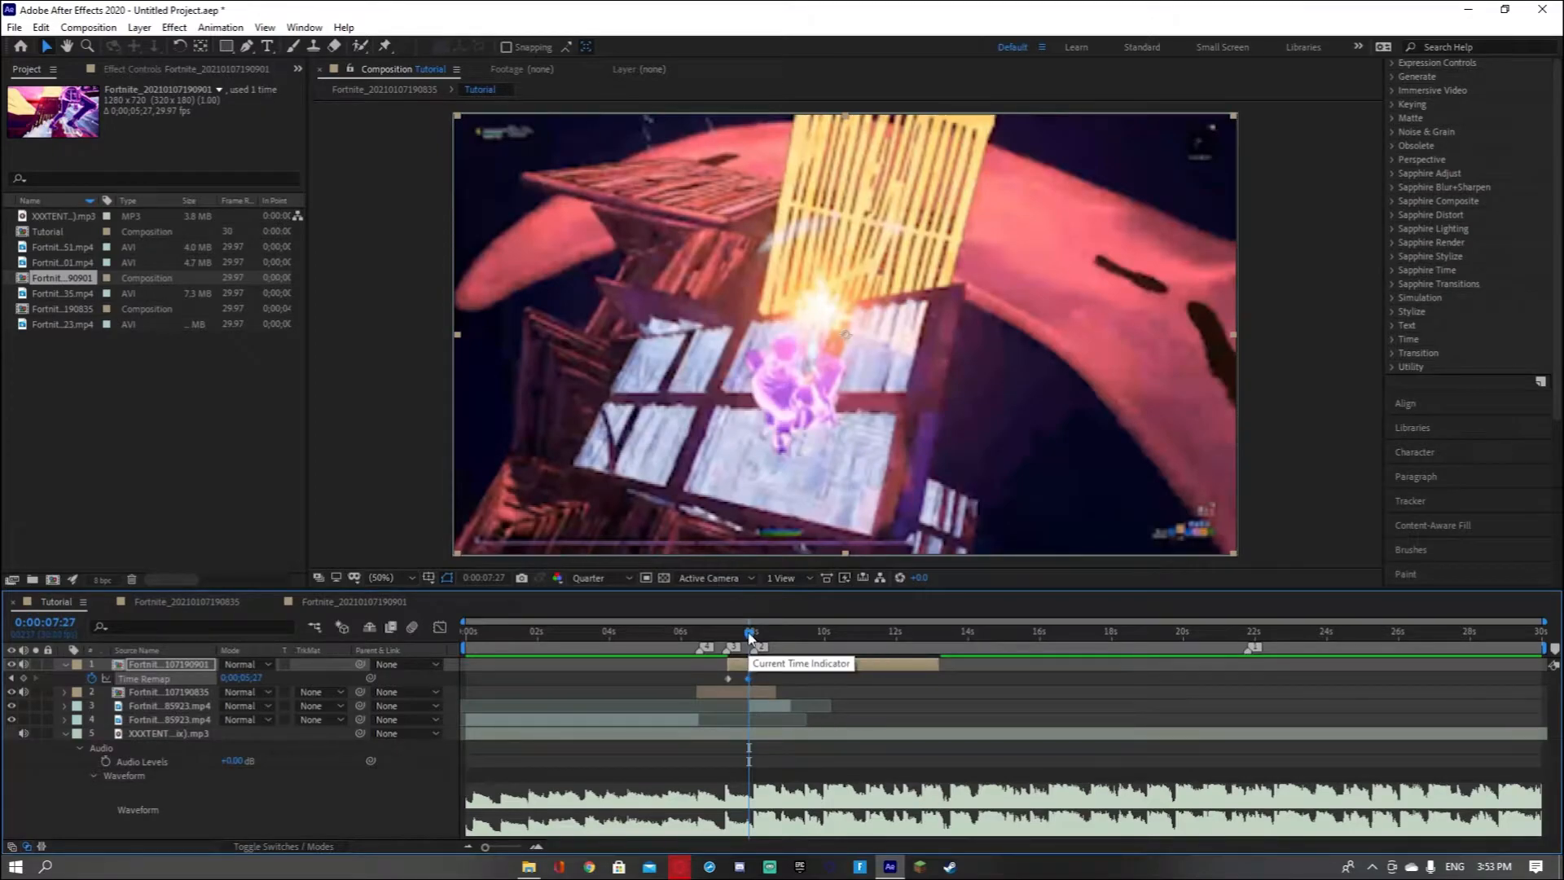
Play the newly time-remapped layer from around its start to check its timing against the beat markers
drag(749, 633, 726, 638)
key(space)
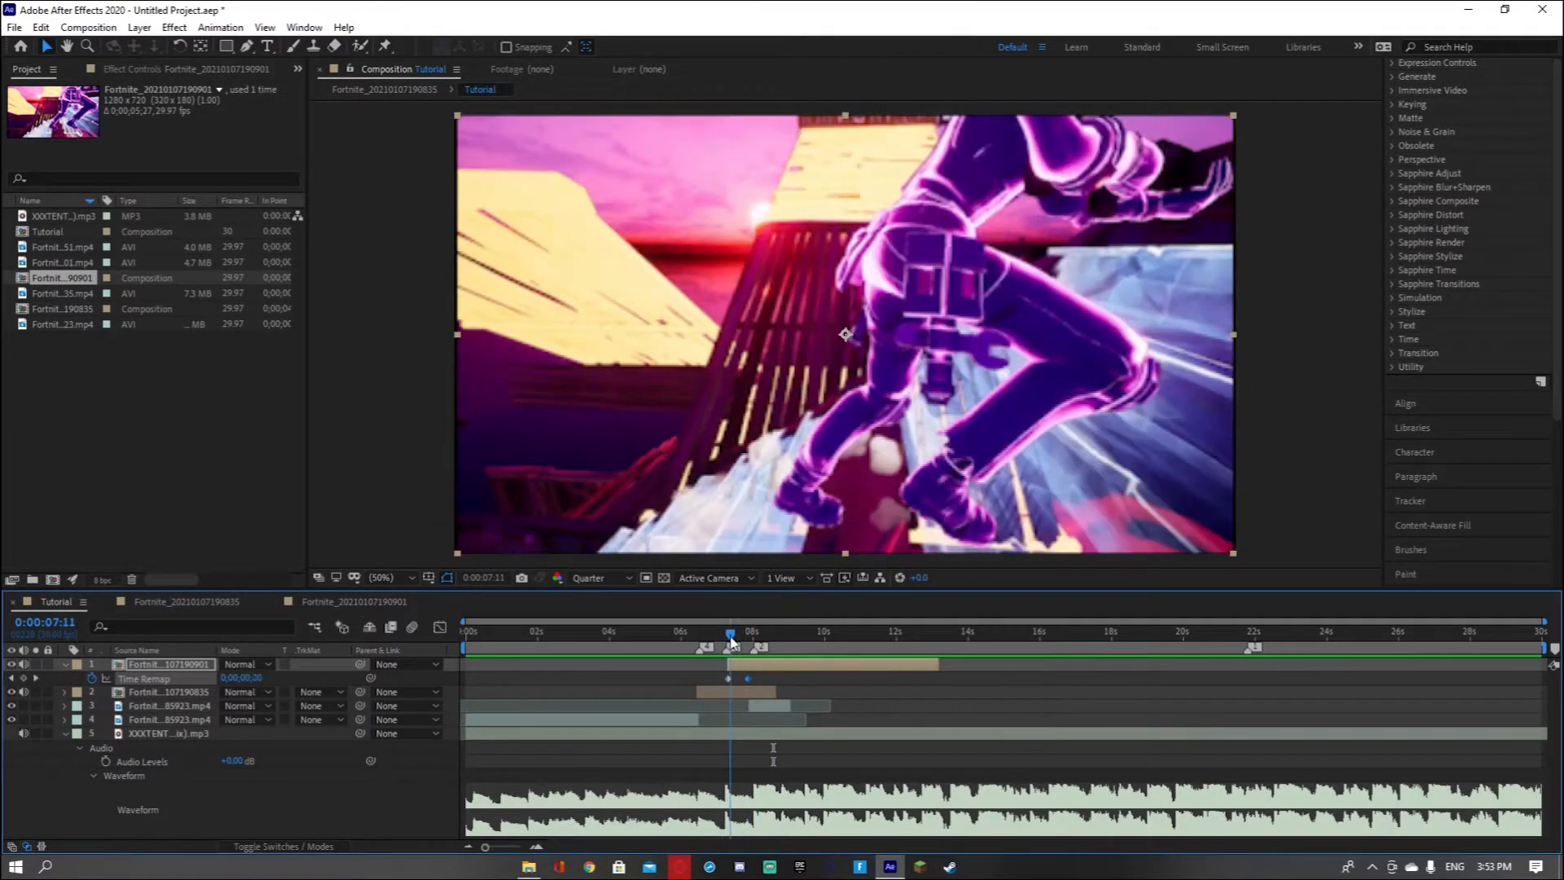
click(719, 634)
key(space)
key(space)
drag(756, 685, 667, 668)
click(40, 28)
click(50, 46)
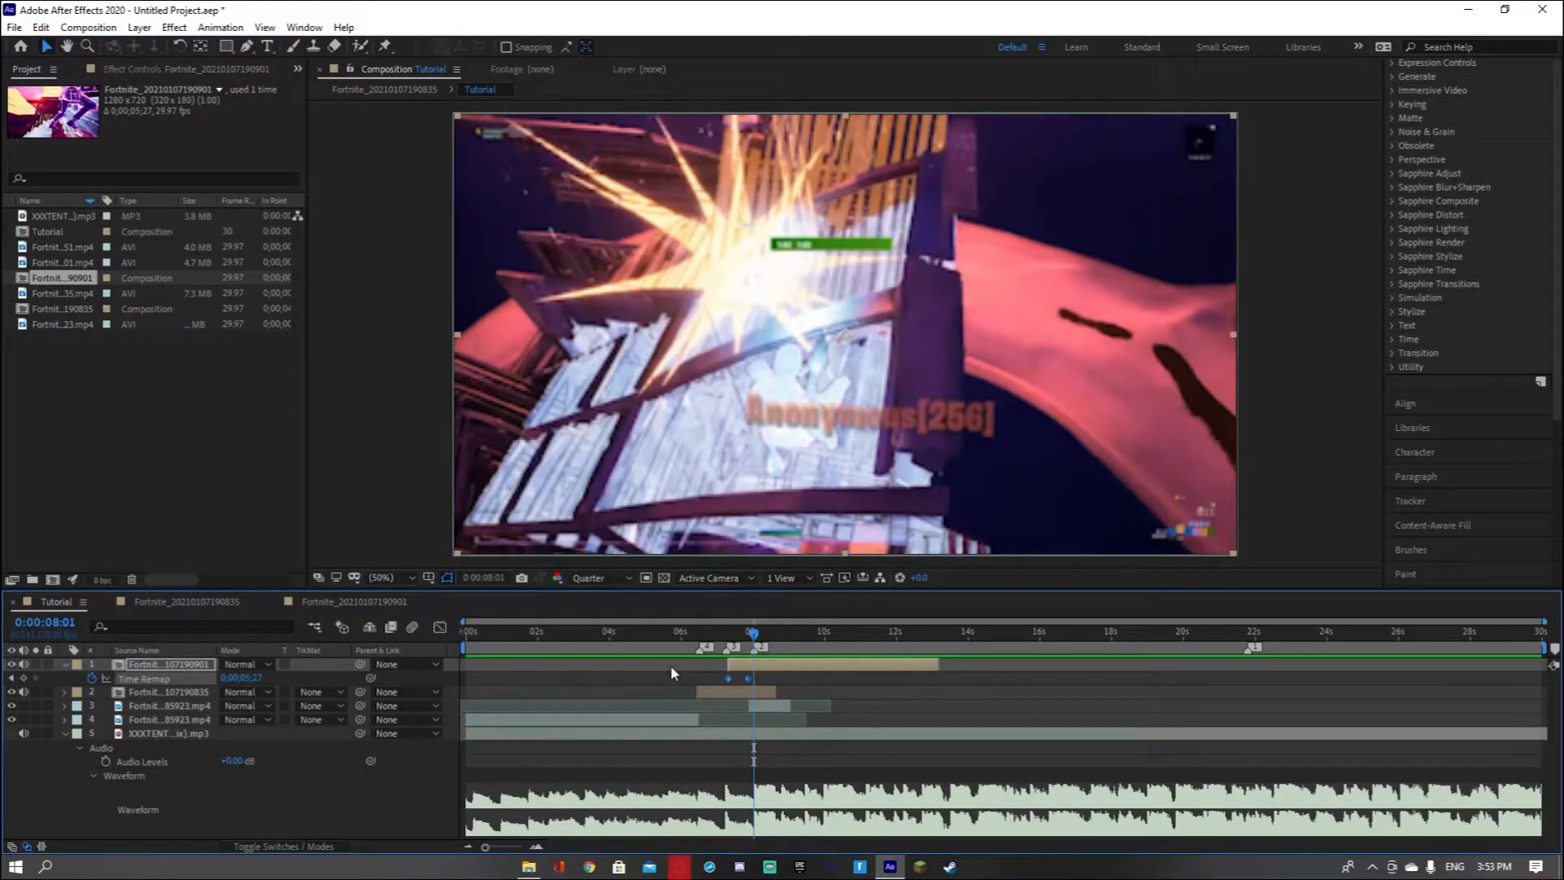
click(440, 627)
click(536, 847)
click(543, 778)
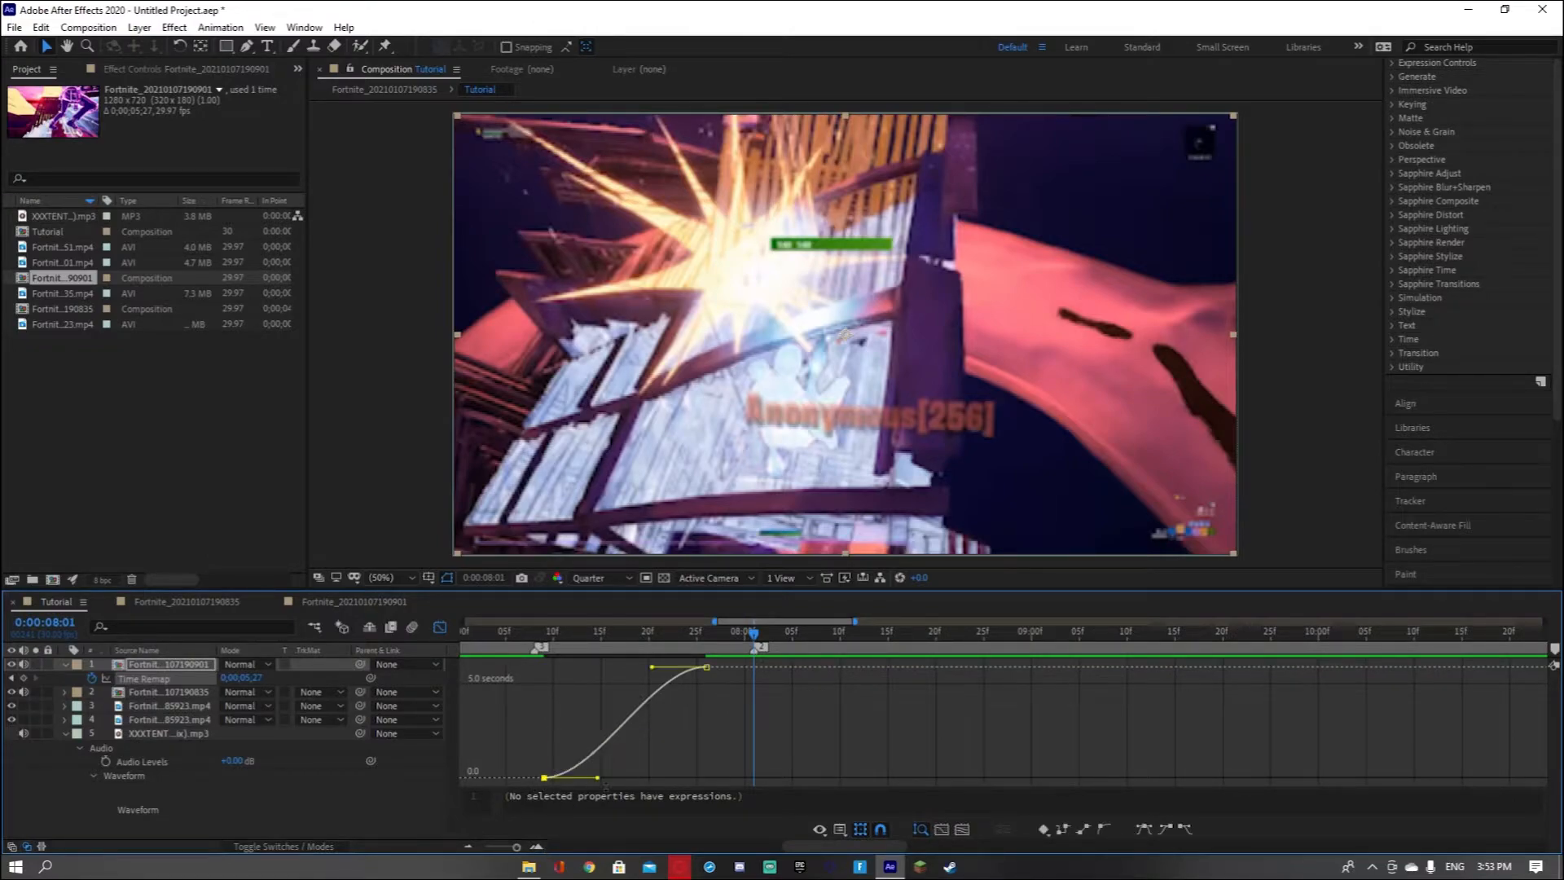
drag(599, 778, 521, 676)
drag(651, 670, 704, 770)
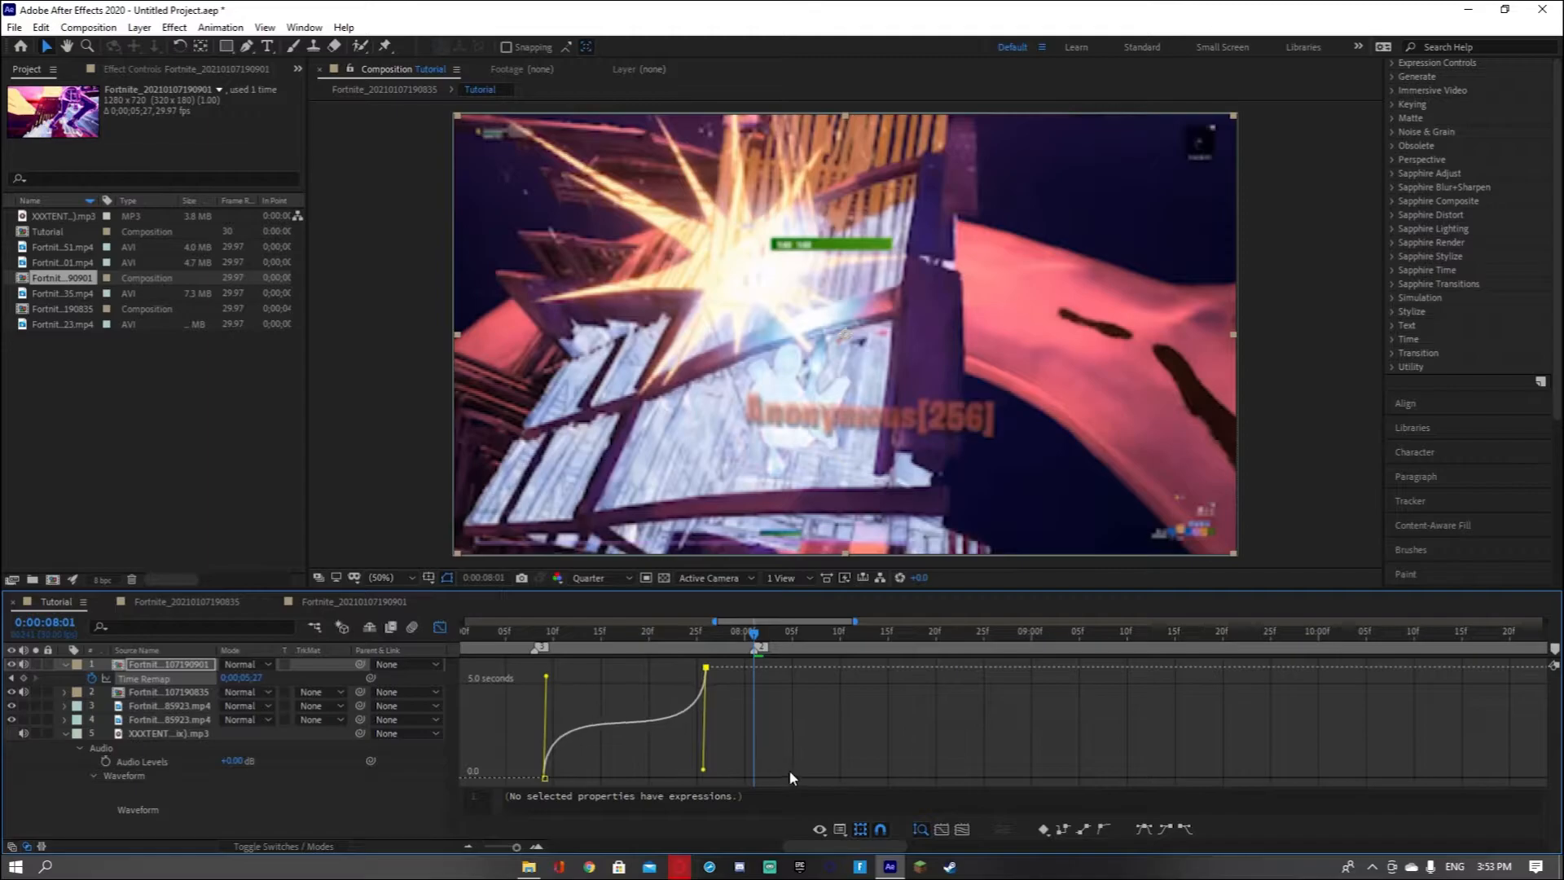
Preview the eased time remap, return from the graph to the whole-timeline layer view and collapse the layer's properties
key(space)
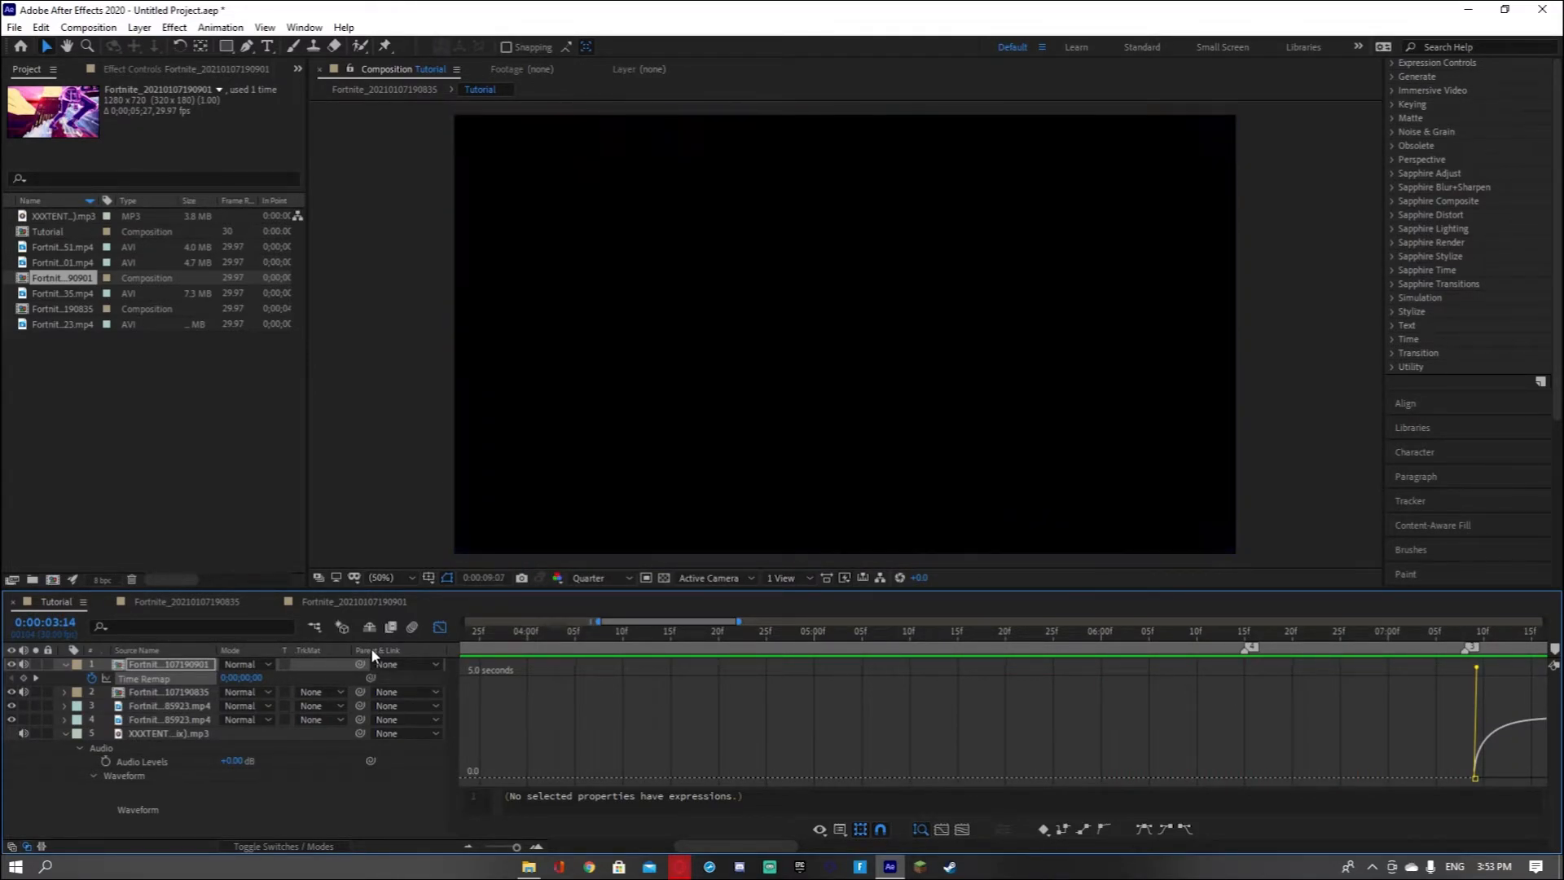
key(space)
click(439, 628)
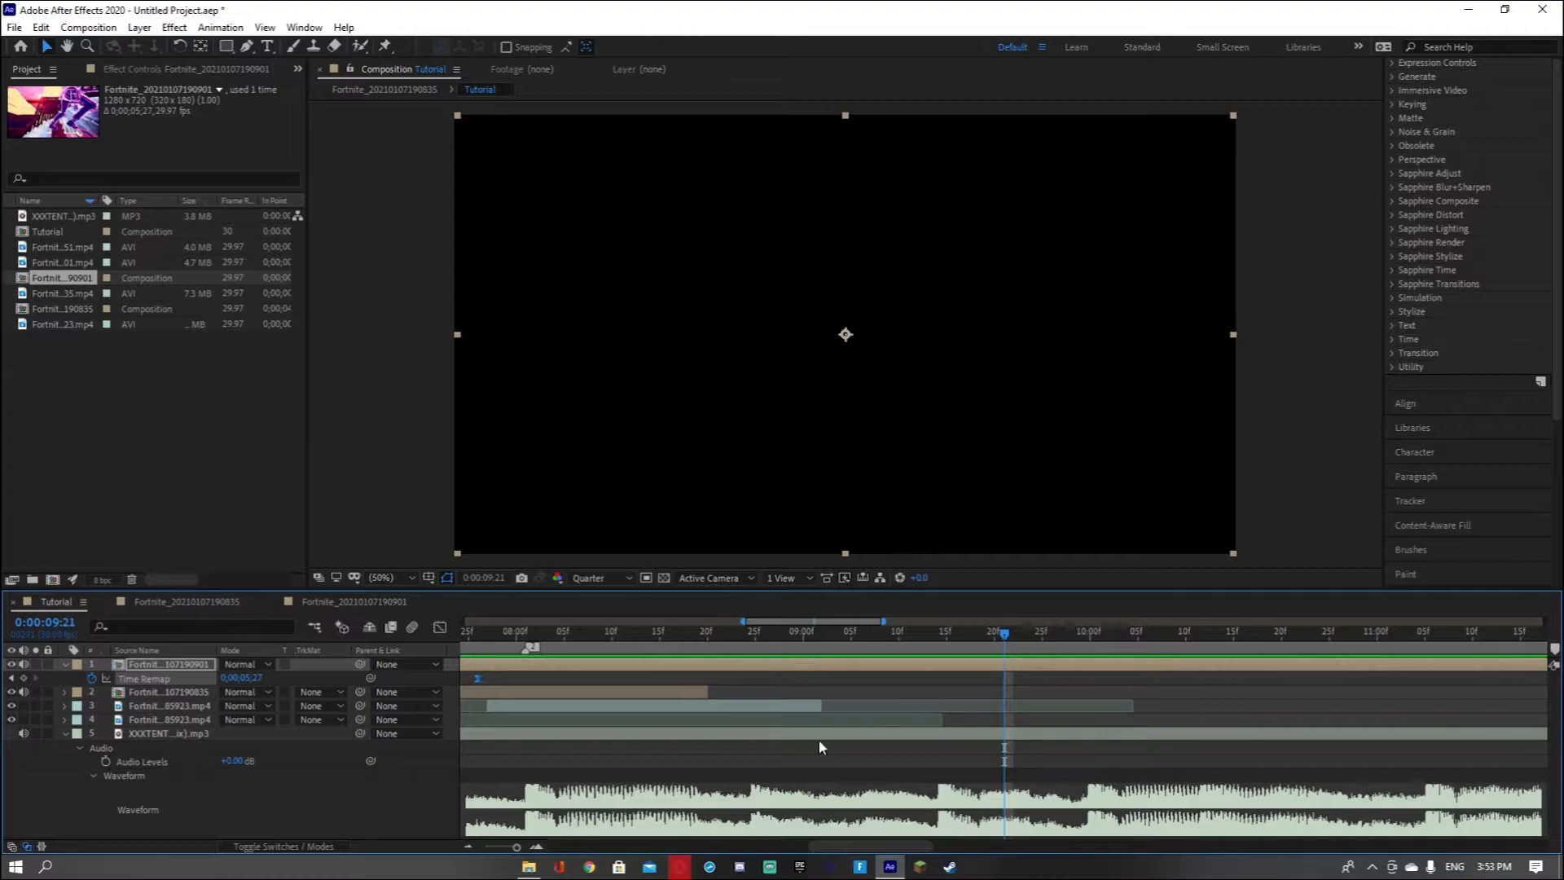
drag(515, 847, 486, 847)
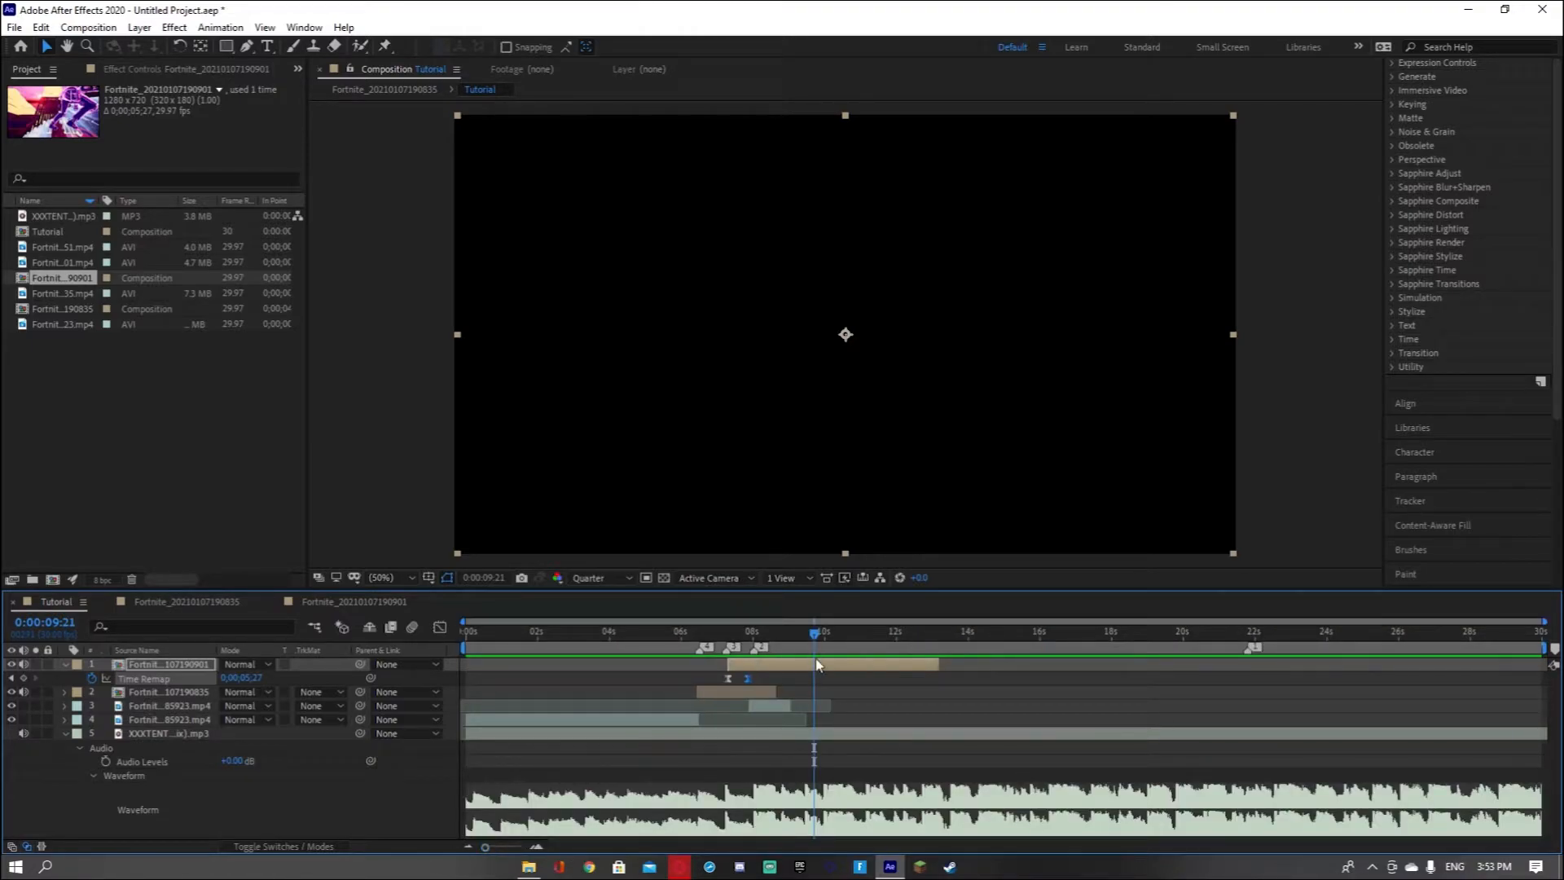
key(j)
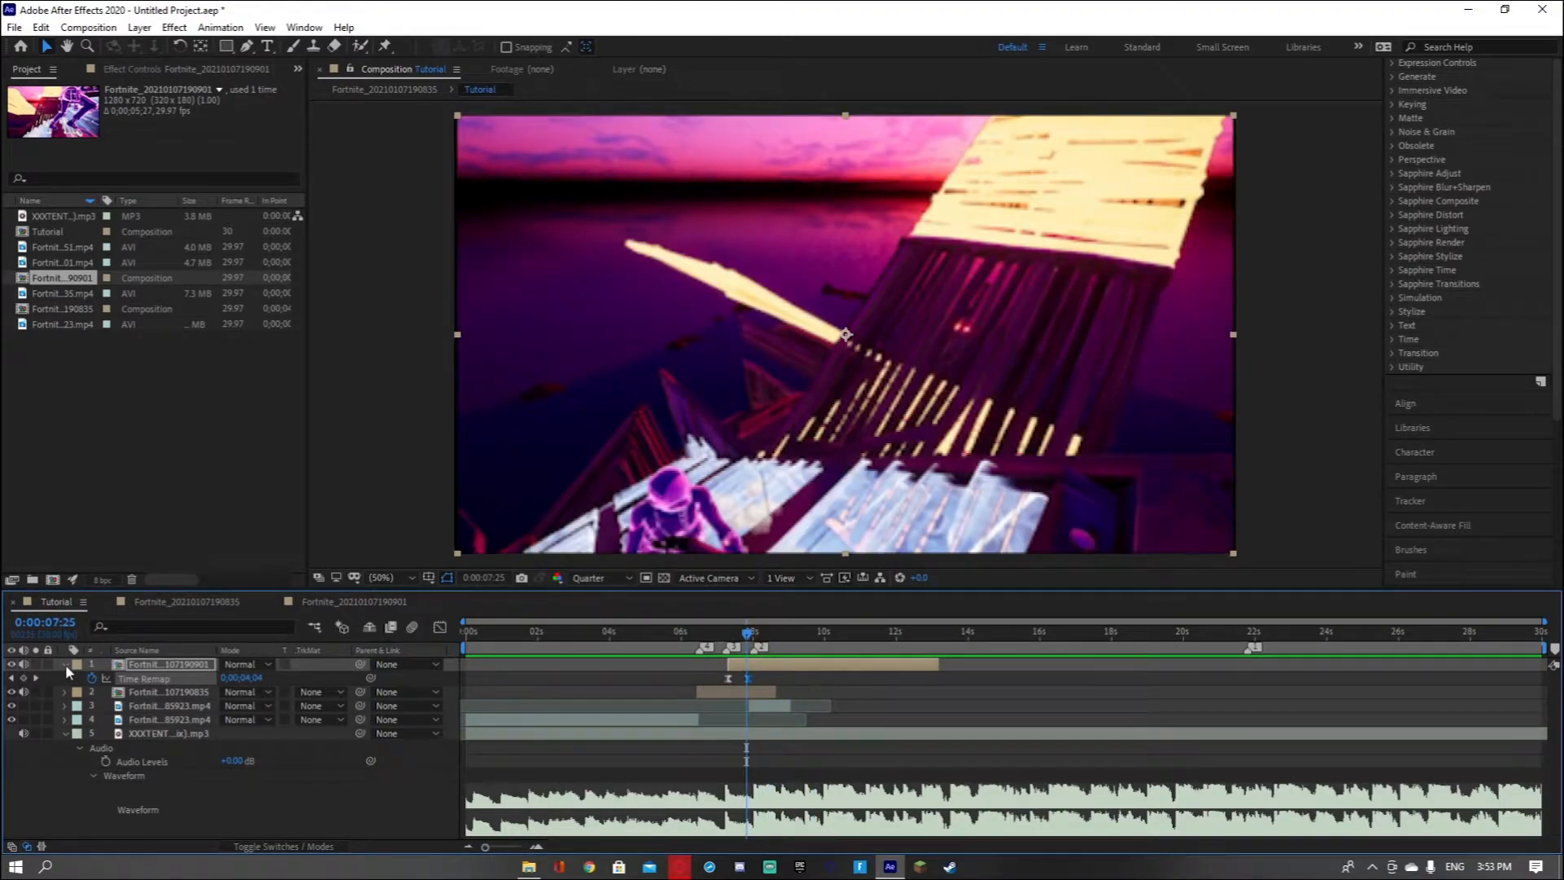
click(65, 664)
click(749, 676)
click(703, 632)
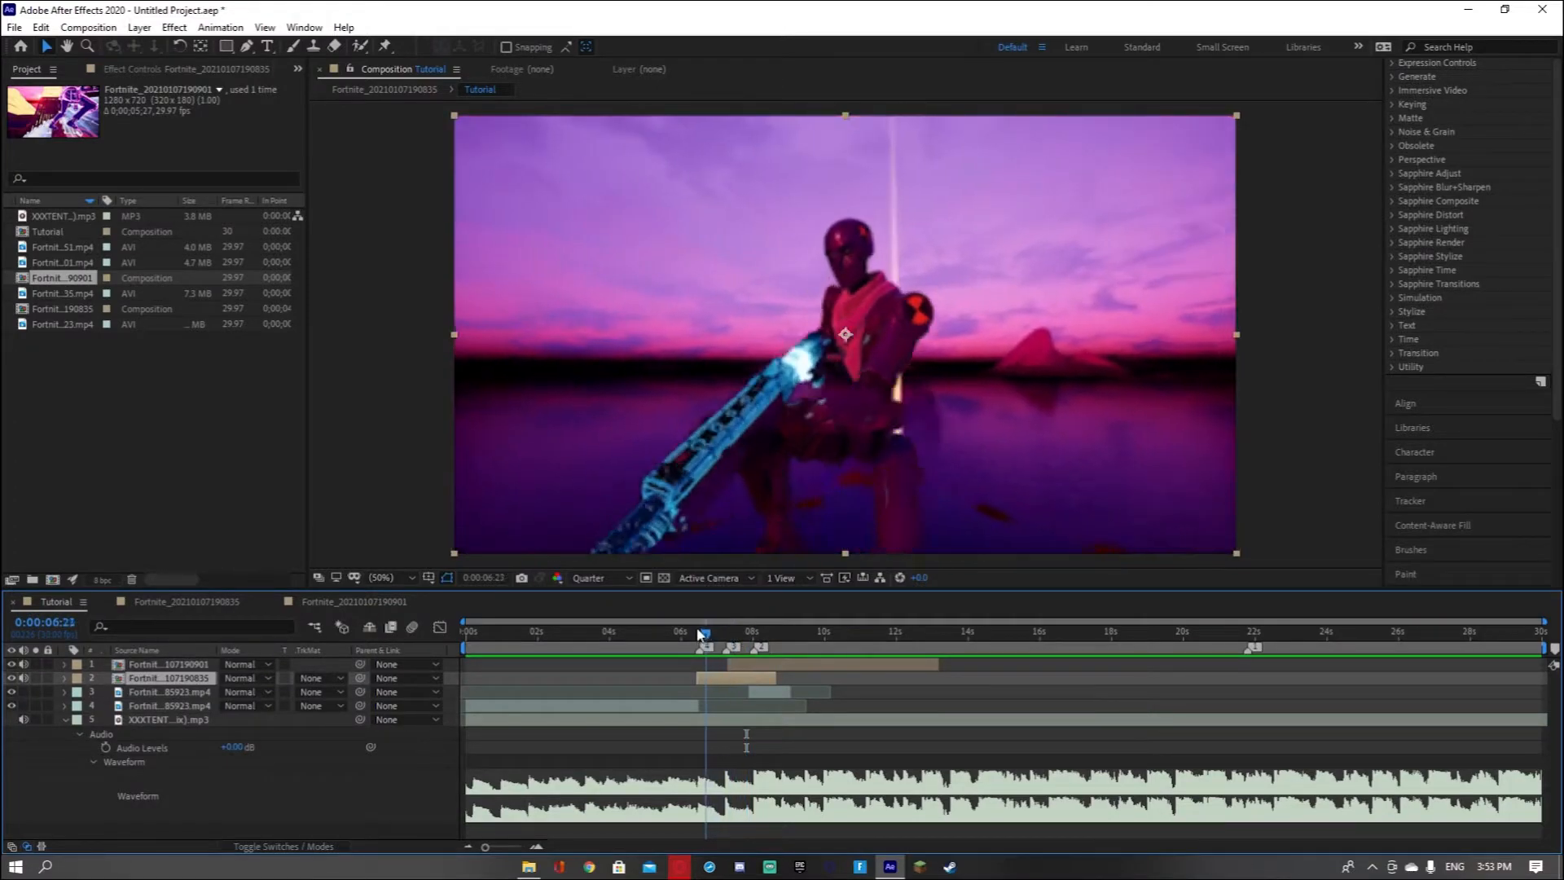
mouse_move(703, 632)
mouse_down()
mouse_move(744, 632)
mouse_move(713, 632)
mouse_up()
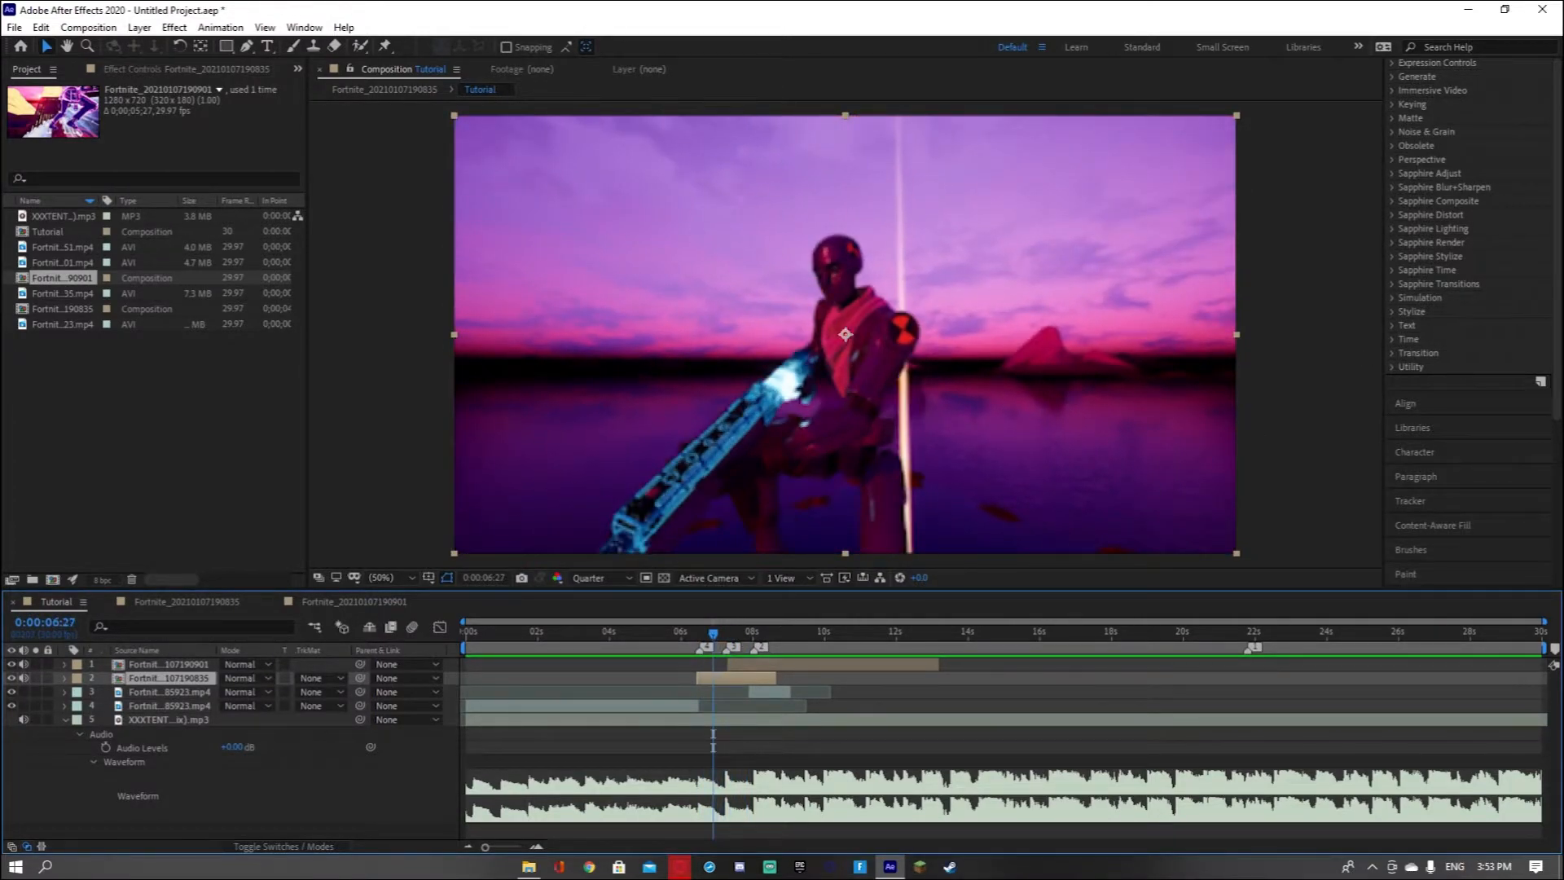
scroll(1447, 160, up, 3)
click(1449, 162)
text(Motion tile)
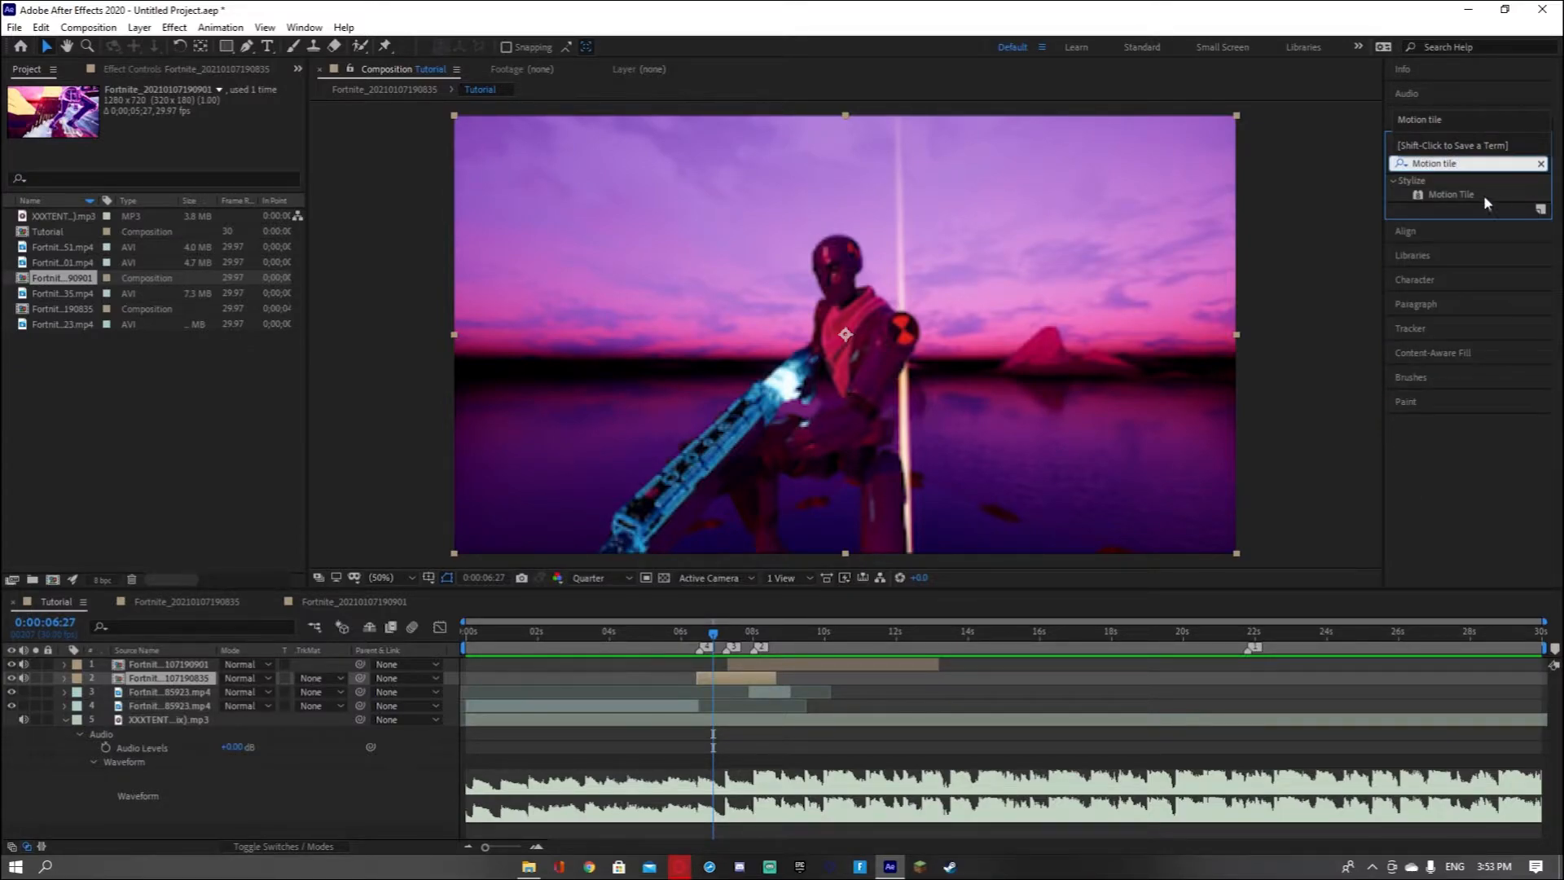
drag(1484, 200, 1051, 440)
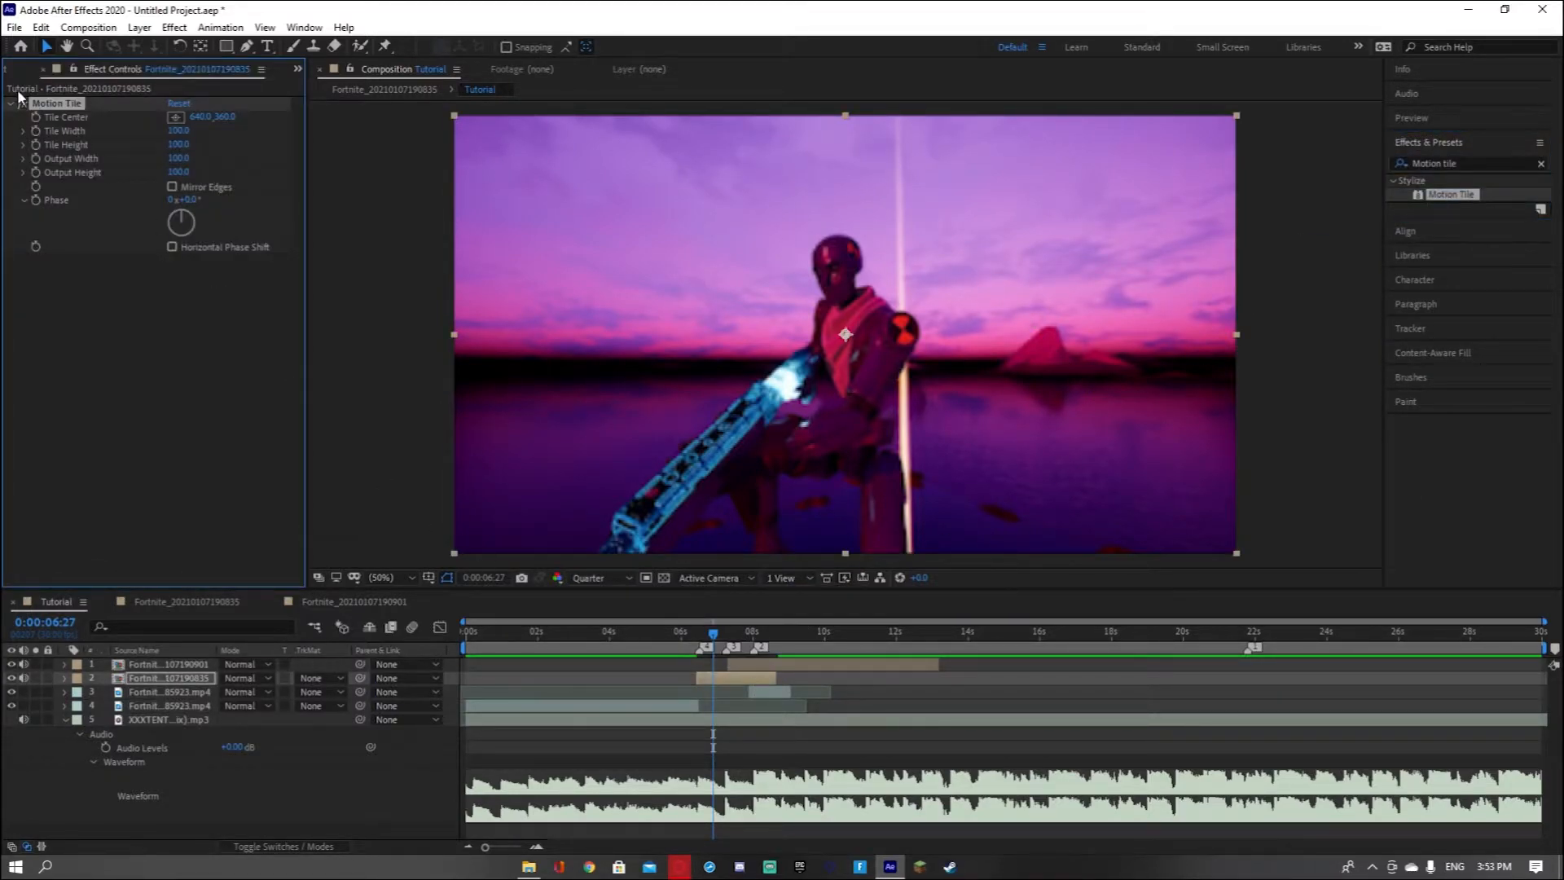
text(77)
key(Return)
Play the montage from about 0:00:06:10 to check the letterboxed first cinematic insert
drag(711, 635, 692, 635)
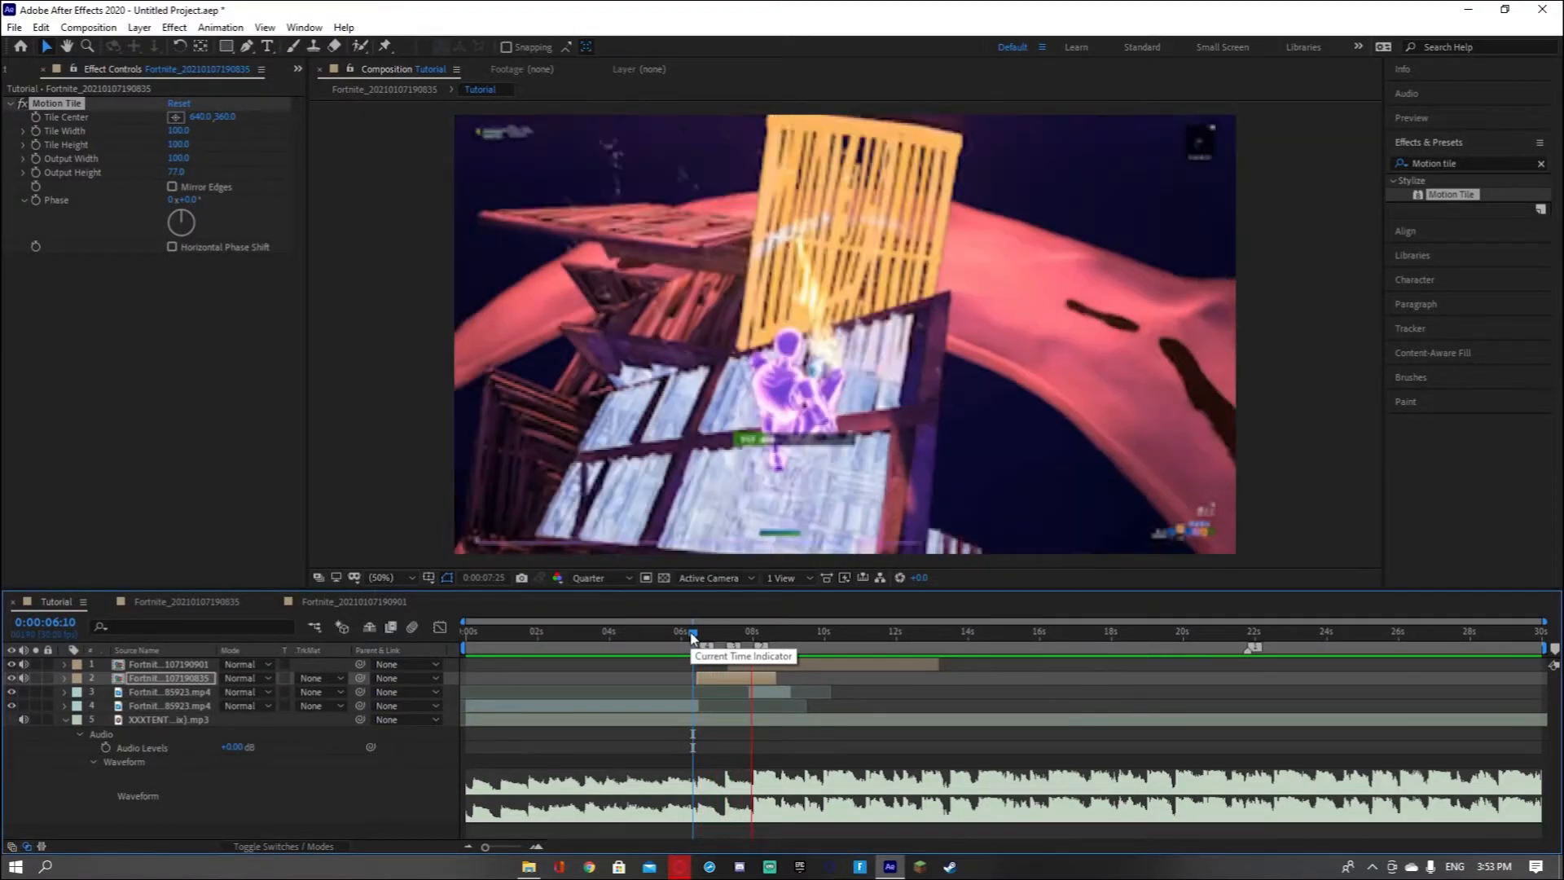
key(space)
drag(774, 637, 706, 646)
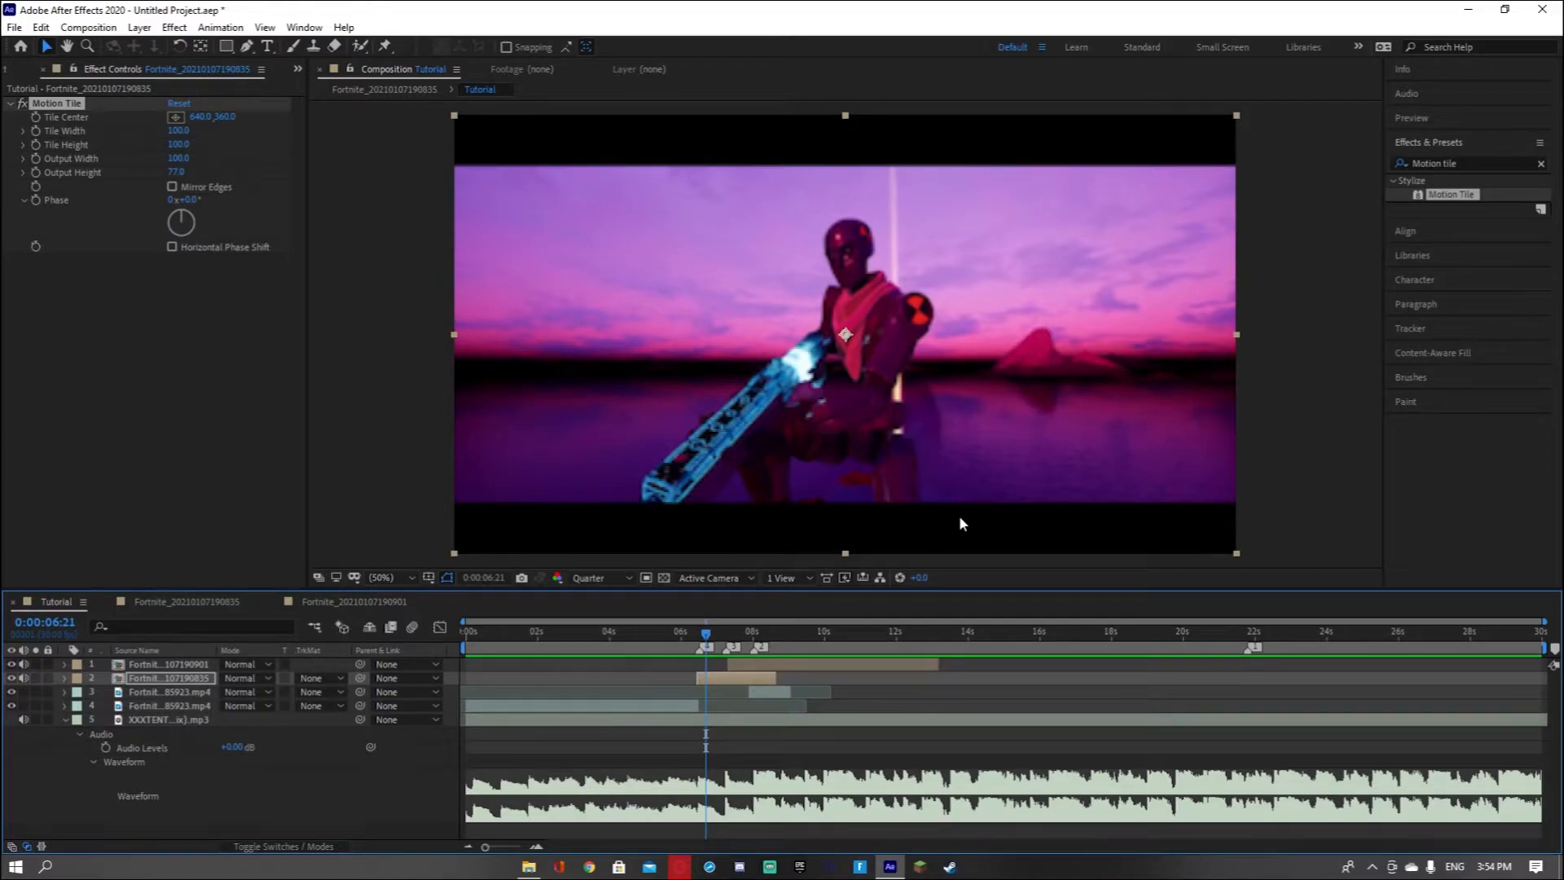
click(1540, 166)
click(1448, 163)
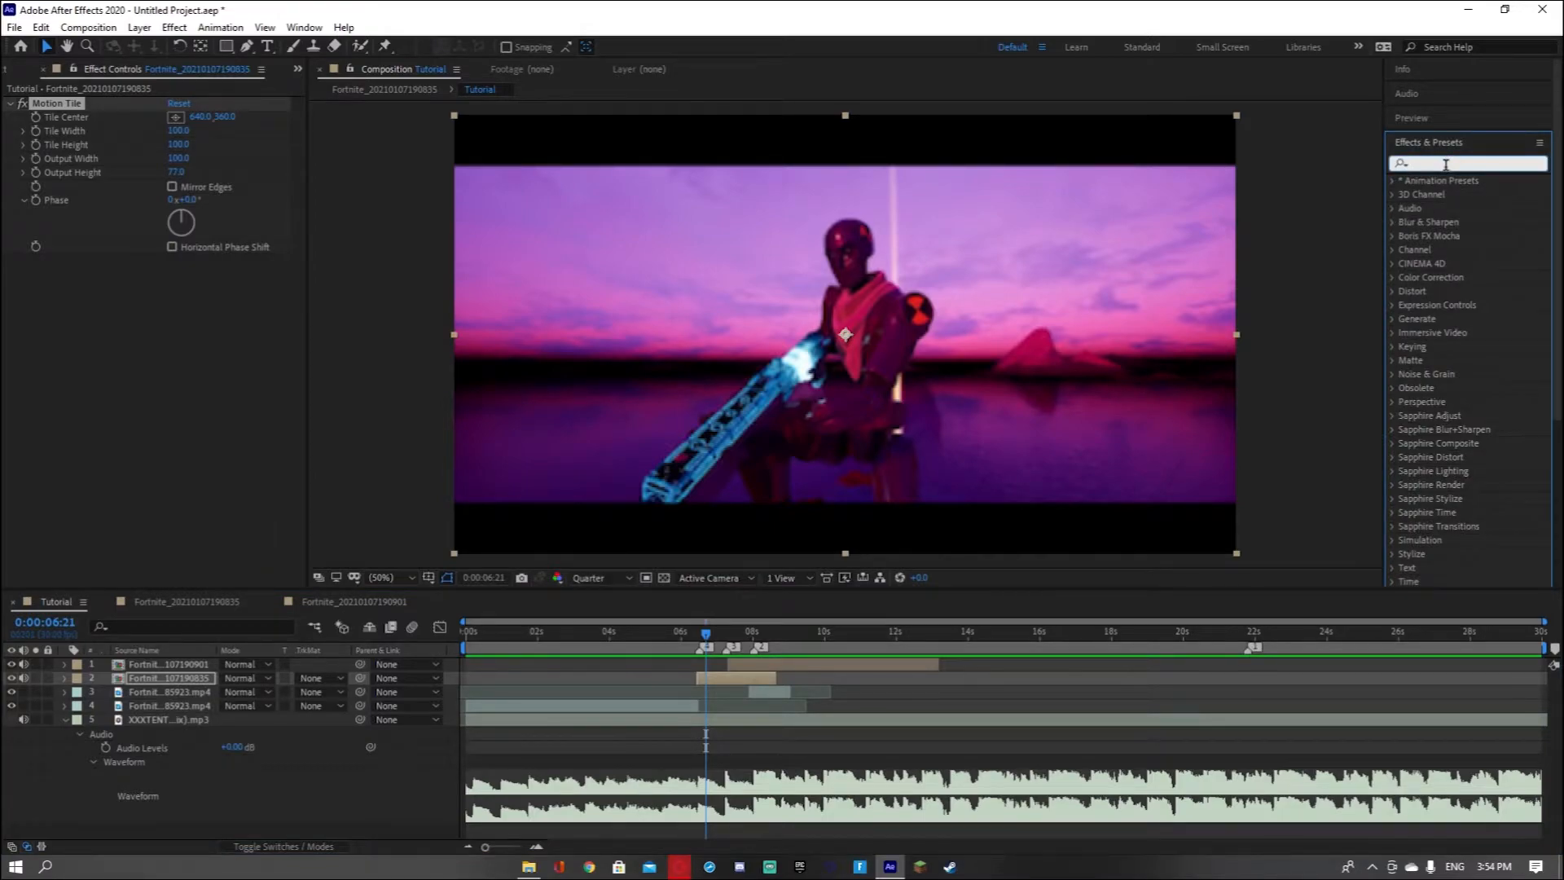
text(Motion)
drag(1440, 329, 751, 705)
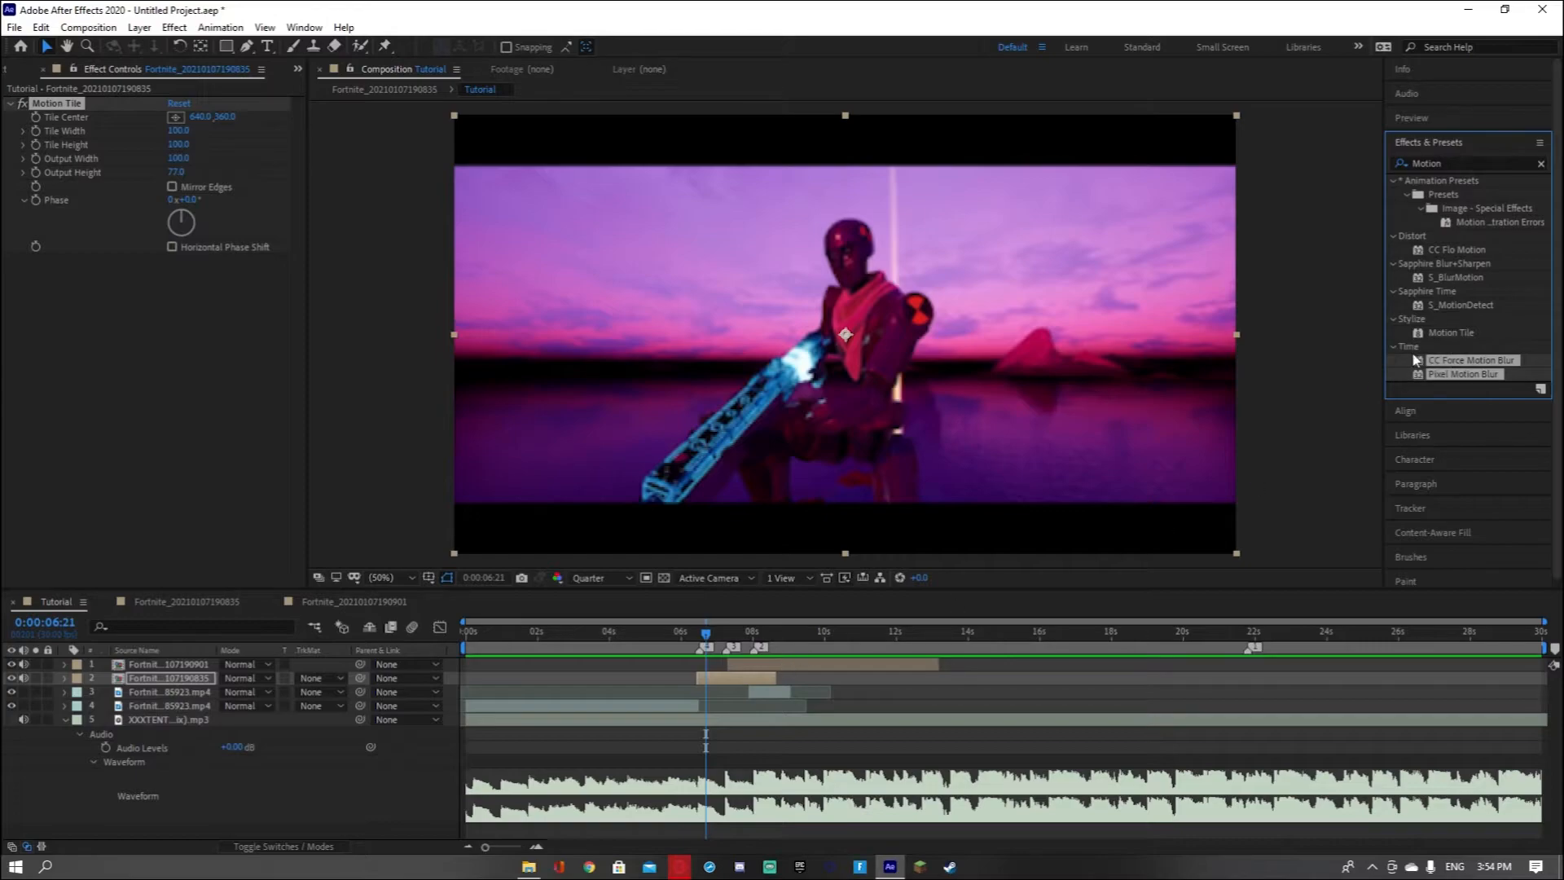
drag(1439, 332, 746, 638)
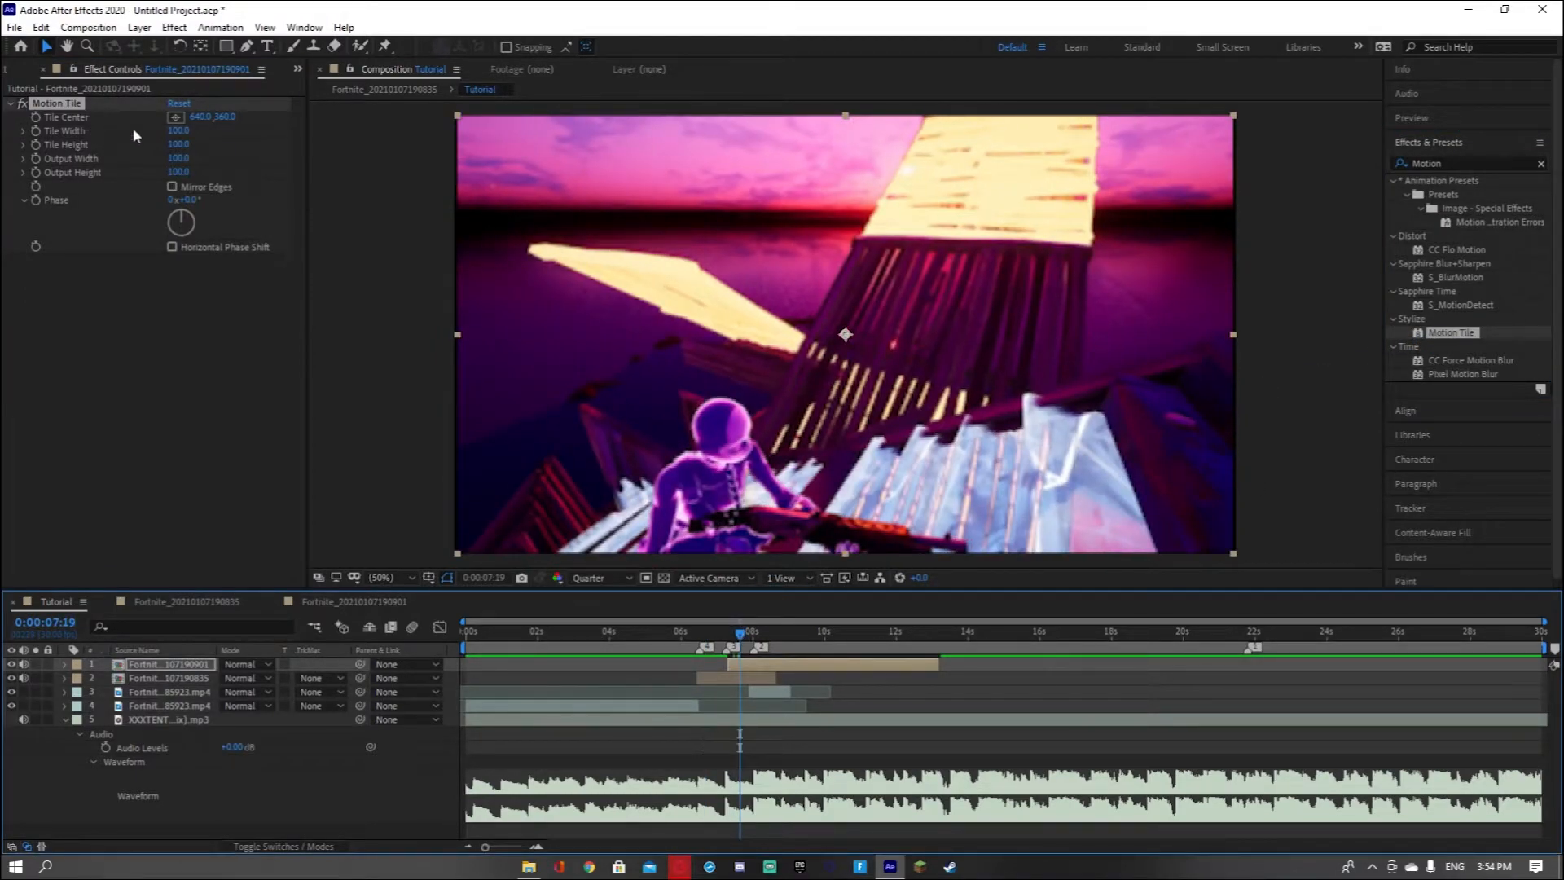
click(178, 172)
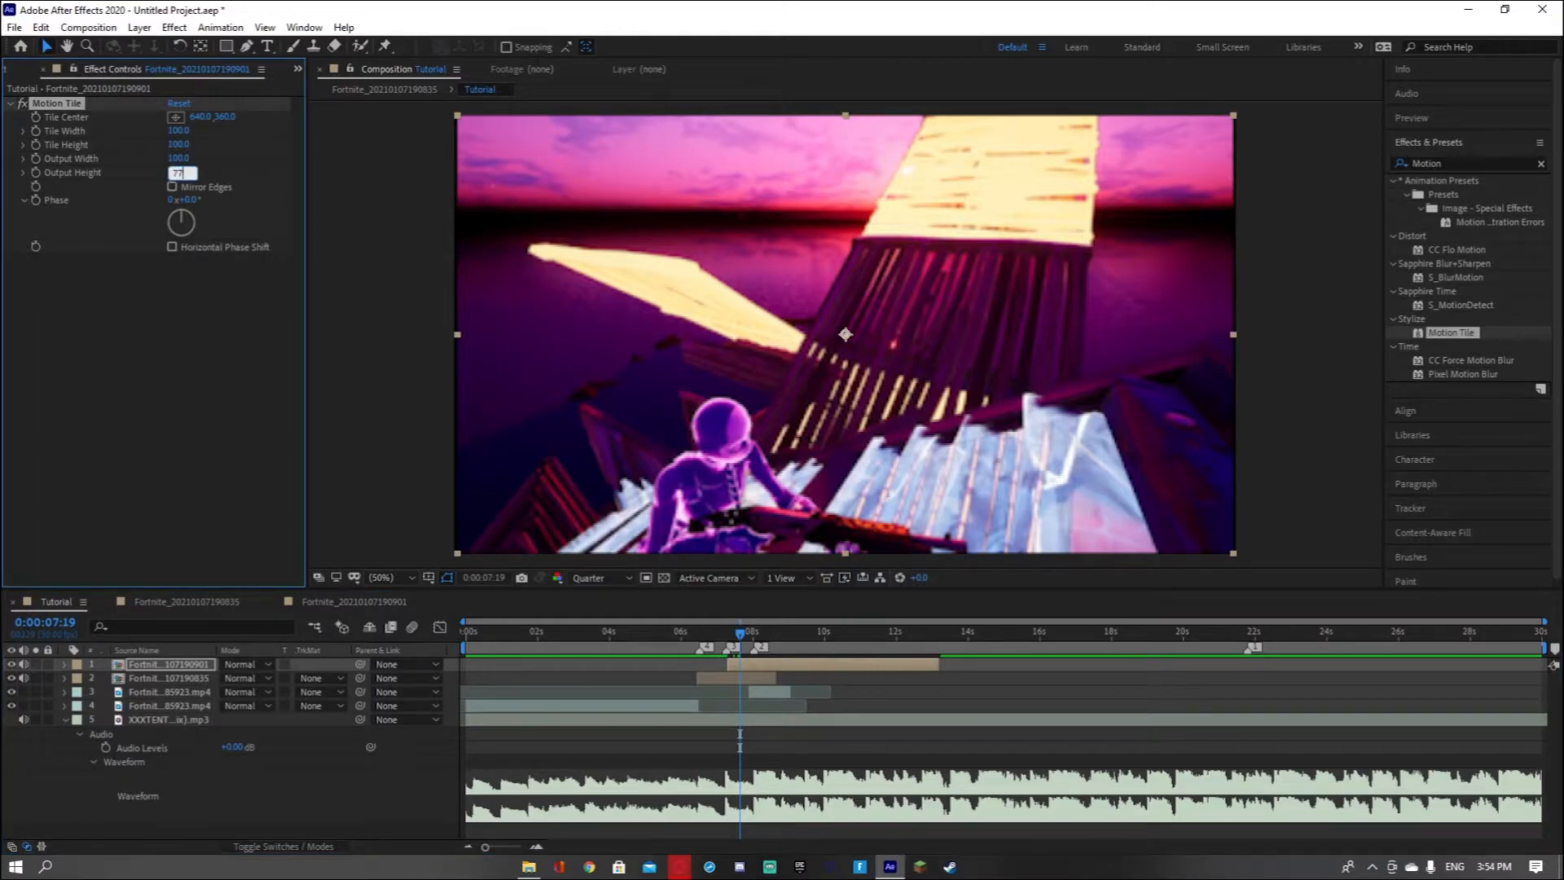
text(77)
key(Return)
Play both cinematic inserts from shortly before the first one to check their matching black bars
drag(724, 643, 690, 648)
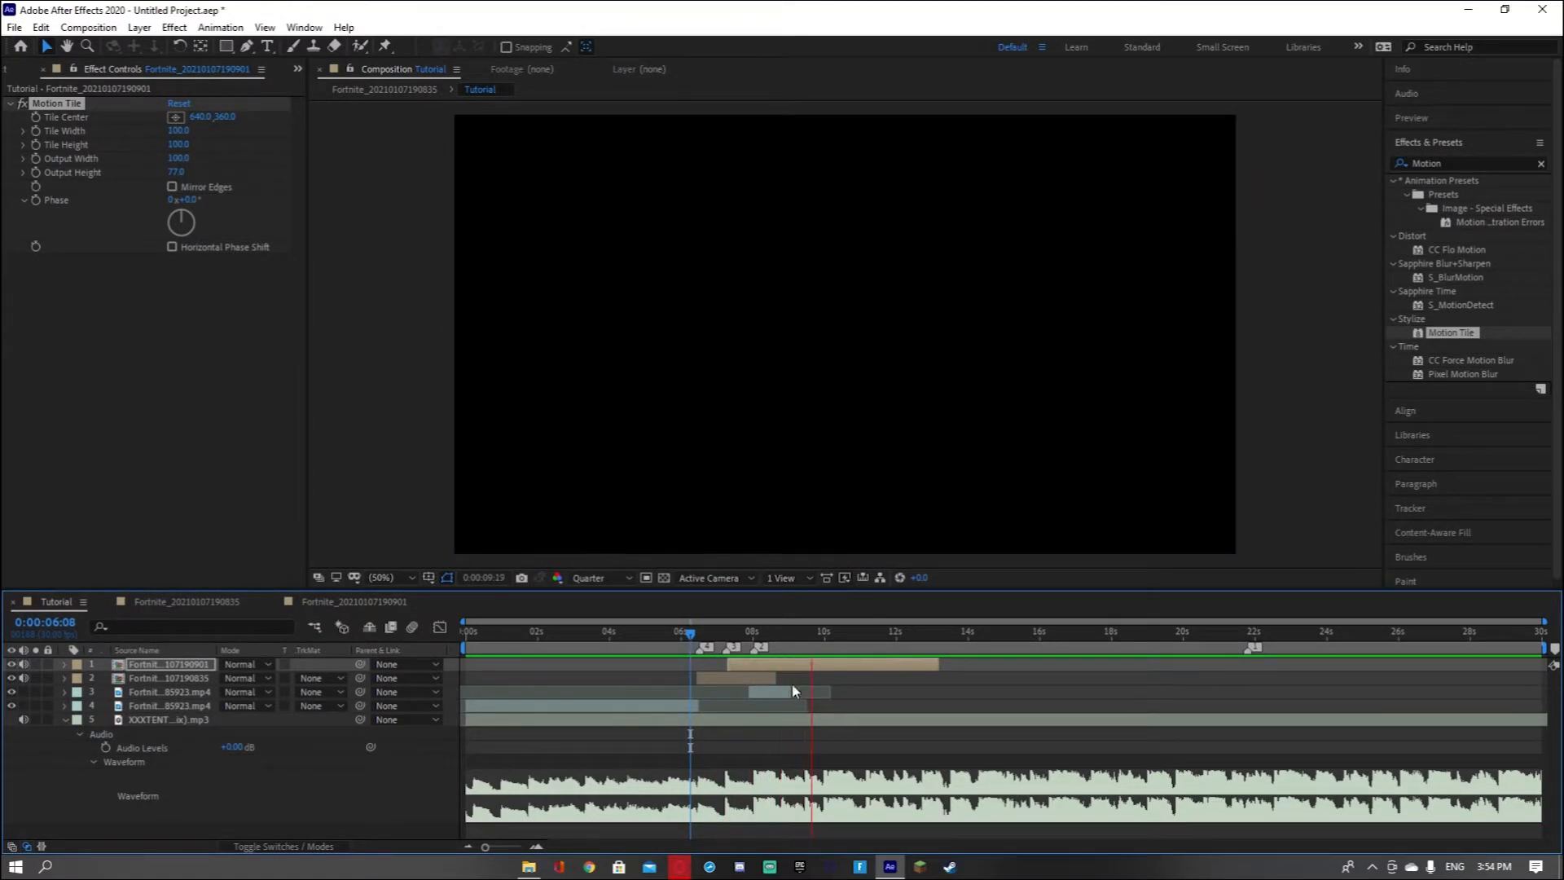
drag(793, 644, 696, 652)
key(space)
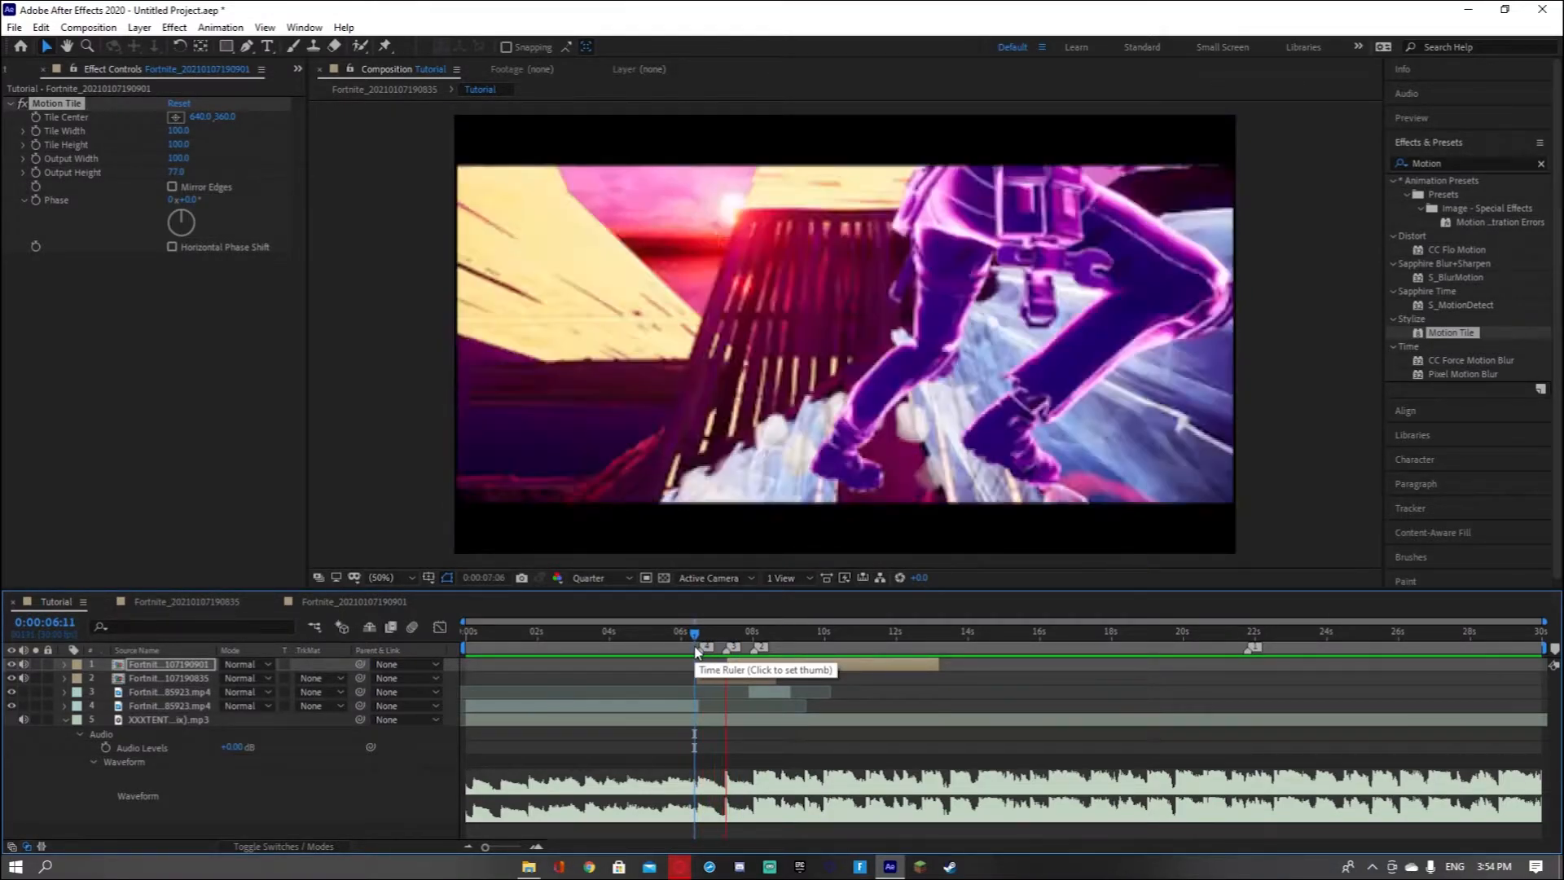
drag(786, 647, 739, 644)
Switch to File Explorer and add whoosh1 from the Sound effects folder as the top layer of the Tutorial composition
click(529, 867)
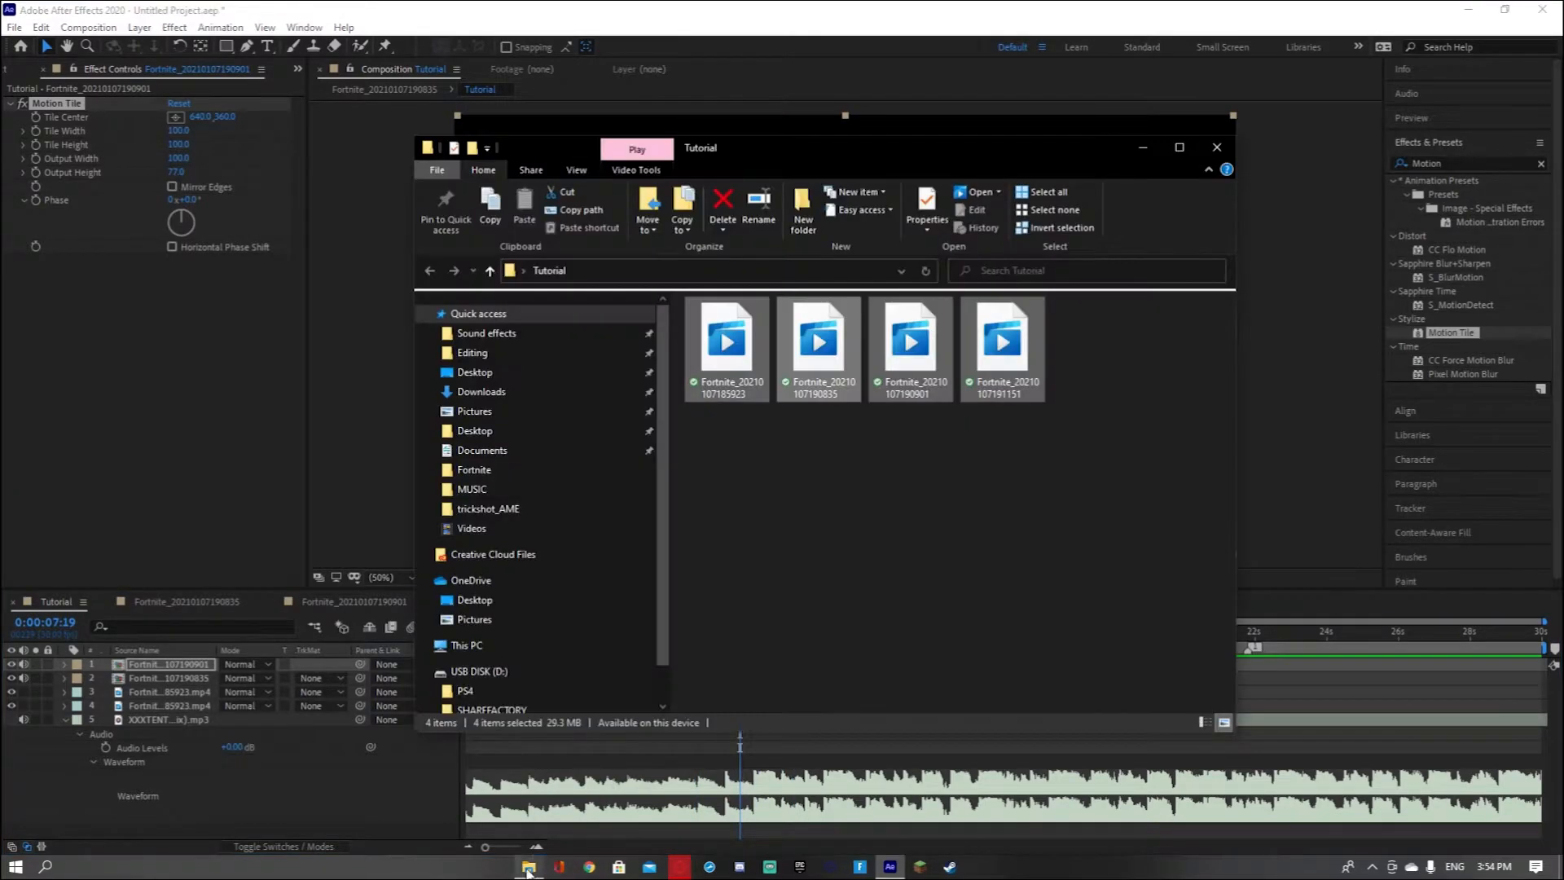
click(510, 352)
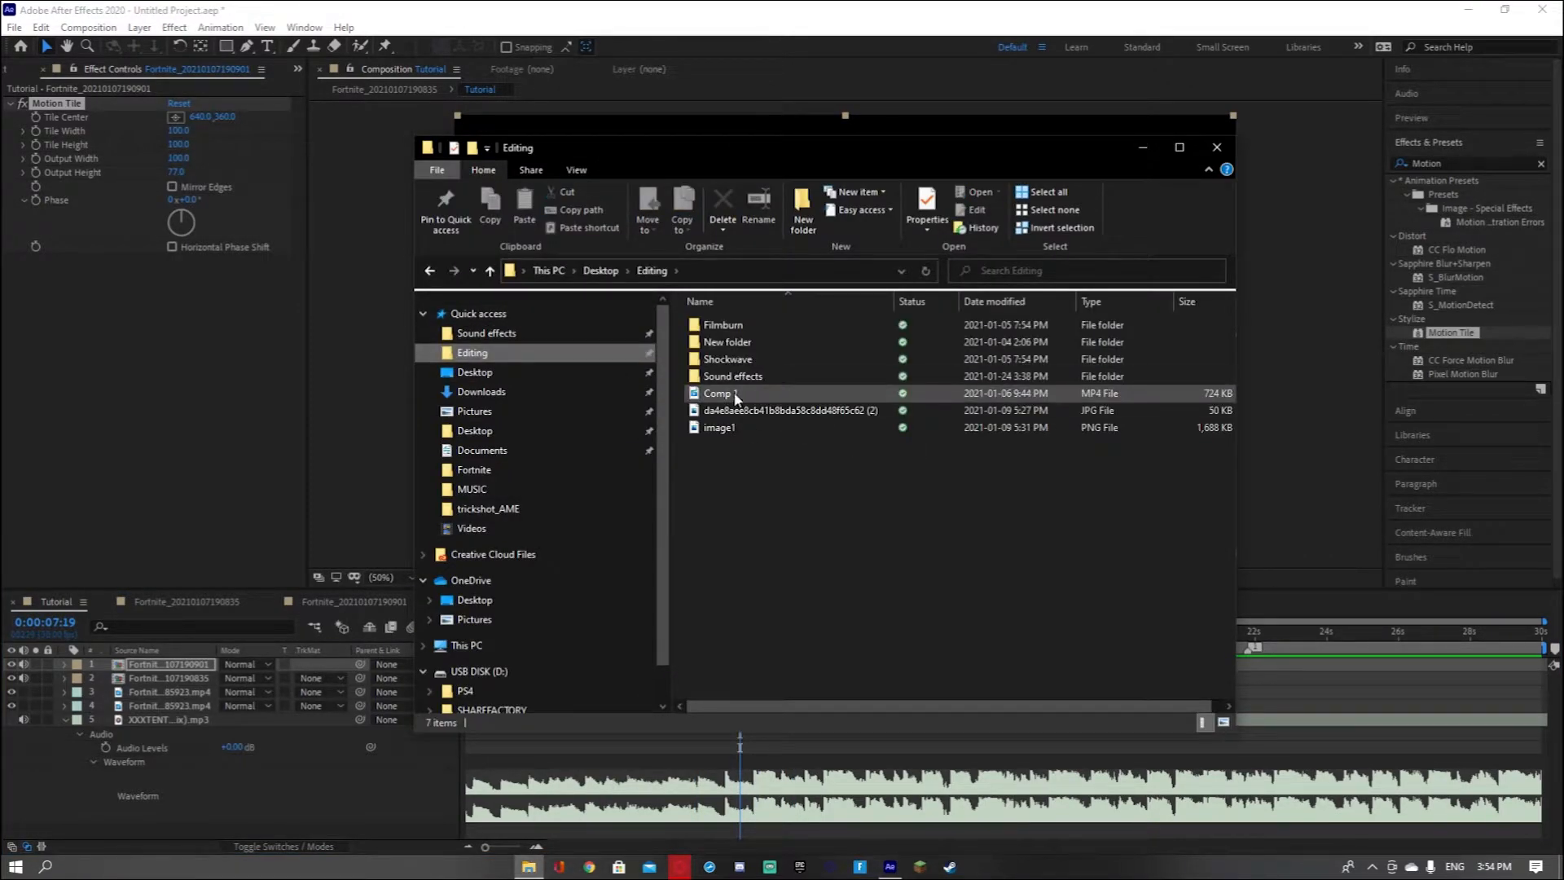
click(481, 314)
click(503, 336)
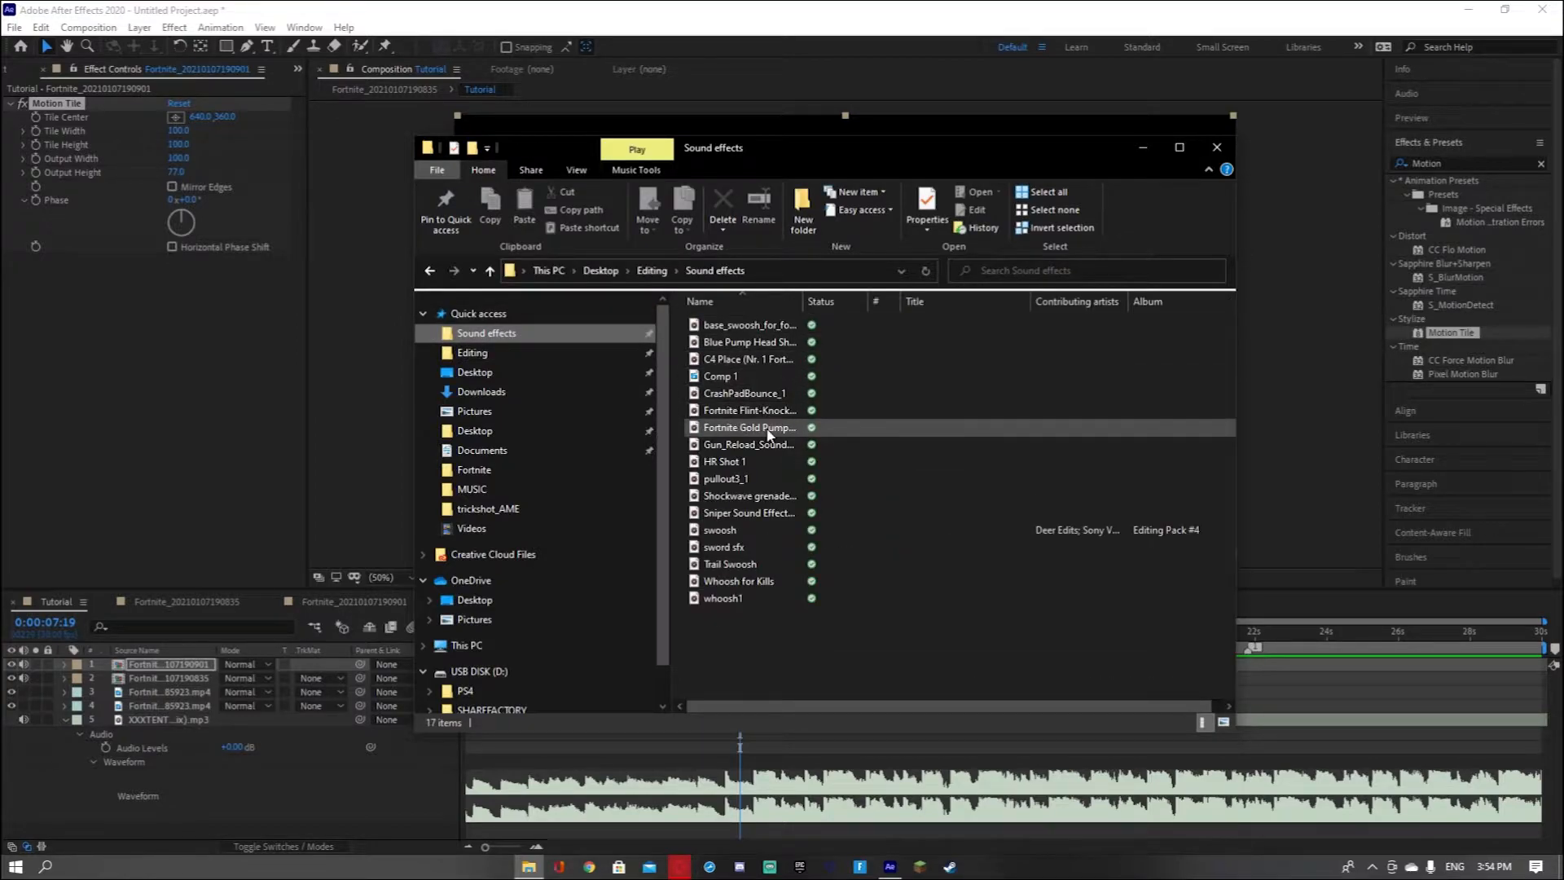
drag(710, 600, 379, 804)
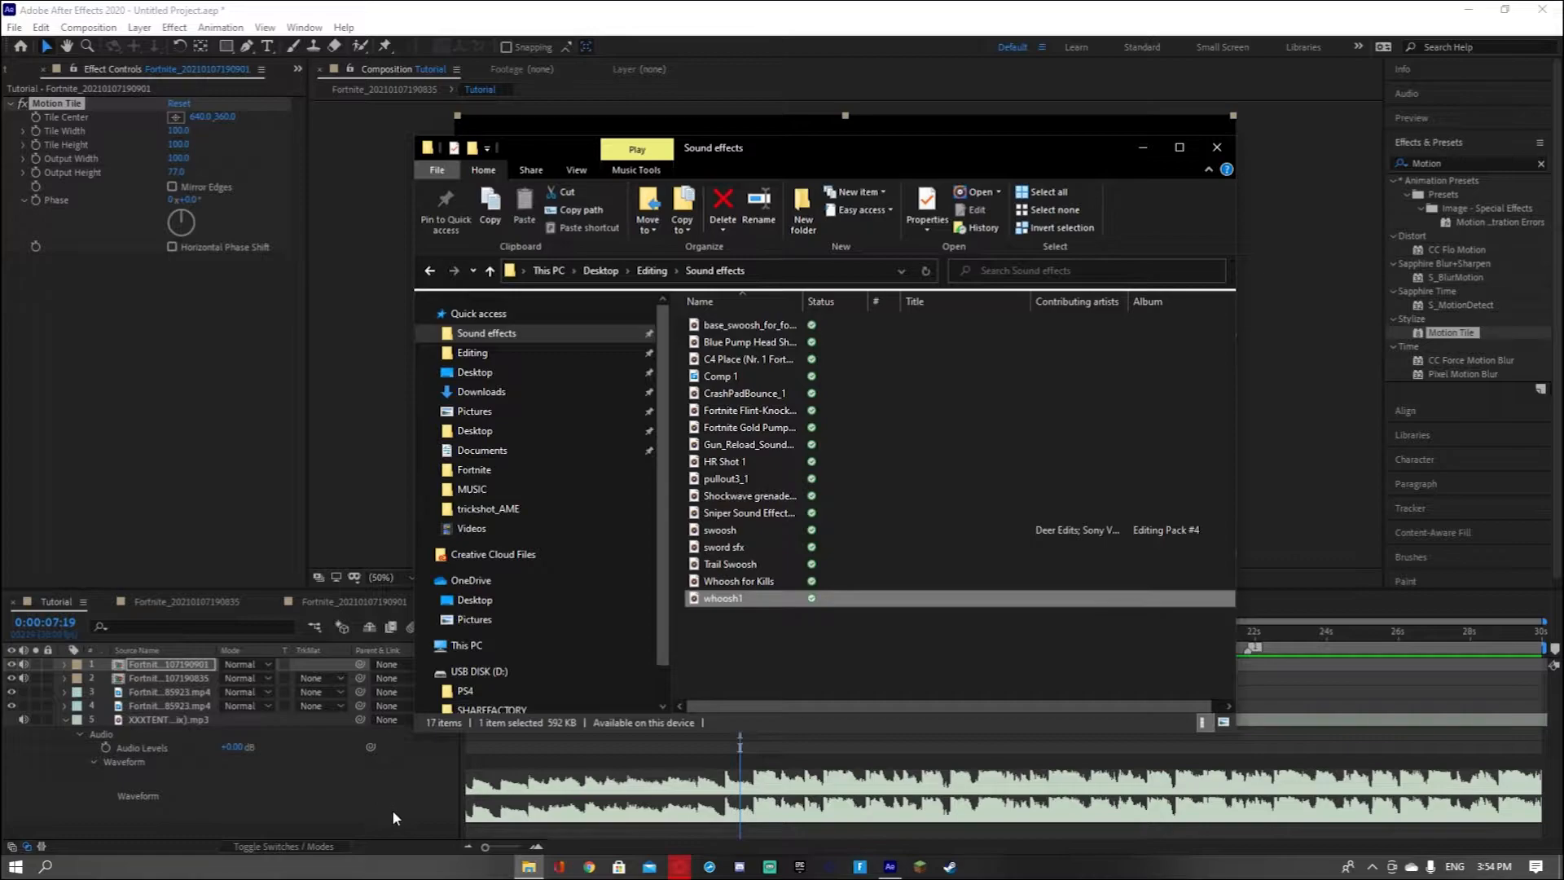
click(396, 816)
drag(237, 639, 213, 707)
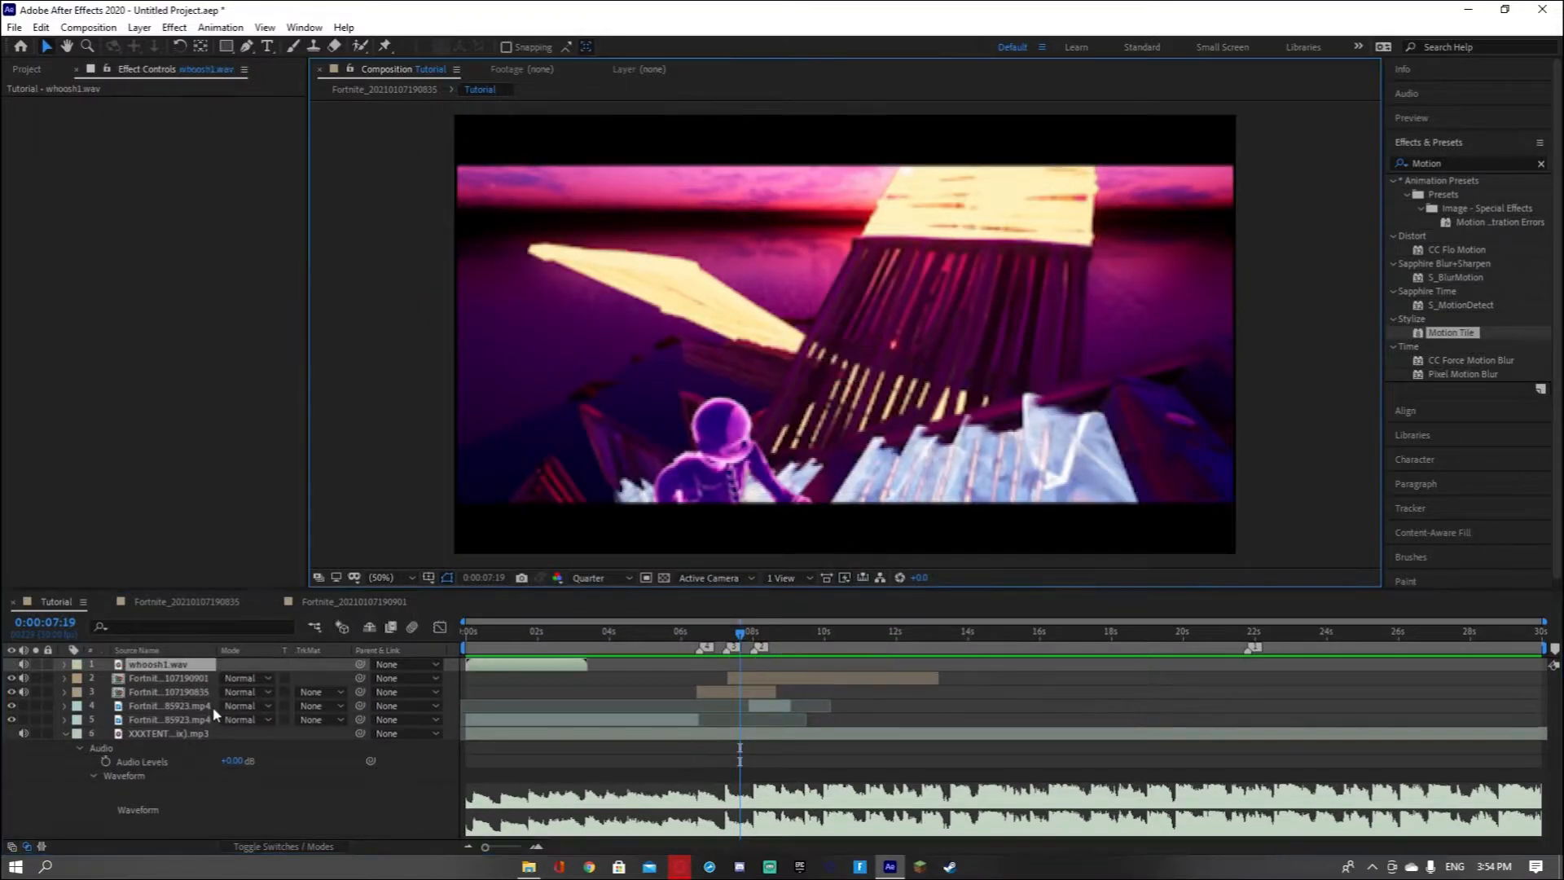
Listen to whoosh1.wav from the start of the composition and reveal its audio waveform
drag(684, 642, 460, 639)
key(space)
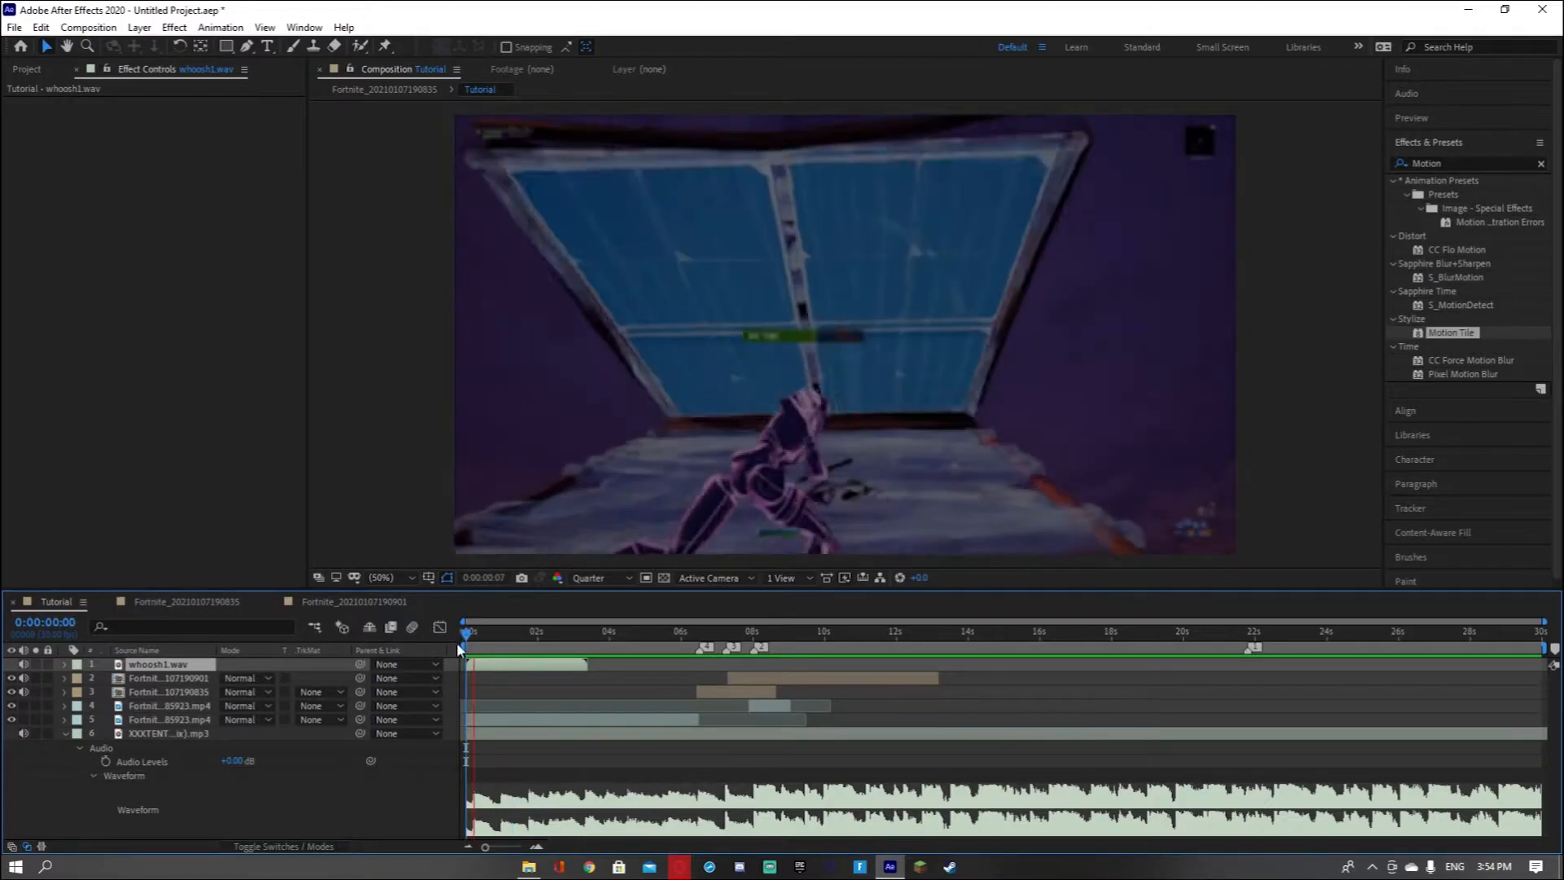
click(64, 664)
click(92, 706)
click(92, 707)
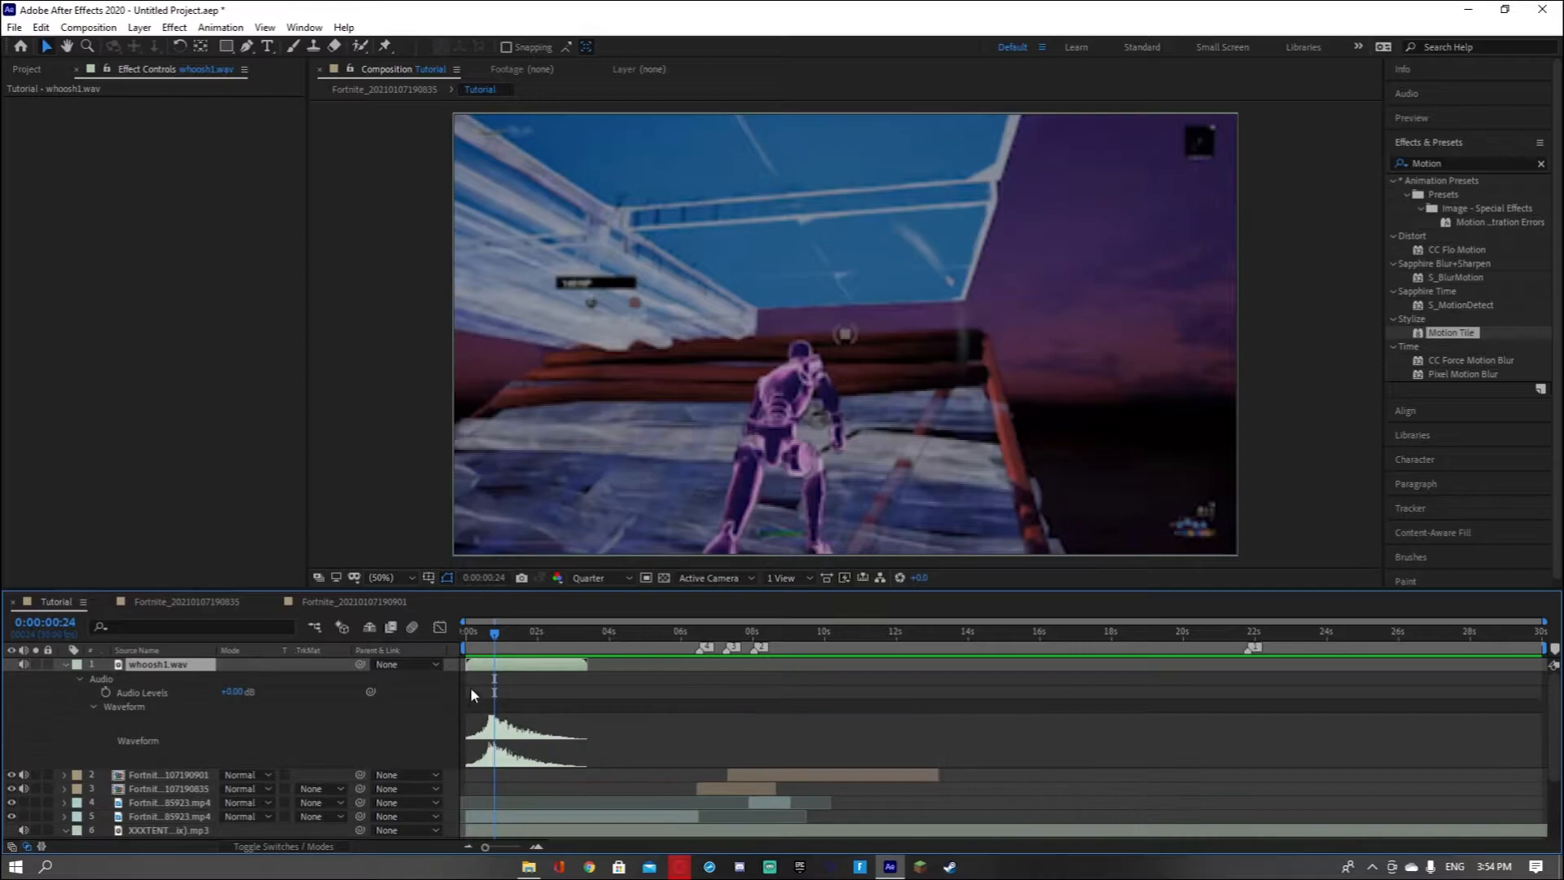
Move whoosh1.wav to start at about 6 seconds, just before the first cinematic insert, and play it from 0:00:05:26
drag(522, 671, 795, 671)
drag(497, 627, 678, 639)
key(space)
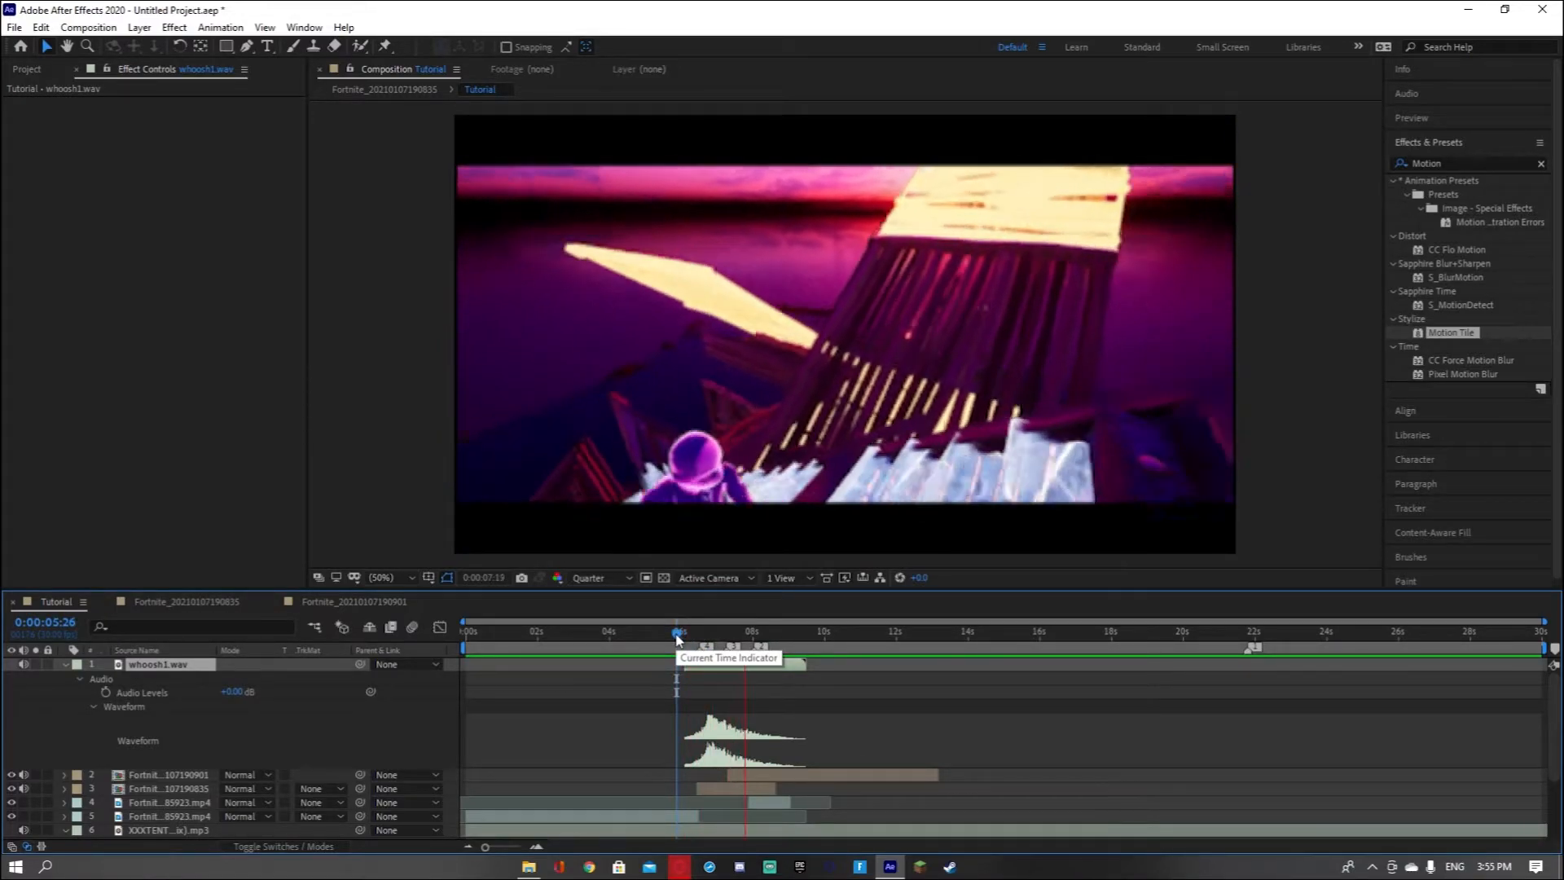
Collapse the whoosh1.wav layer, split it at 0:00:08:00 and delete the part after the split
key(space)
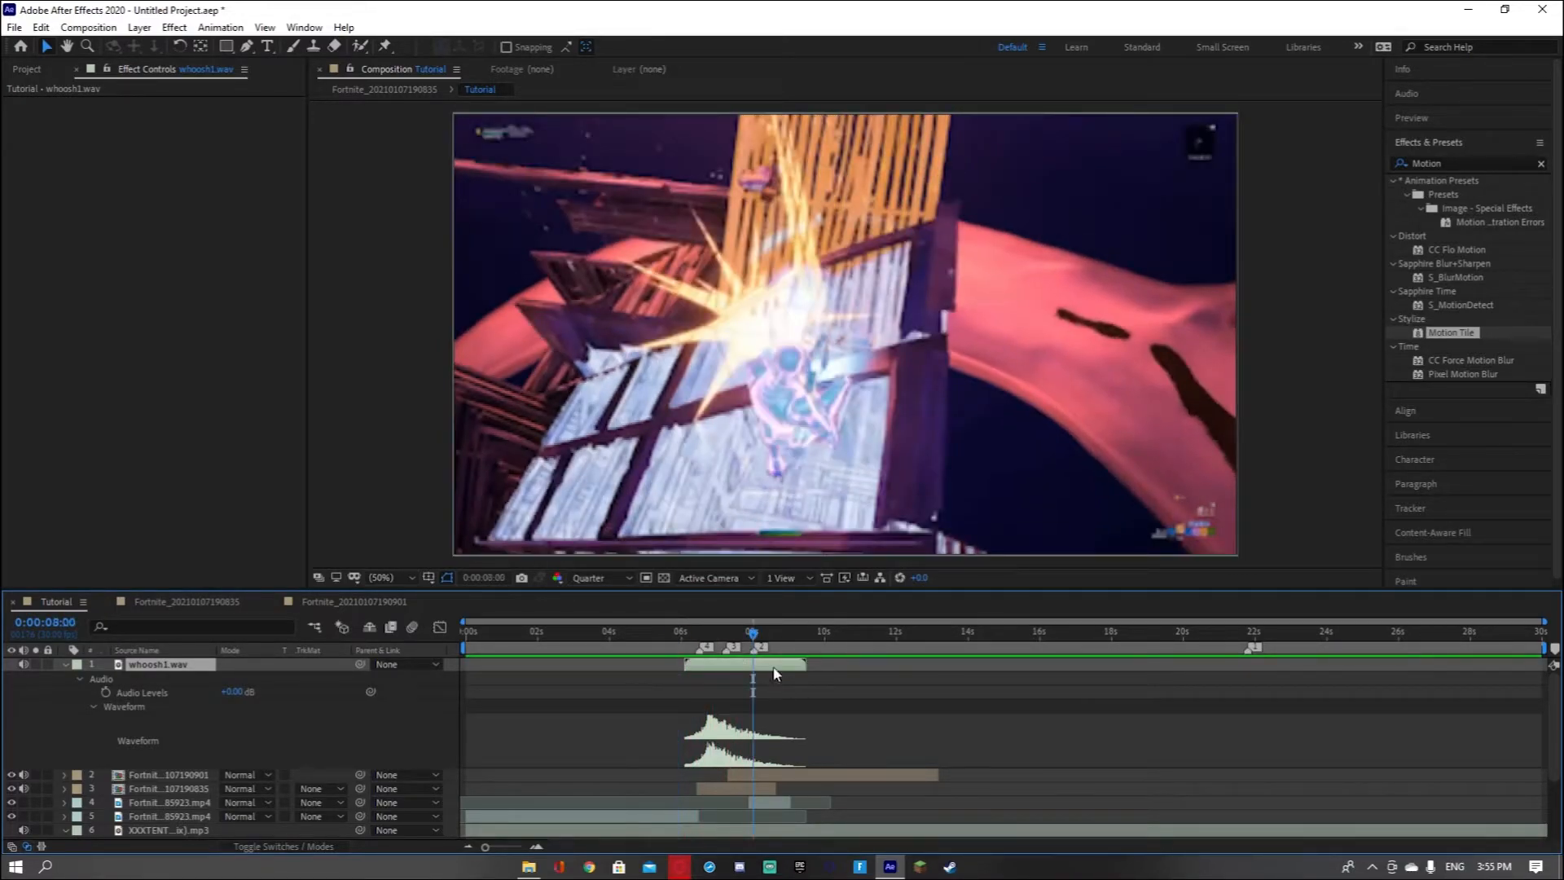
click(66, 662)
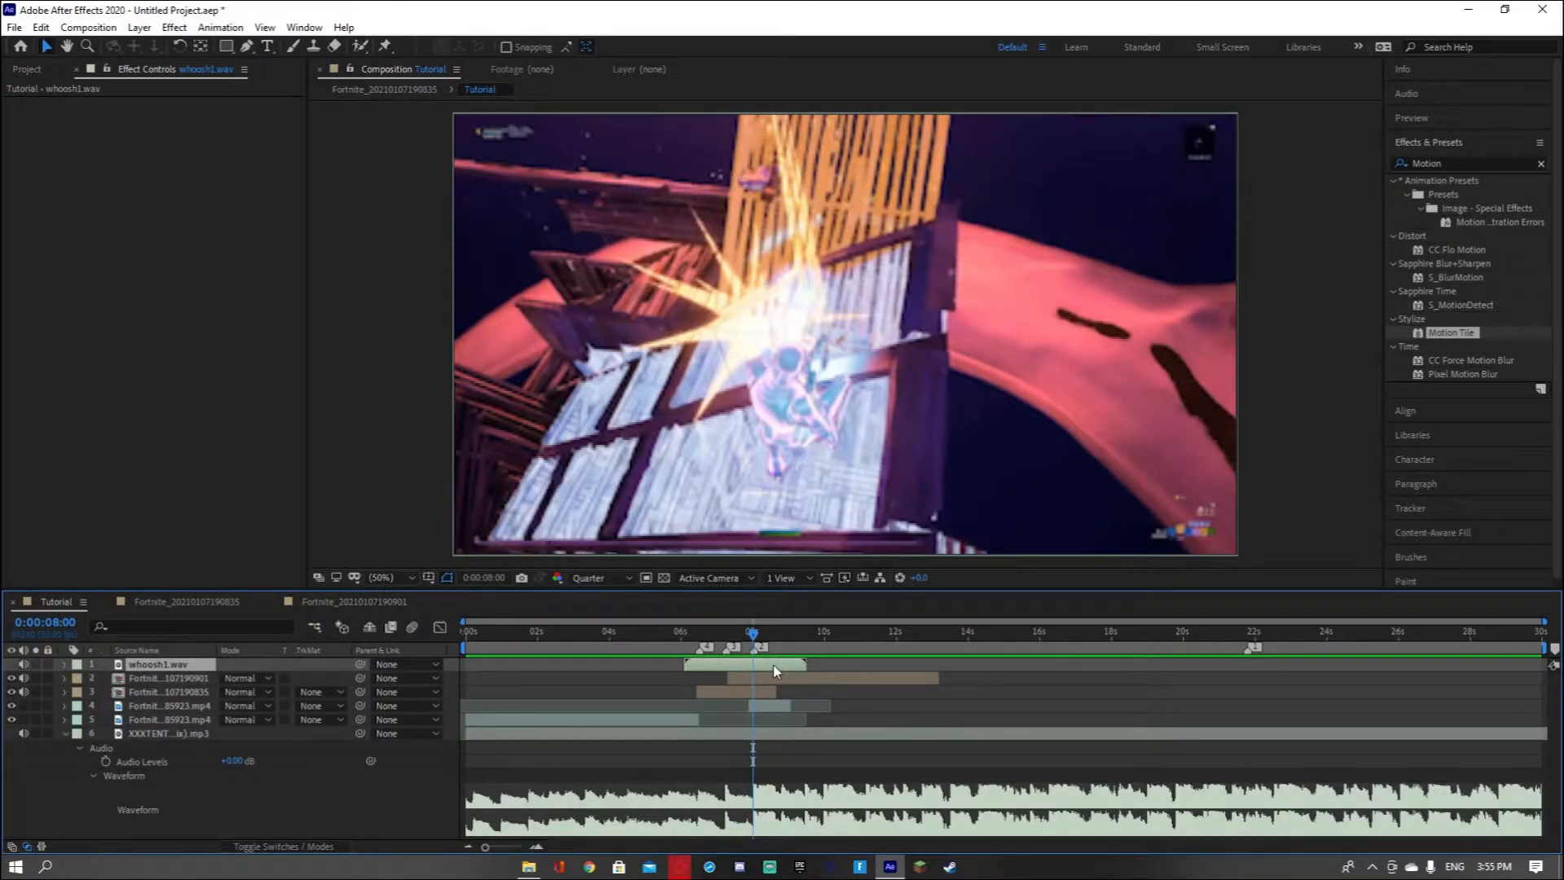
key(ctrl+shift+d)
key(Delete)
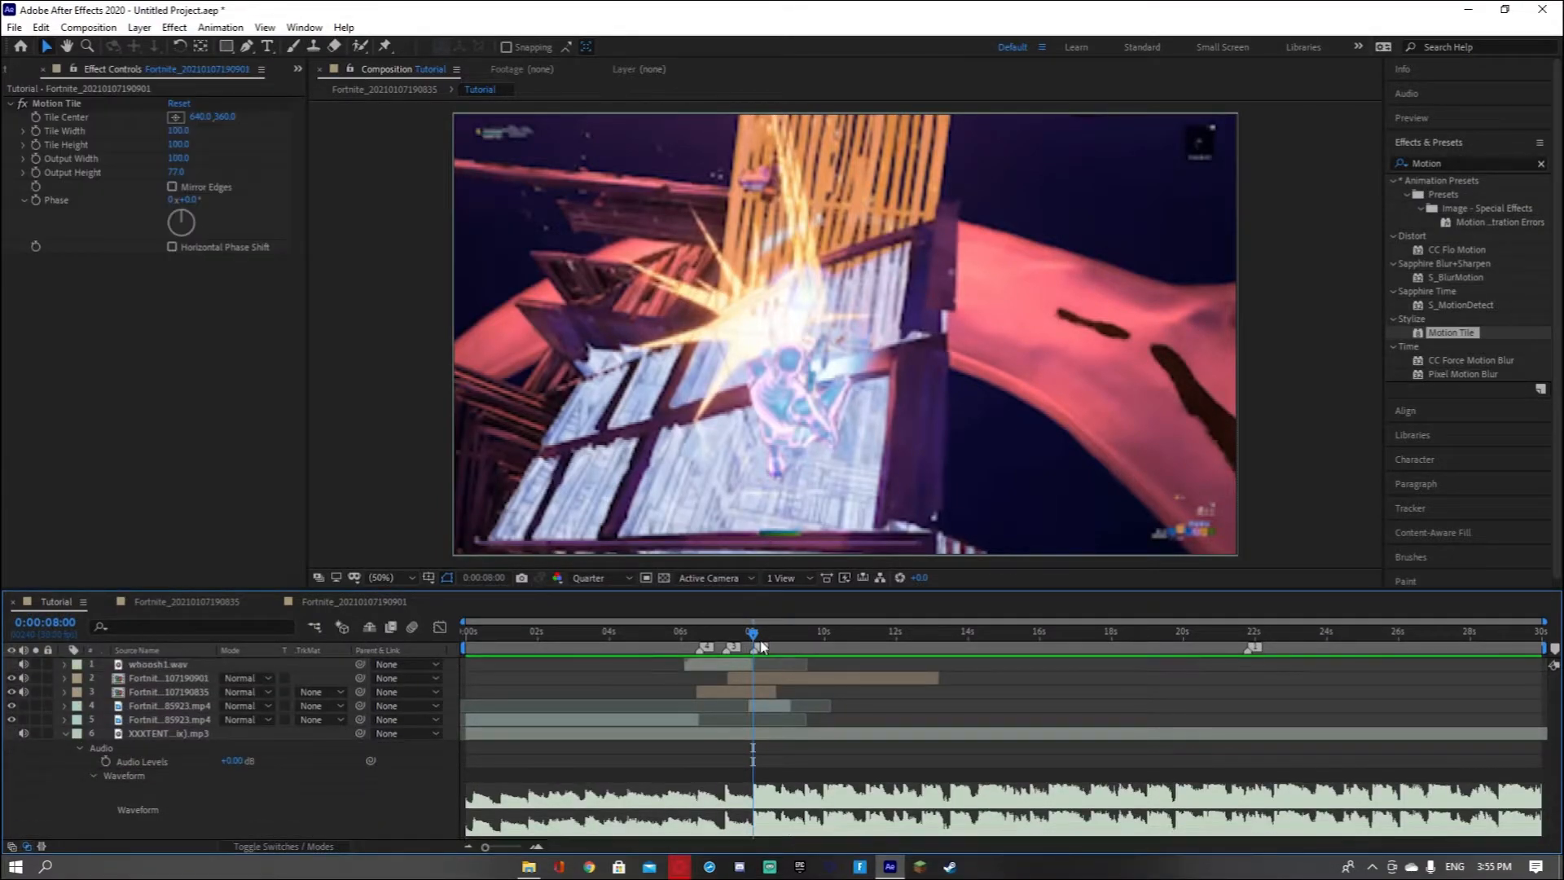
Play the cinematic inserts with the trimmed whoosh, from 0:00:06:28 and again from 0:00:05:29
drag(751, 637, 716, 639)
key(space)
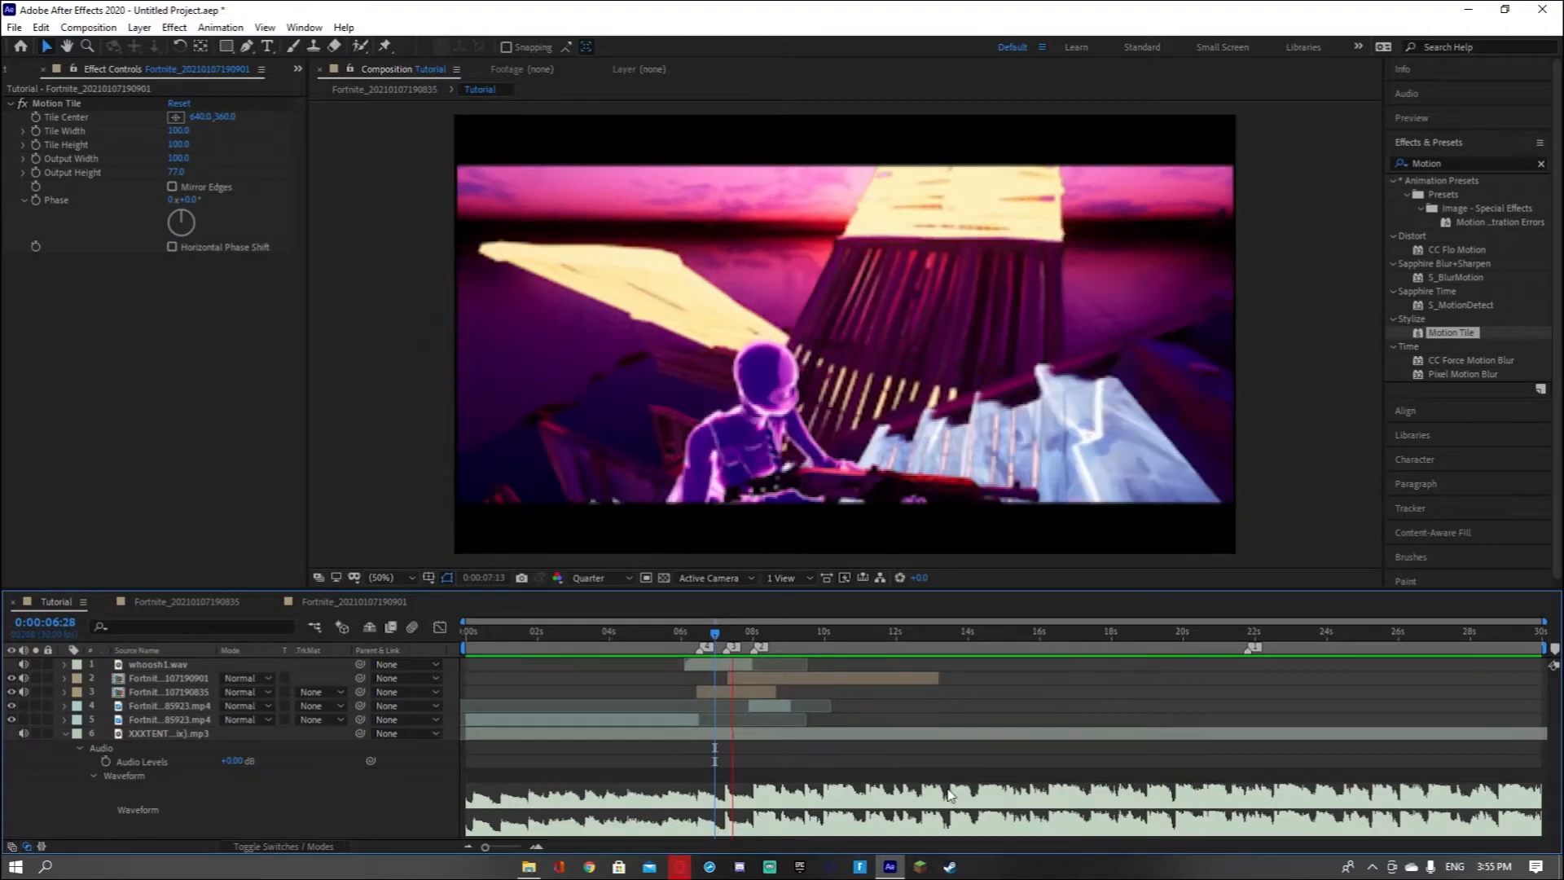
key(space)
drag(723, 635, 681, 636)
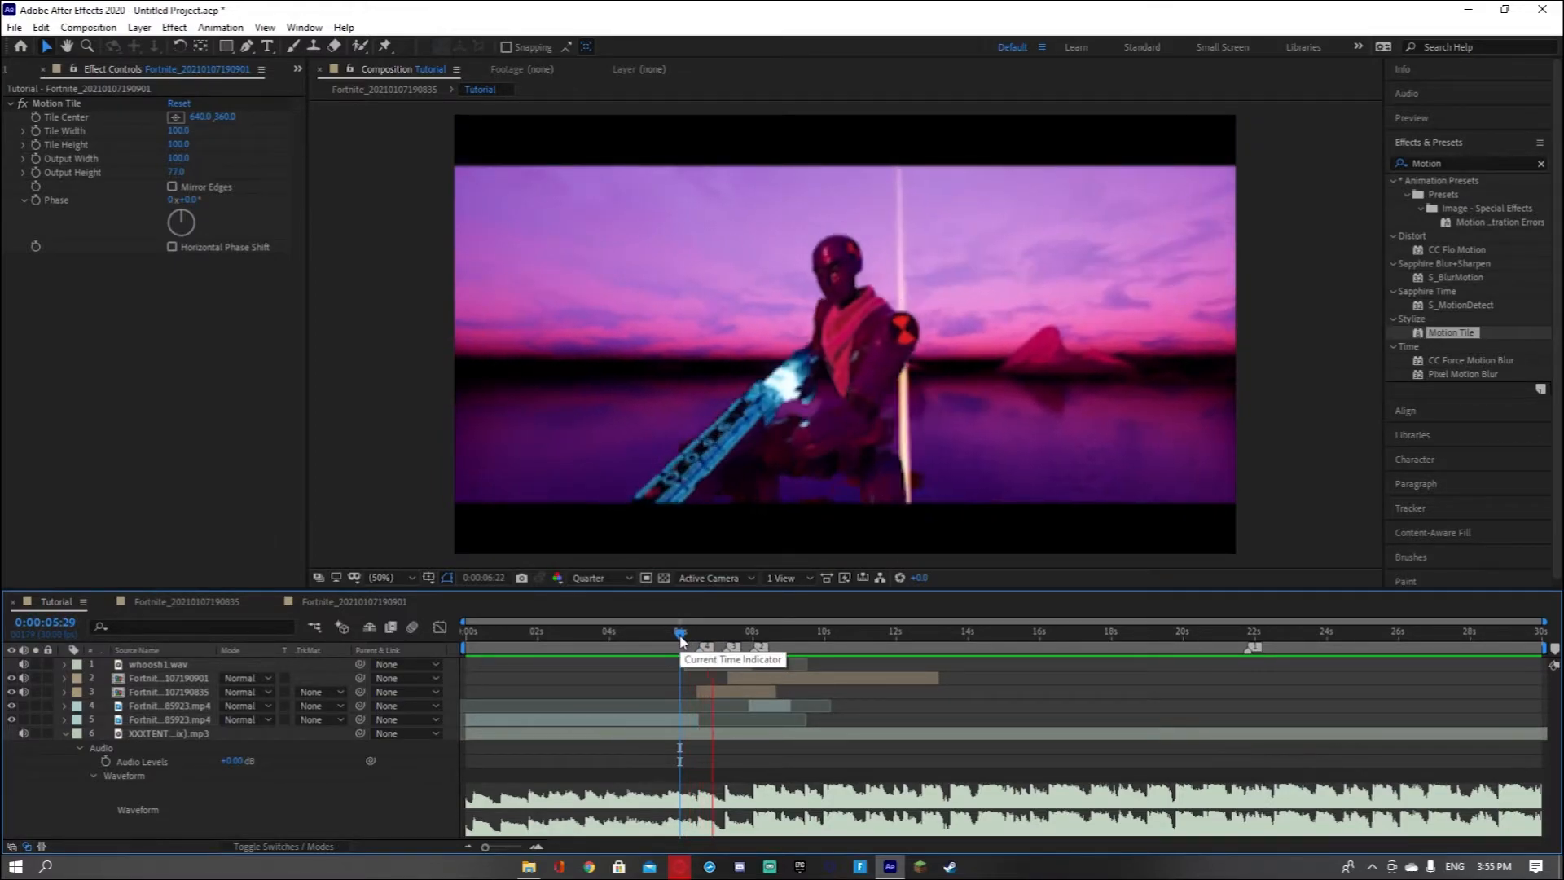
key(space)
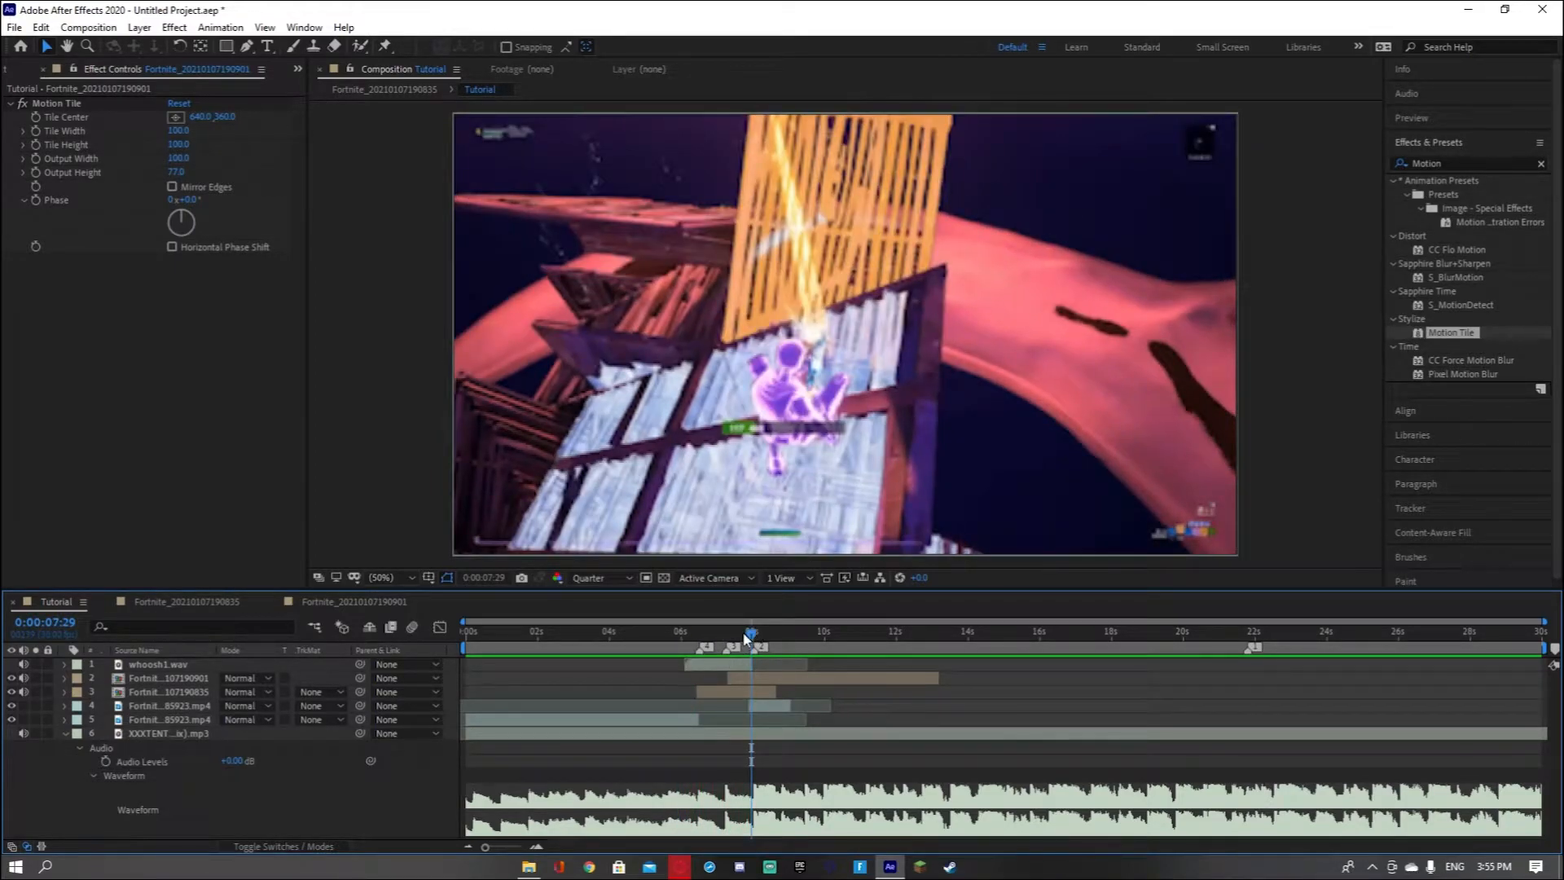
Split whoosh1.wav at 0:00:07:04, near the end of the first cinematic insert, and delete the remainder
drag(747, 638, 722, 638)
click(726, 667)
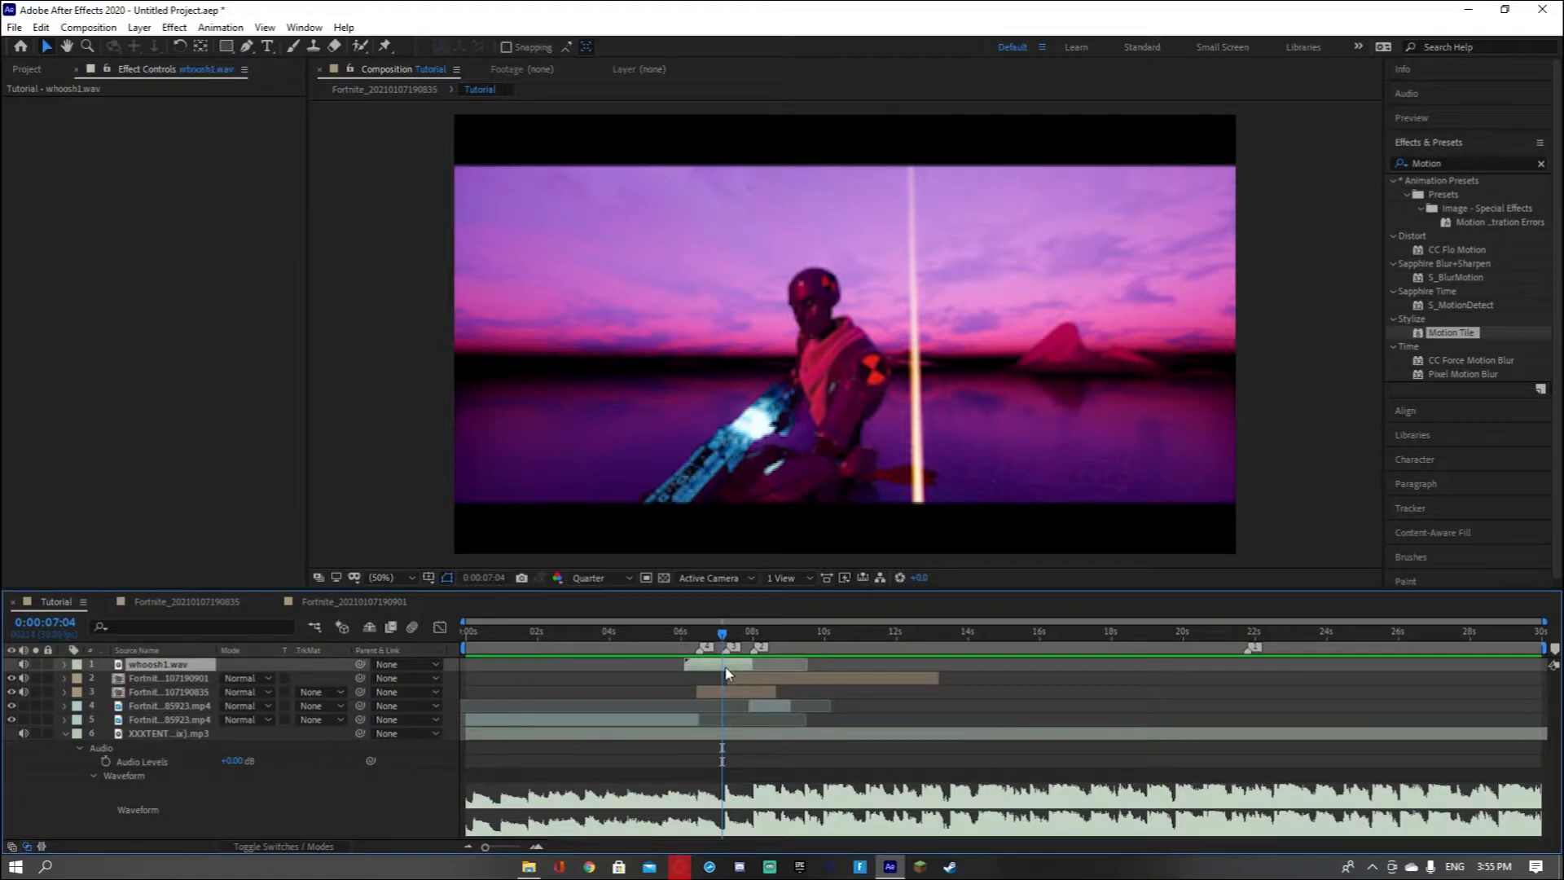
key(ctrl+d)
key(Delete)
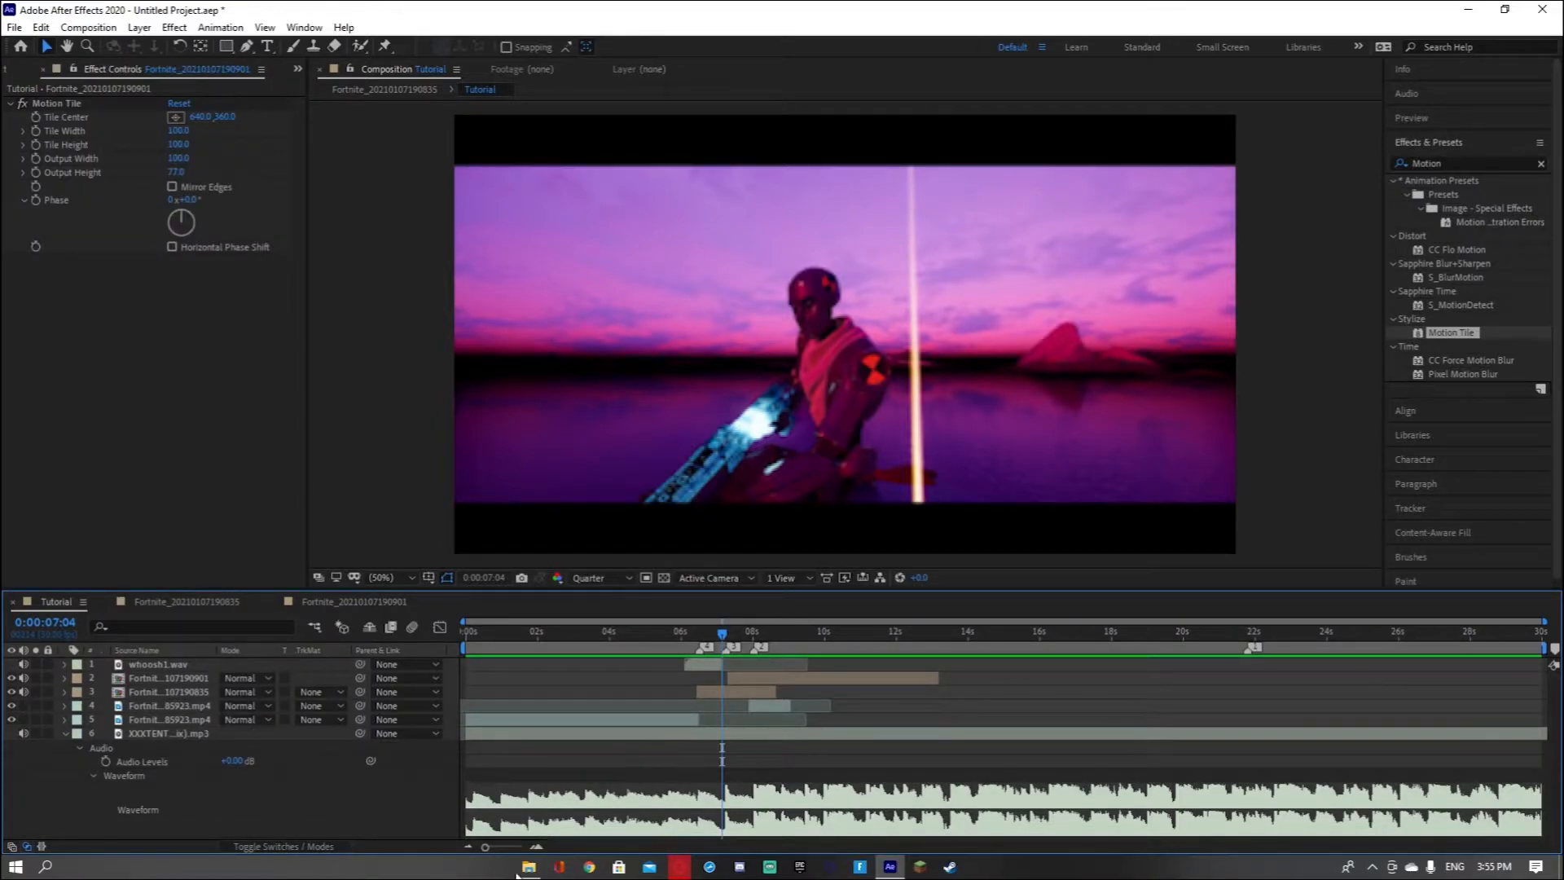
Add a second whoosh1.wav as the top layer, starting at about 7 seconds, and reveal its waveform
click(10, 73)
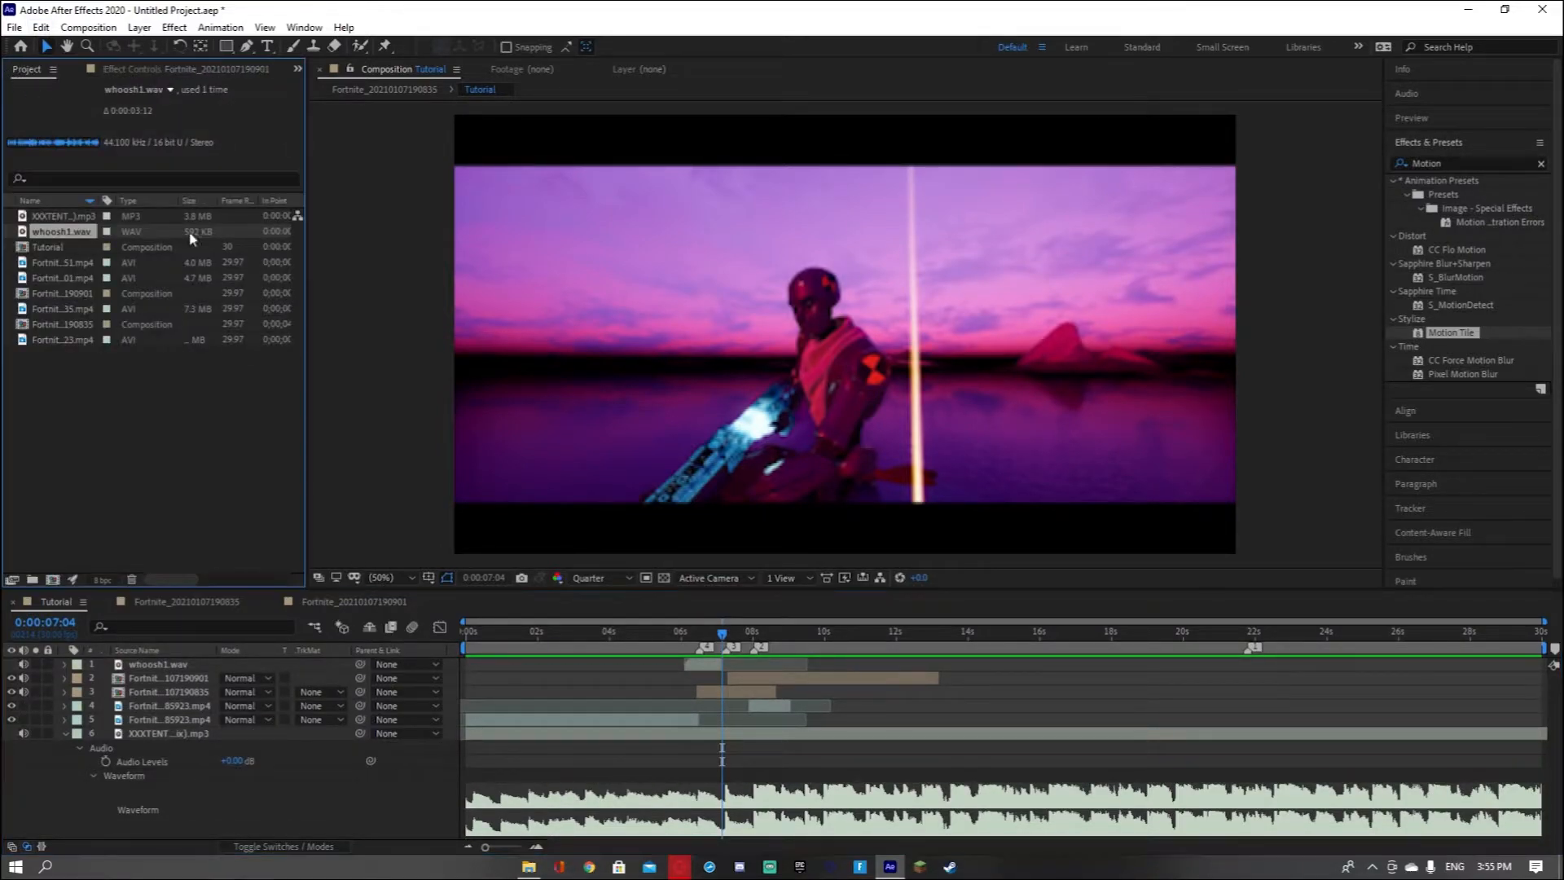
drag(57, 237, 160, 661)
drag(506, 667, 764, 715)
click(65, 665)
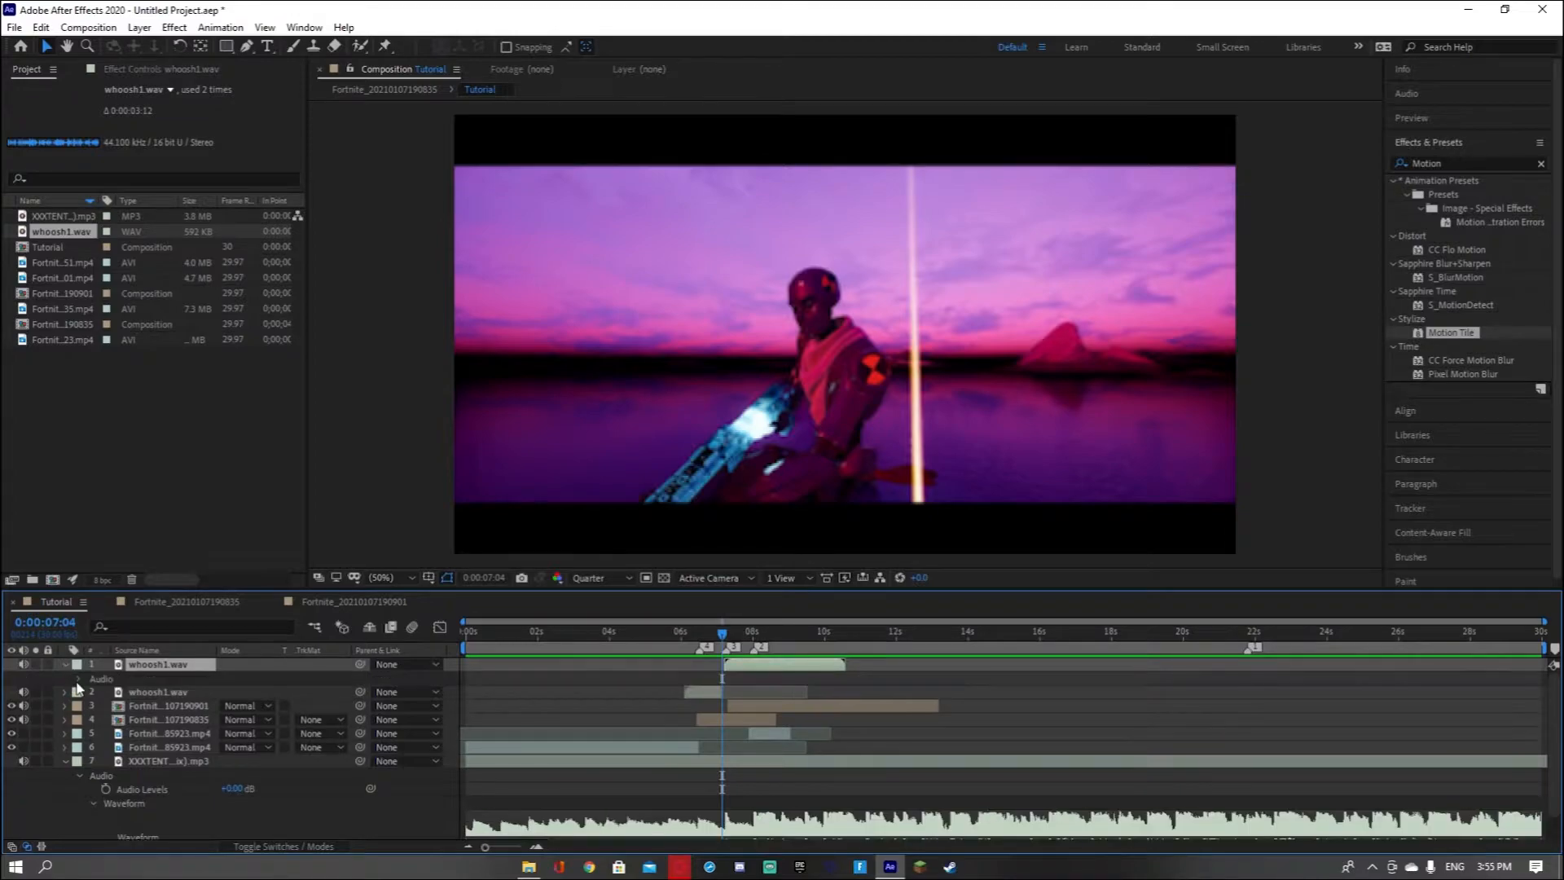
Split the second whoosh1.wav at 0:00:08:10 and delete the part after the split
drag(724, 640, 765, 645)
key(ctrl+d)
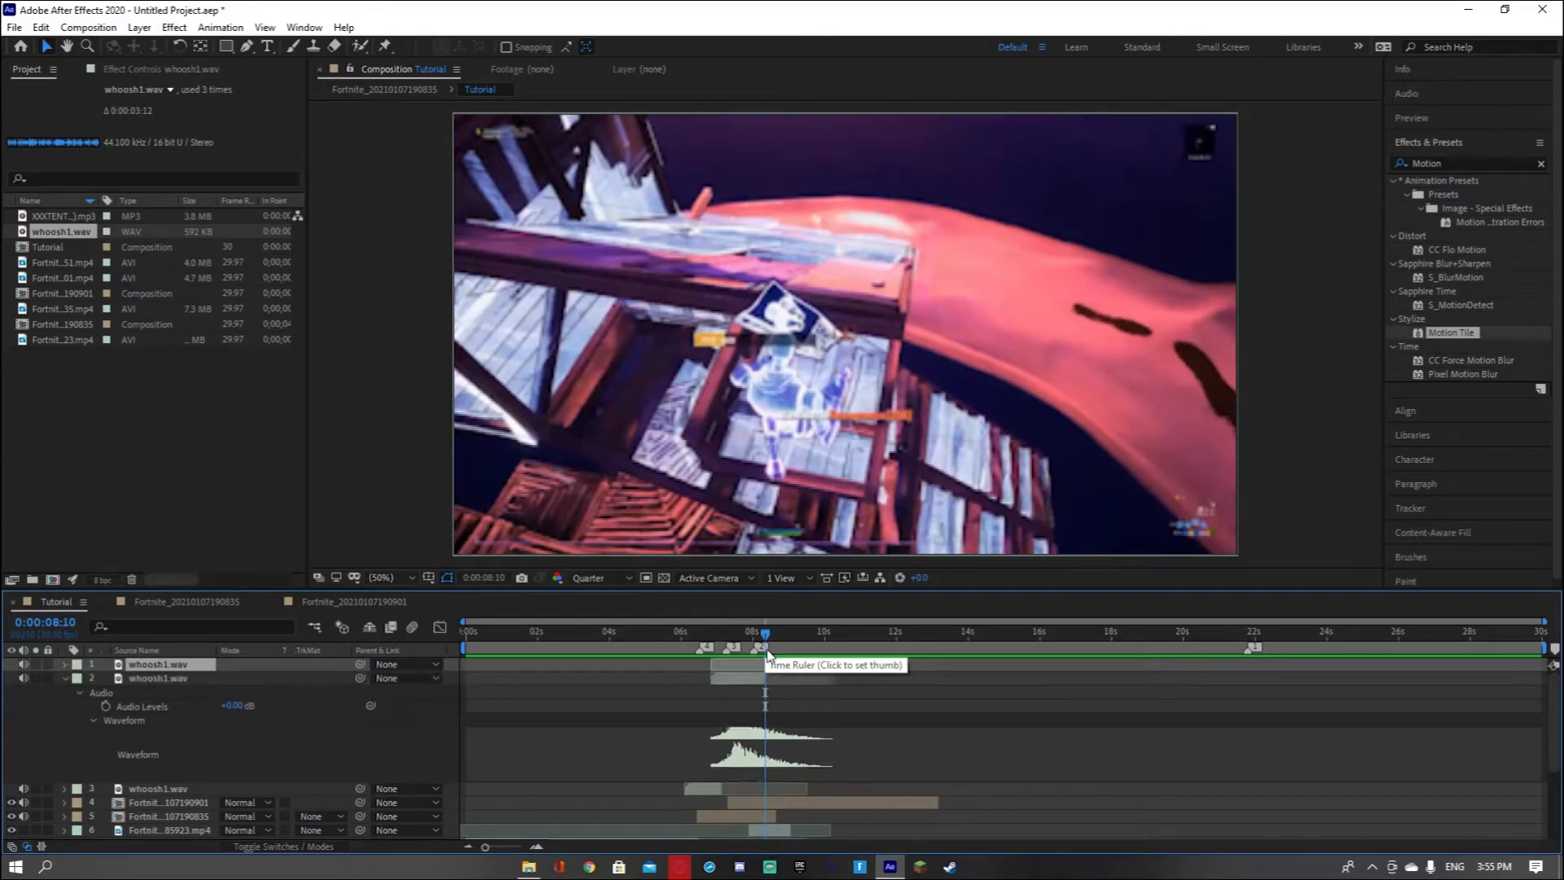
key(Delete)
Play both inserts with their whooshes from 0:00:05:16, and stop at 0:00:08:21
drag(766, 640, 664, 648)
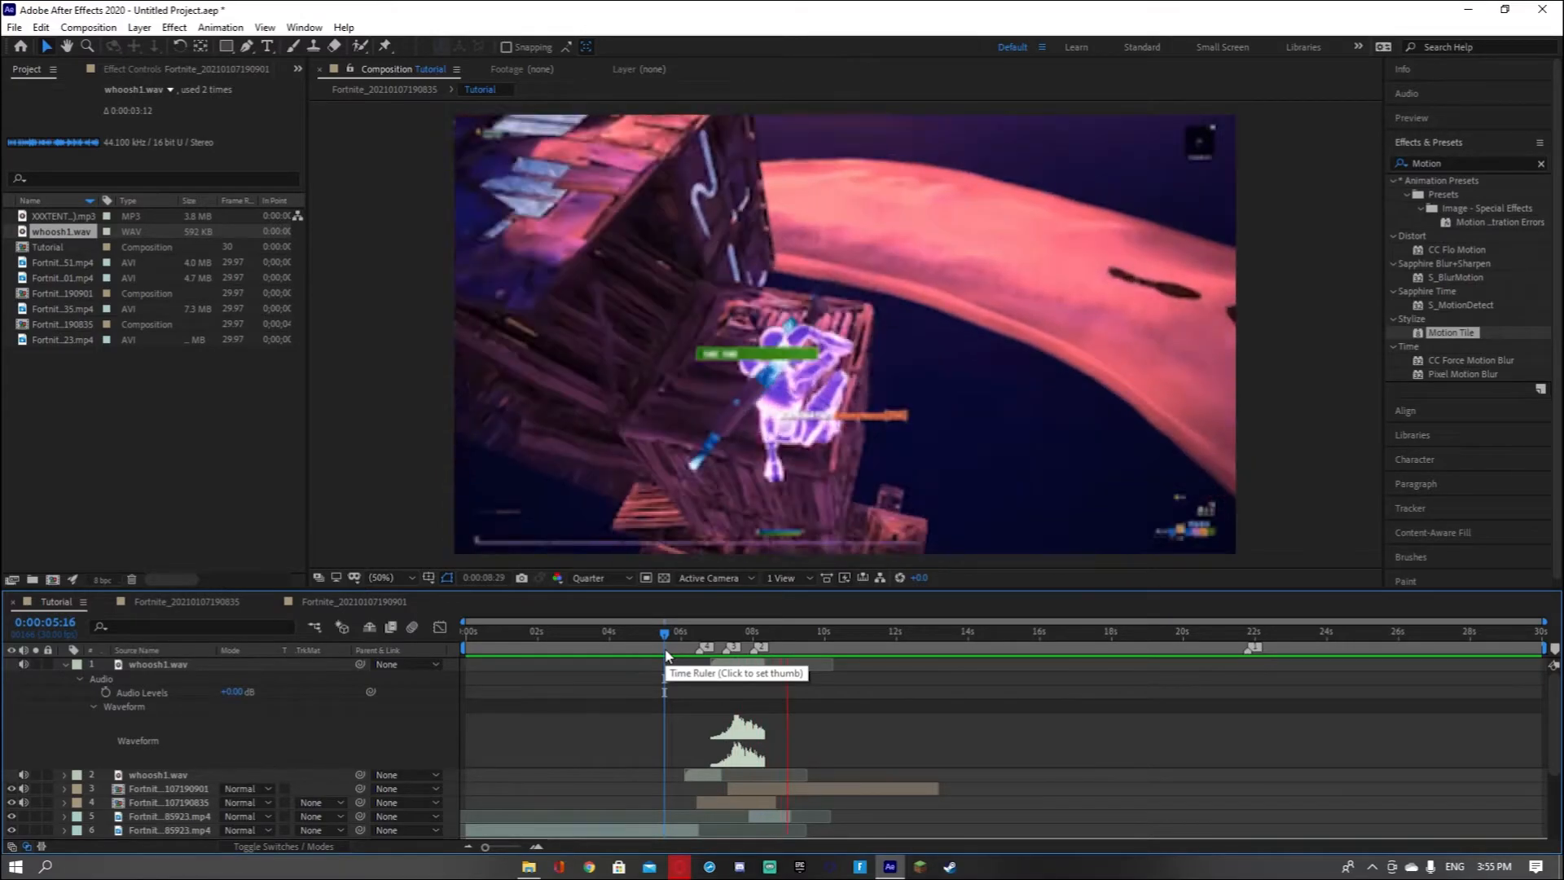
key(space)
click(778, 634)
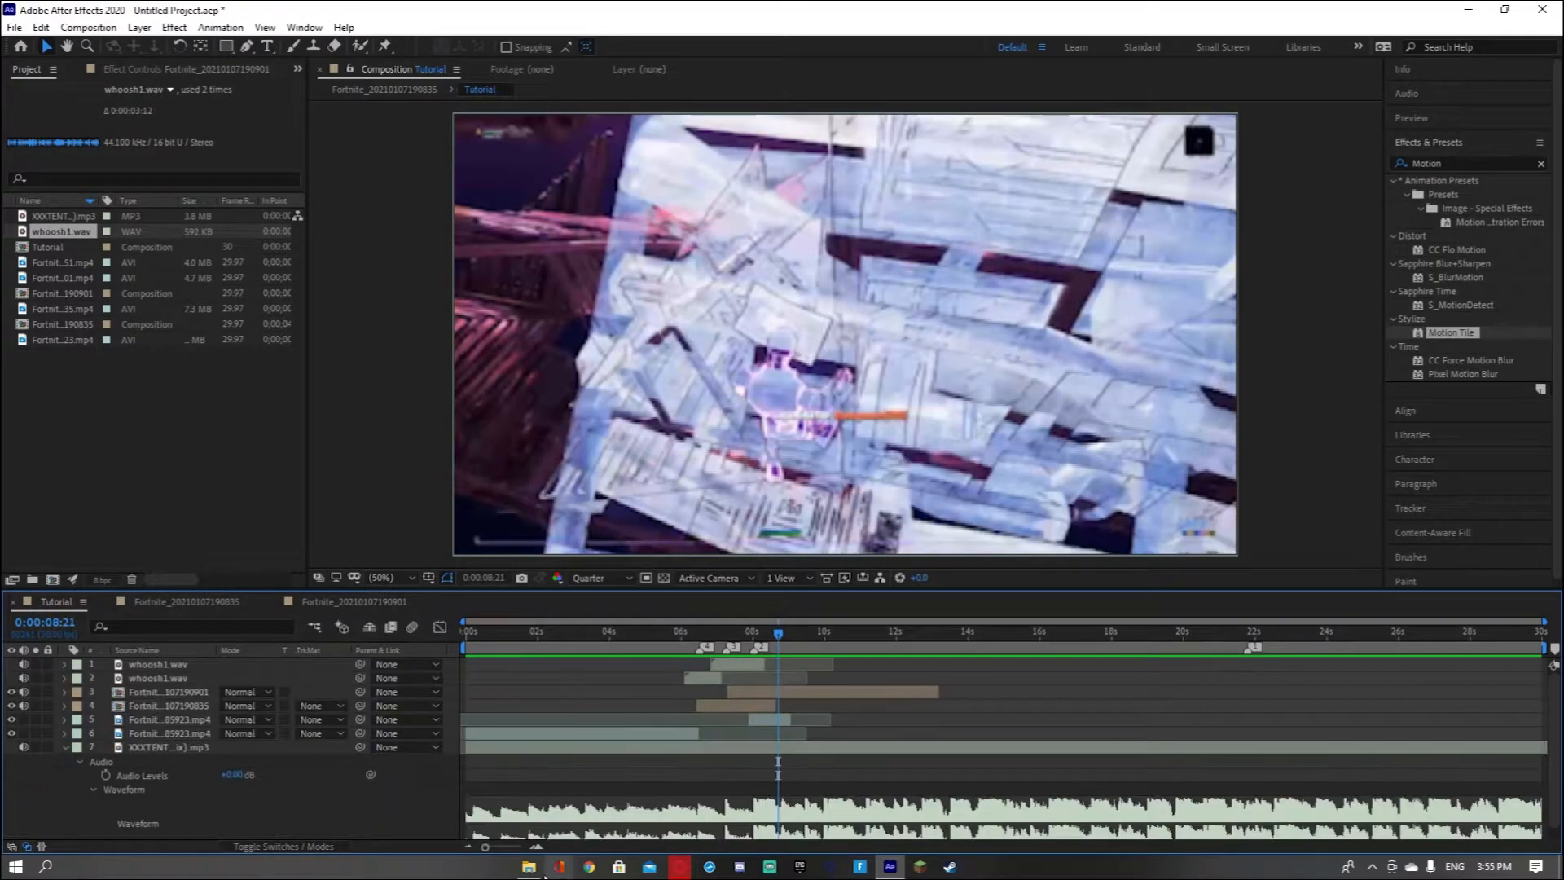
Bring the Fortnite Gold Pump sound effect from the Sound effects folder into the Tutorial composition as the top layer
click(528, 866)
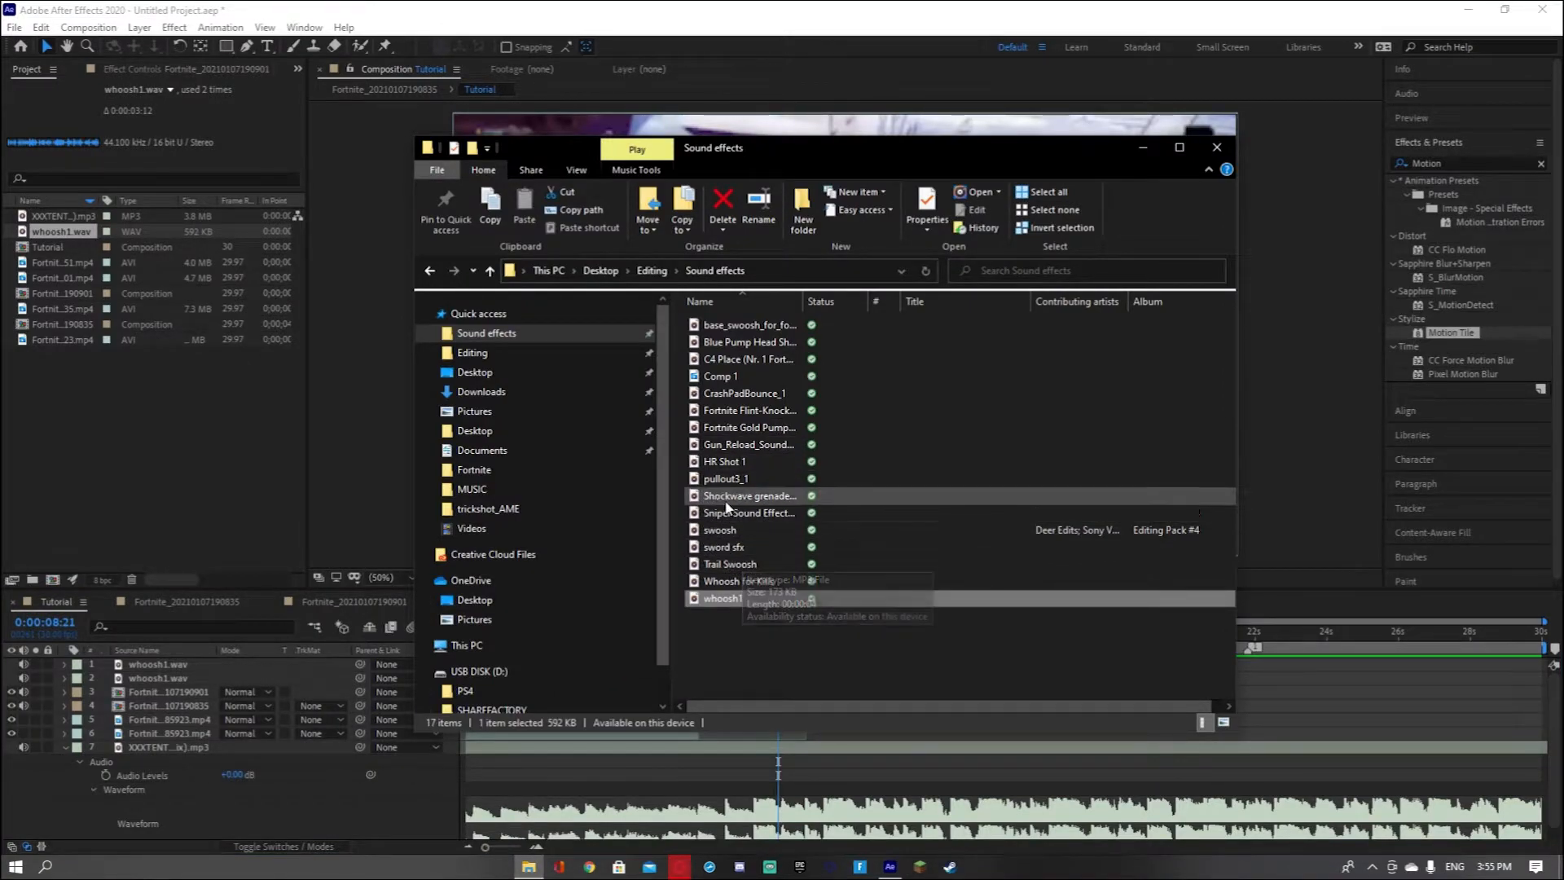
drag(741, 427, 219, 706)
click(495, 730)
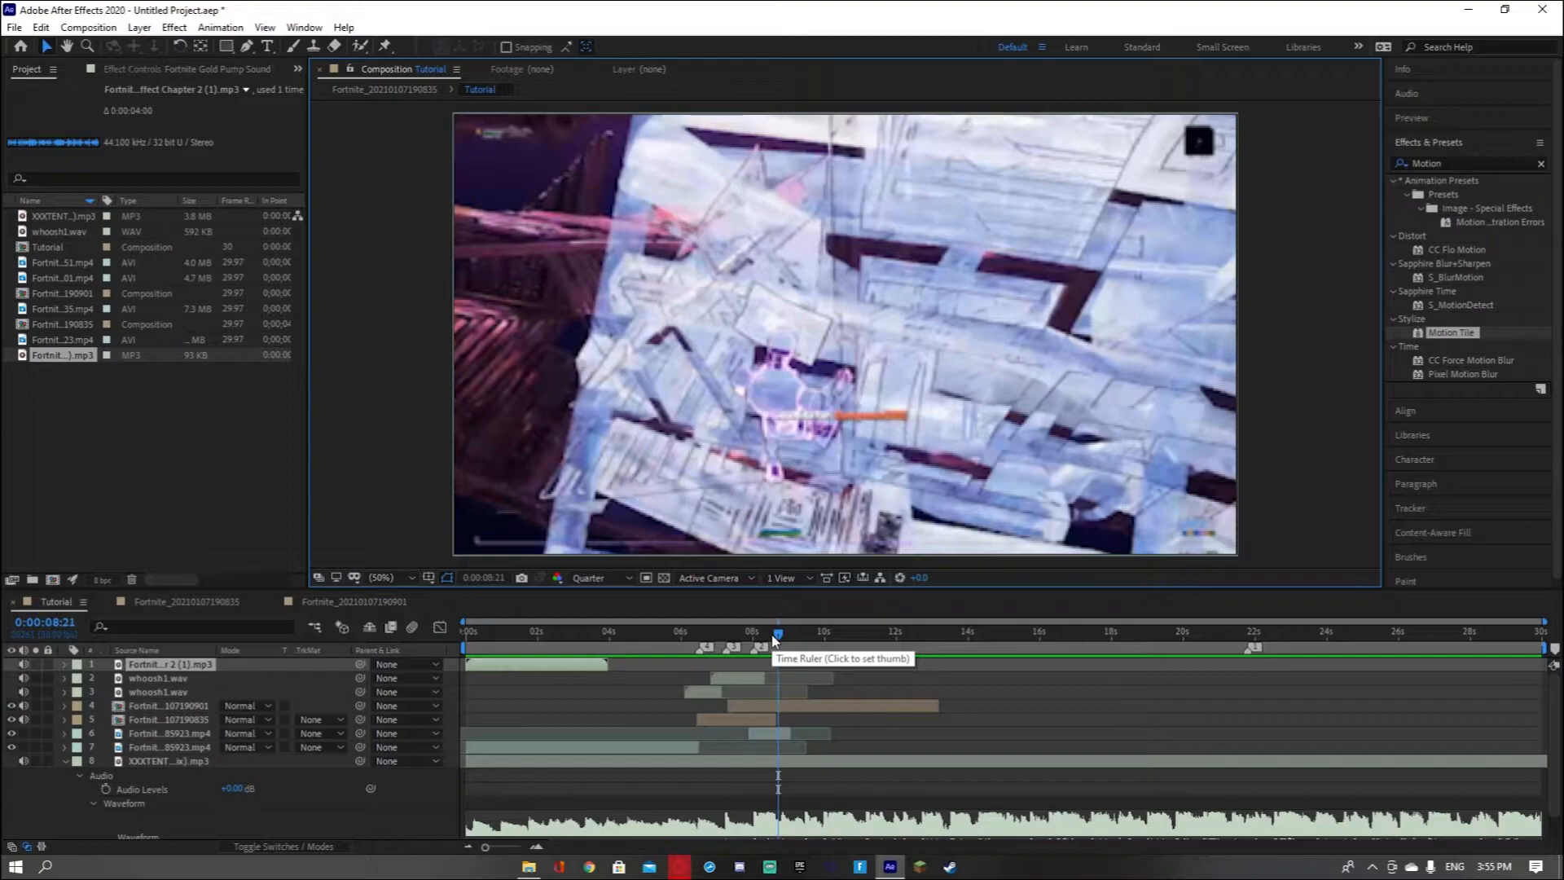
Save the project as Tutorial in the Downloads folder
key(ctrl+s)
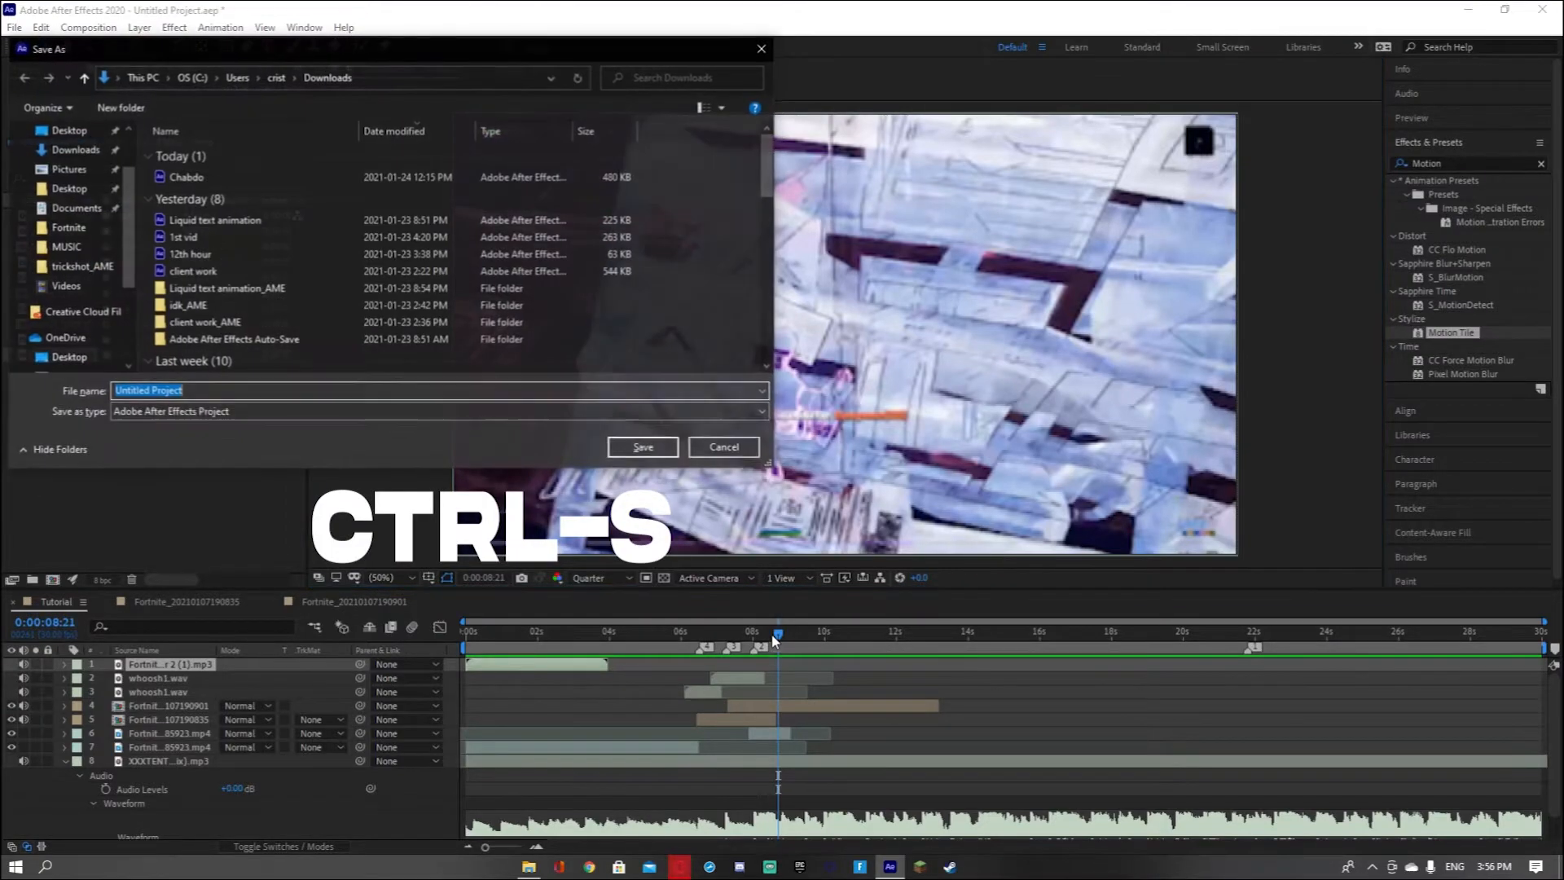
key(BackSpace)
text(Tutorial)
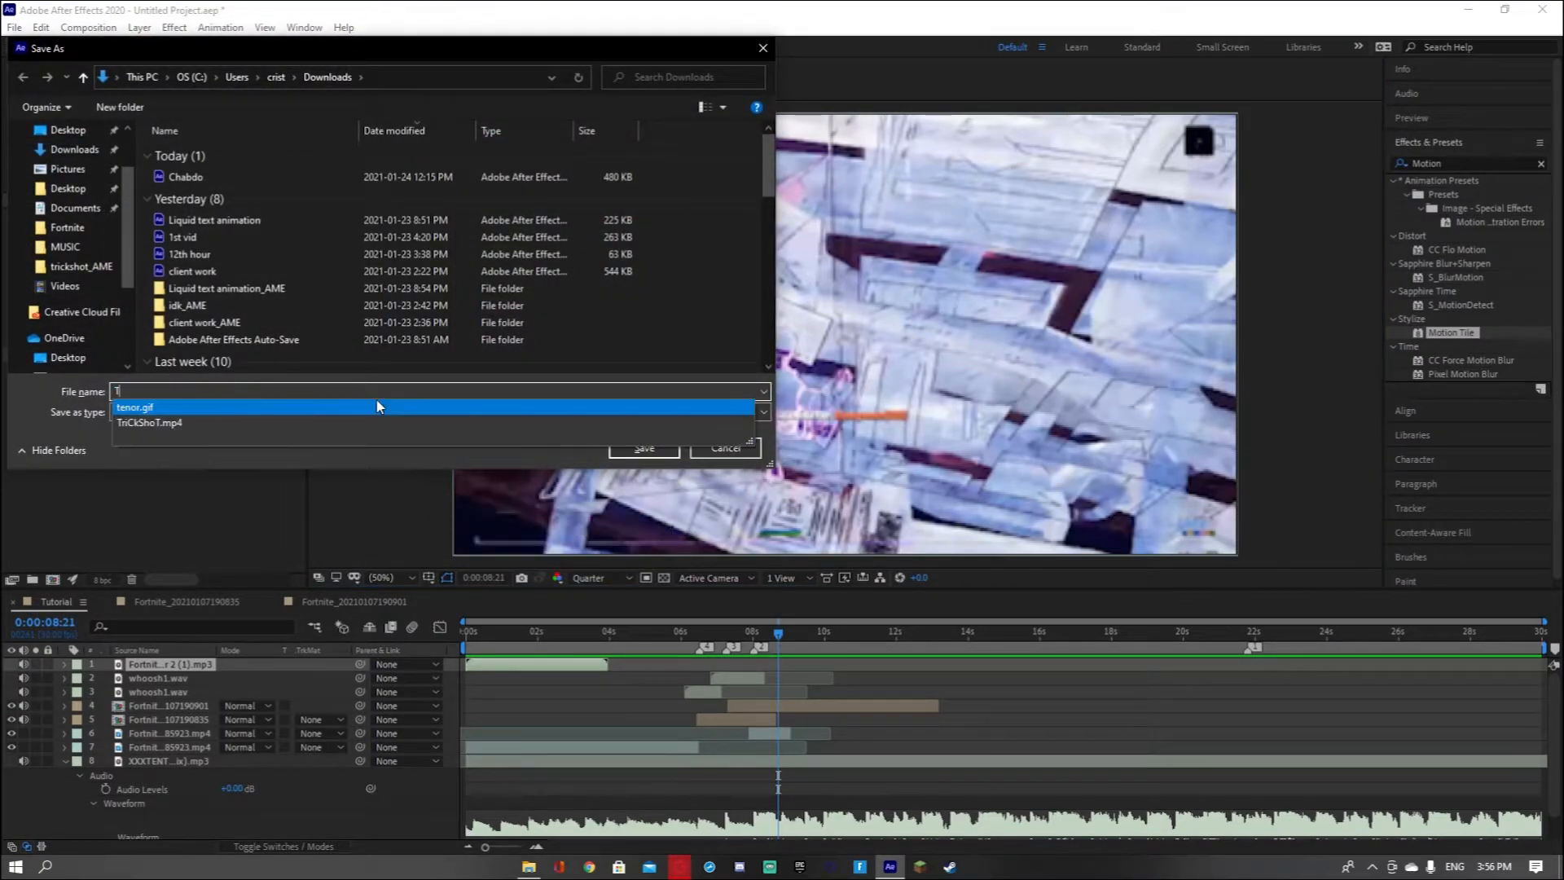
click(625, 455)
Reveal the pump sound's waveform and move the layer so its peak lines up with the gunshot at 0:00:07:27
drag(767, 641, 748, 637)
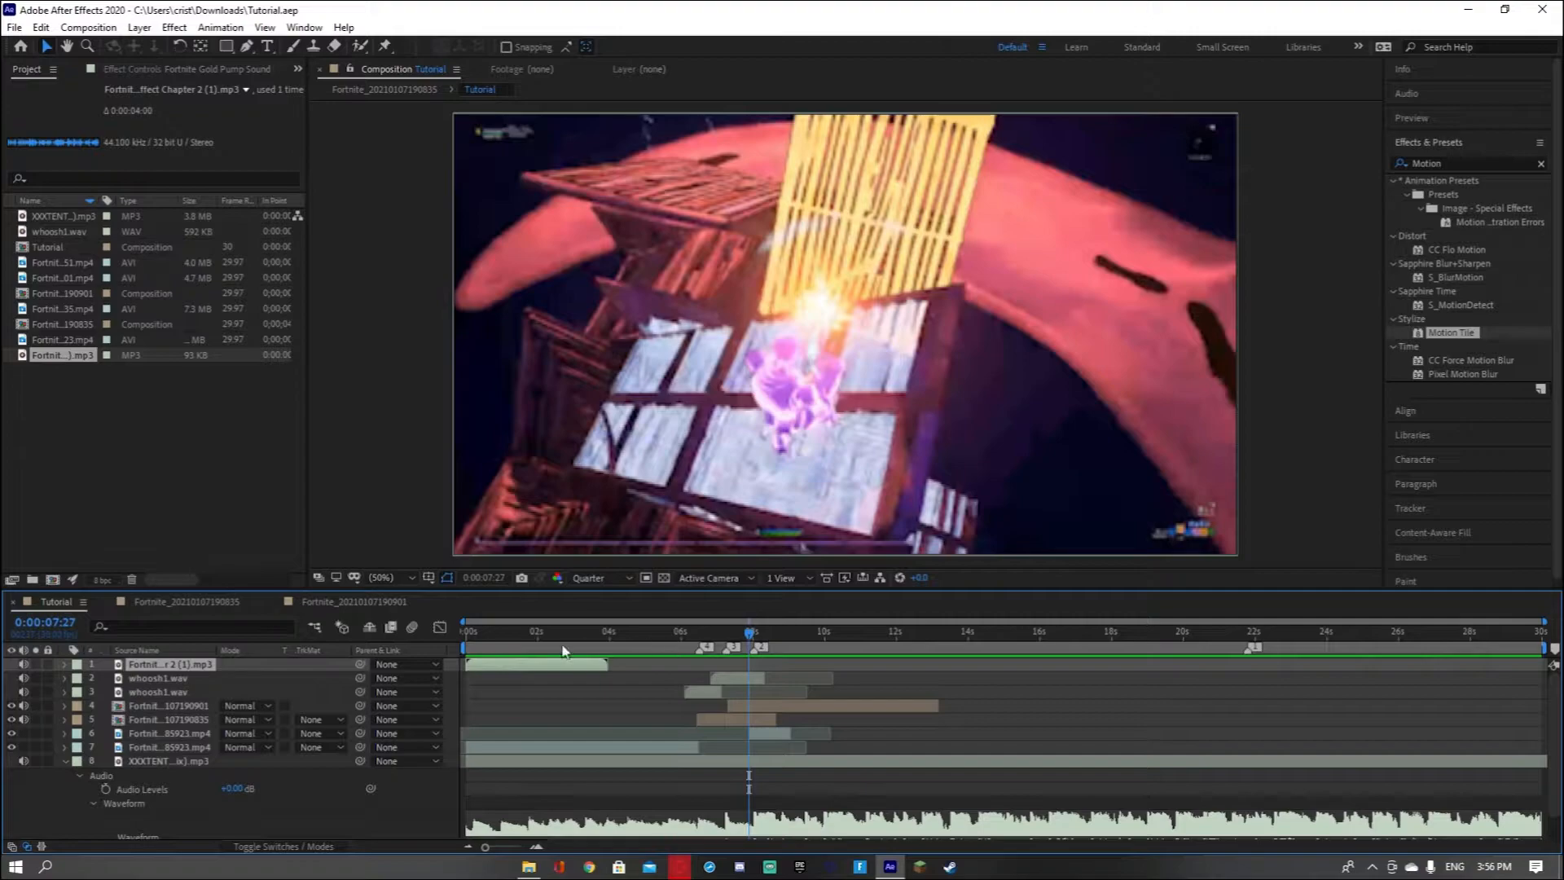
key(l)
key(l)
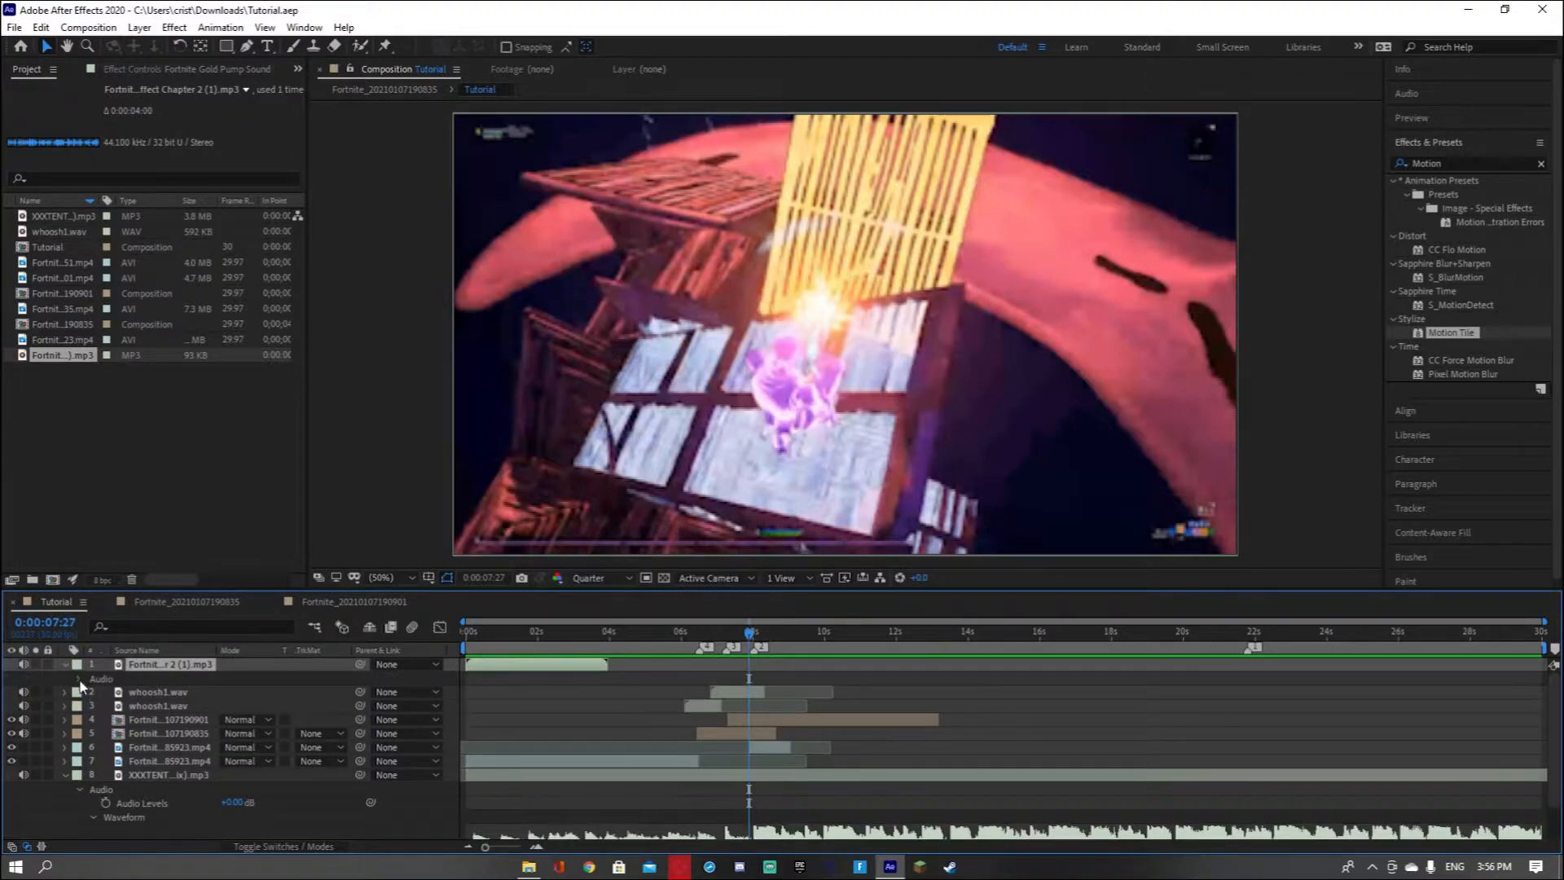
drag(530, 670, 758, 658)
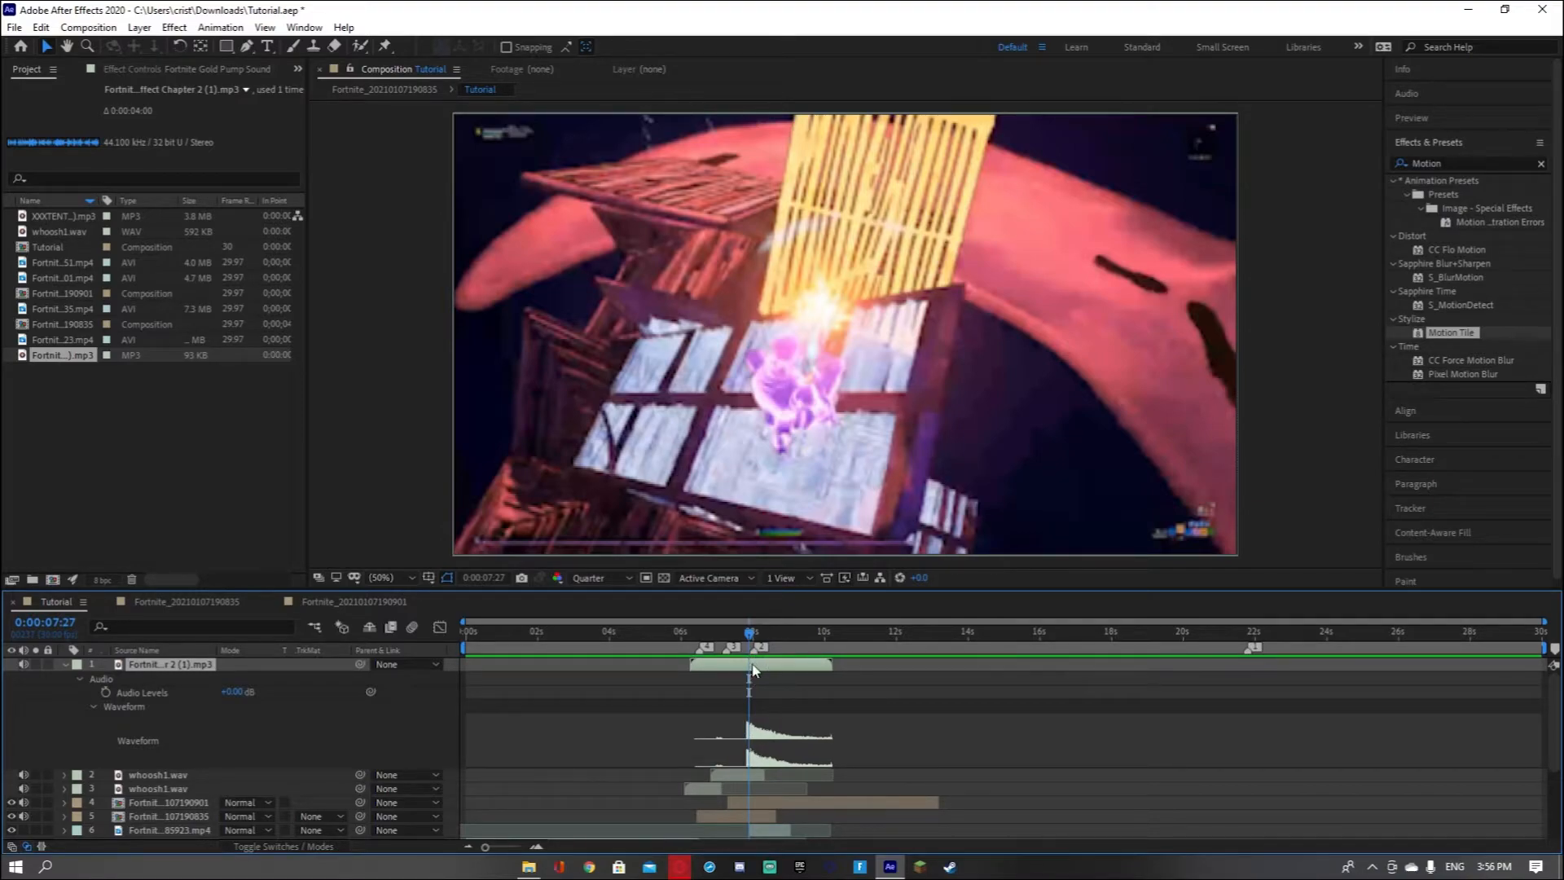
Play the gunshot with its pump sound from 0:00:07:17 and again from 0:00:06:04, and collapse the sound's layer
drag(757, 669, 738, 642)
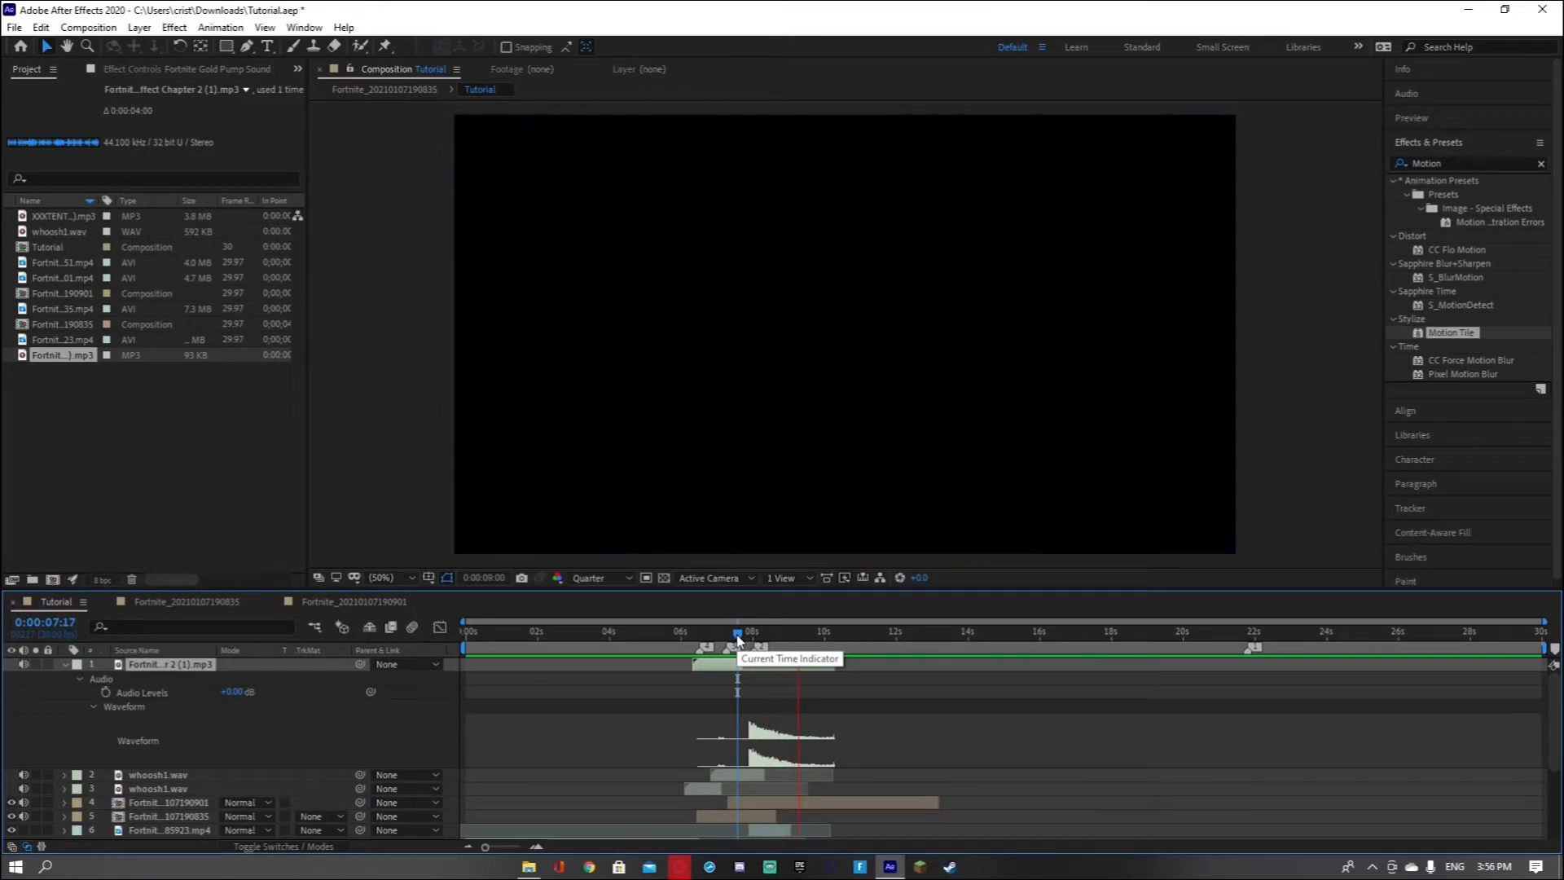
click(686, 634)
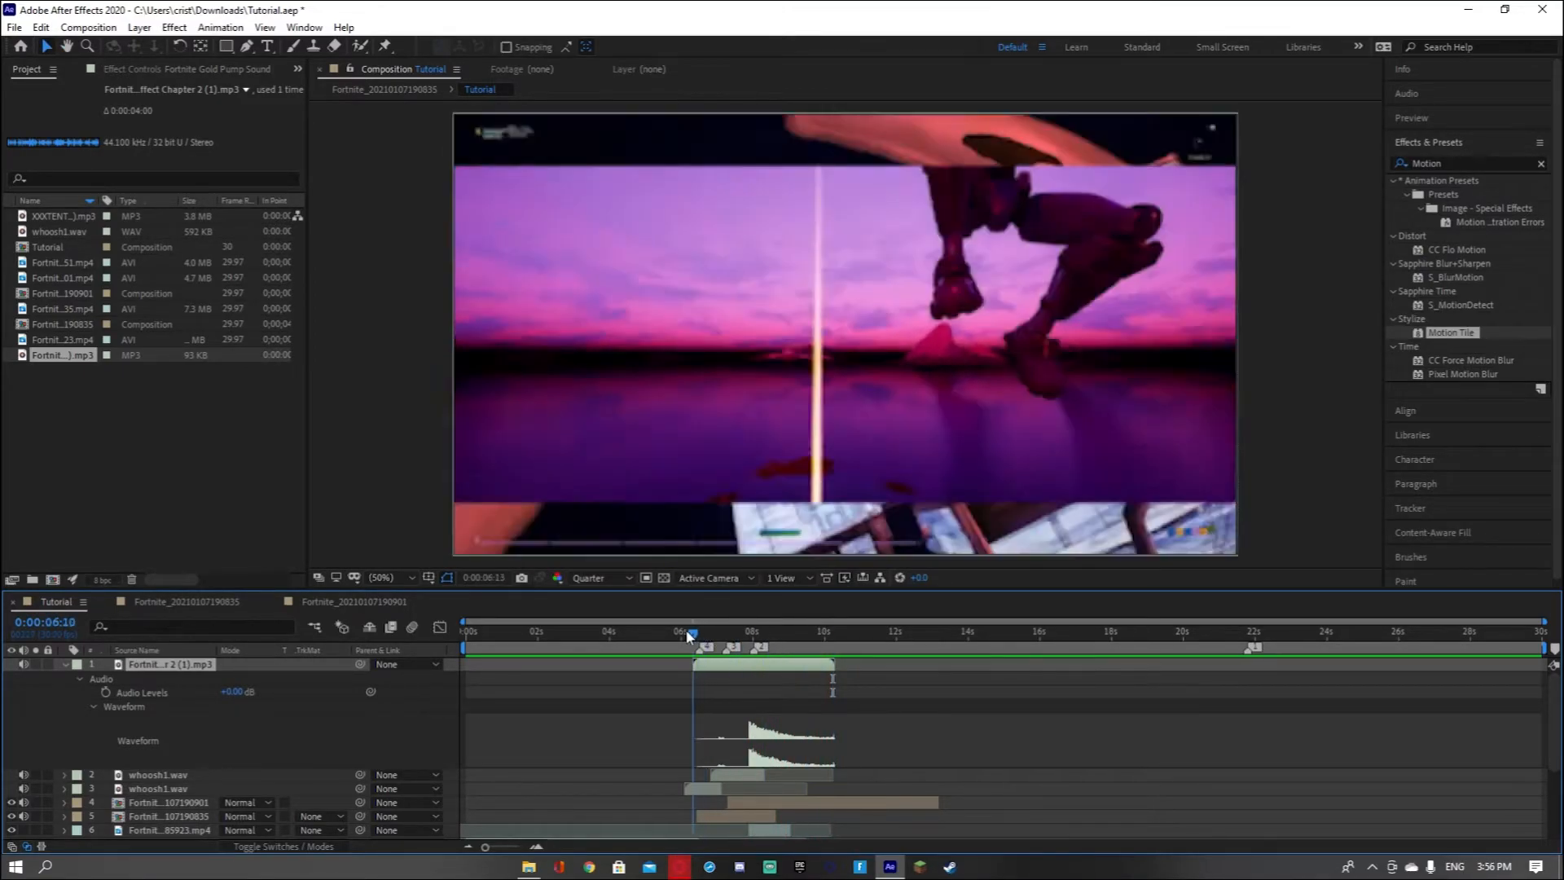
key(space)
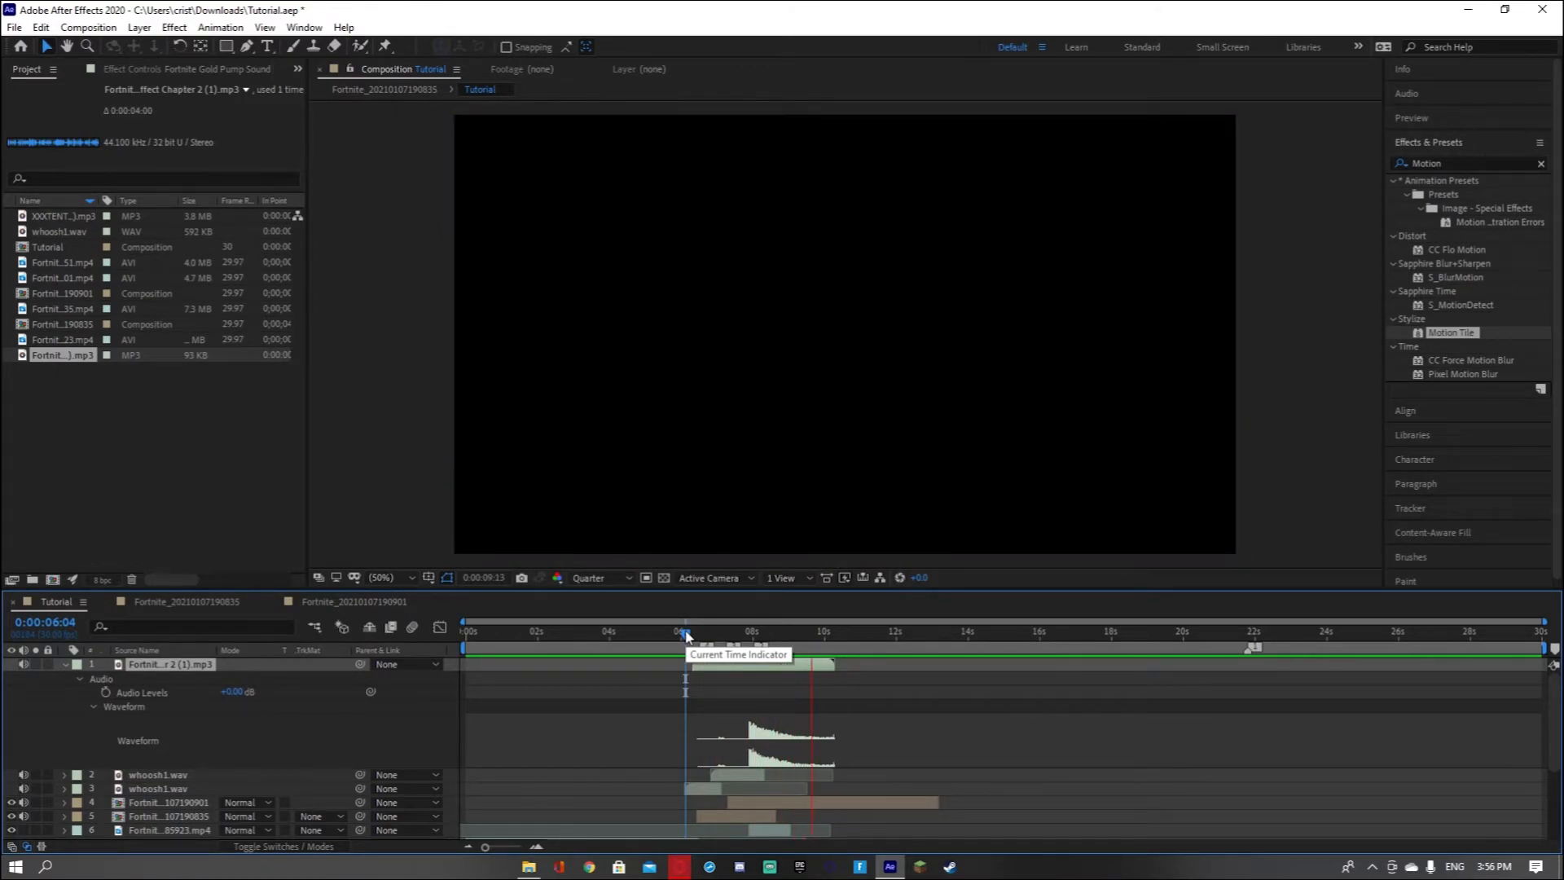
click(65, 664)
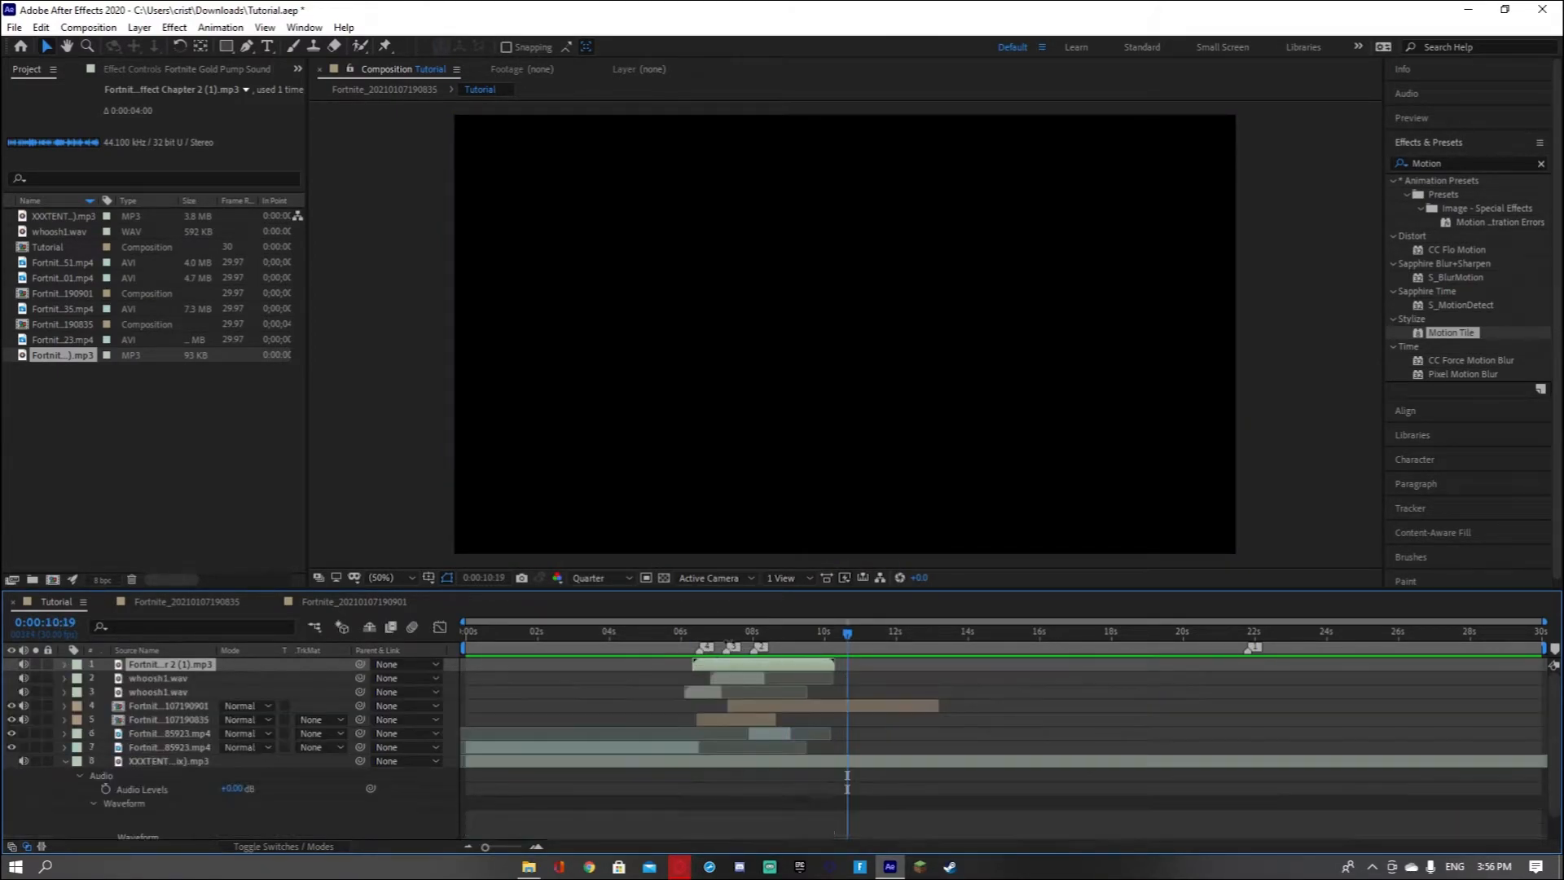
Look through the clips in the project to choose the cinematic that follows the gameplay at about 9 seconds
drag(728, 633, 791, 647)
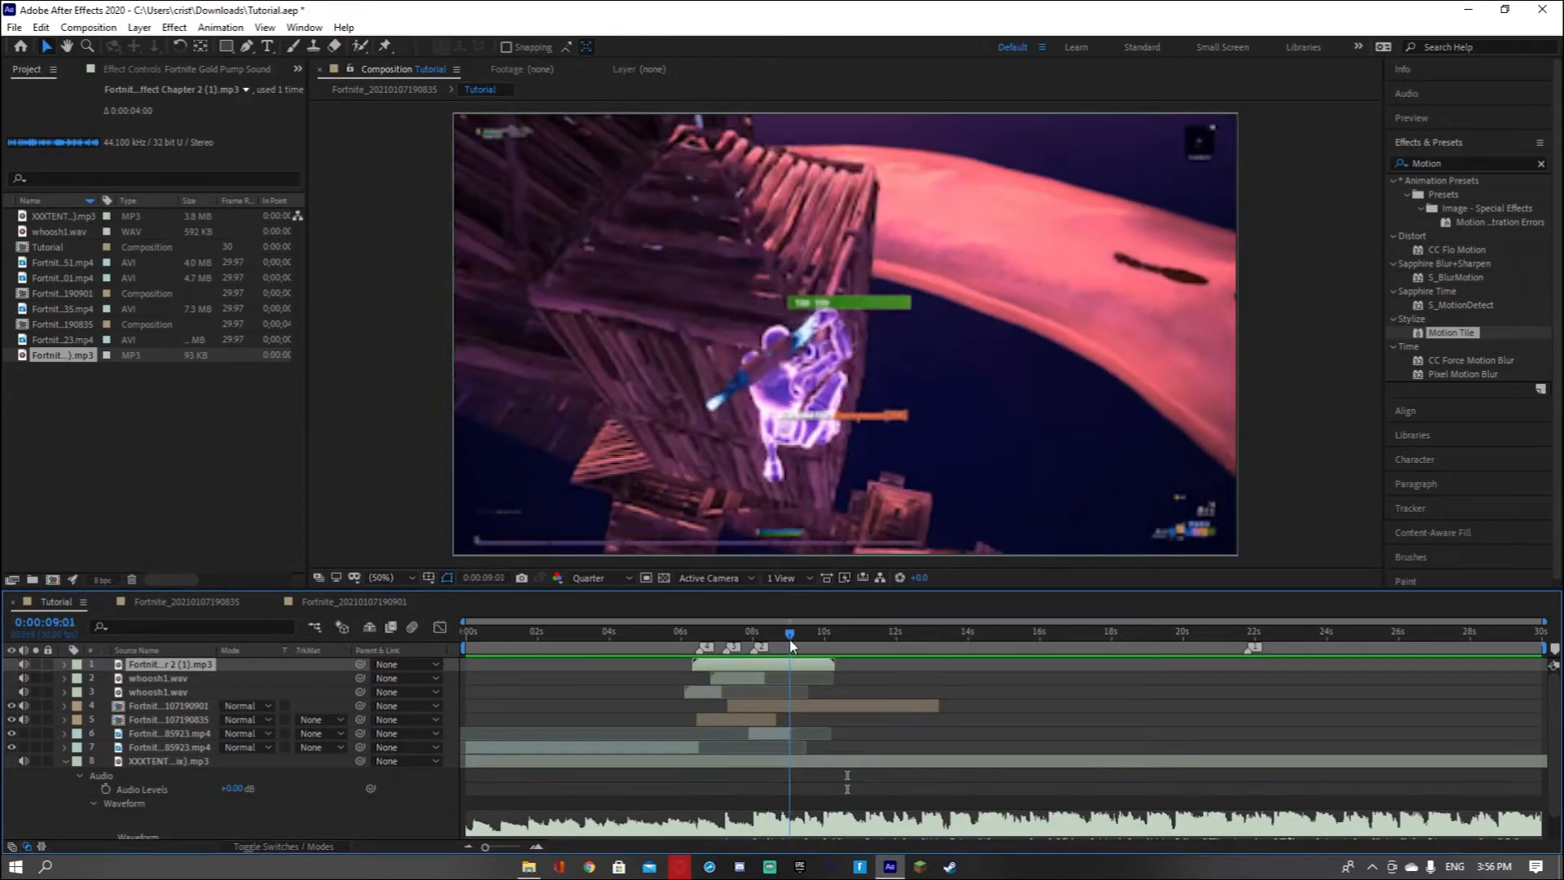
click(33, 308)
click(46, 292)
click(47, 277)
click(50, 262)
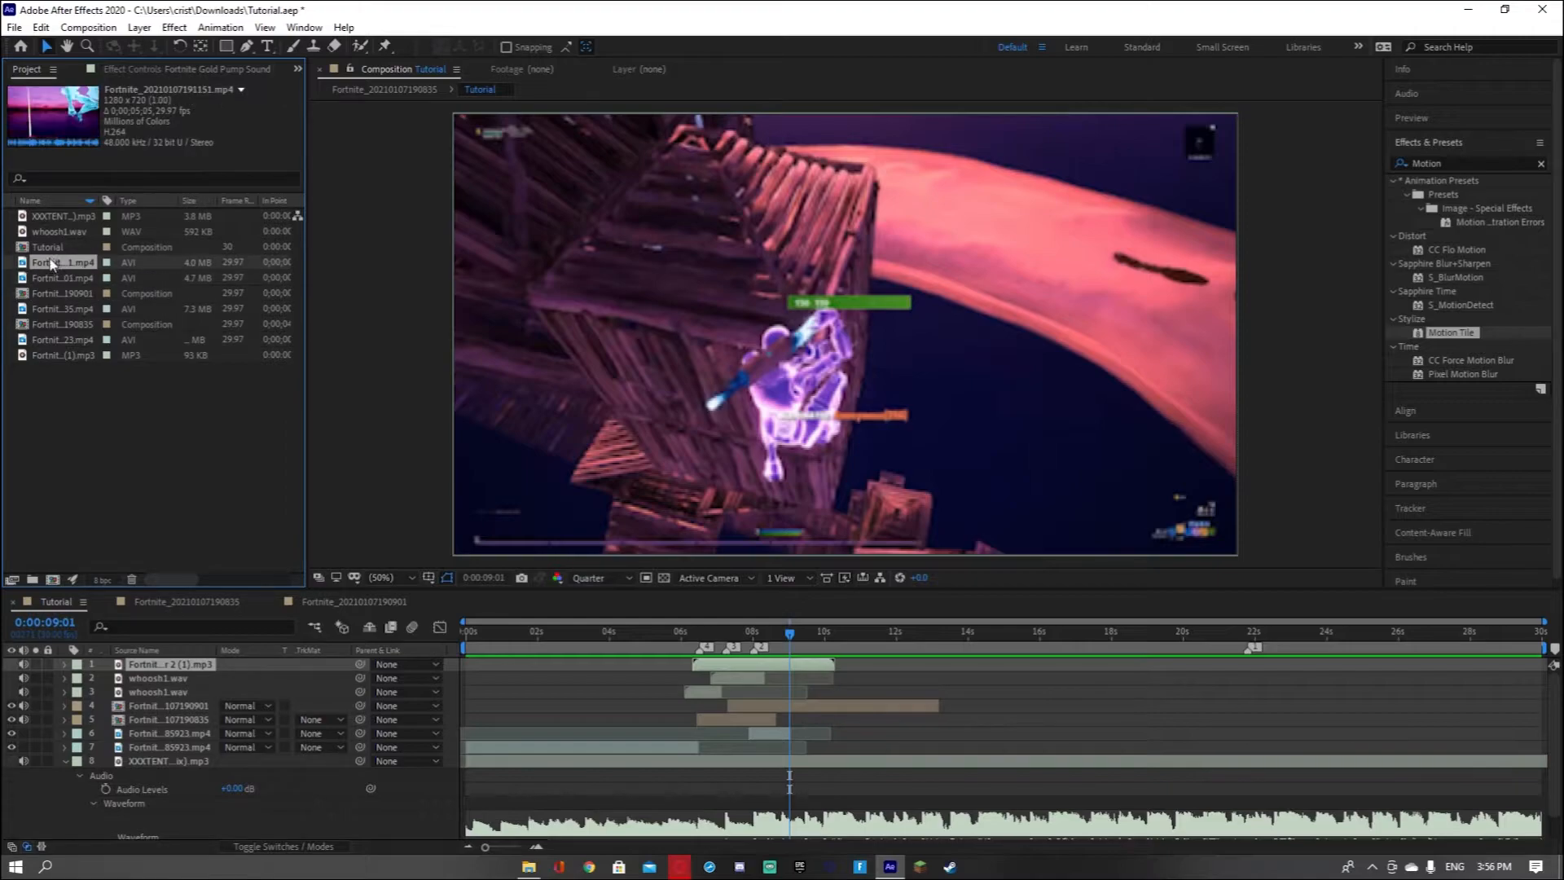
click(51, 233)
click(58, 308)
click(58, 323)
click(60, 341)
click(58, 296)
click(57, 311)
click(57, 324)
click(58, 310)
click(59, 297)
click(58, 278)
click(60, 262)
click(64, 247)
Add Fortnite_20210107191151.mp4 as the top layer starting at about 10 seconds, and set the current time to 0:00:08:23
click(63, 263)
drag(233, 662, 244, 663)
drag(574, 665, 931, 693)
drag(796, 632, 781, 641)
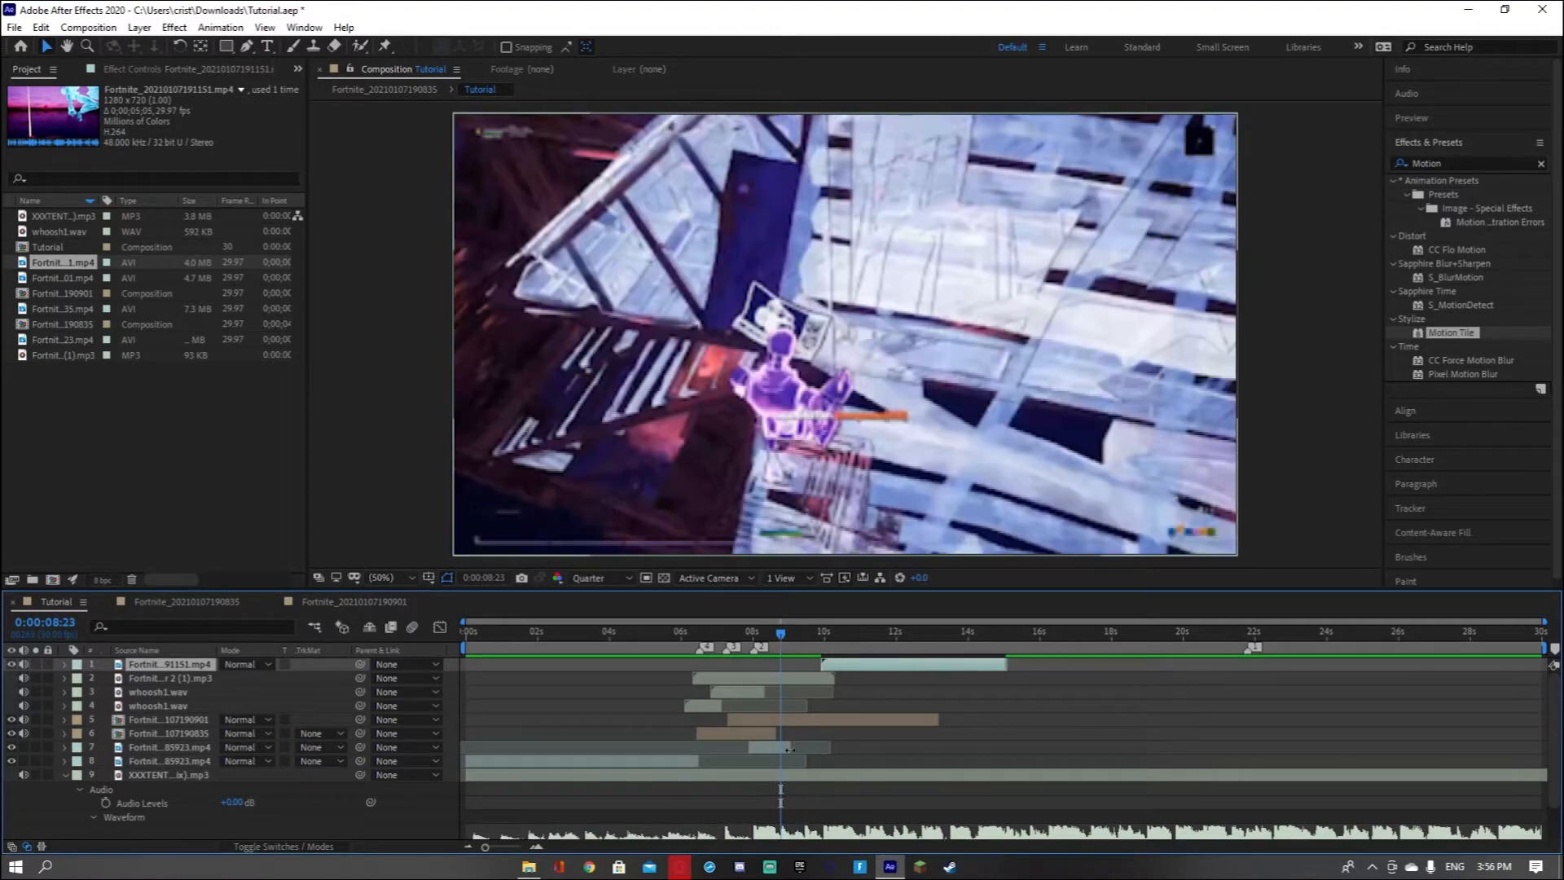
key(ctrl+a)
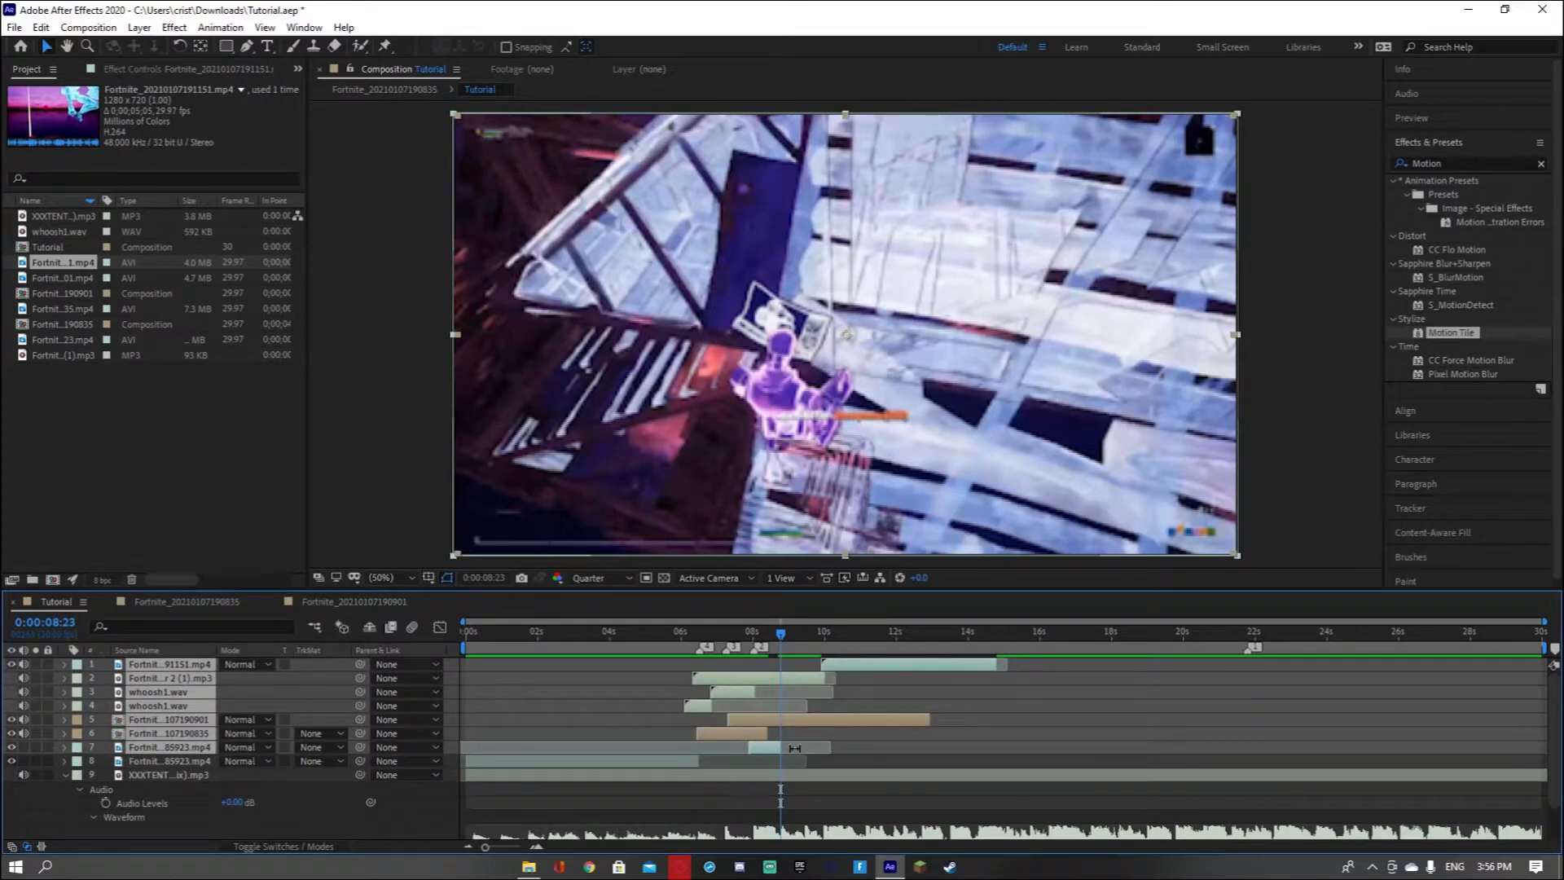
click(51, 32)
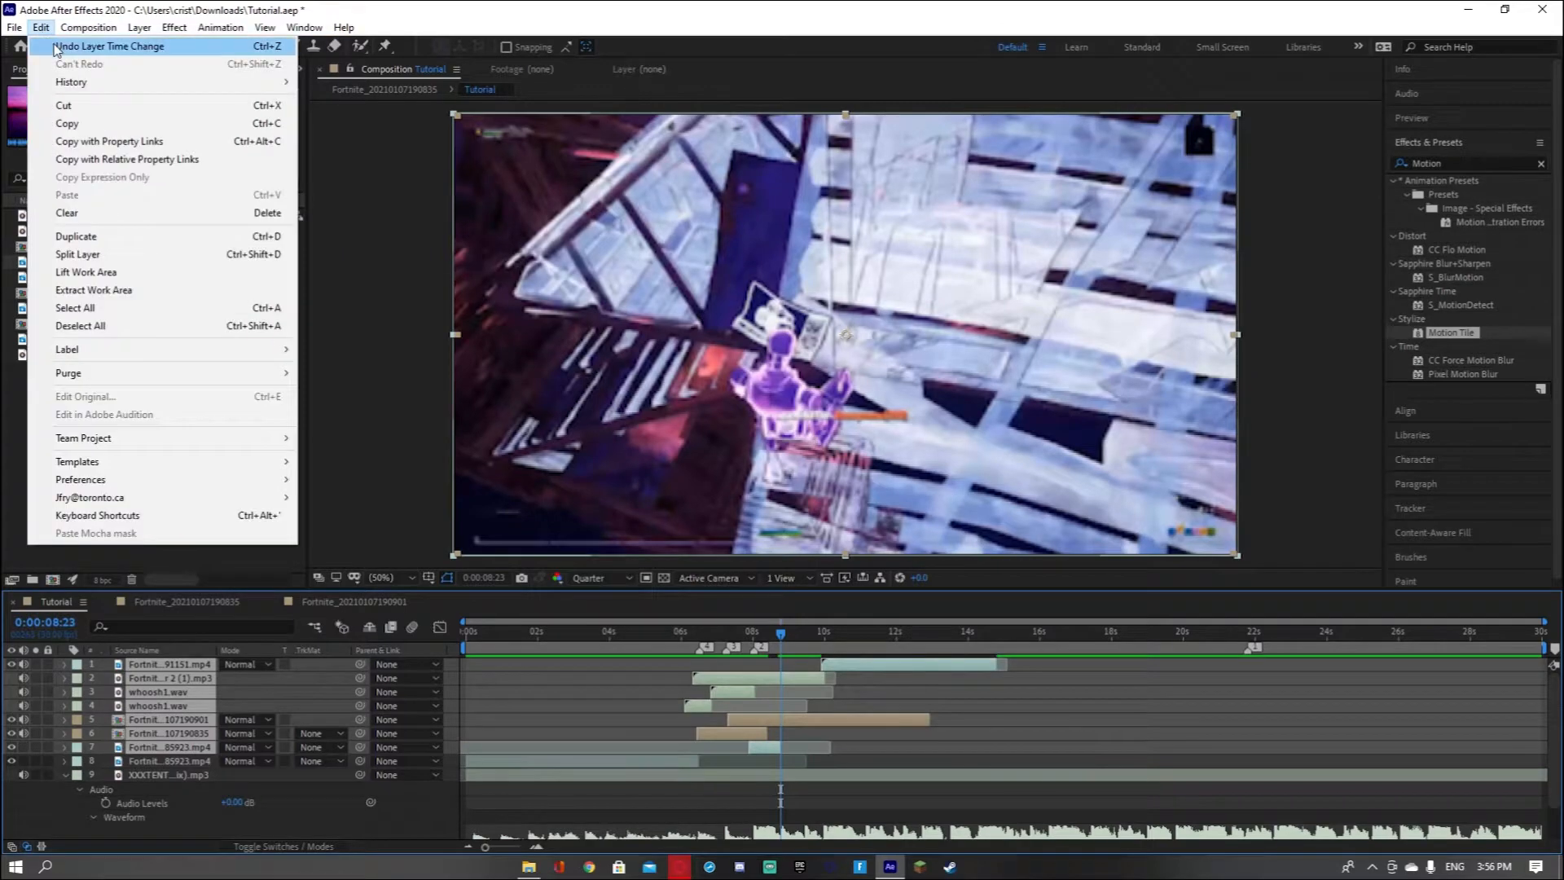
click(272, 607)
Collapse the song layer and trim the end of the second gameplay clip to 0:00:08:23
click(65, 774)
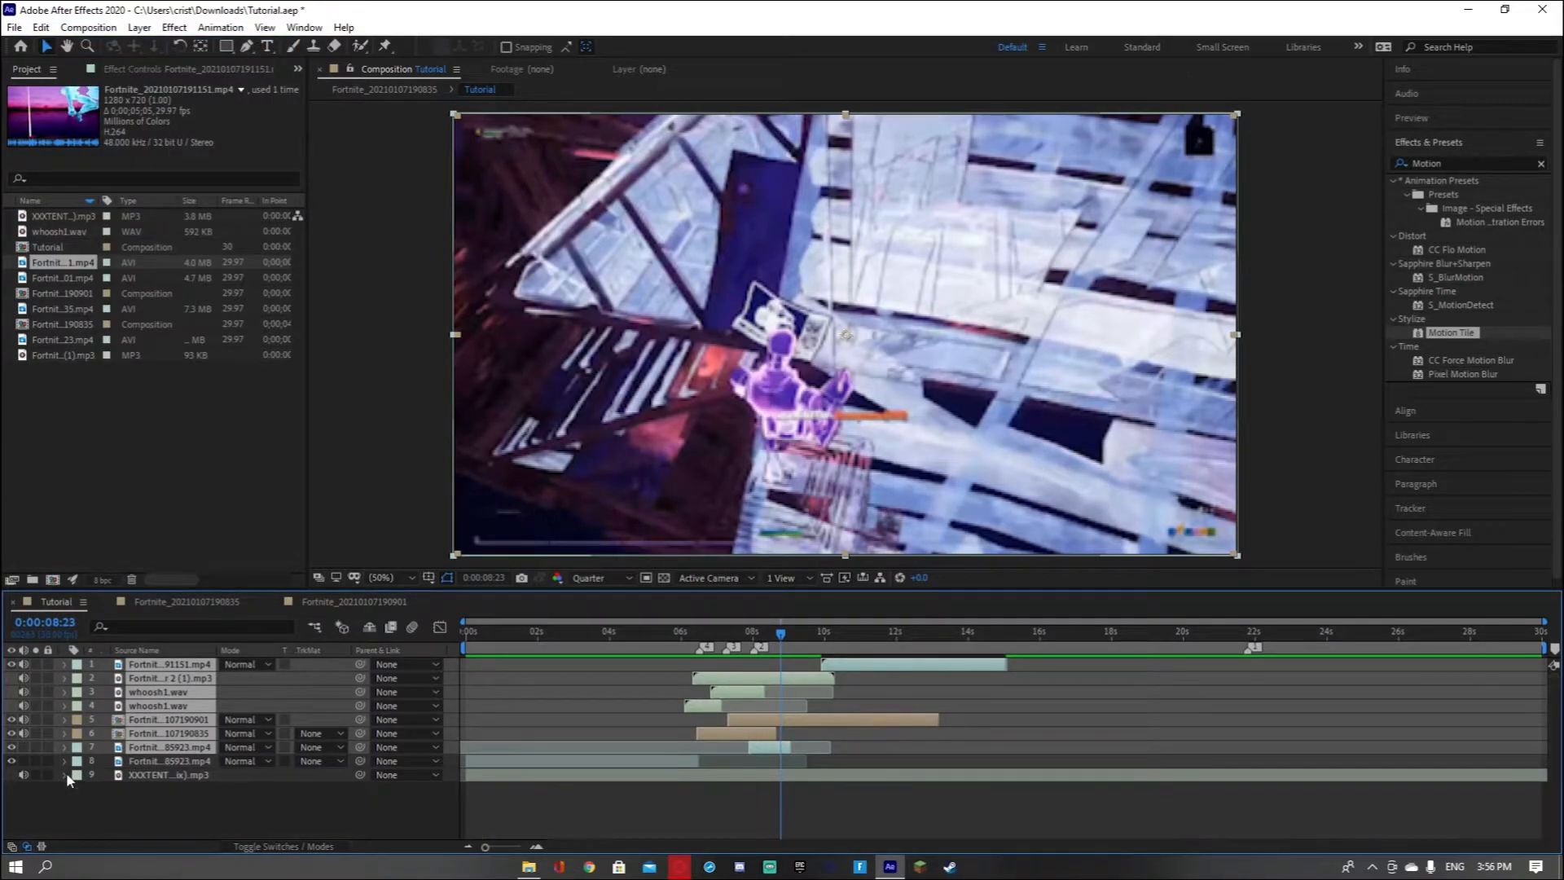
click(196, 816)
click(758, 748)
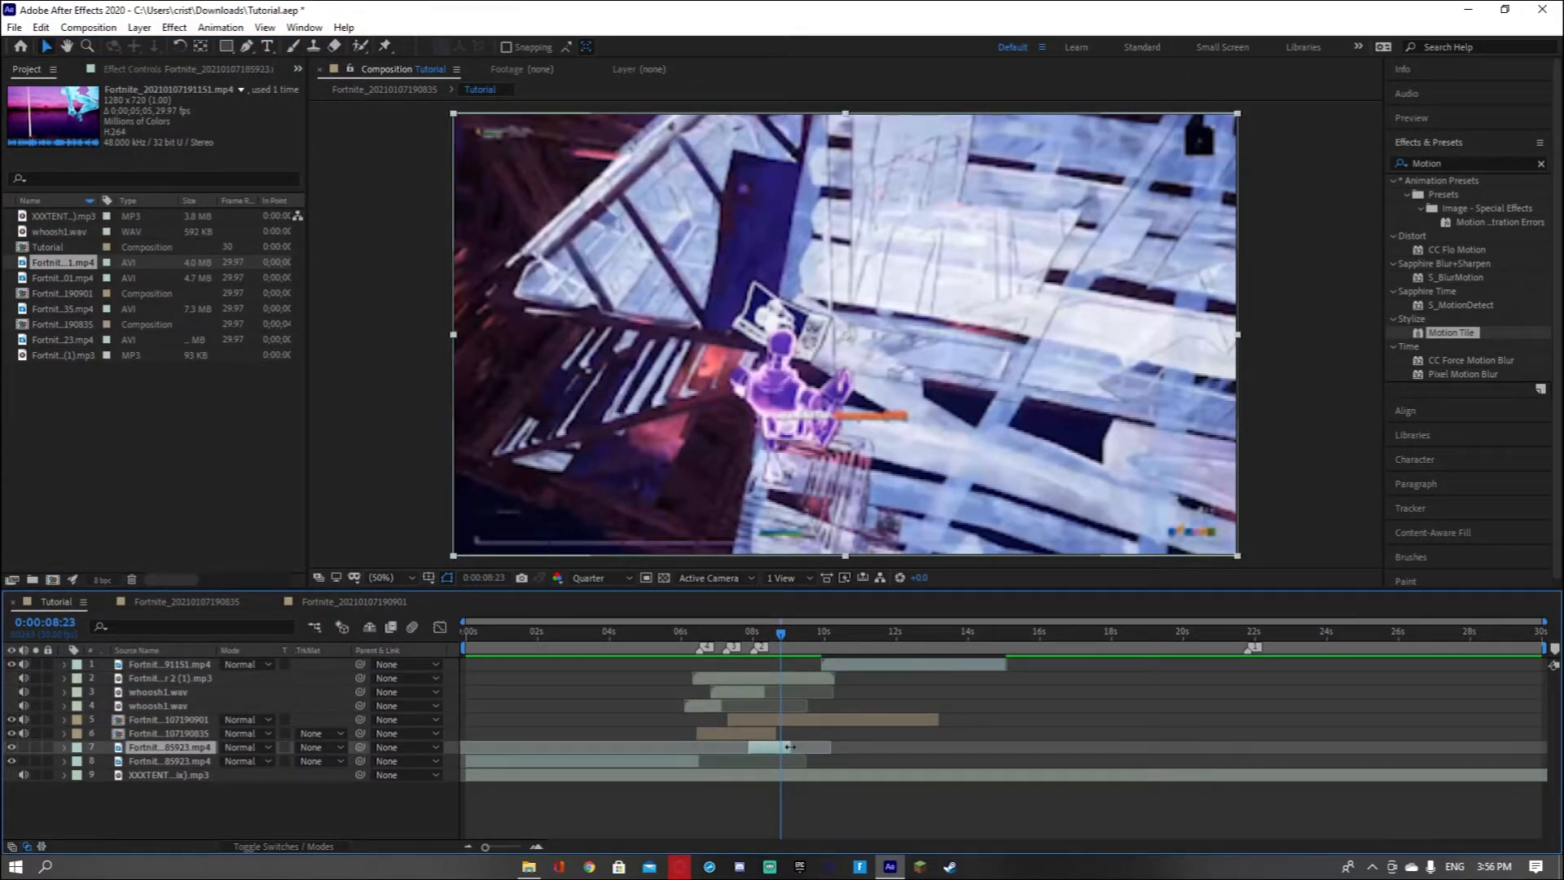
shift+click(847, 672)
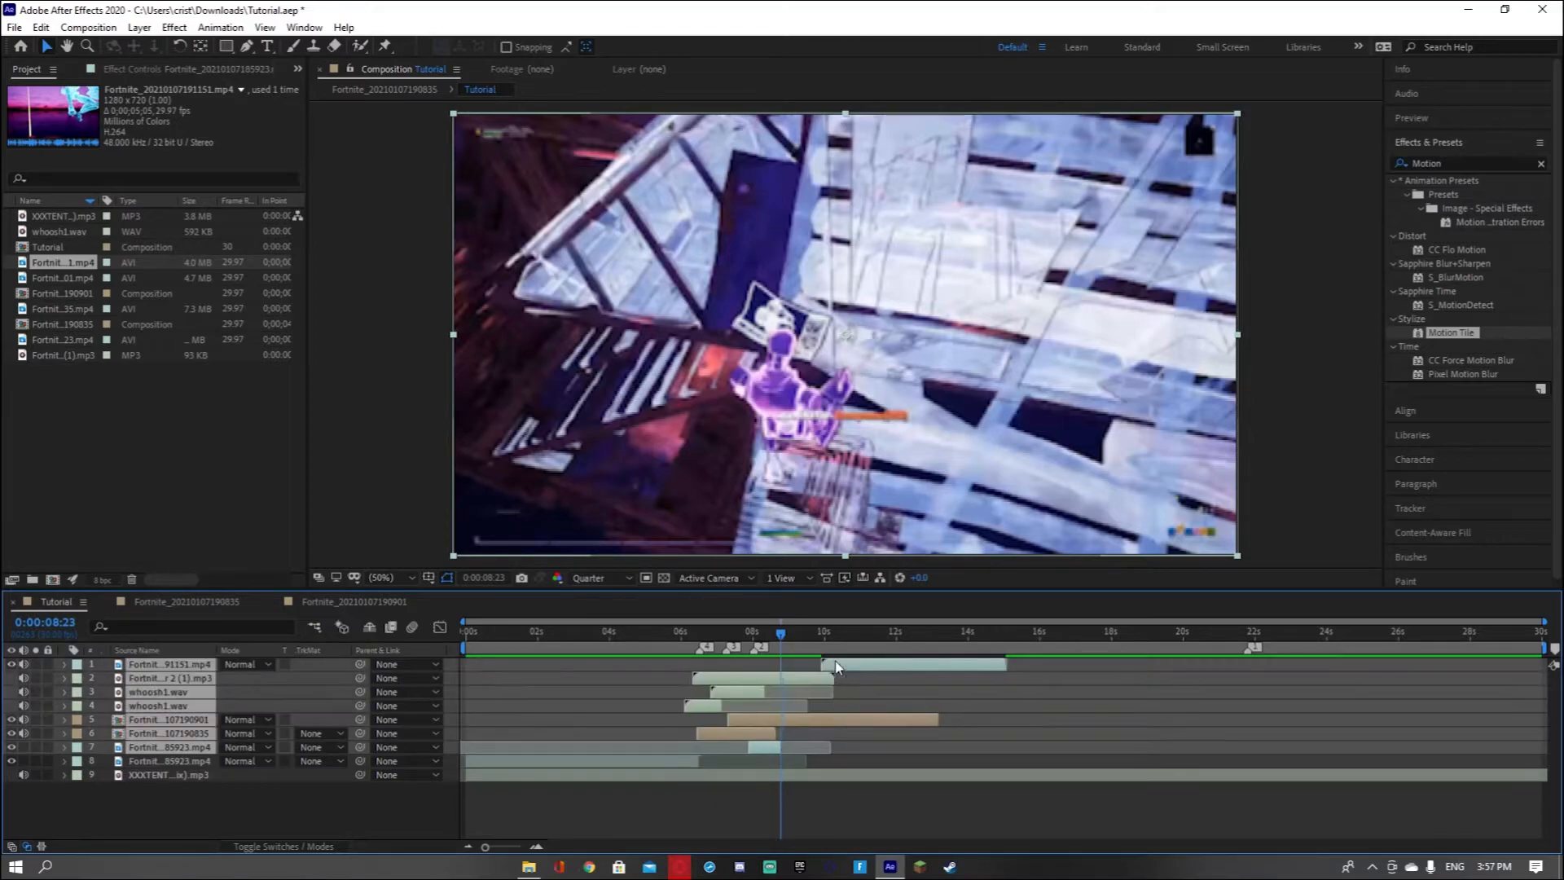
drag(847, 672, 835, 672)
click(40, 27)
click(82, 44)
click(355, 794)
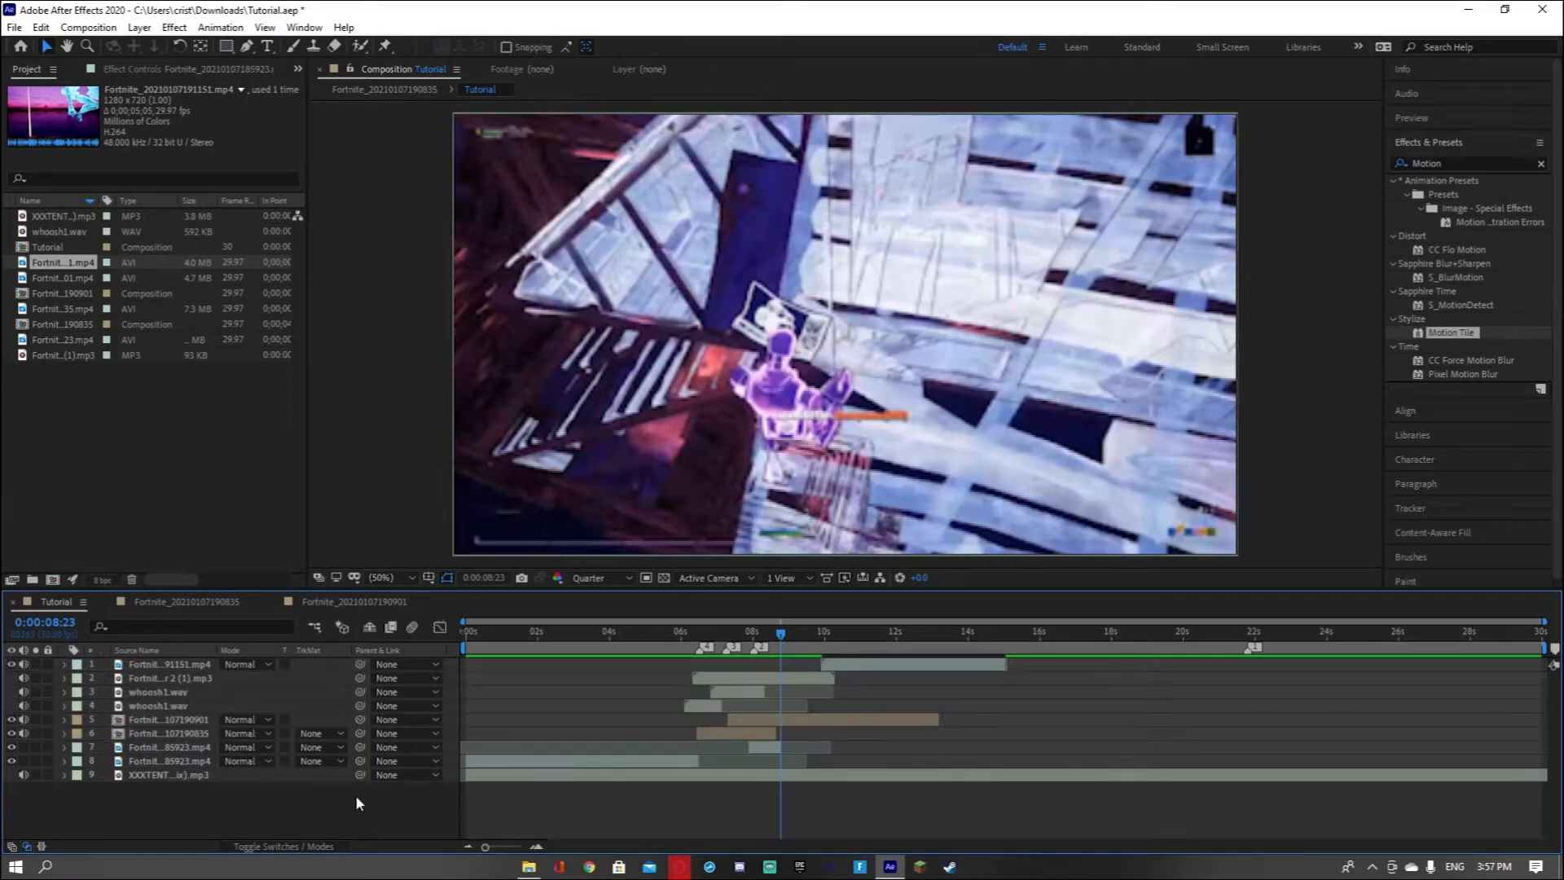
Move Fortnite_20210107191151.mp4 to start at the end of the second gameplay clip, 0:00:08:23, and play it
drag(835, 667, 795, 666)
key(space)
drag(587, 482, 453, 555)
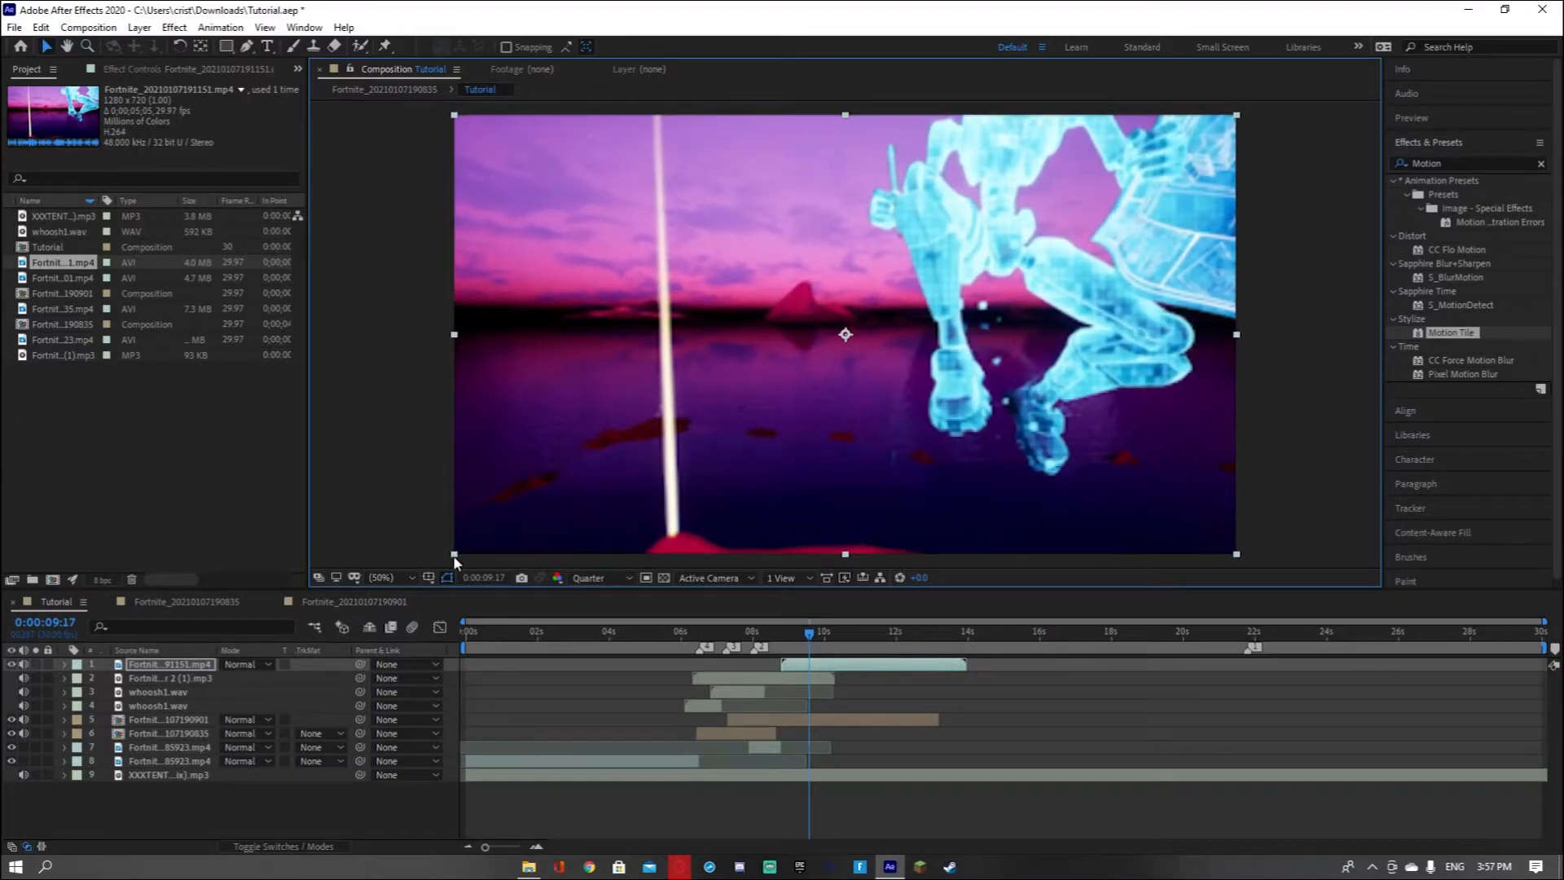
Split Fortnite_20210107191151.mp4 at 0:00:12:01 and delete the part after the split
drag(809, 636, 897, 632)
key(ctrl+shift+d)
key(Delete)
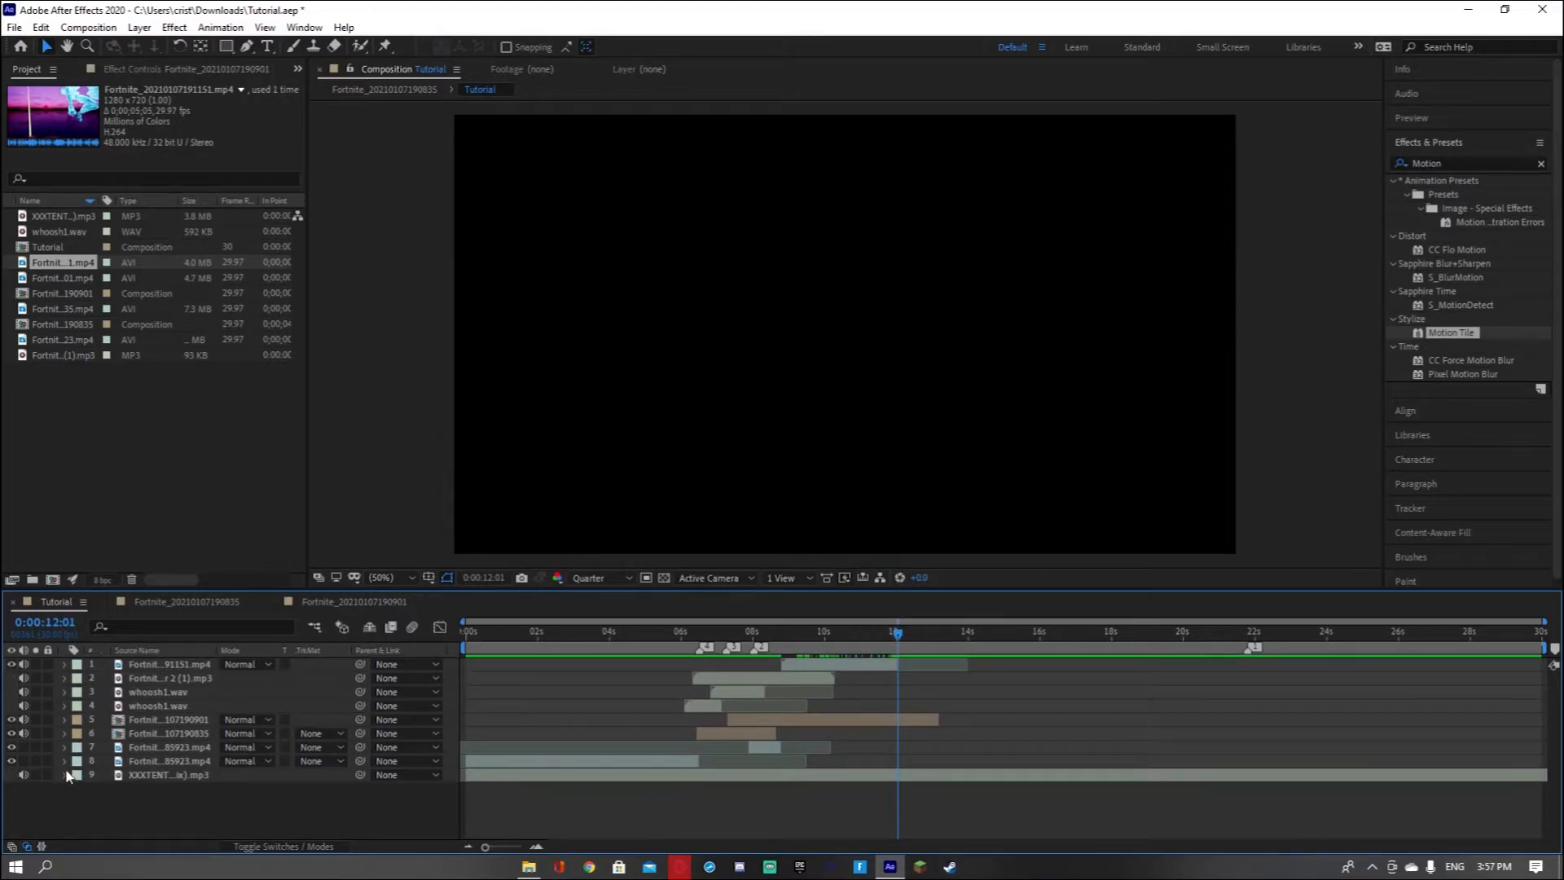
Reveal the song's waveform and play the new cinematic against the beat from 0:00:08:20 and again from 0:00:07:27
click(65, 775)
scroll(854, 729, down, 1)
drag(896, 638, 776, 643)
key(space)
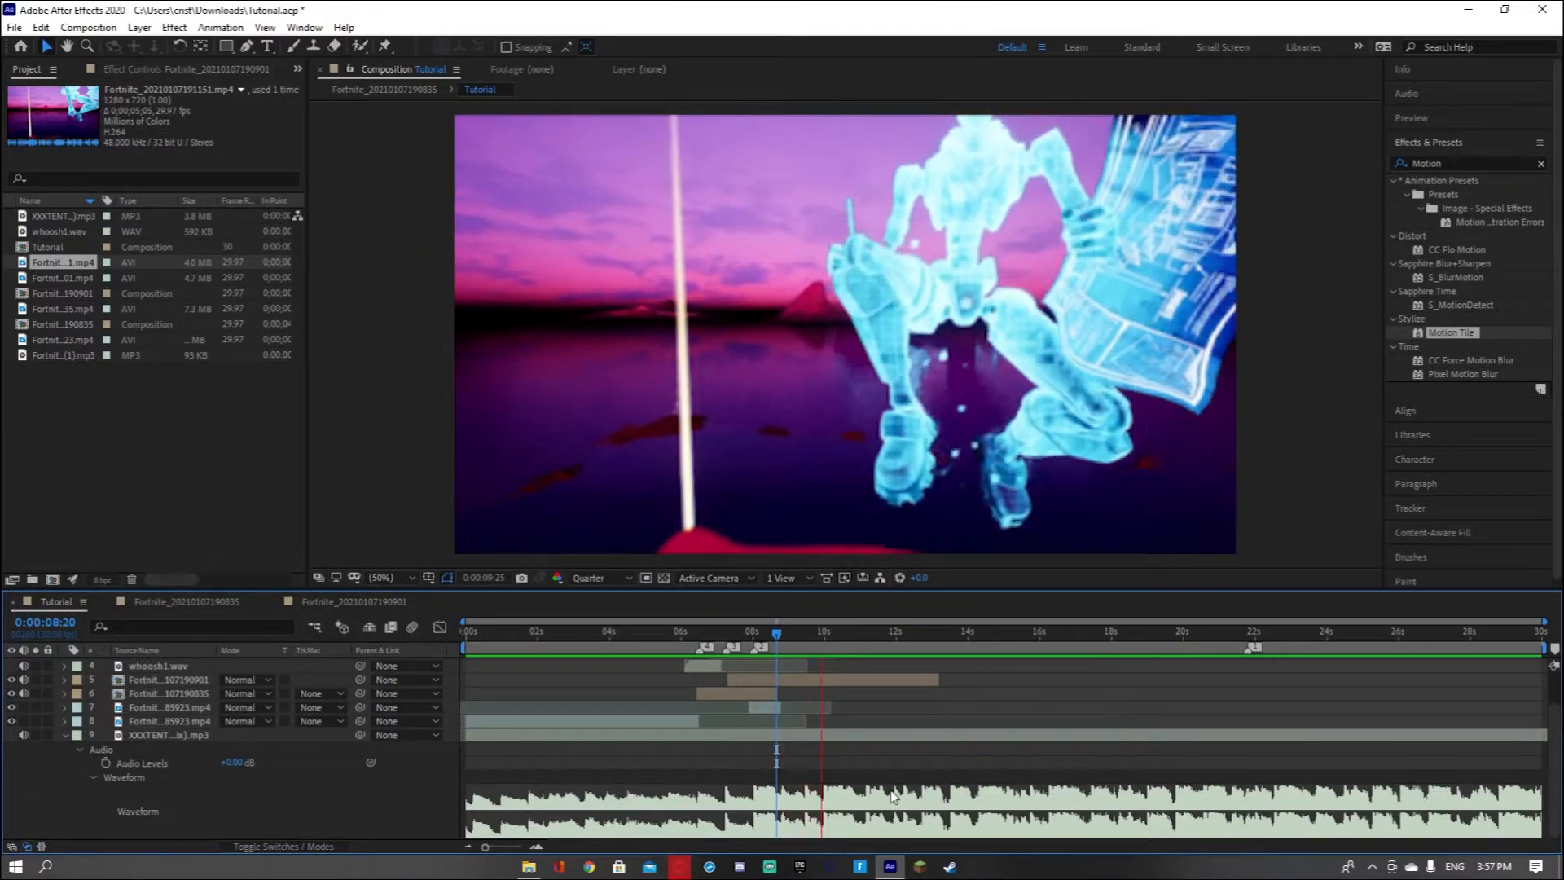
key(space)
drag(860, 656, 750, 652)
key(space)
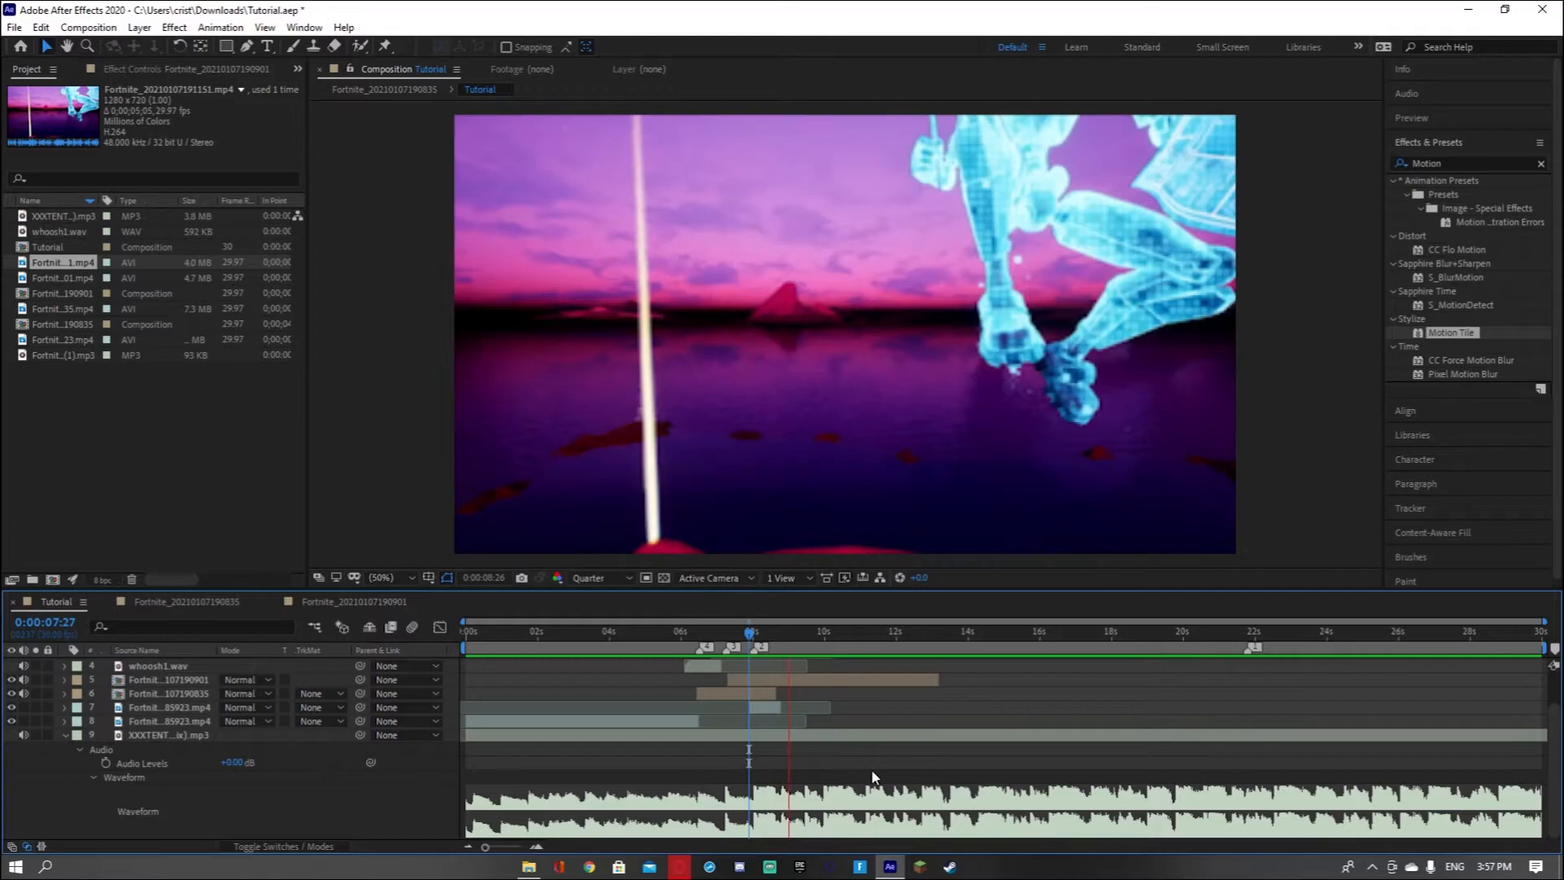
Place a composition marker at 0:00:09:14 for the beat in the song
click(824, 640)
drag(825, 644, 807, 634)
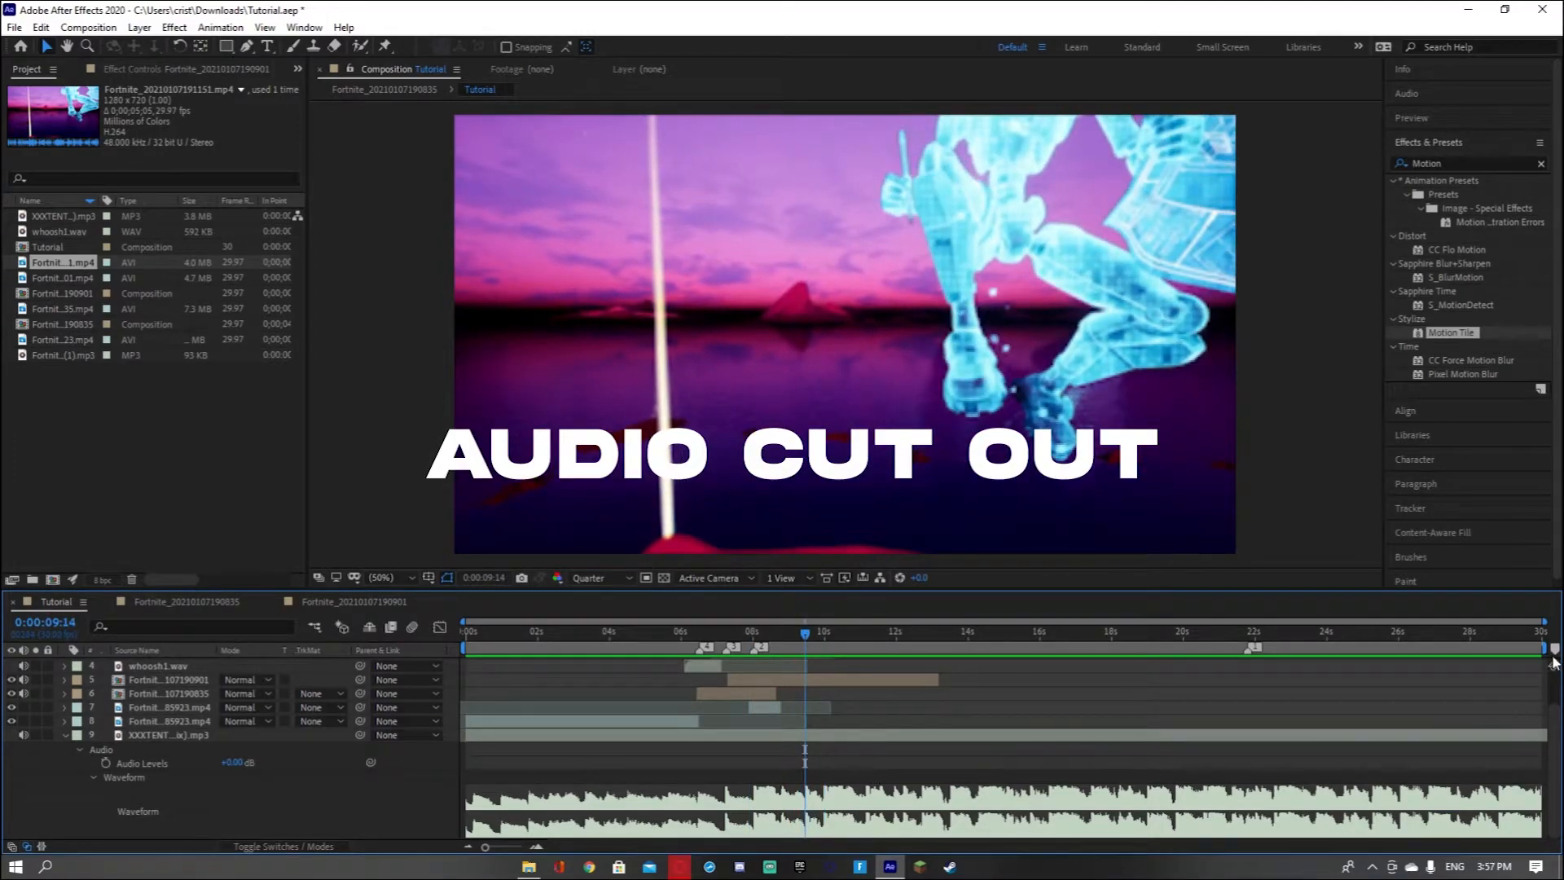
scroll(736, 744, up, 2)
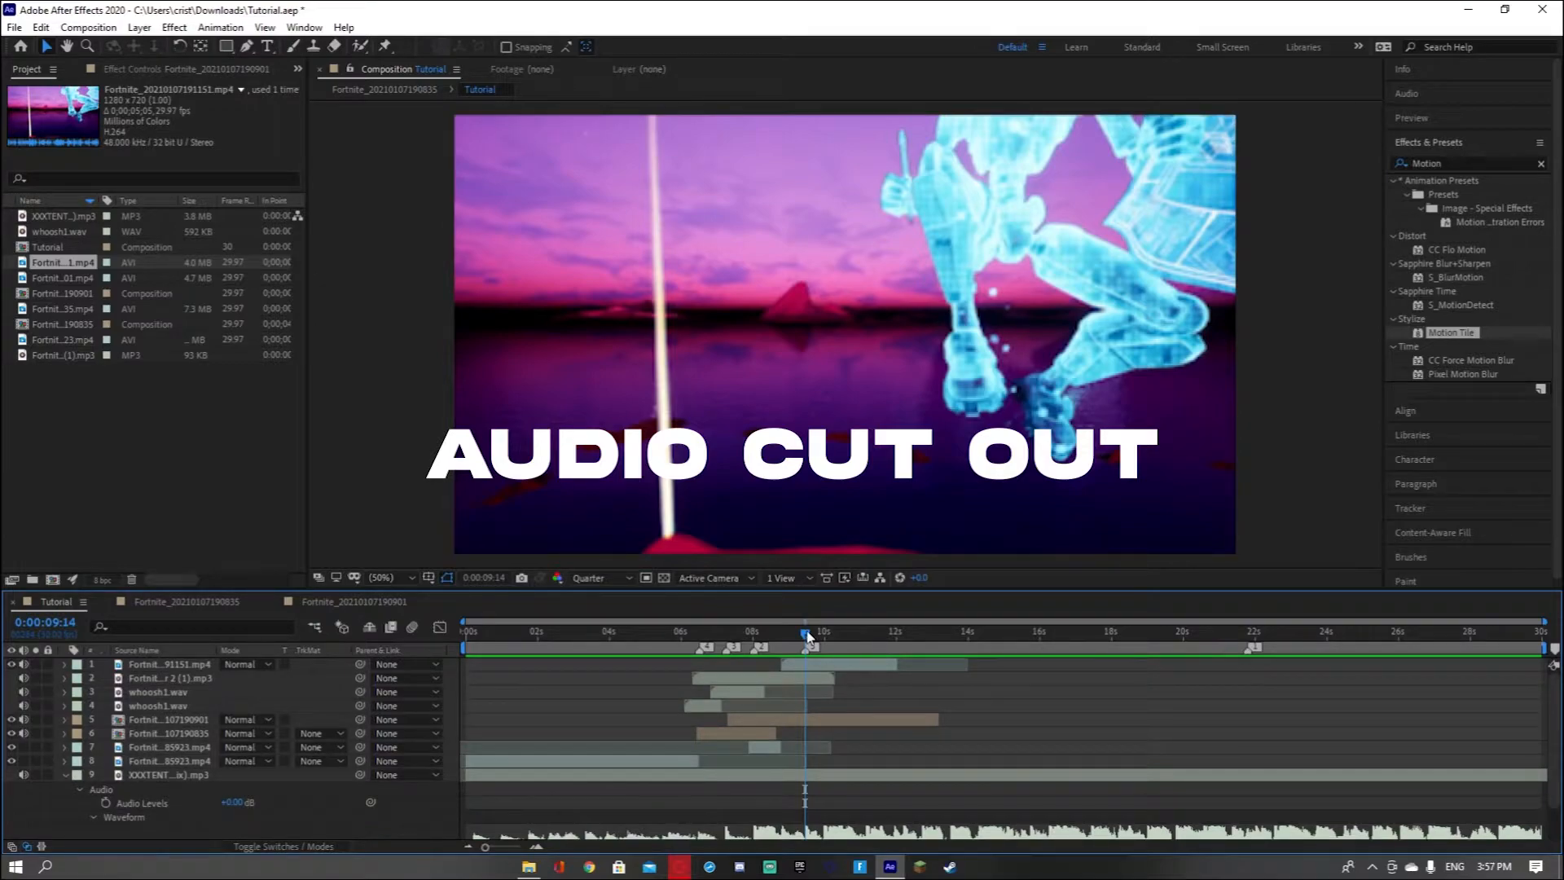
Enable time remapping on Fortnite_20210107191151.mp4 and move its end keyframe to the marker at 0:00:09:14
drag(800, 638, 783, 635)
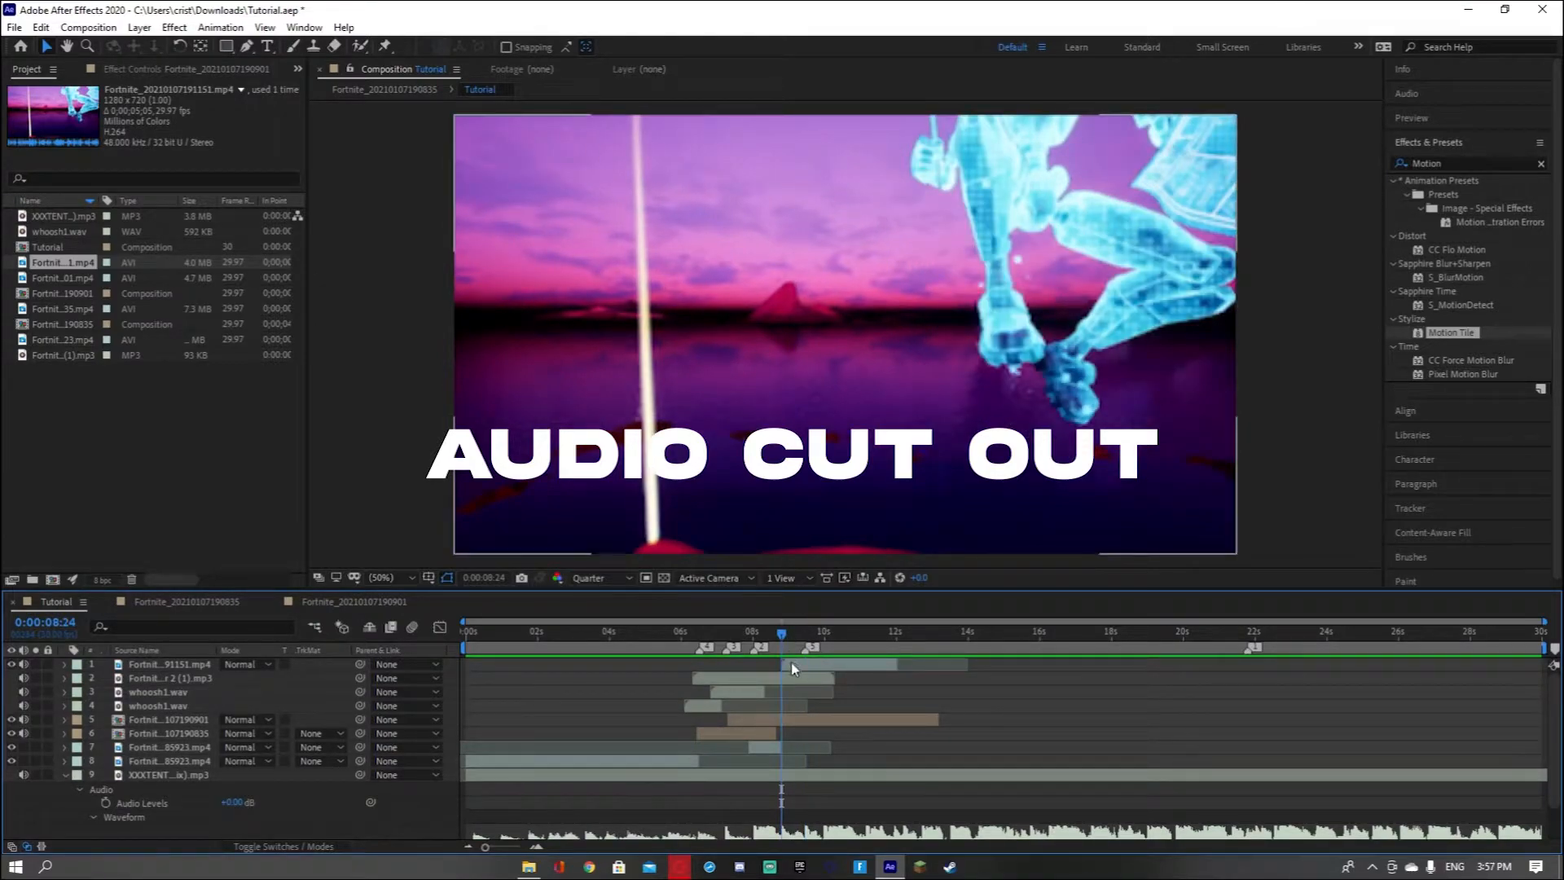
click(790, 663)
key(ctrl+alt+t)
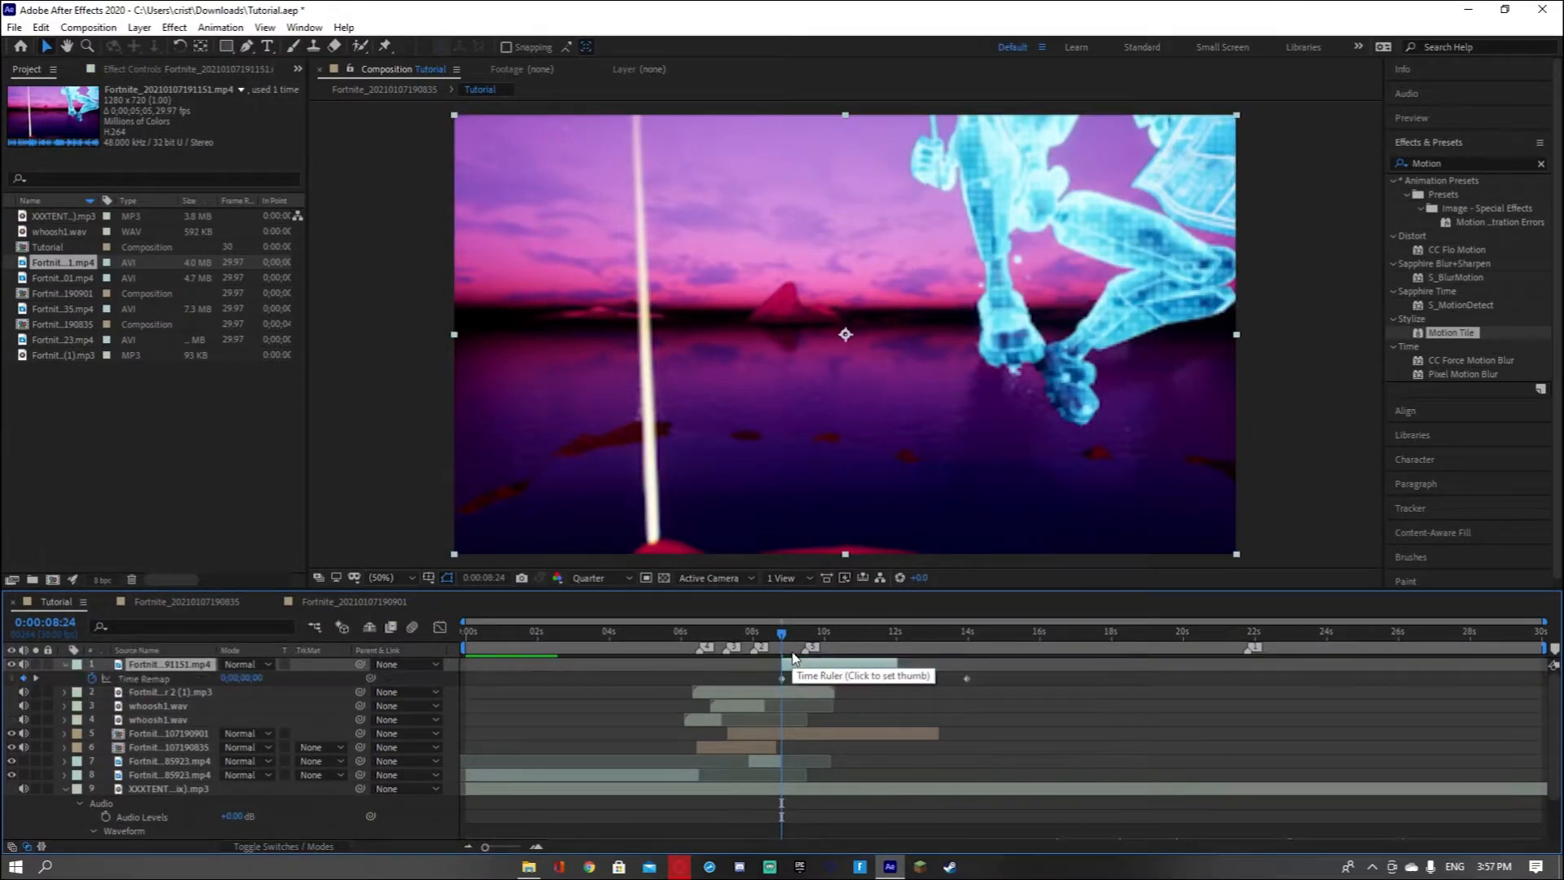
drag(784, 641, 805, 640)
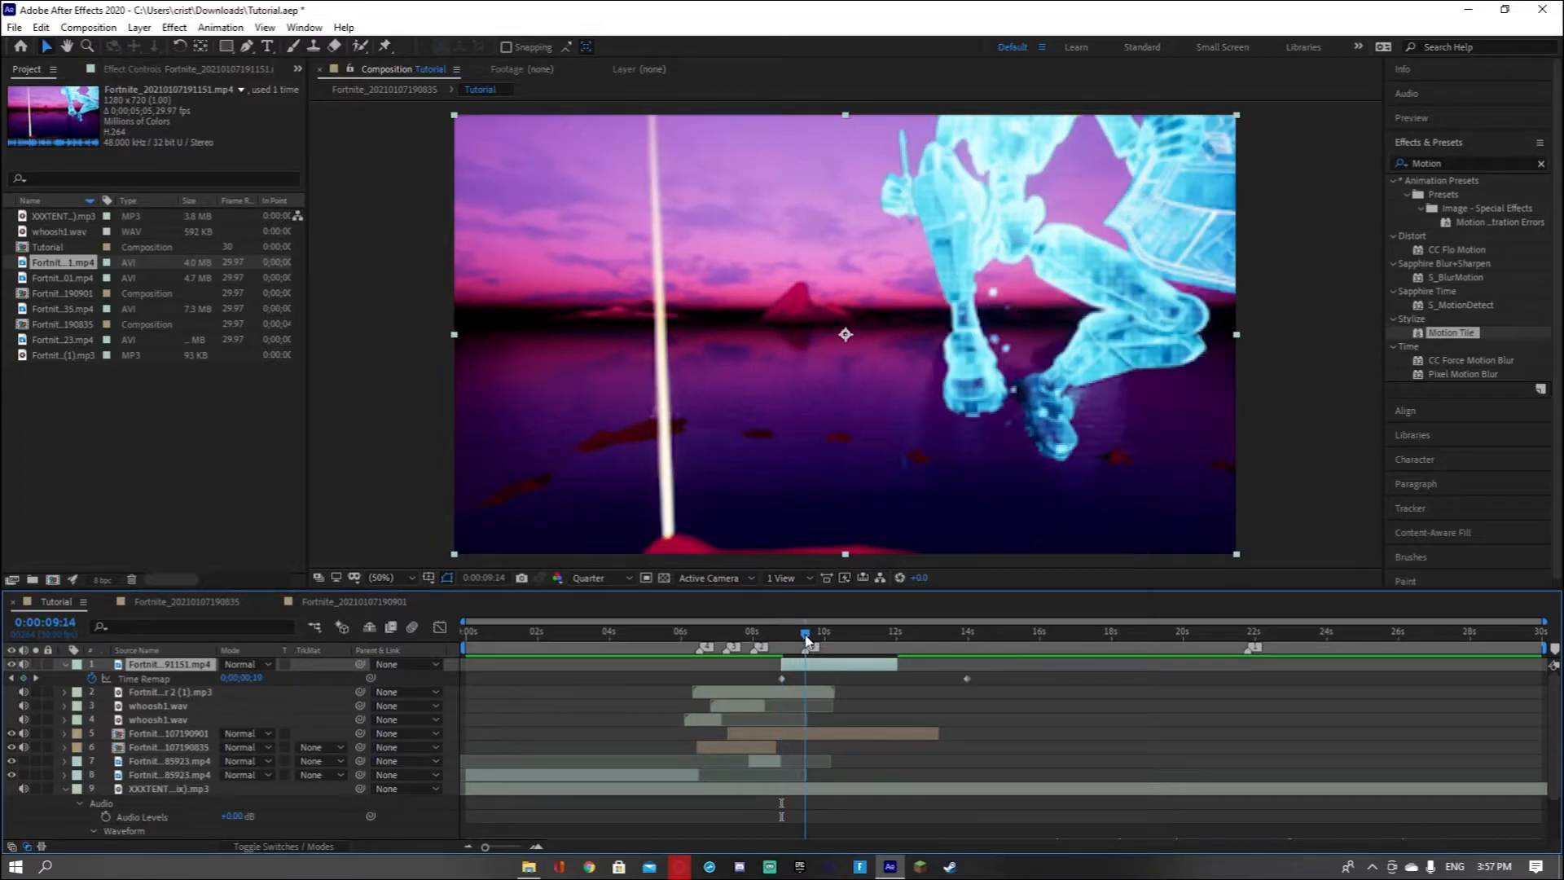
drag(967, 678, 806, 699)
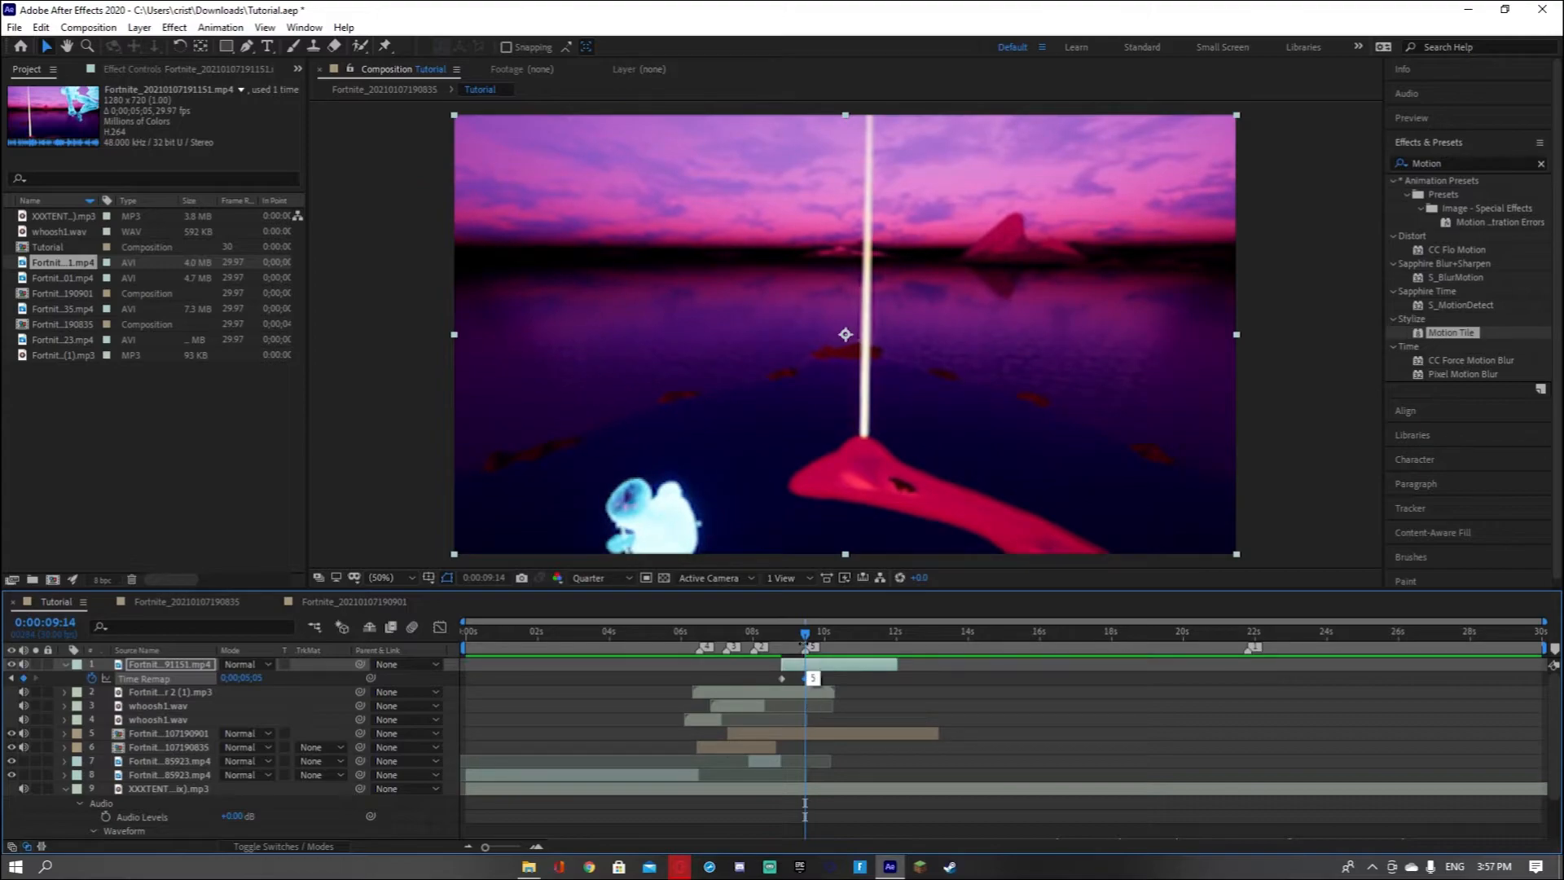
Apply Easy Ease to both Time Remap keyframes of Fortnite_20210107191151.mp4 and show their curve in the Graph Editor
drag(802, 639, 756, 683)
key(F9)
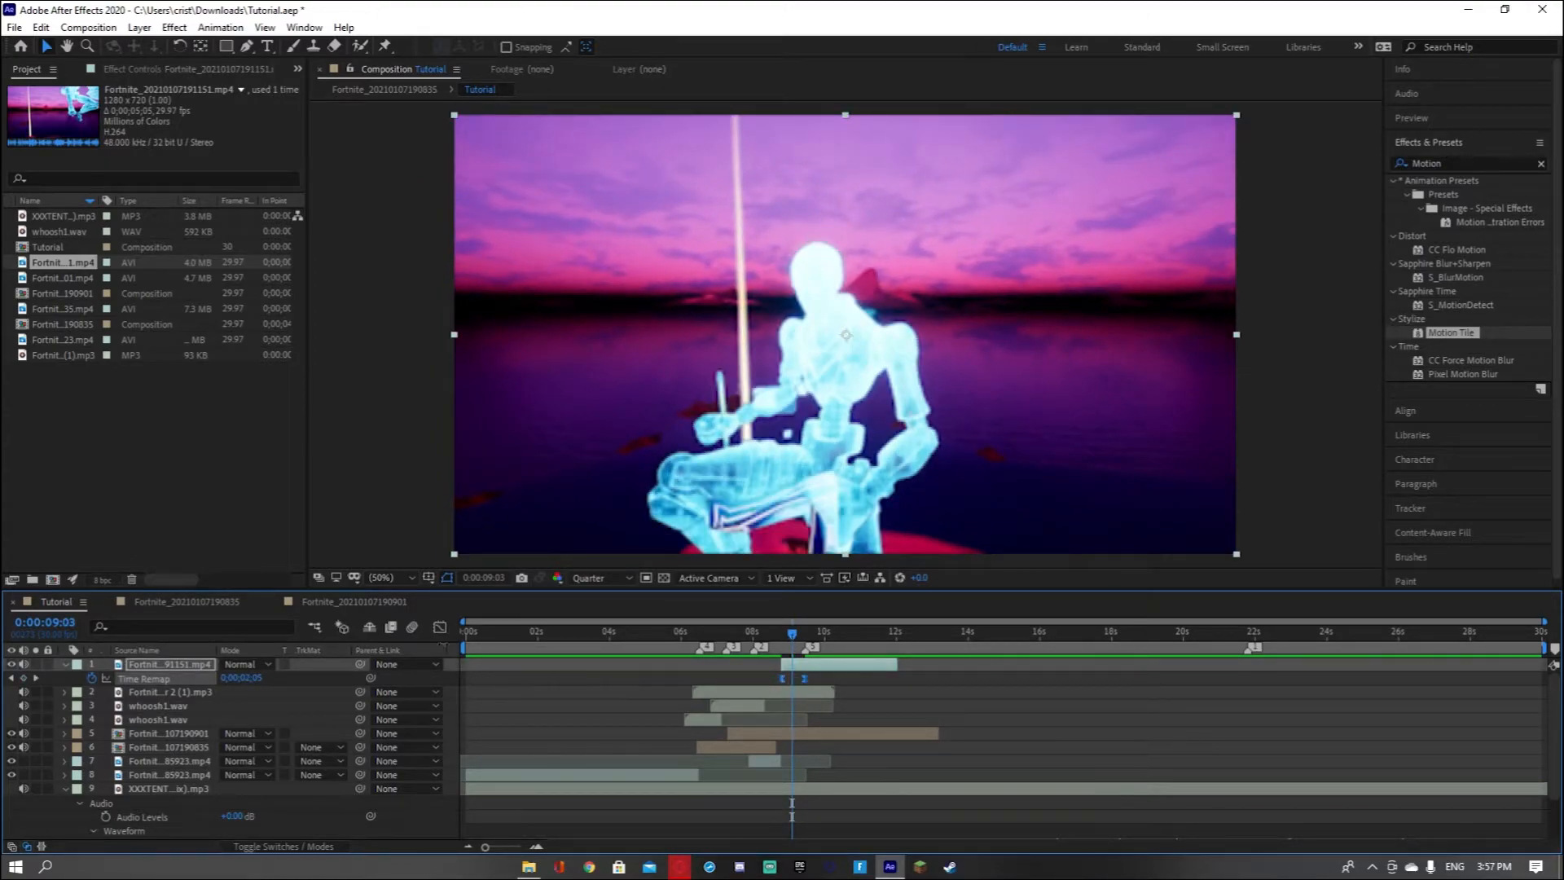
click(444, 630)
click(535, 848)
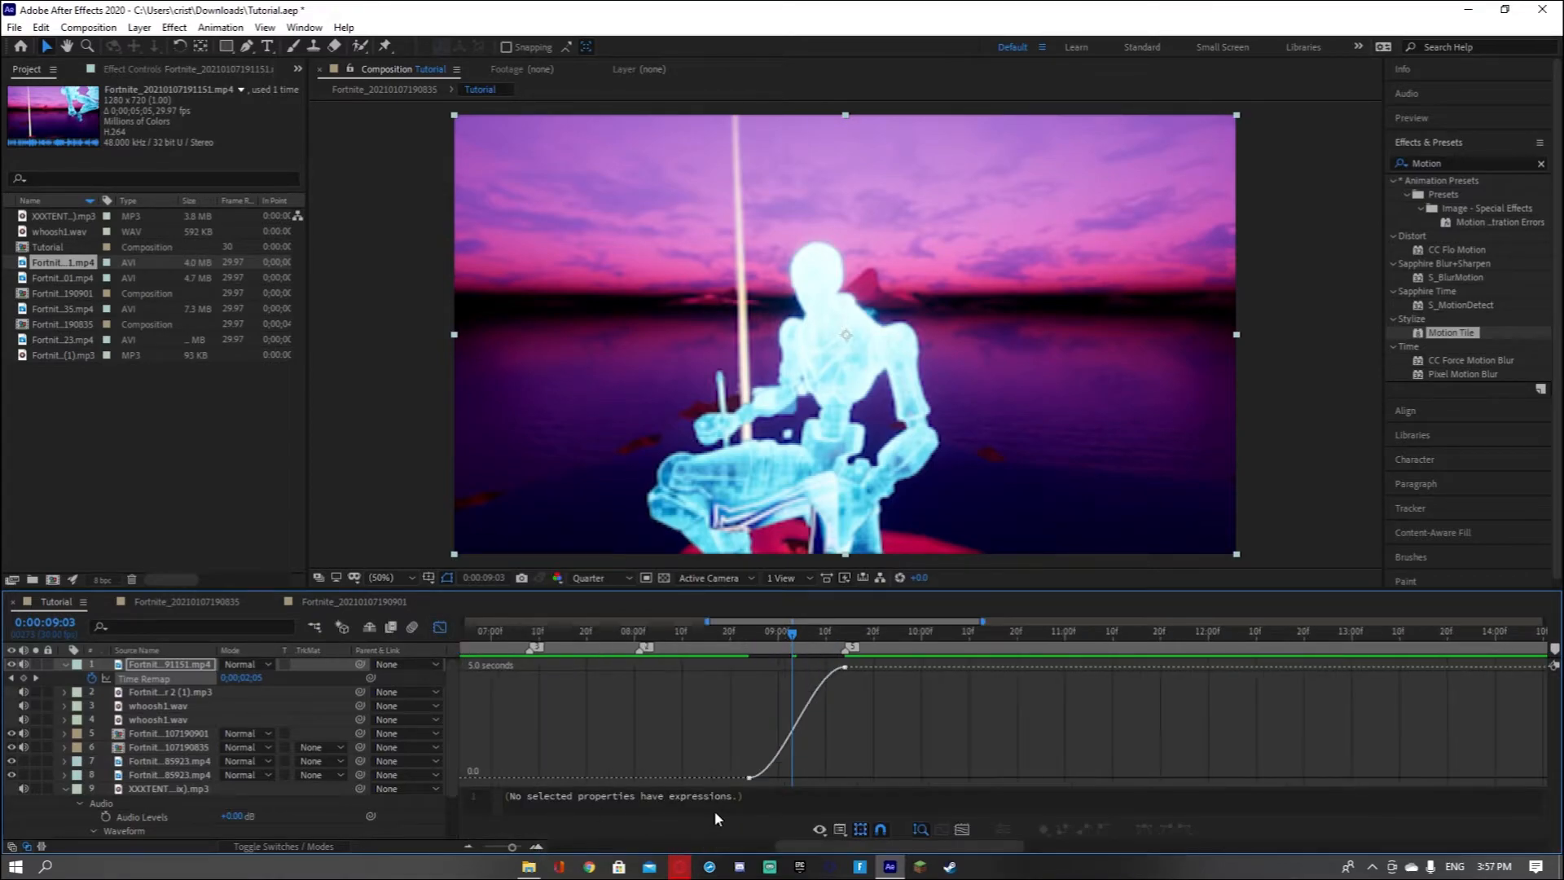
Shape the Time Remap curve steep at both keyframes and flat in the middle, and preview it from 0:00:08:15
click(750, 778)
drag(783, 779, 840, 772)
click(706, 643)
key(space)
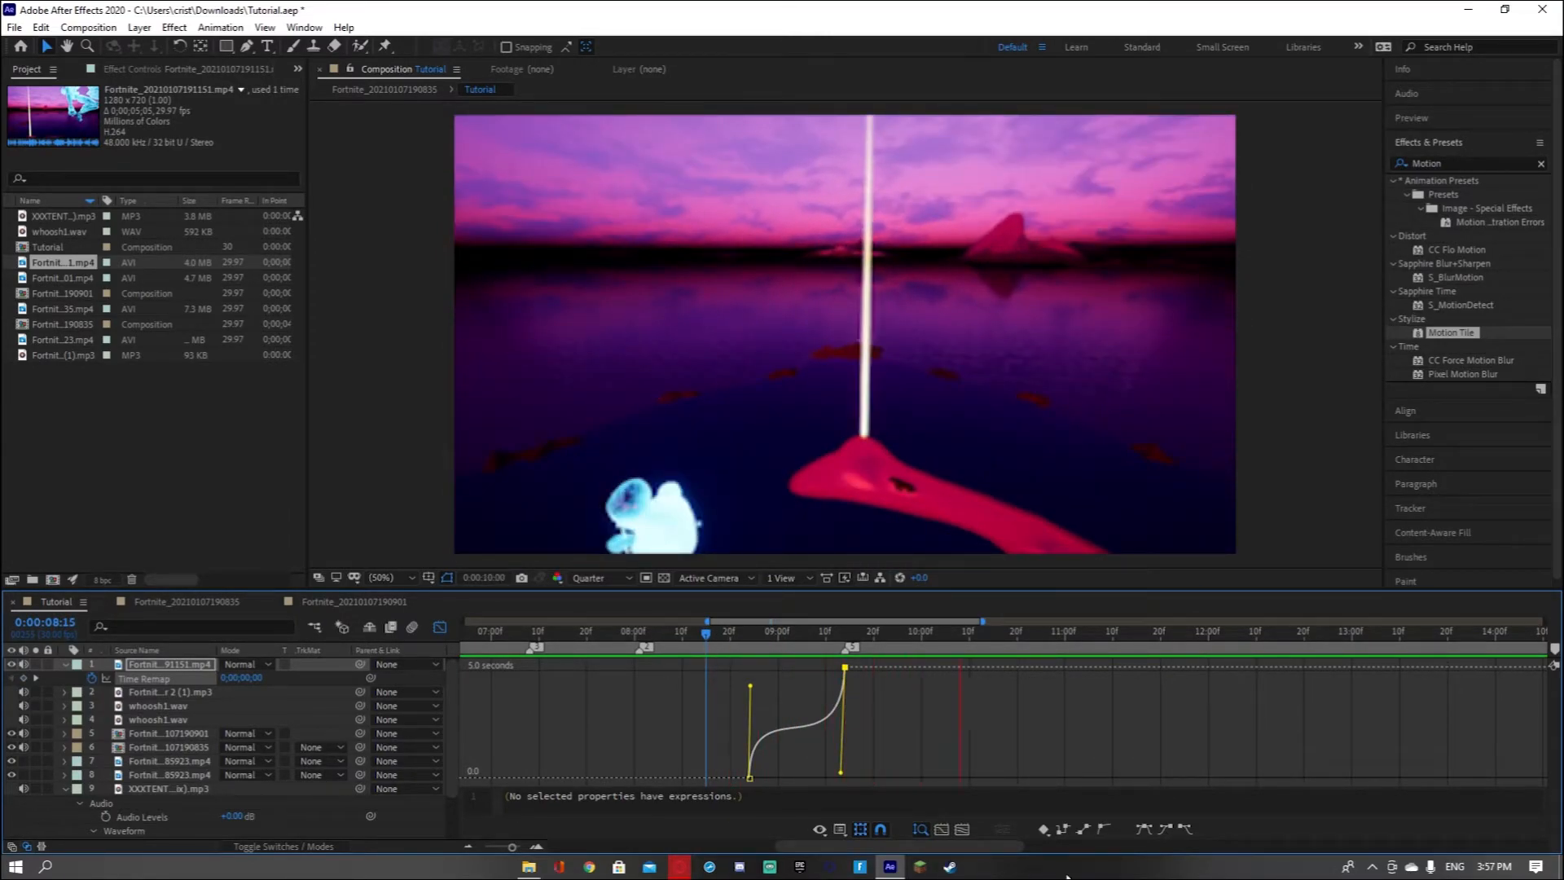
click(439, 628)
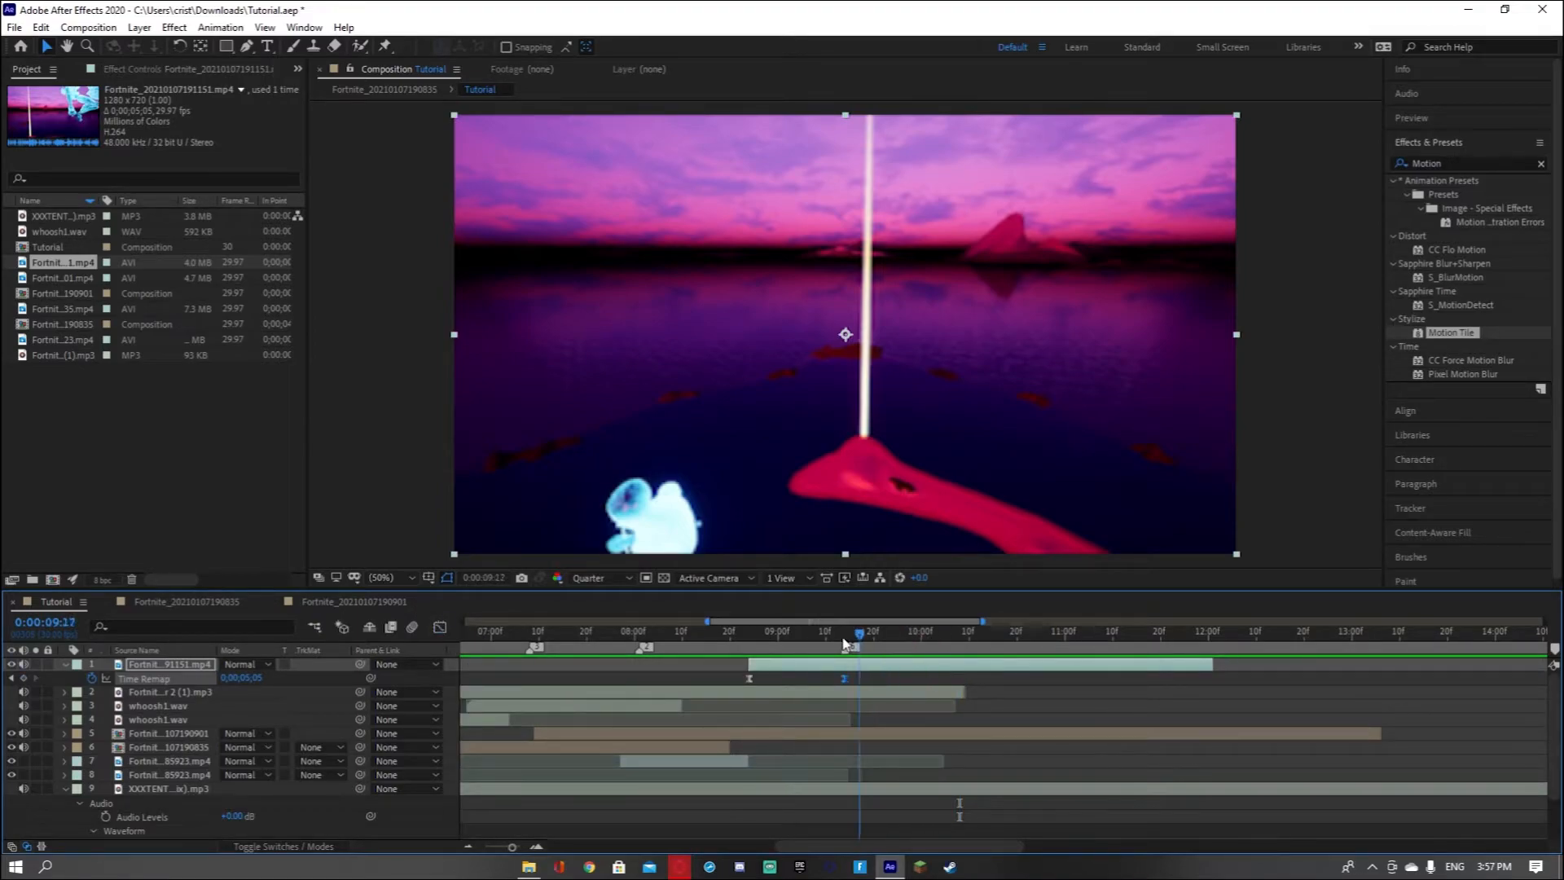
Split the time-remapped Fortnite_20210107191151.mp4 at 0:00:09:16, just past its last keyframe, and delete the remainder
click(844, 643)
key(Page_Down)
key(Page_Down)
key(alt+bracketright)
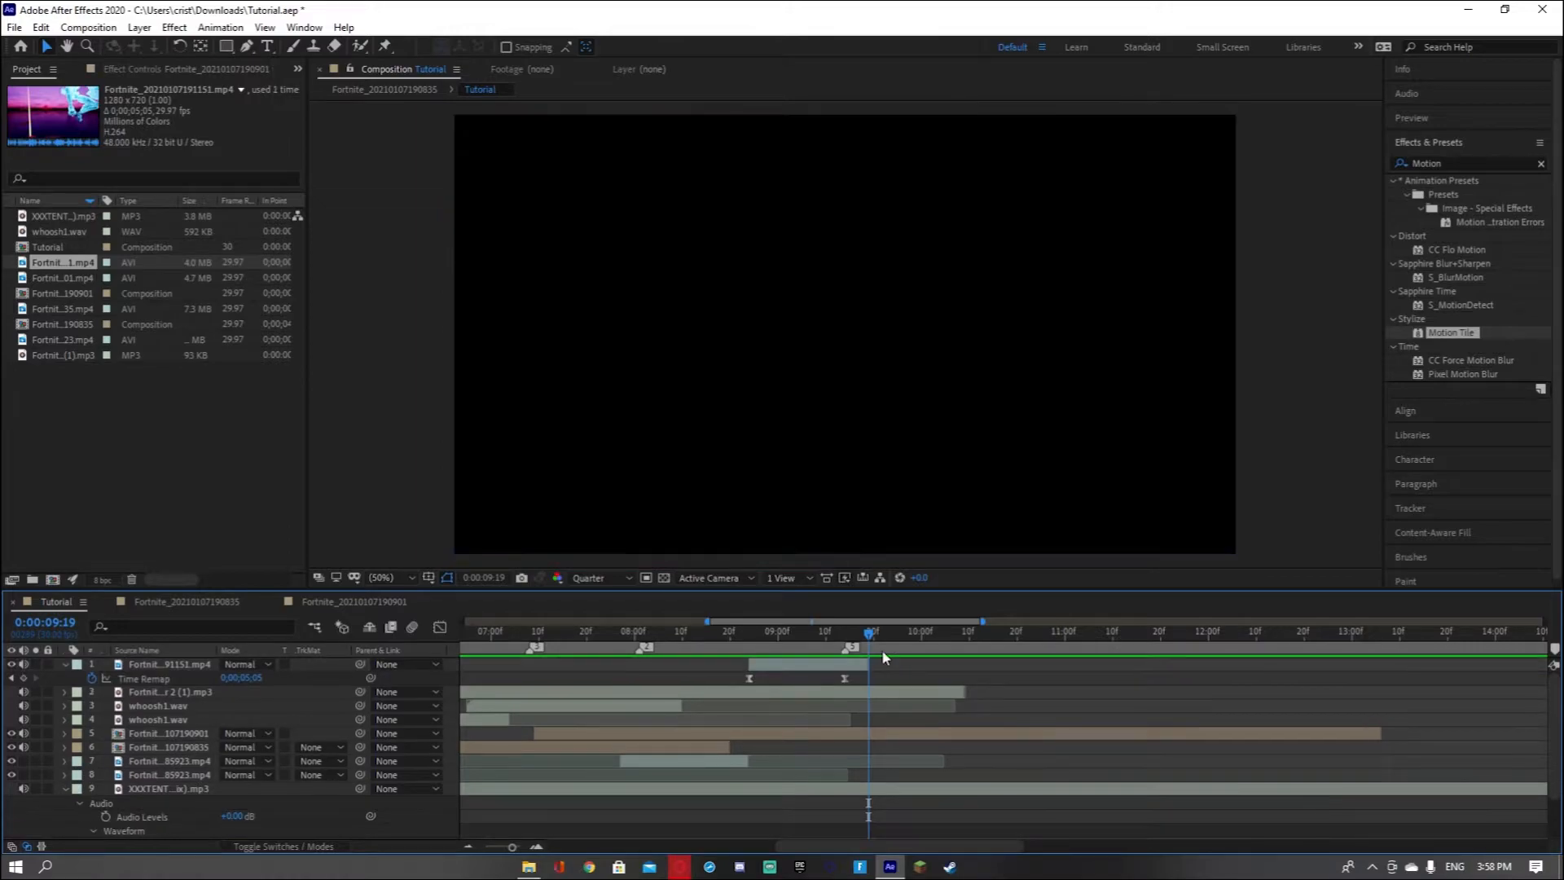
key(i)
key(space)
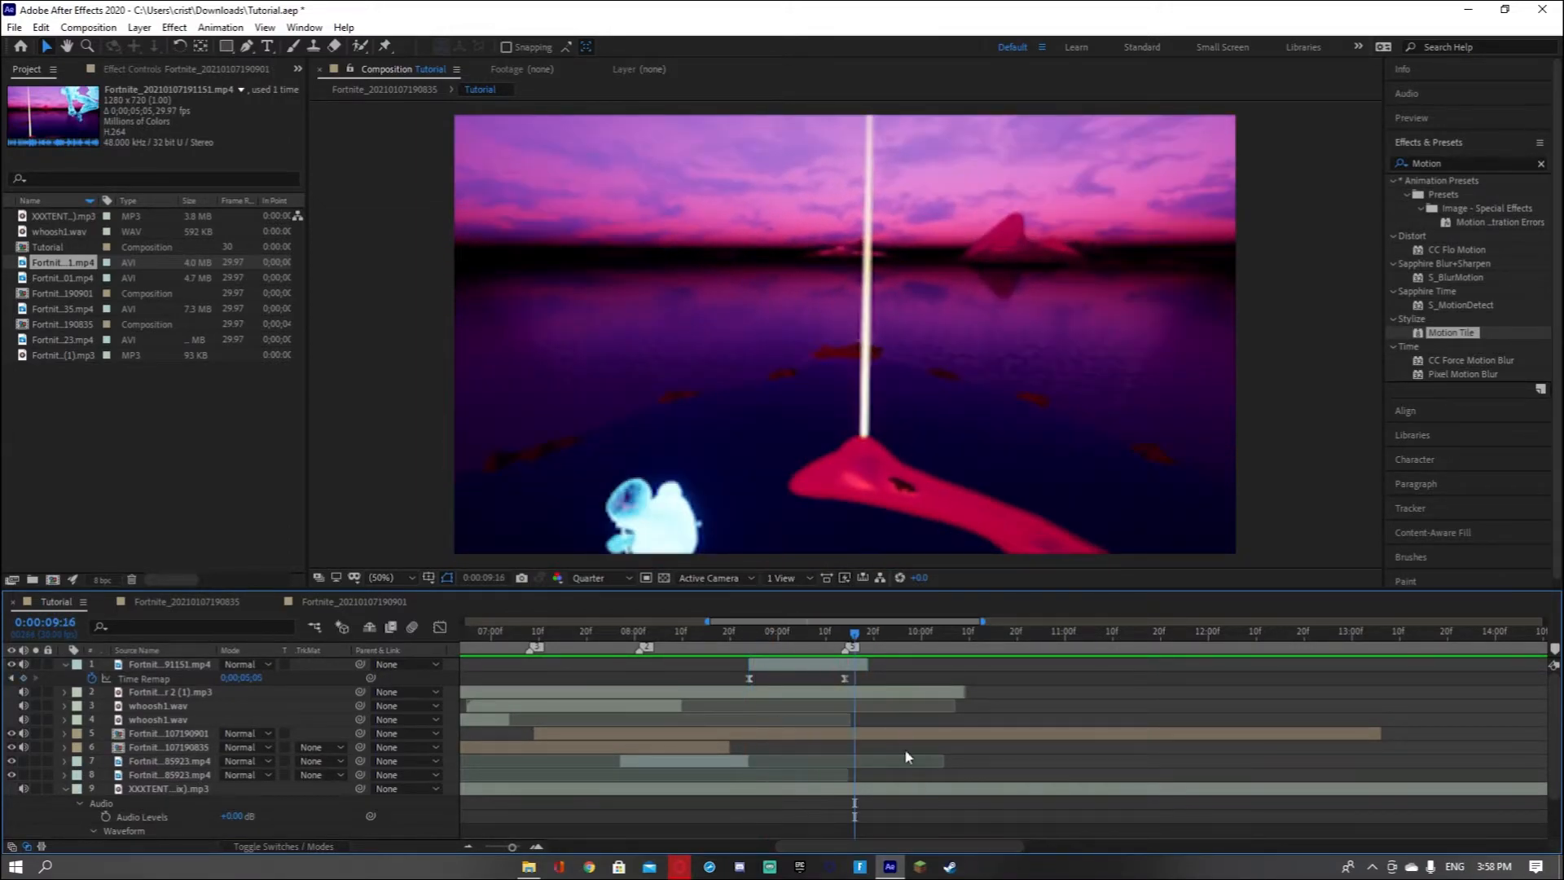
click(865, 665)
key(ctrl+shift+d)
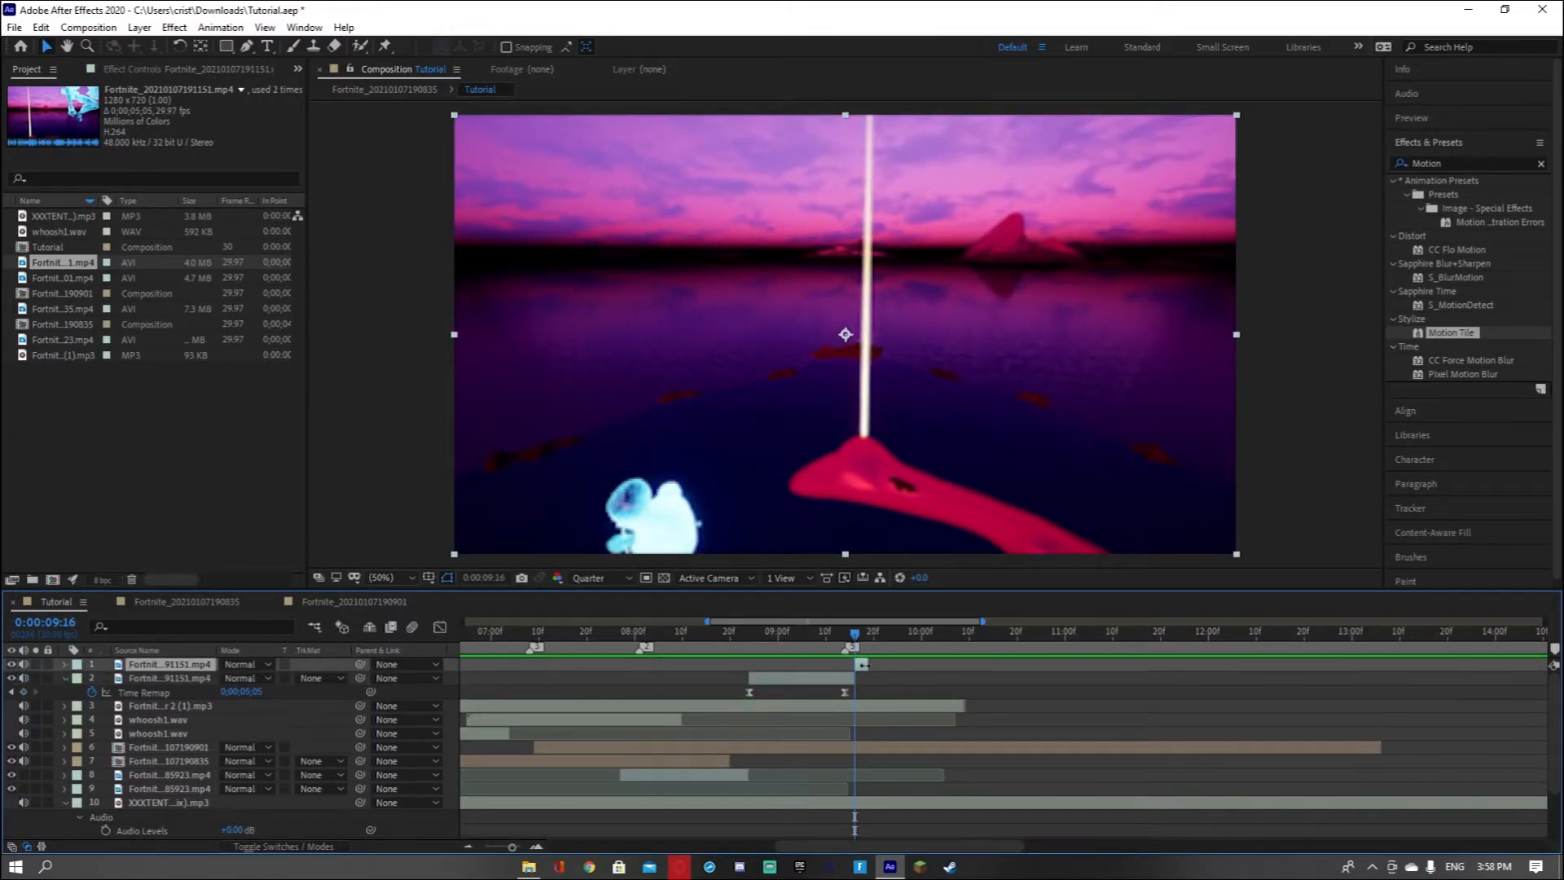
key(Delete)
Collapse the cinematic layer's properties and preview the whole montage from the start of the composition
key(Page_Up)
key(Page_Up)
key(Page_Up)
key(Page_Up)
key(Page_Up)
key(Page_Up)
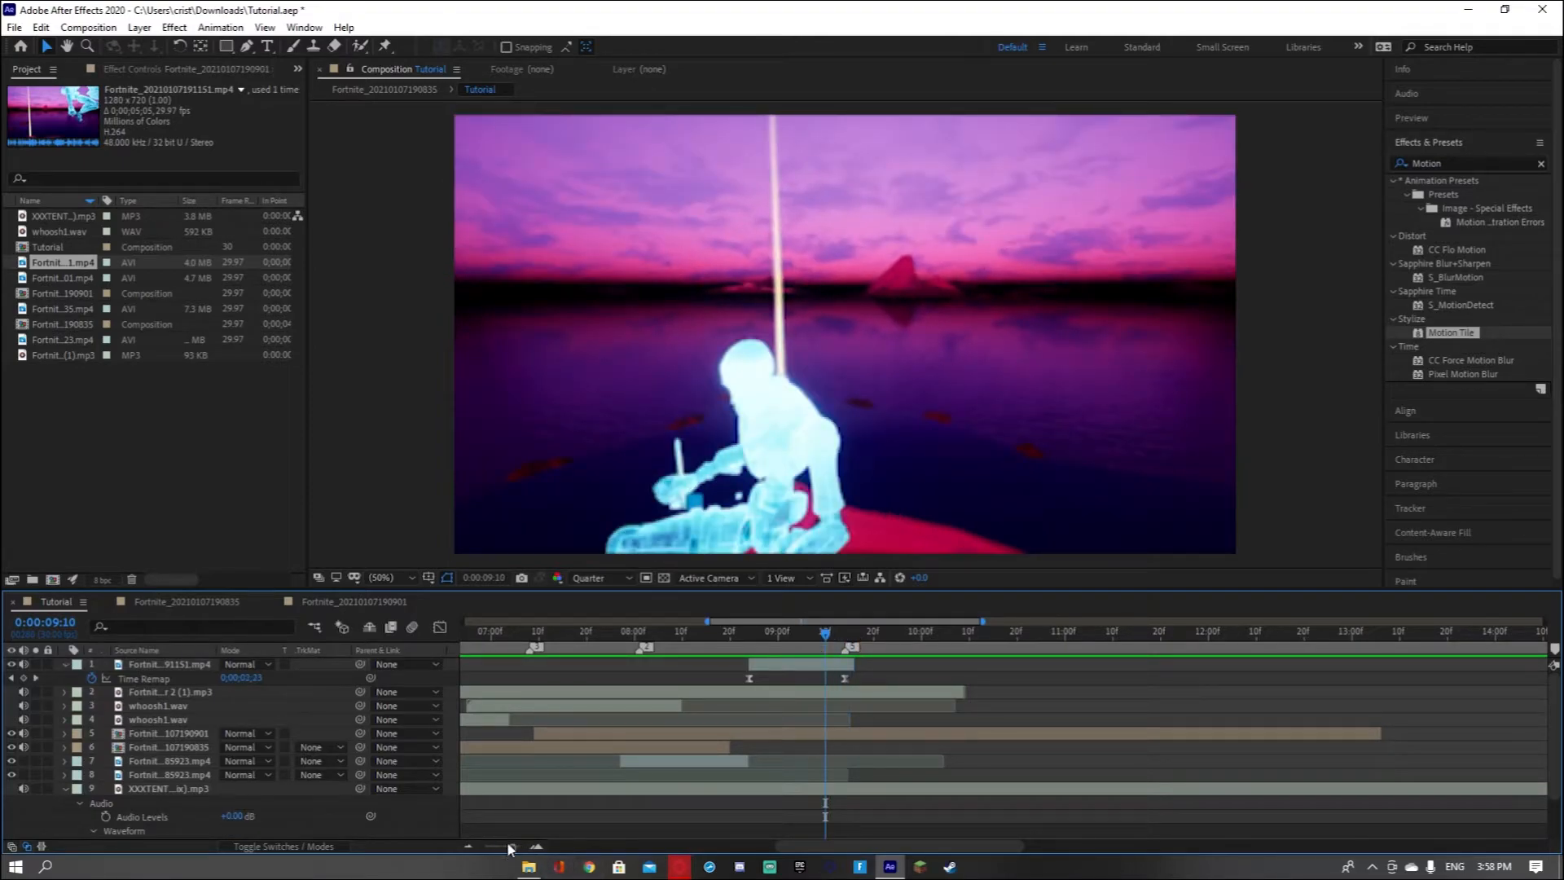
drag(513, 848, 485, 848)
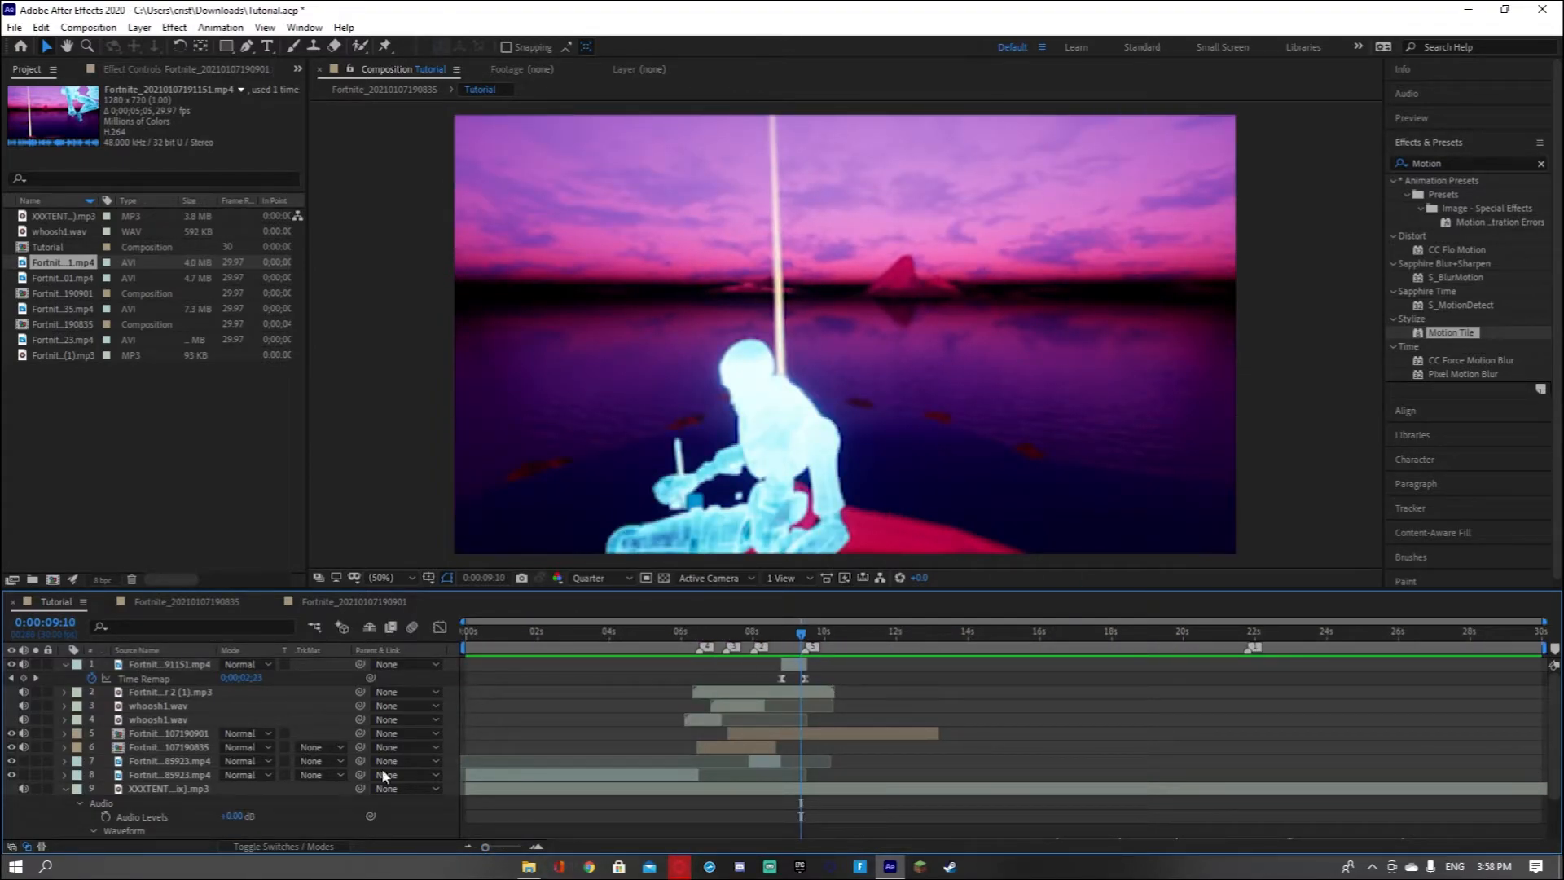
click(65, 664)
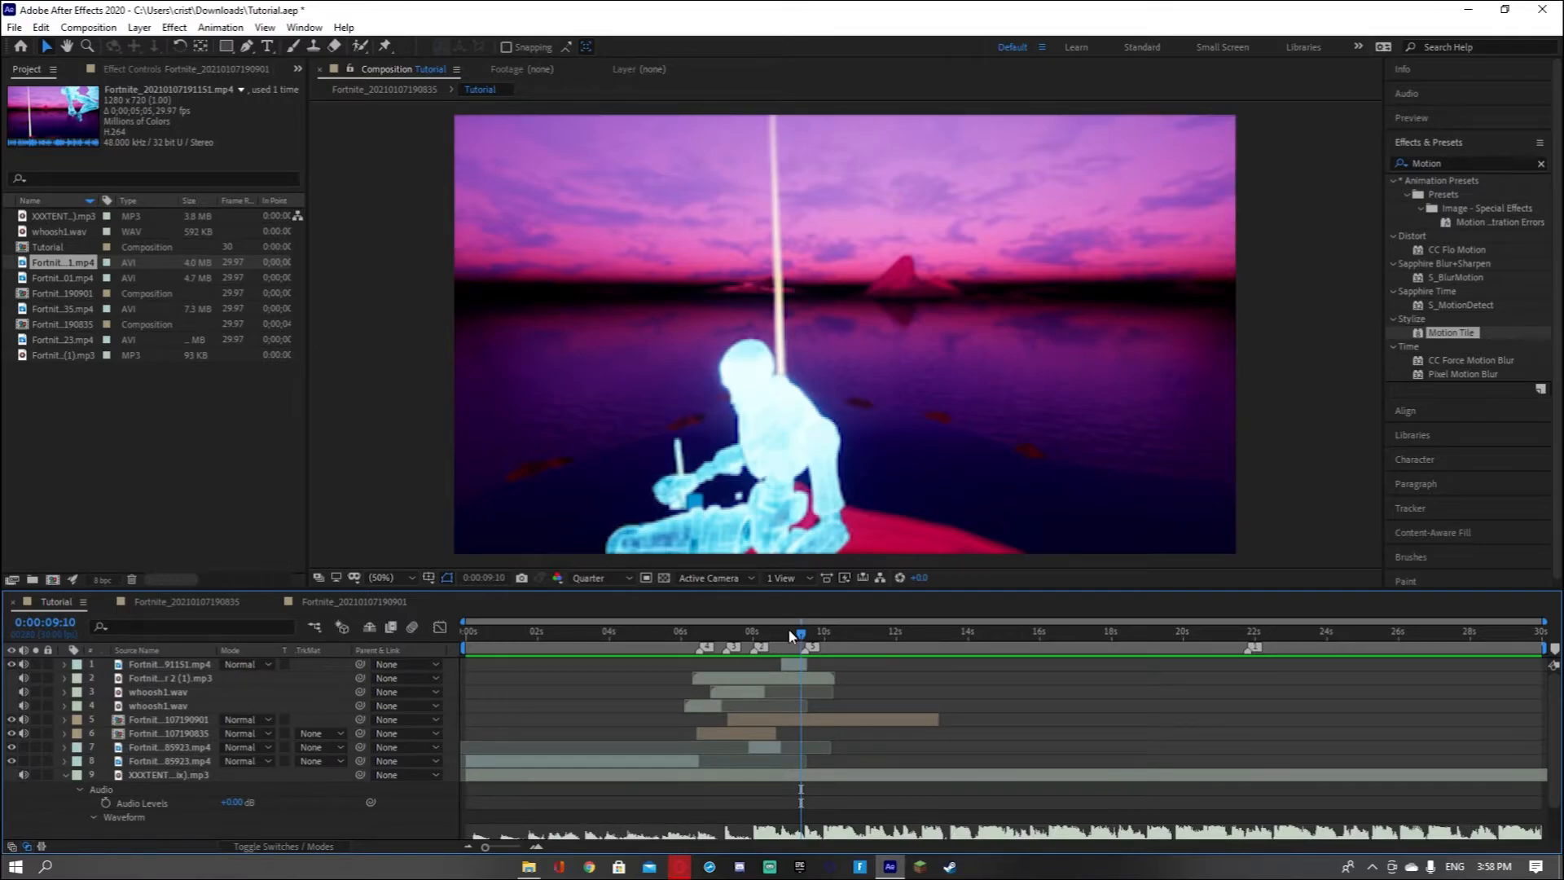
key(Home)
key(space)
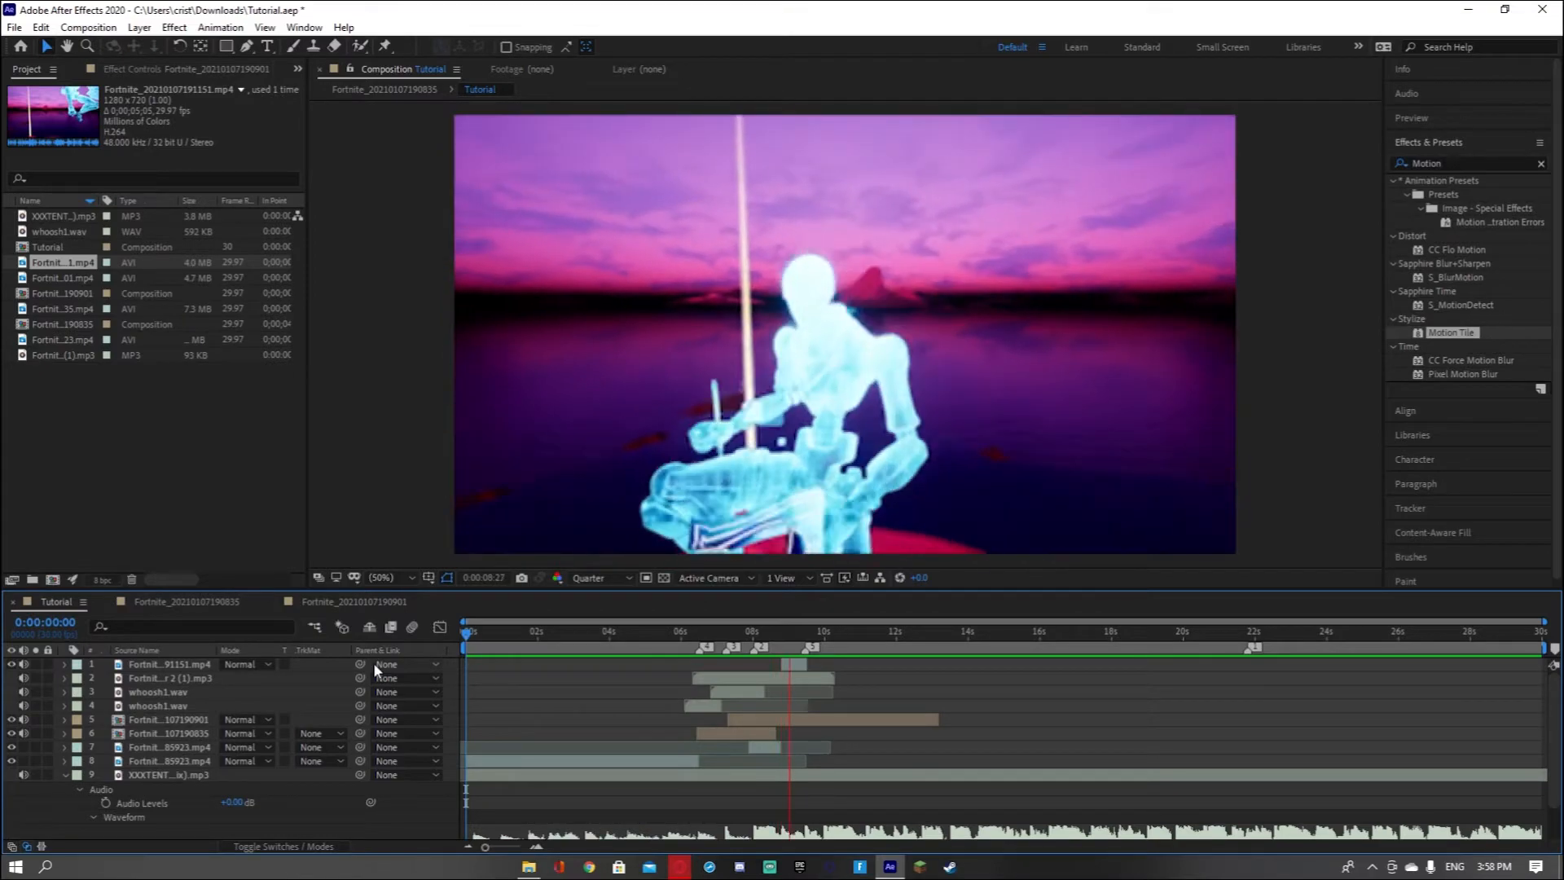
click(790, 666)
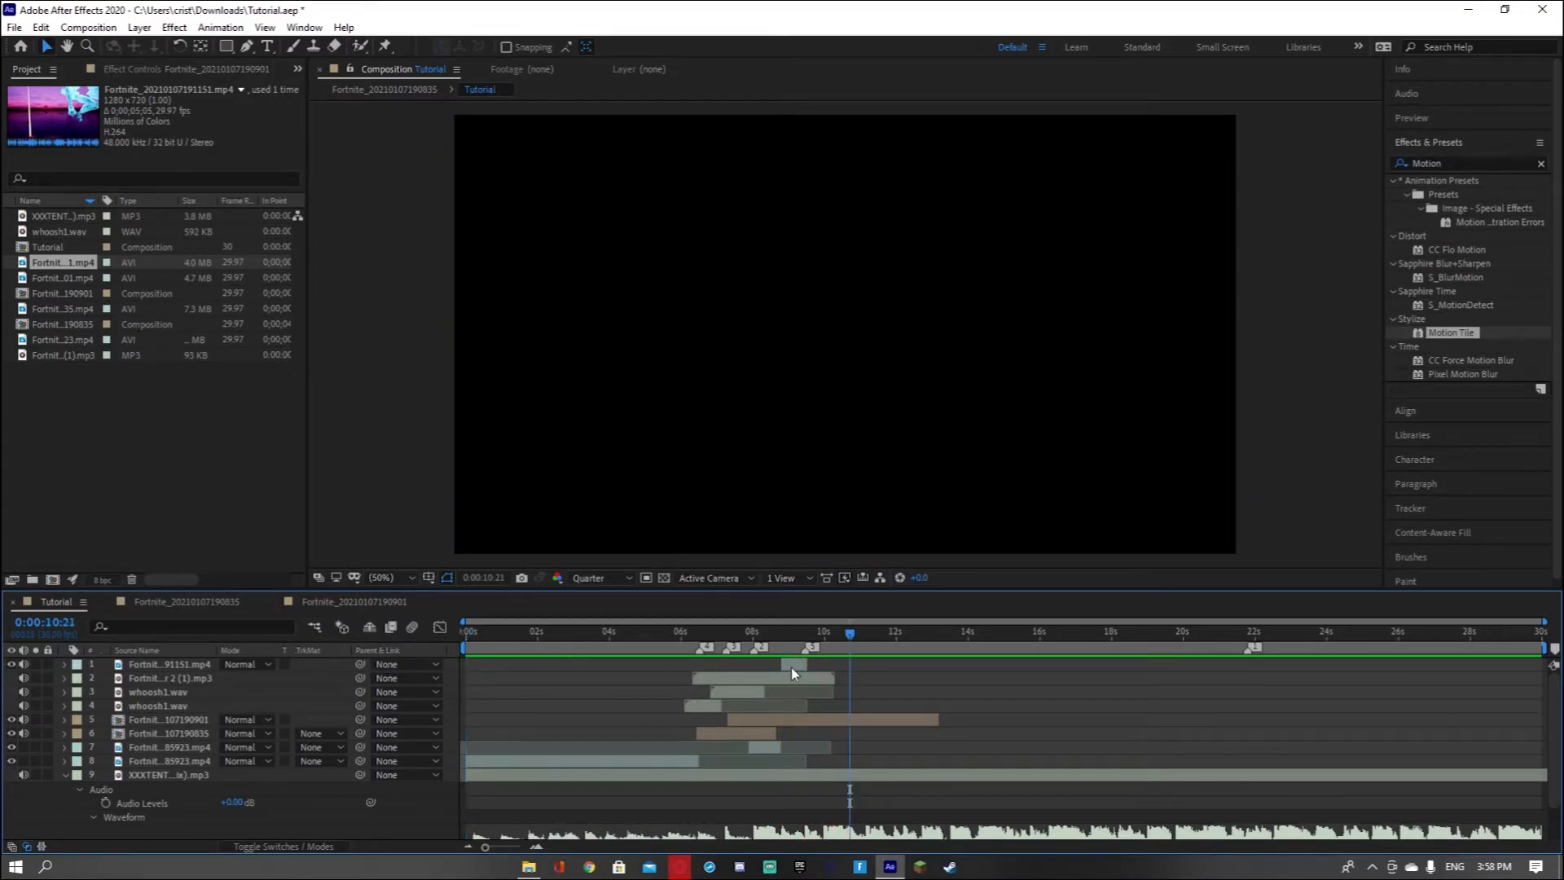
Apply Motion Tile to Fortnite_20210107191151.mp4 with Output Height 77 for letterbox bars, and preview it from 0:00:08:07
drag(1448, 330, 797, 642)
click(801, 634)
click(179, 171)
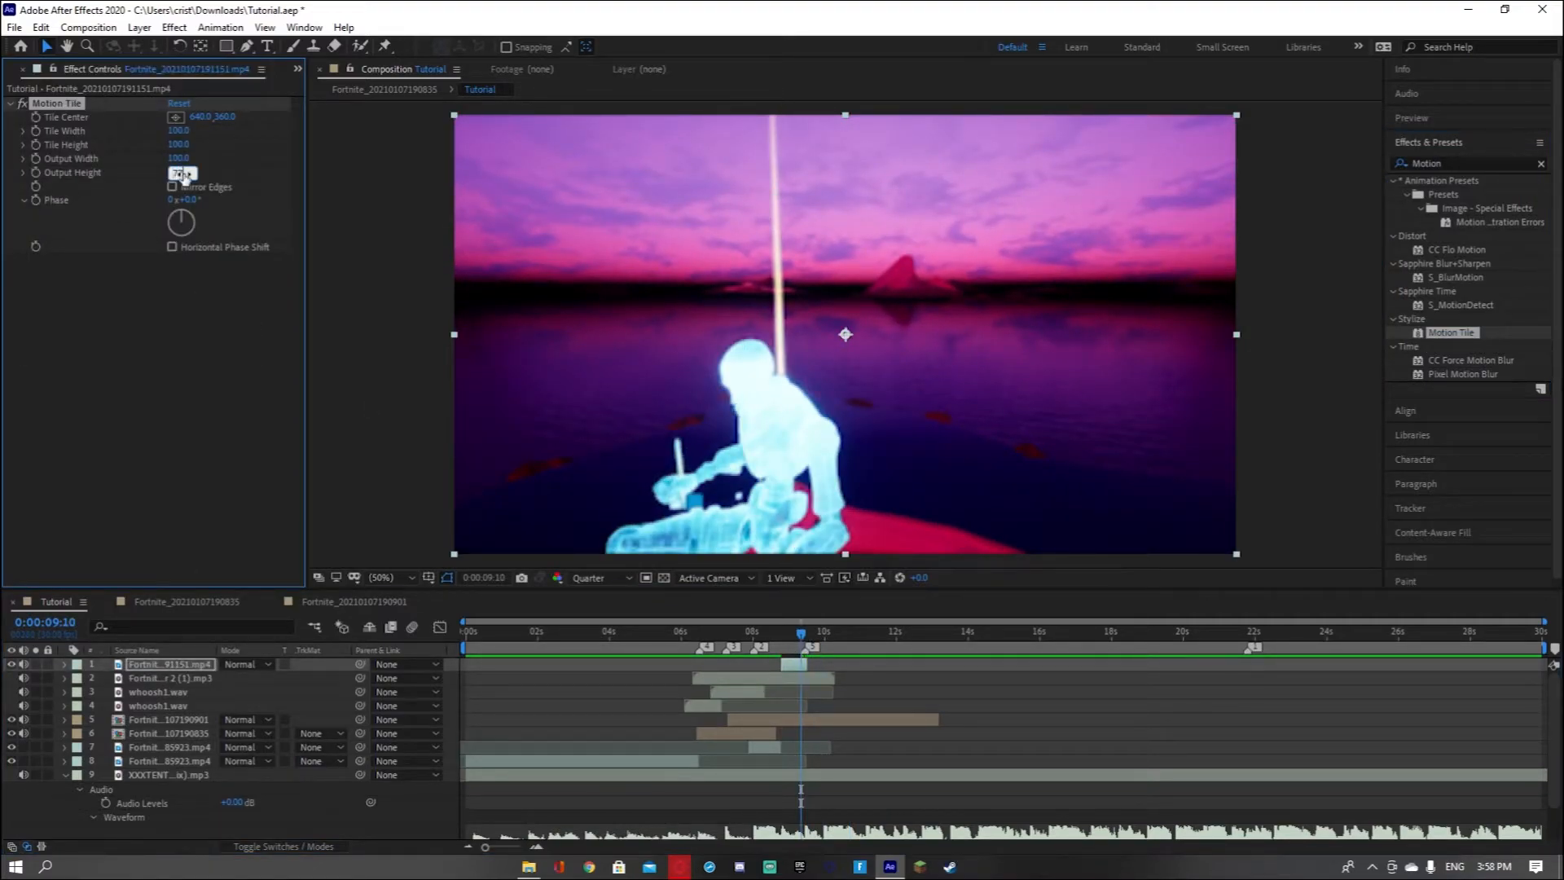
key(Return)
drag(789, 641, 762, 638)
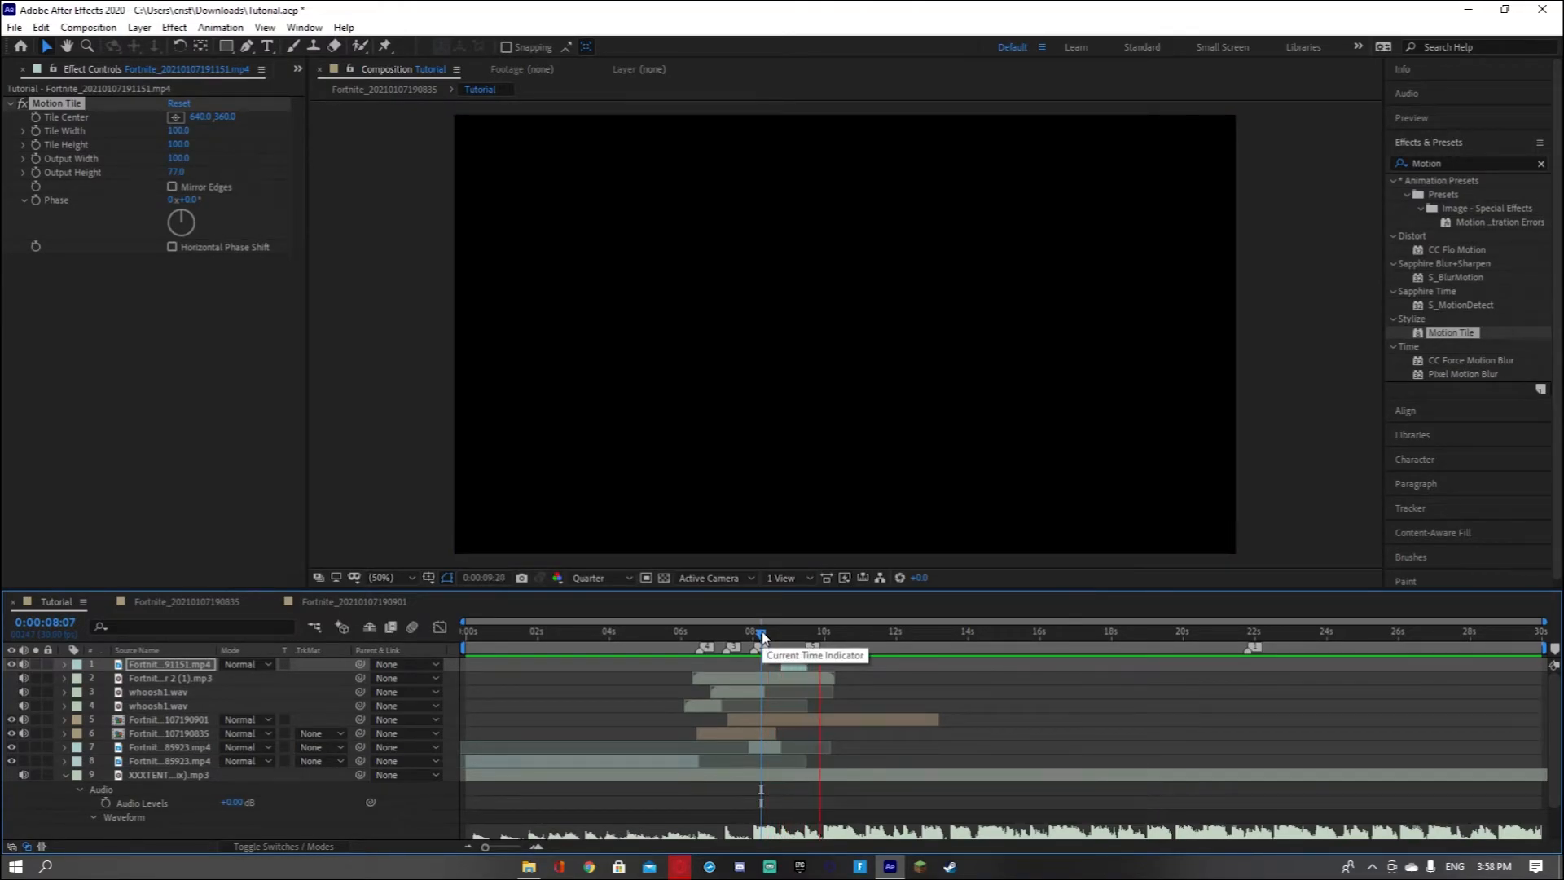
Add Whoosh for Kills.wav from the Sound effects folder to the Tutorial composition as the top layer
drag(862, 634, 765, 652)
click(529, 866)
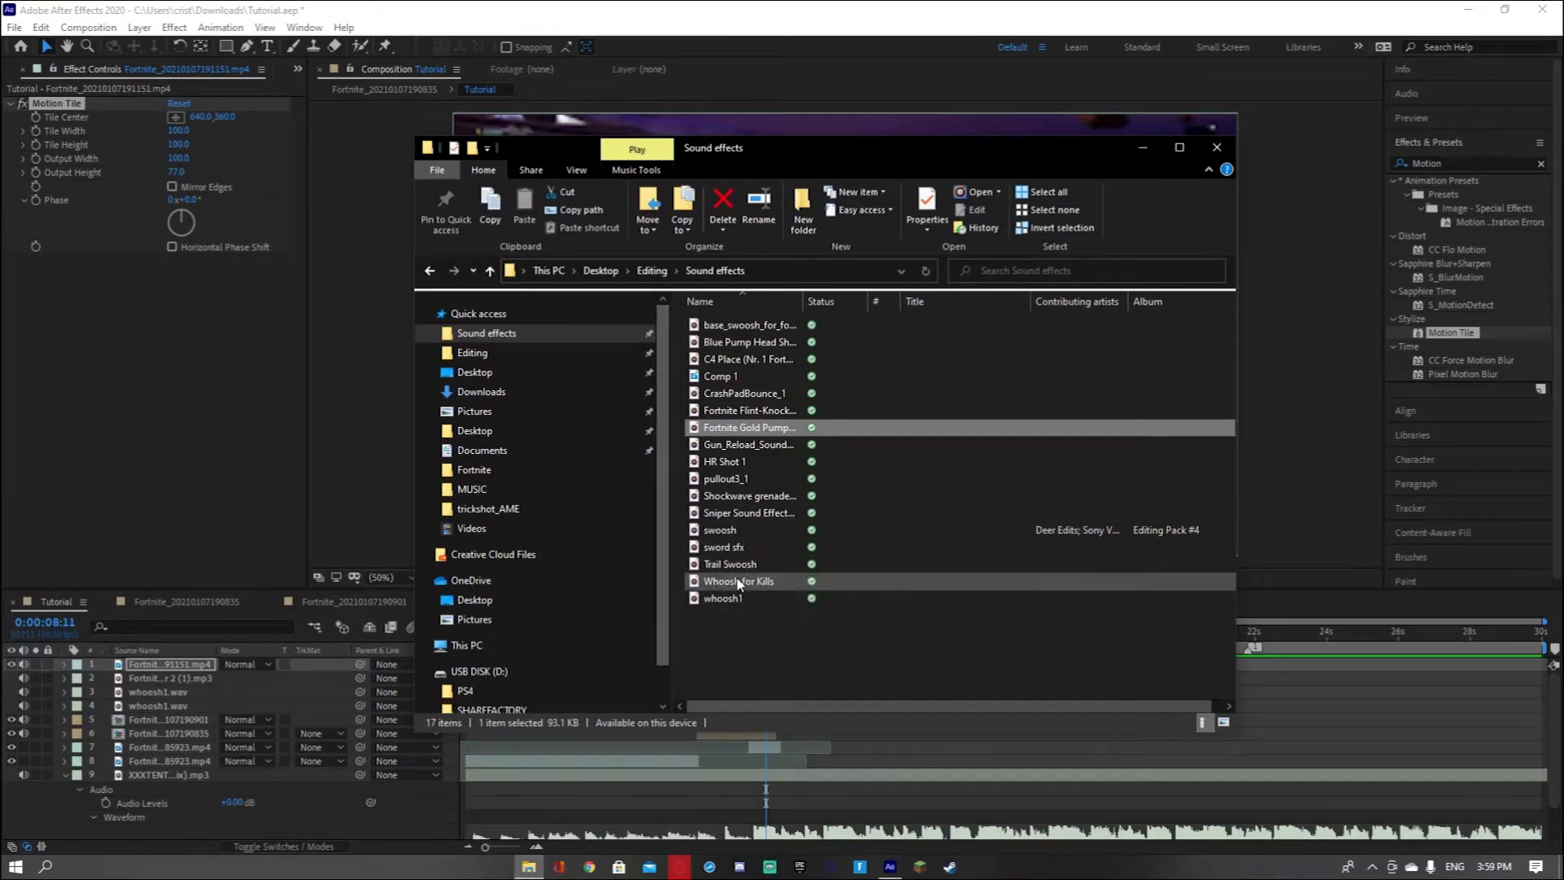
drag(738, 581, 225, 725)
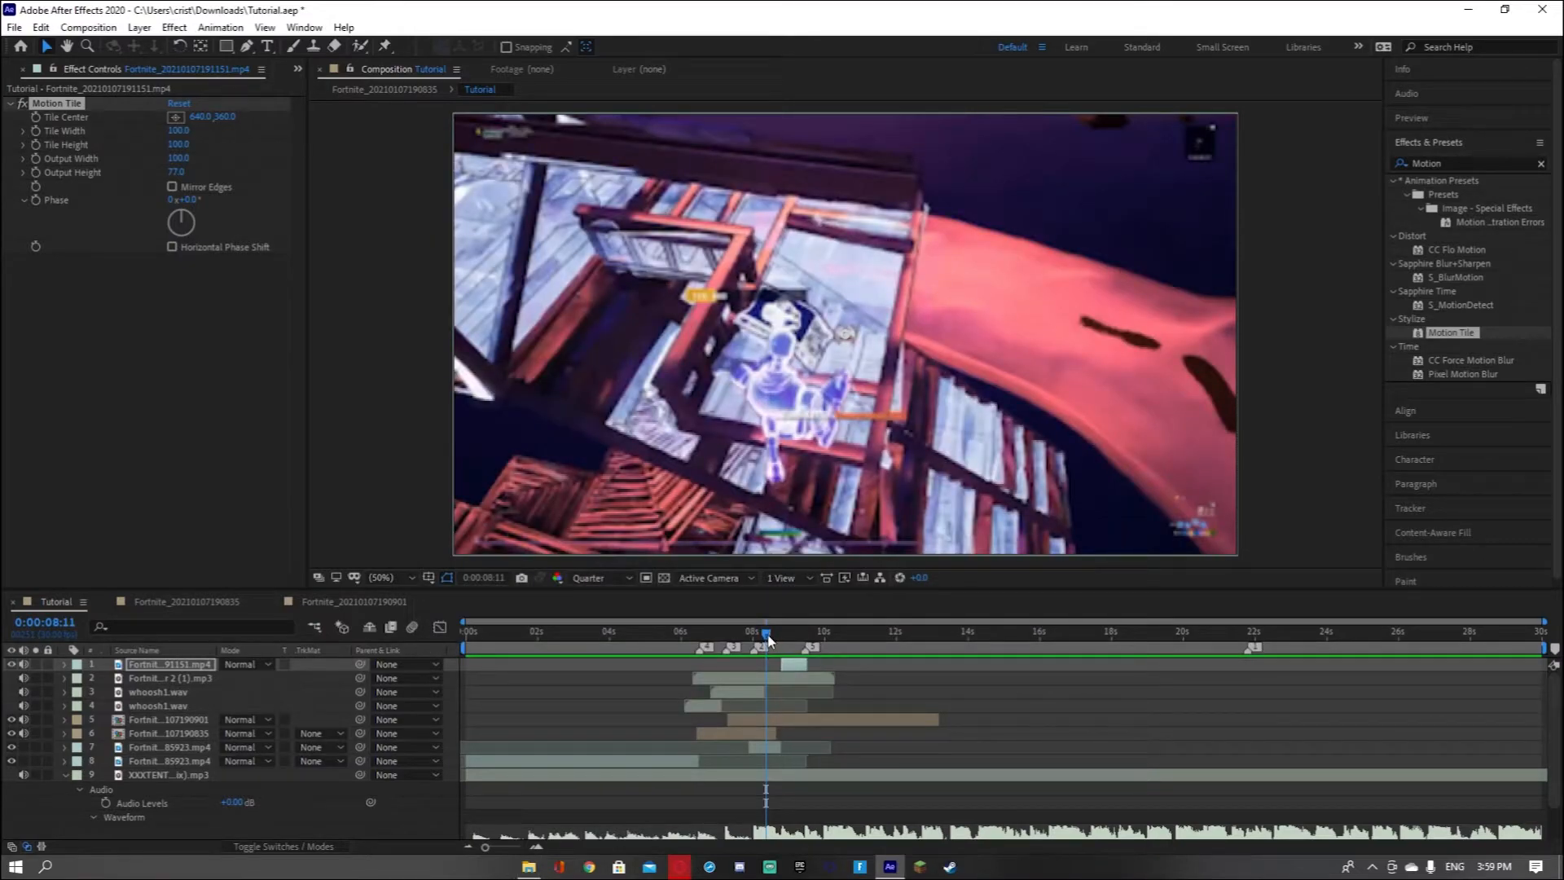
drag(767, 636, 754, 642)
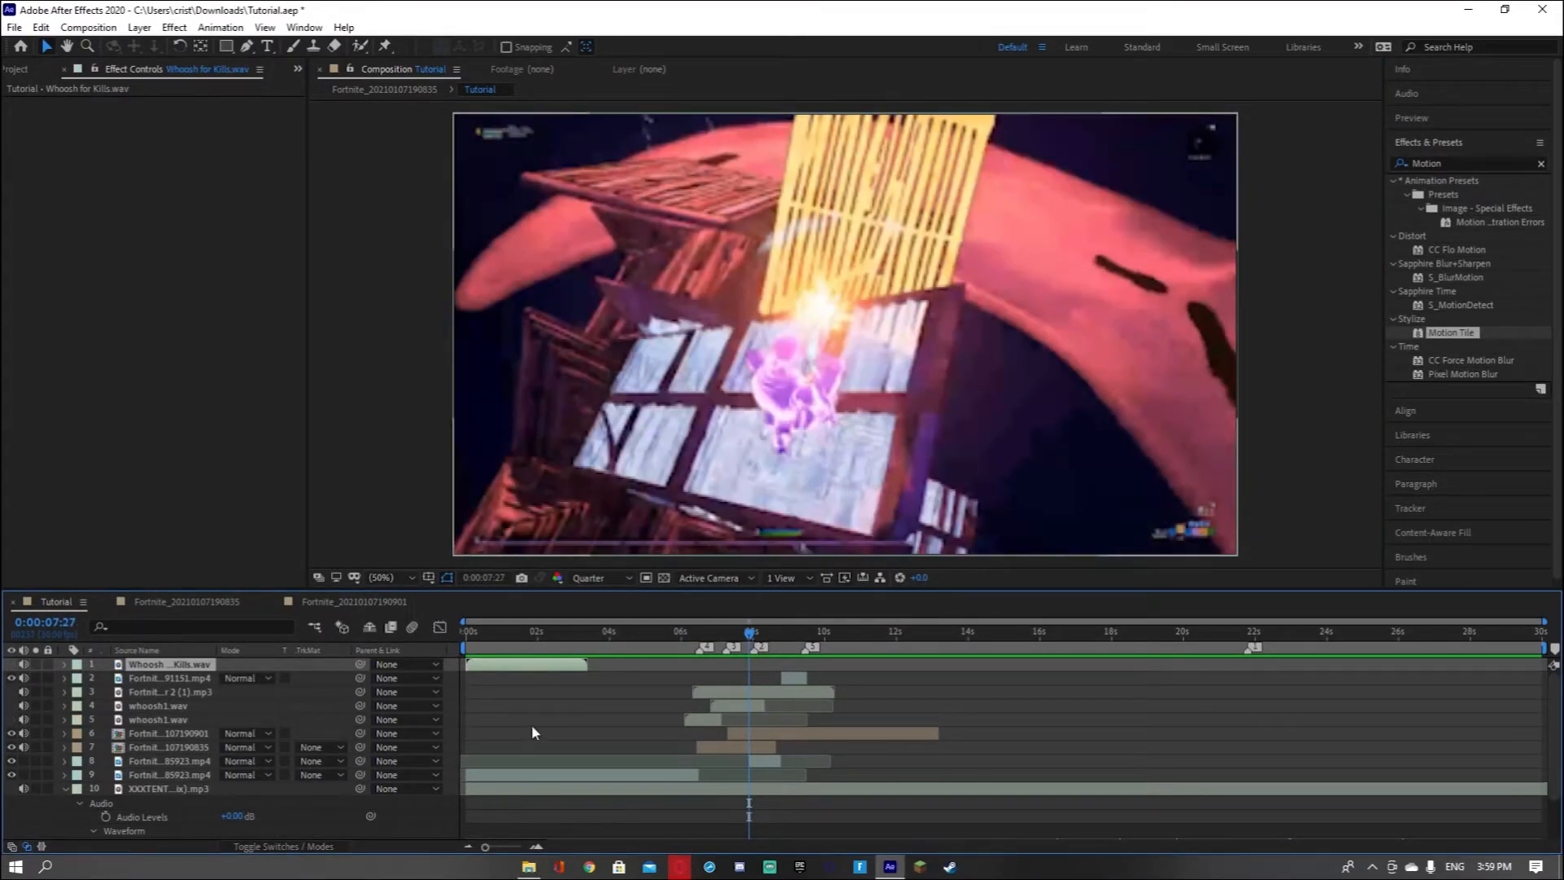
Using its waveform, move Whoosh for Kills.wav to start at about 0:00:07:07 so its peak meets the gunshot, and preview the timing
click(65, 664)
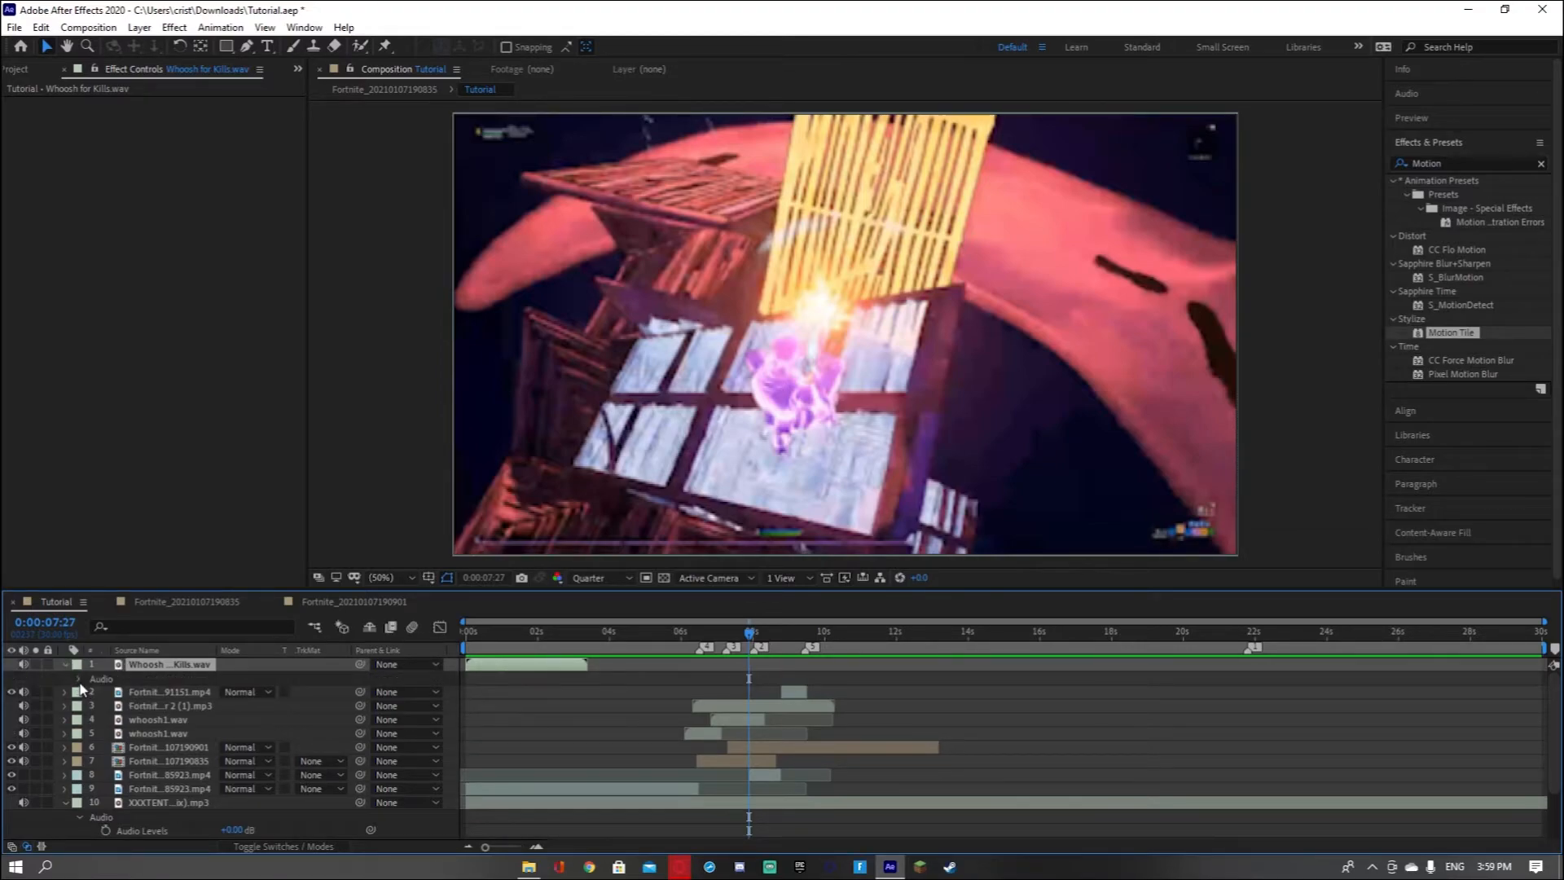
click(79, 681)
click(92, 706)
drag(518, 671, 731, 643)
key(space)
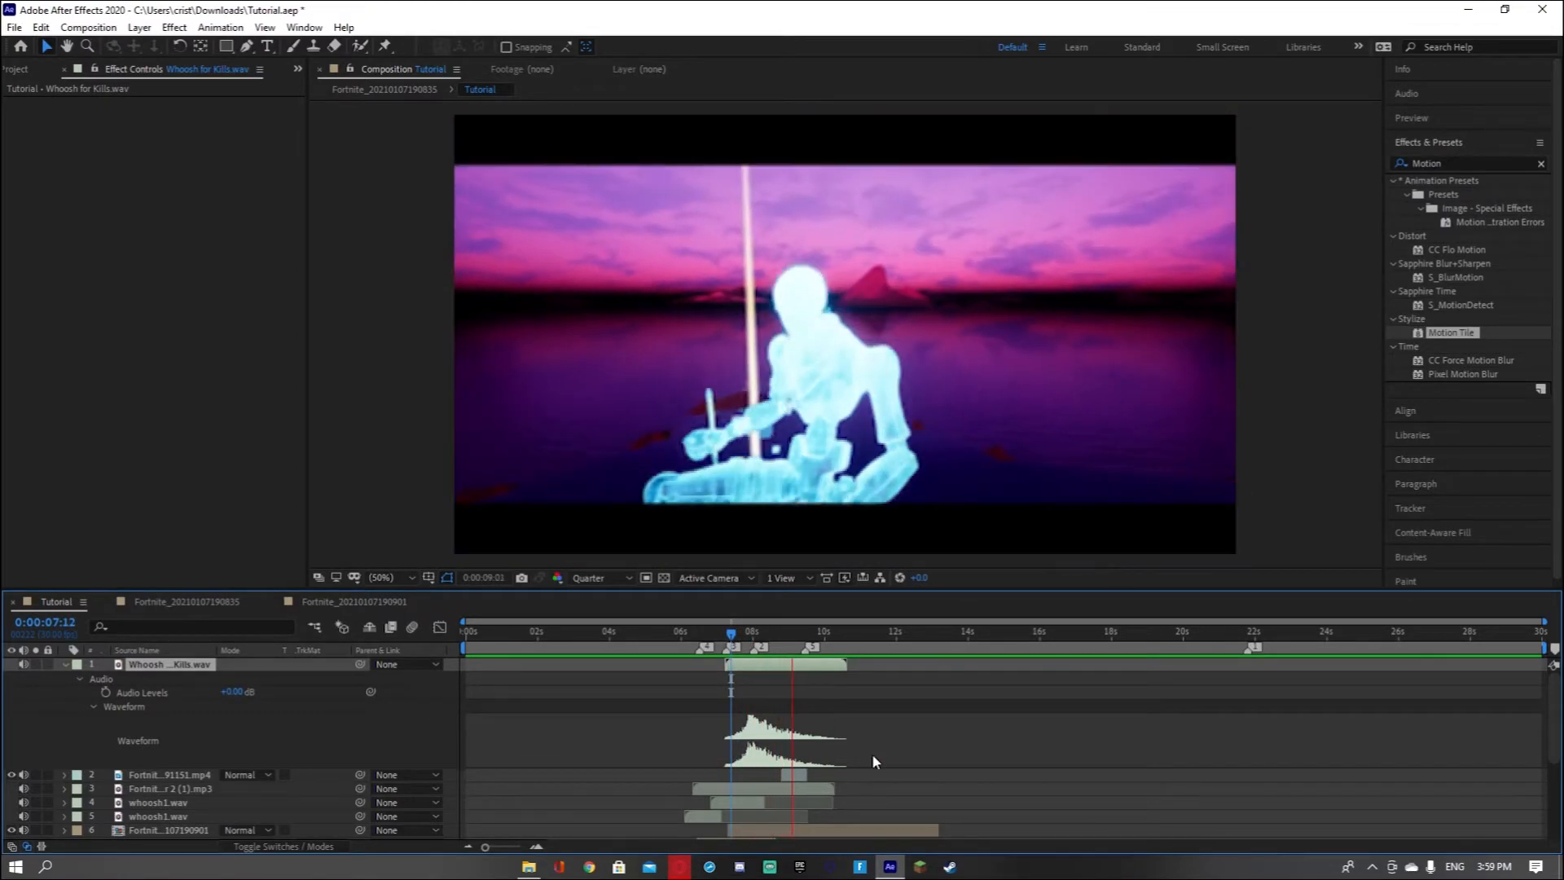
key(space)
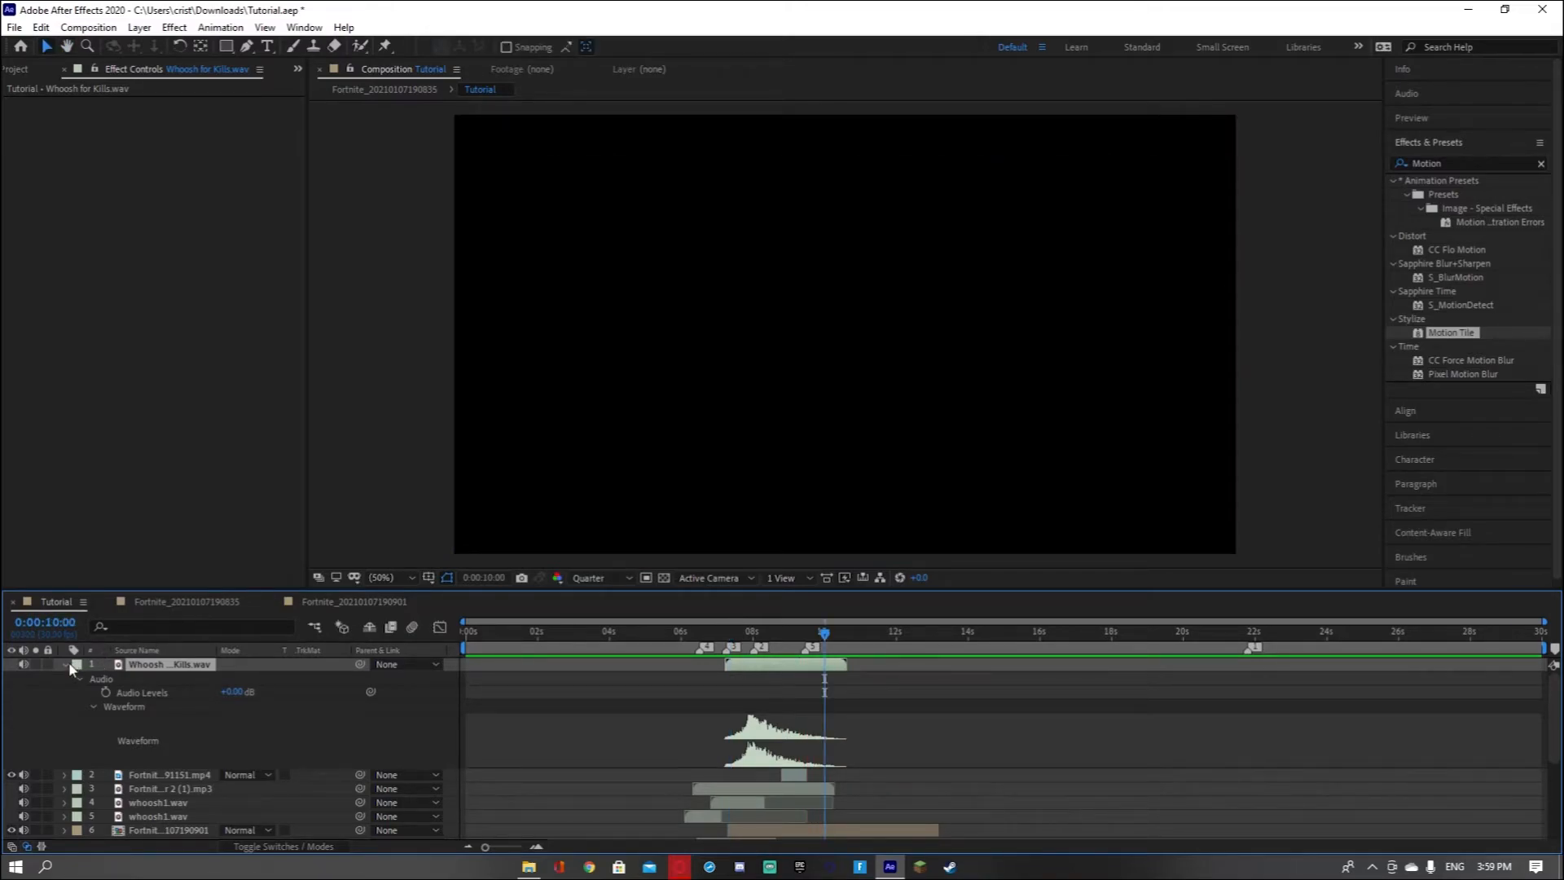
click(67, 665)
Add another whoosh1.wav from the project files as the top layer for the second cinematic
drag(821, 648, 788, 655)
click(783, 679)
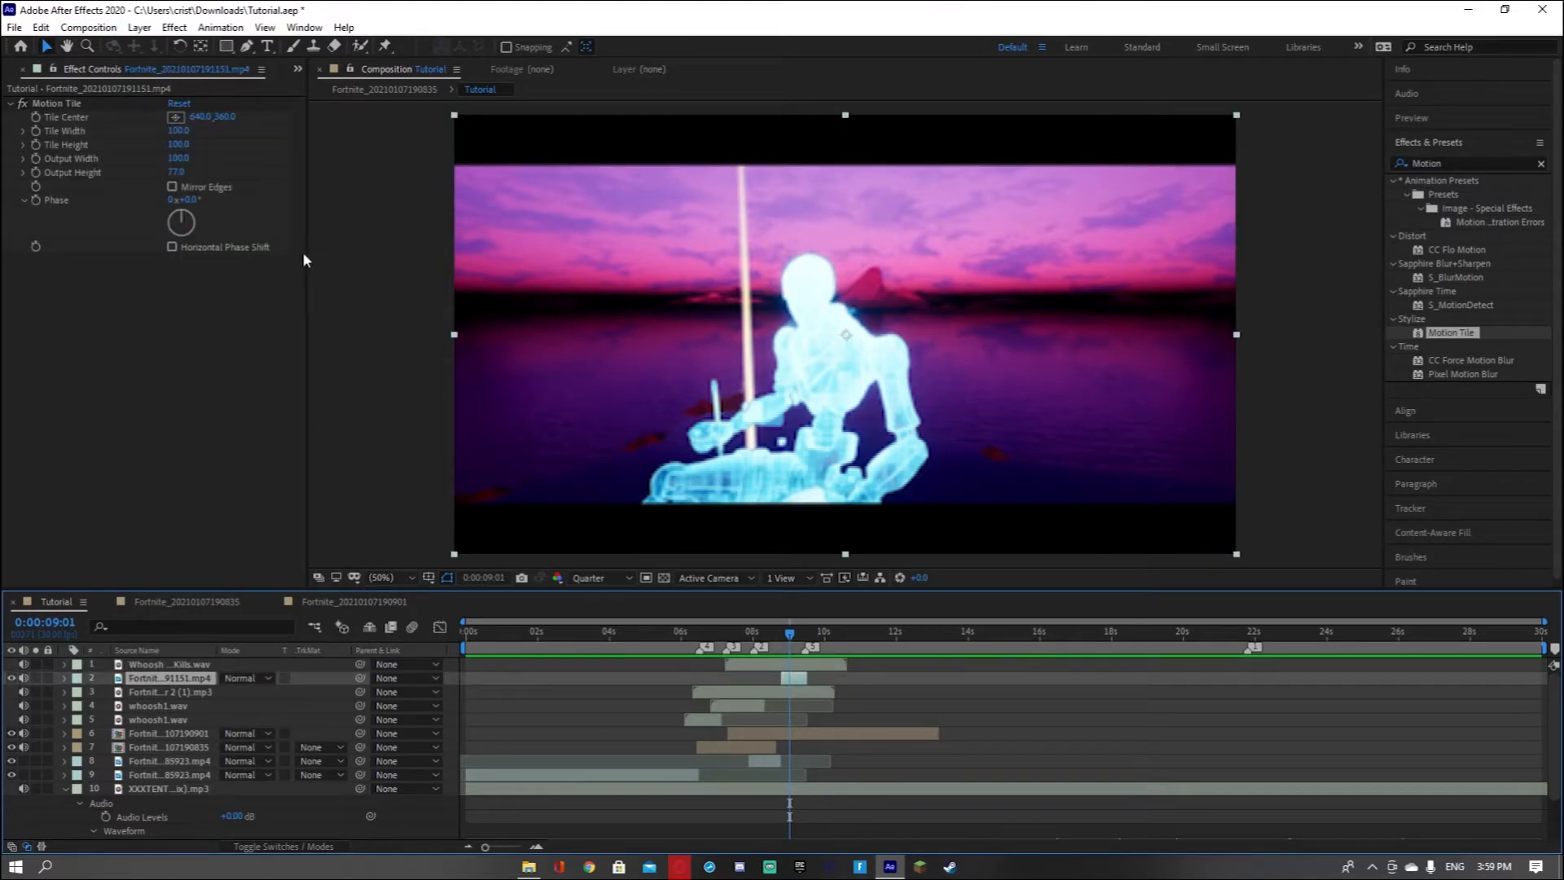
drag(307, 259, 371, 260)
click(27, 68)
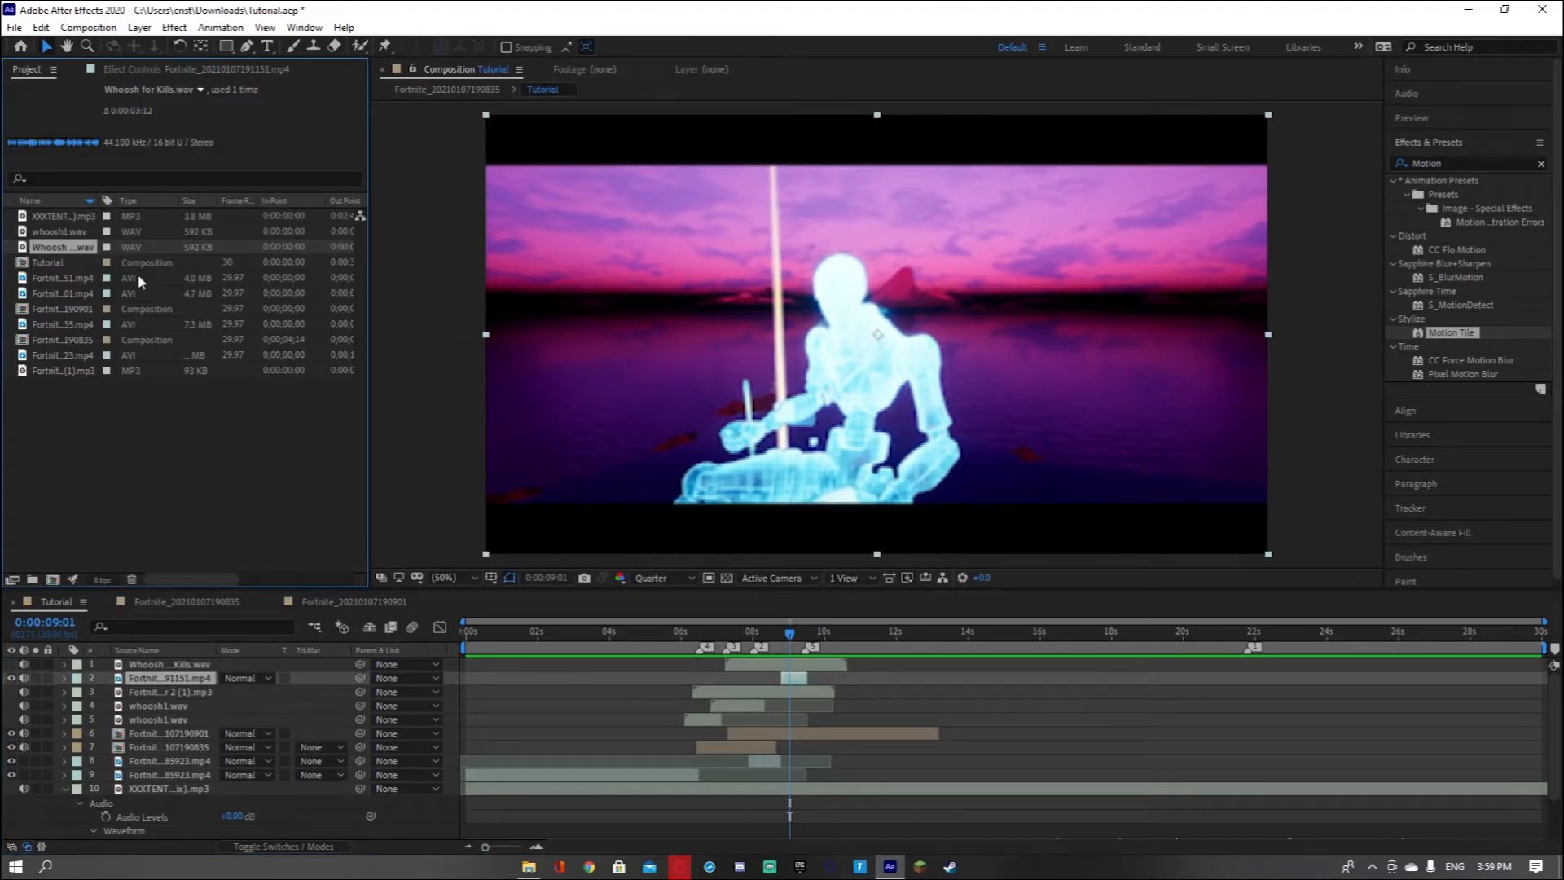
click(59, 232)
drag(121, 250, 202, 657)
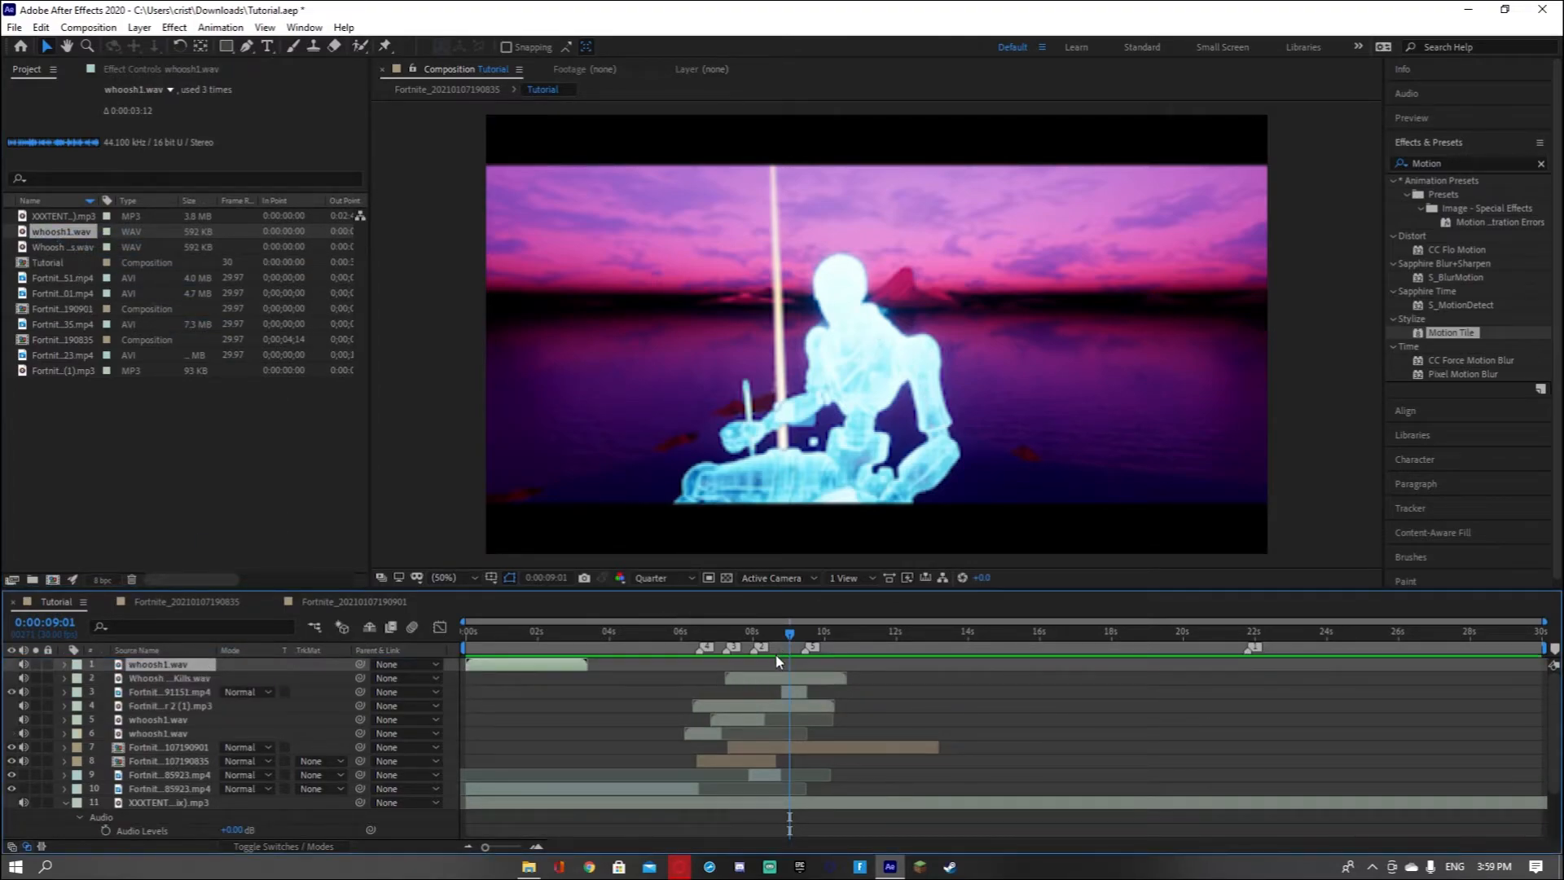
click(796, 692)
Using its waveform, move the new whoosh1.wav to start at about 0:00:08:10 over the cinematic, and preview it from 0:00:08:08
drag(506, 665, 750, 668)
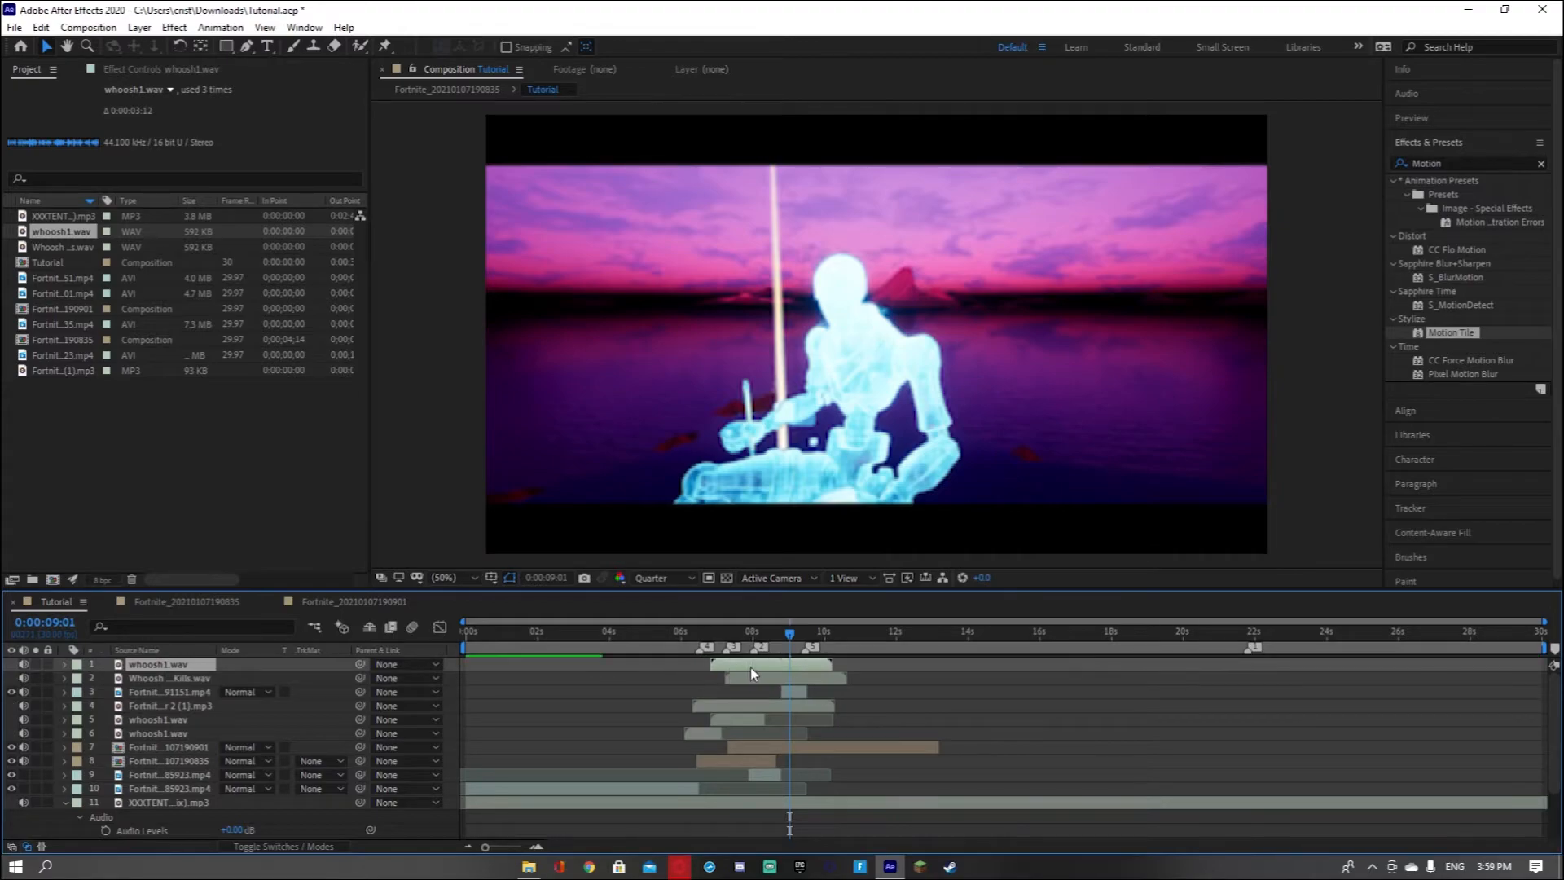
click(65, 664)
click(80, 679)
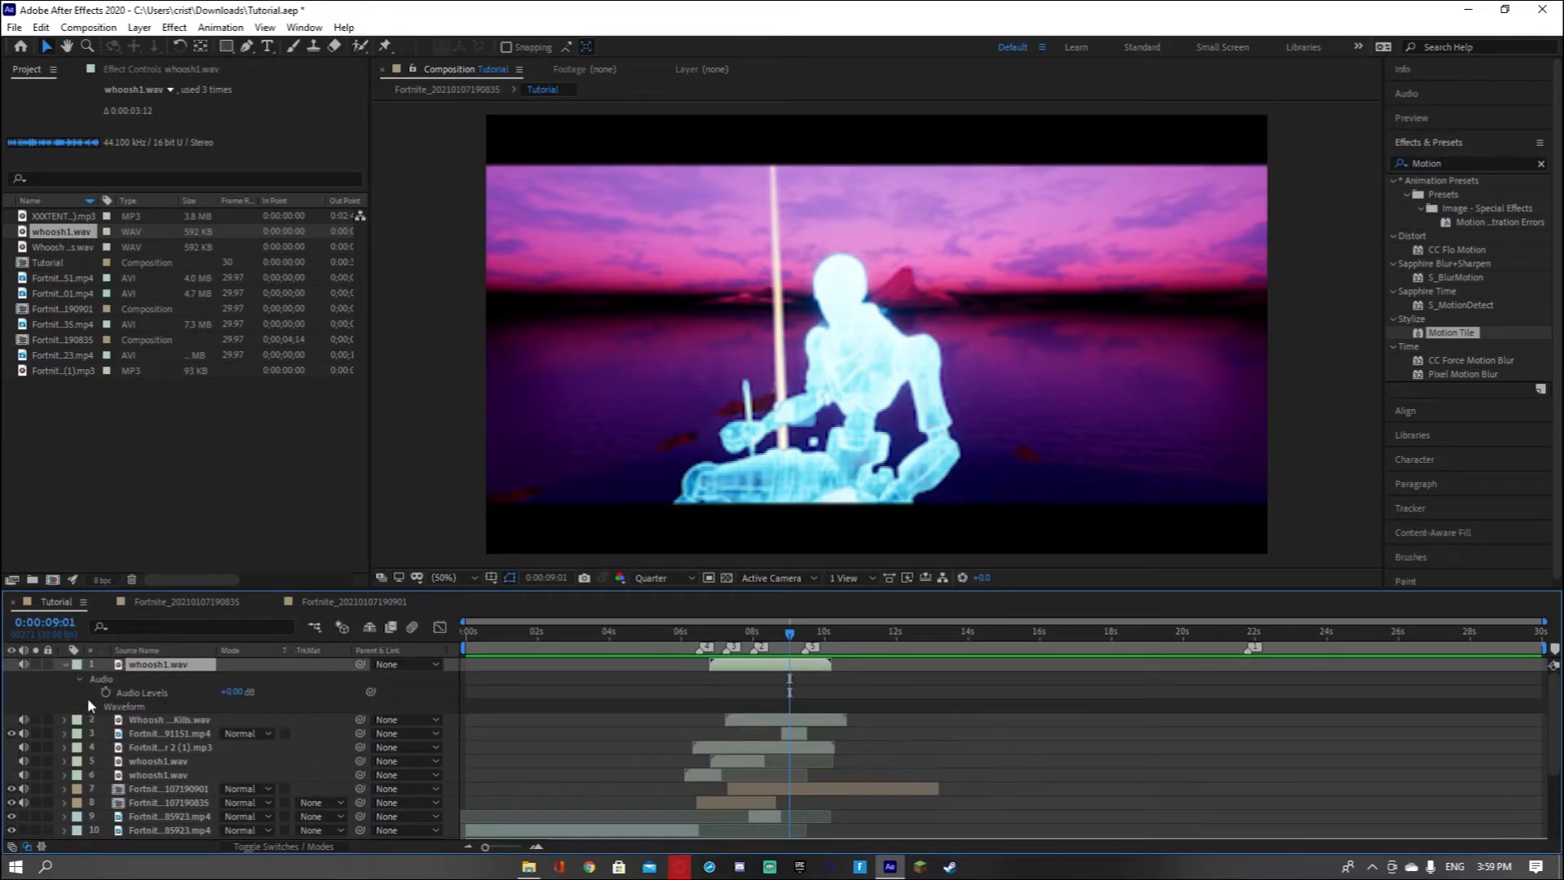
click(93, 707)
drag(788, 673, 760, 638)
key(space)
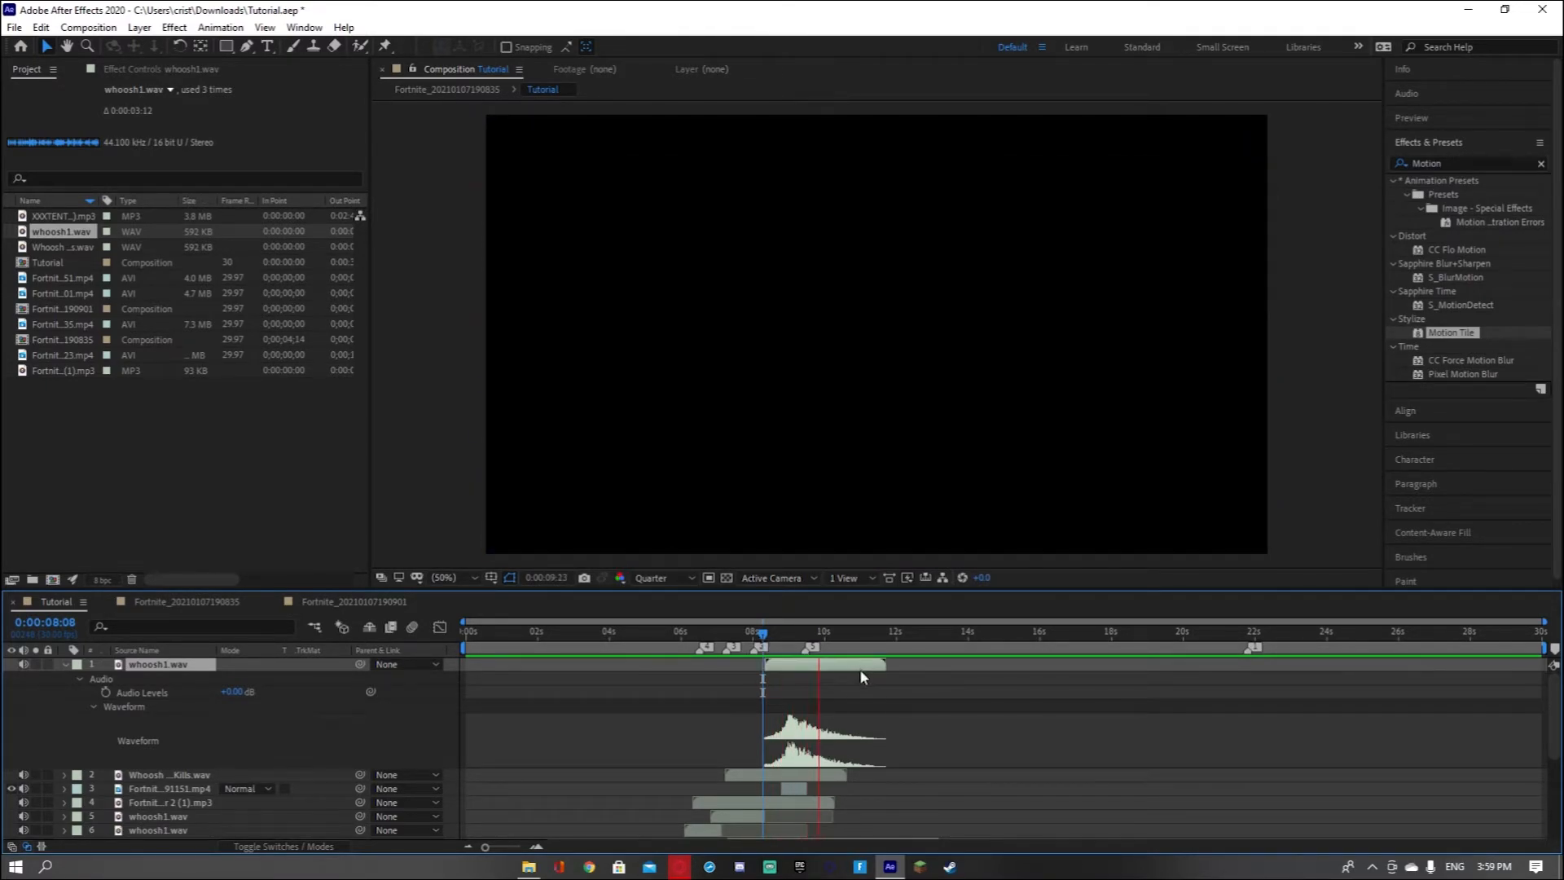
Split the new whoosh1.wav at 0:00:09:16, where the cinematic ends, and delete the part after the split
click(855, 649)
drag(820, 644, 807, 651)
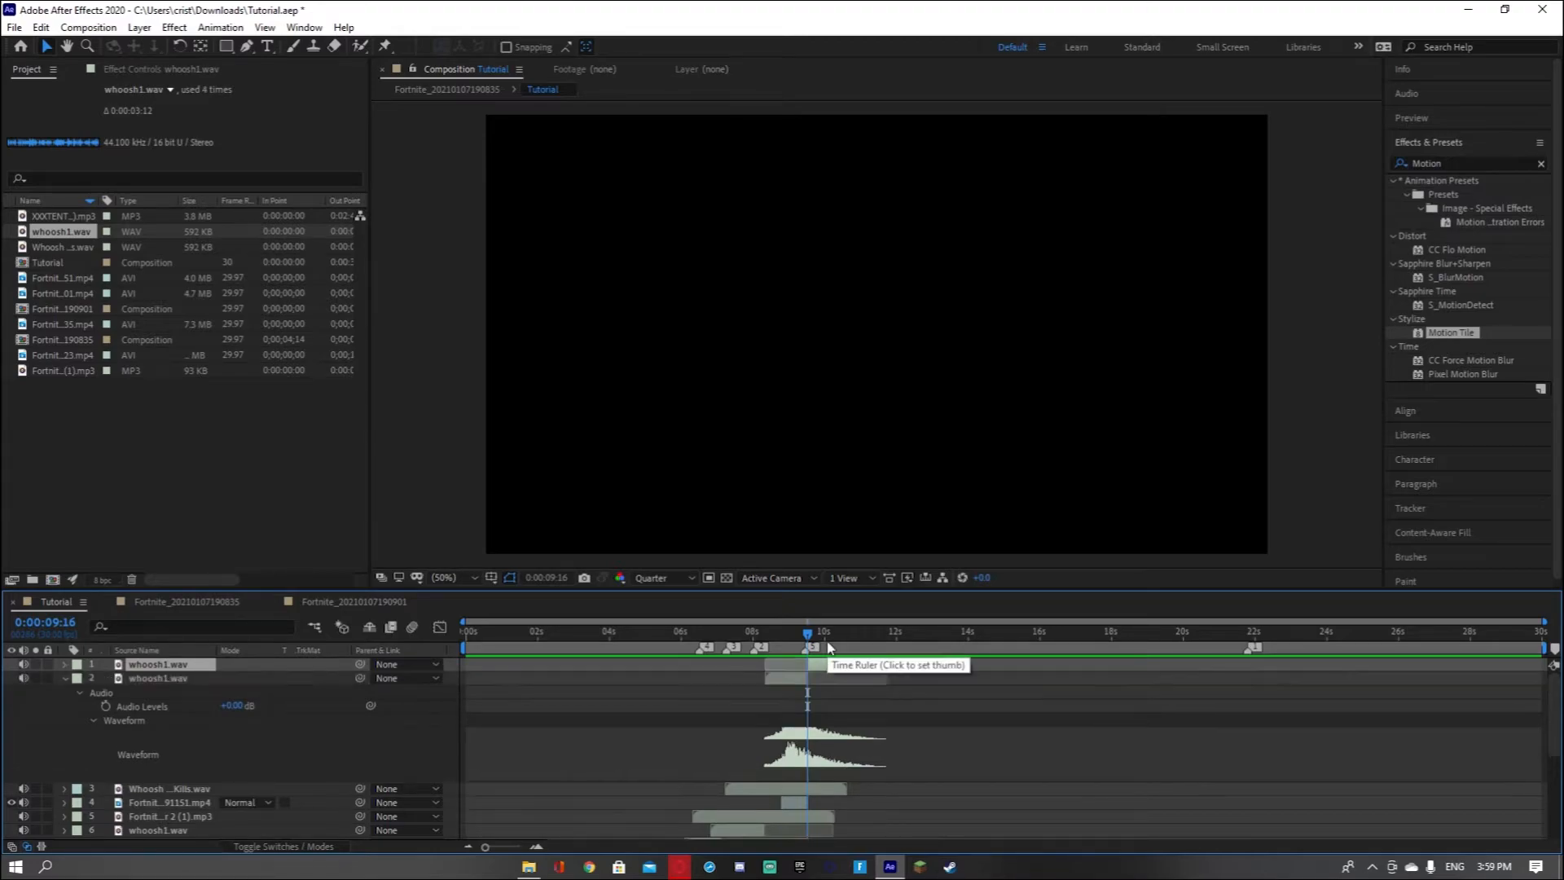
click(858, 686)
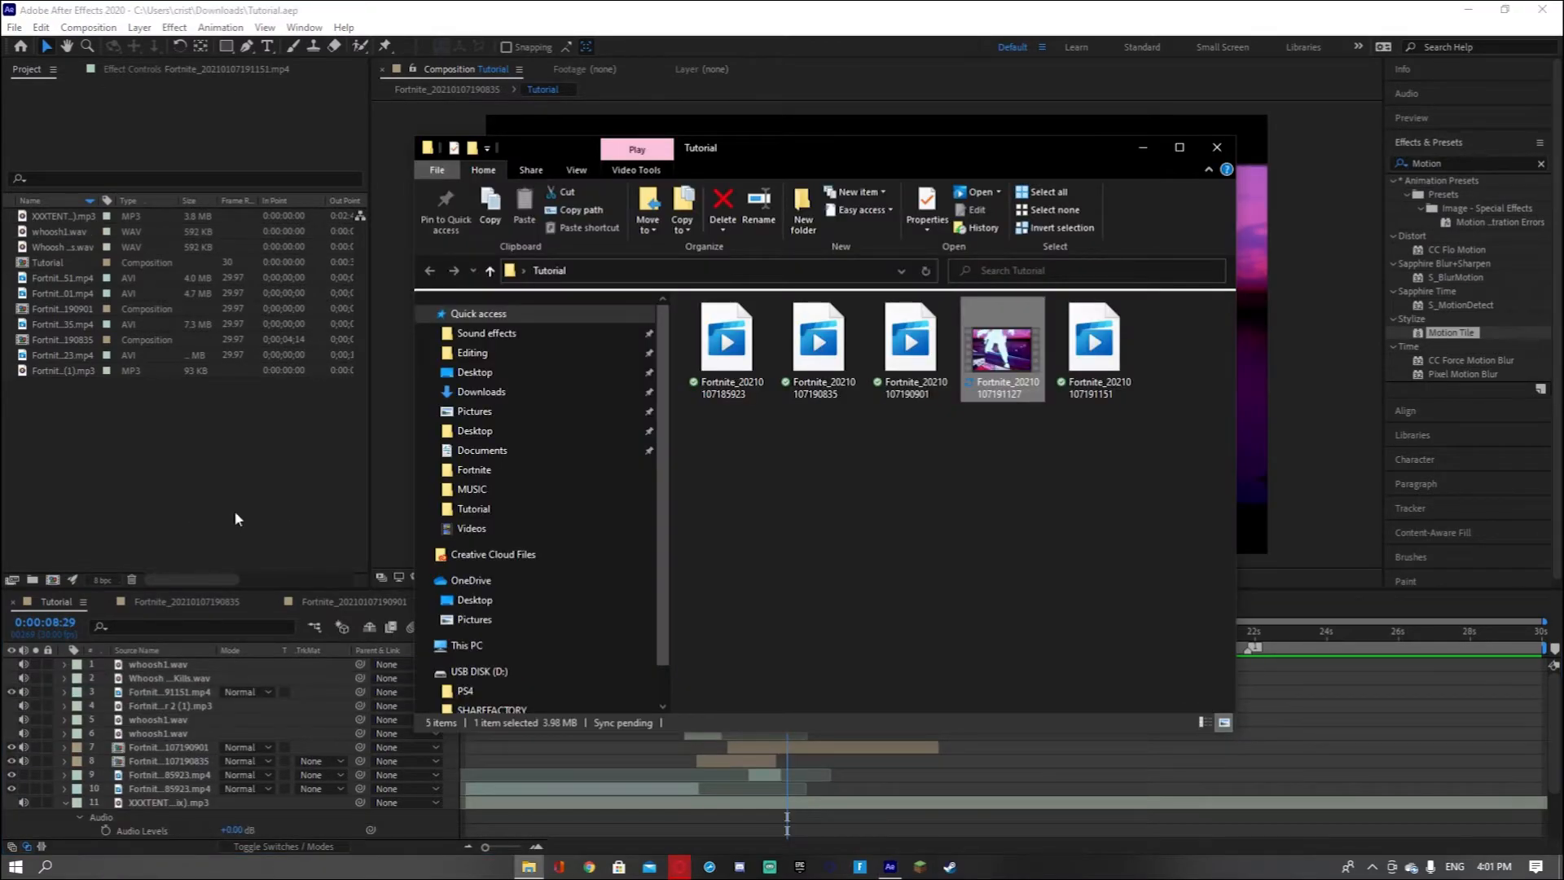
Import Fortnite_20210107191127.mp4 from the Tutorial folder and add it to the composition as the top layer
click(234, 519)
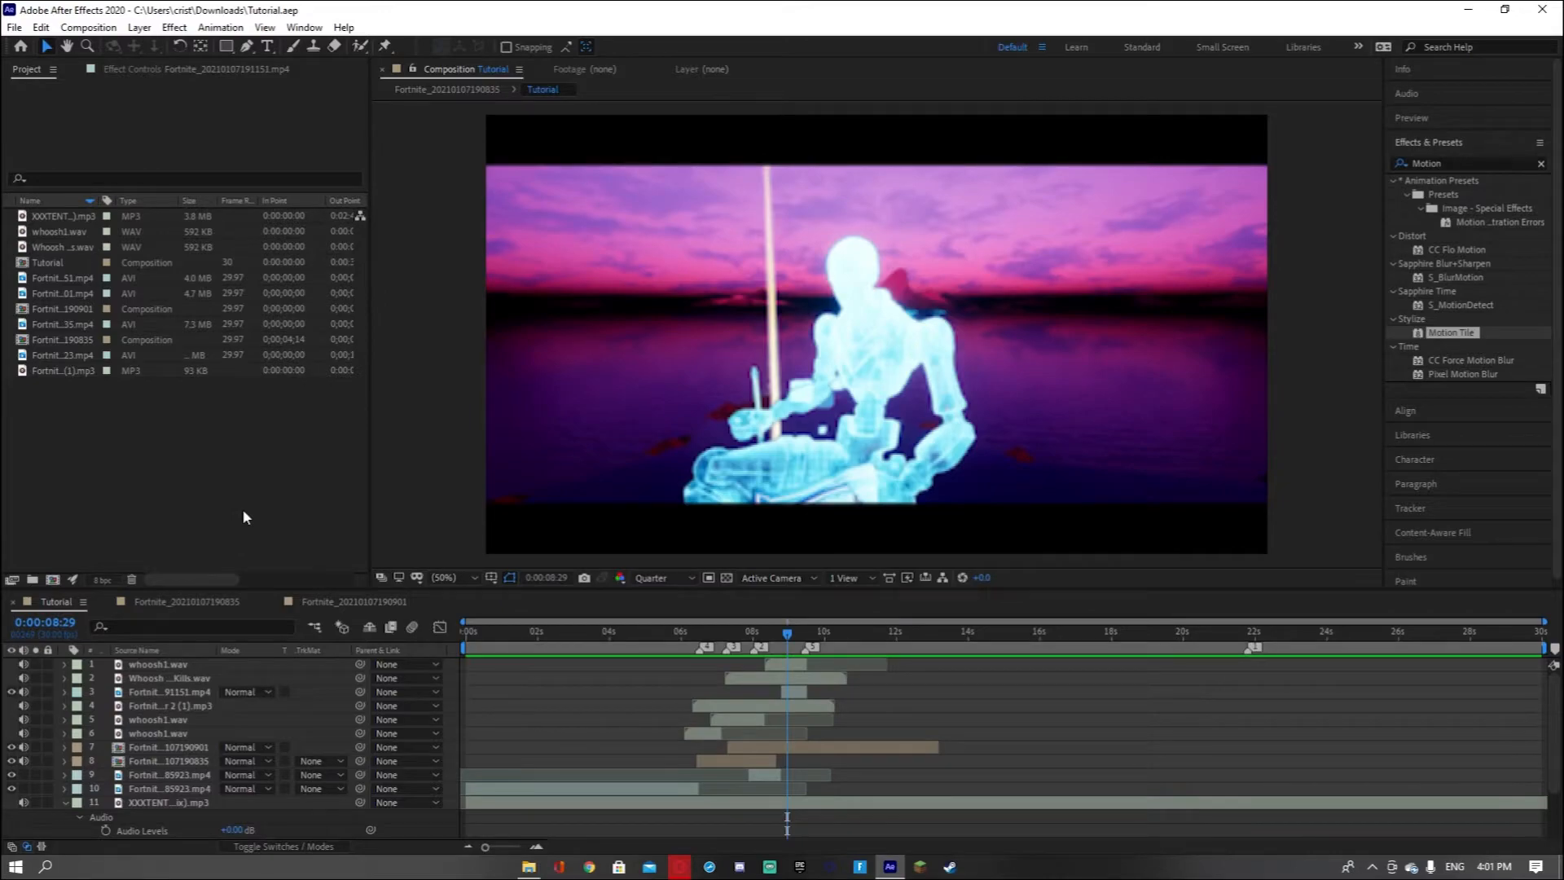
drag(786, 632, 803, 620)
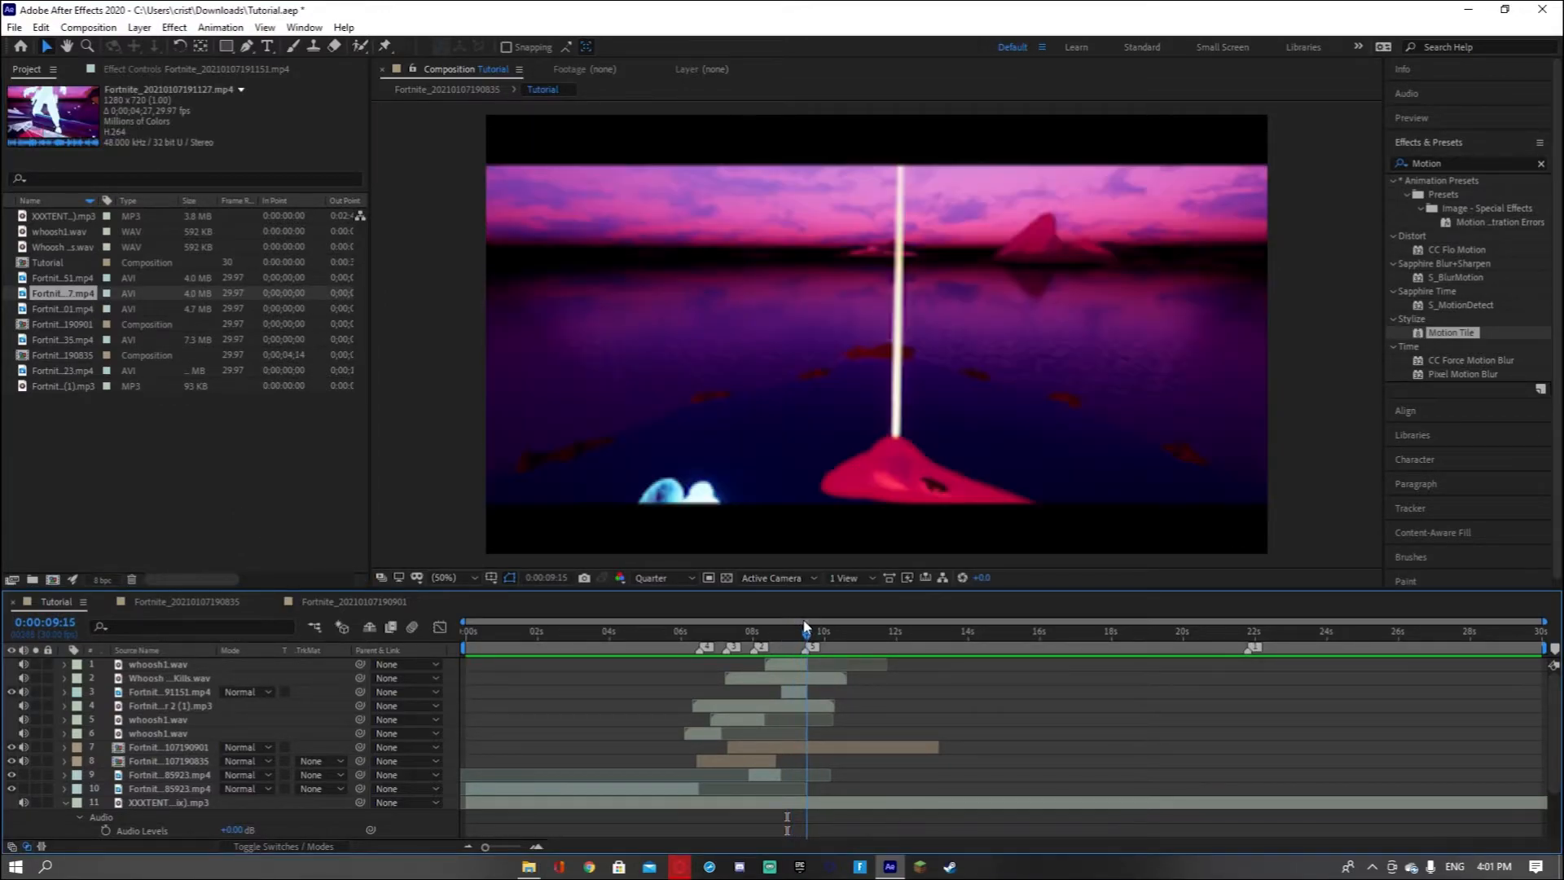
drag(65, 295, 184, 660)
Play the song from around the 0:00:09:14 marker and place a composition marker on the next beat at 0:00:11:05
key(space)
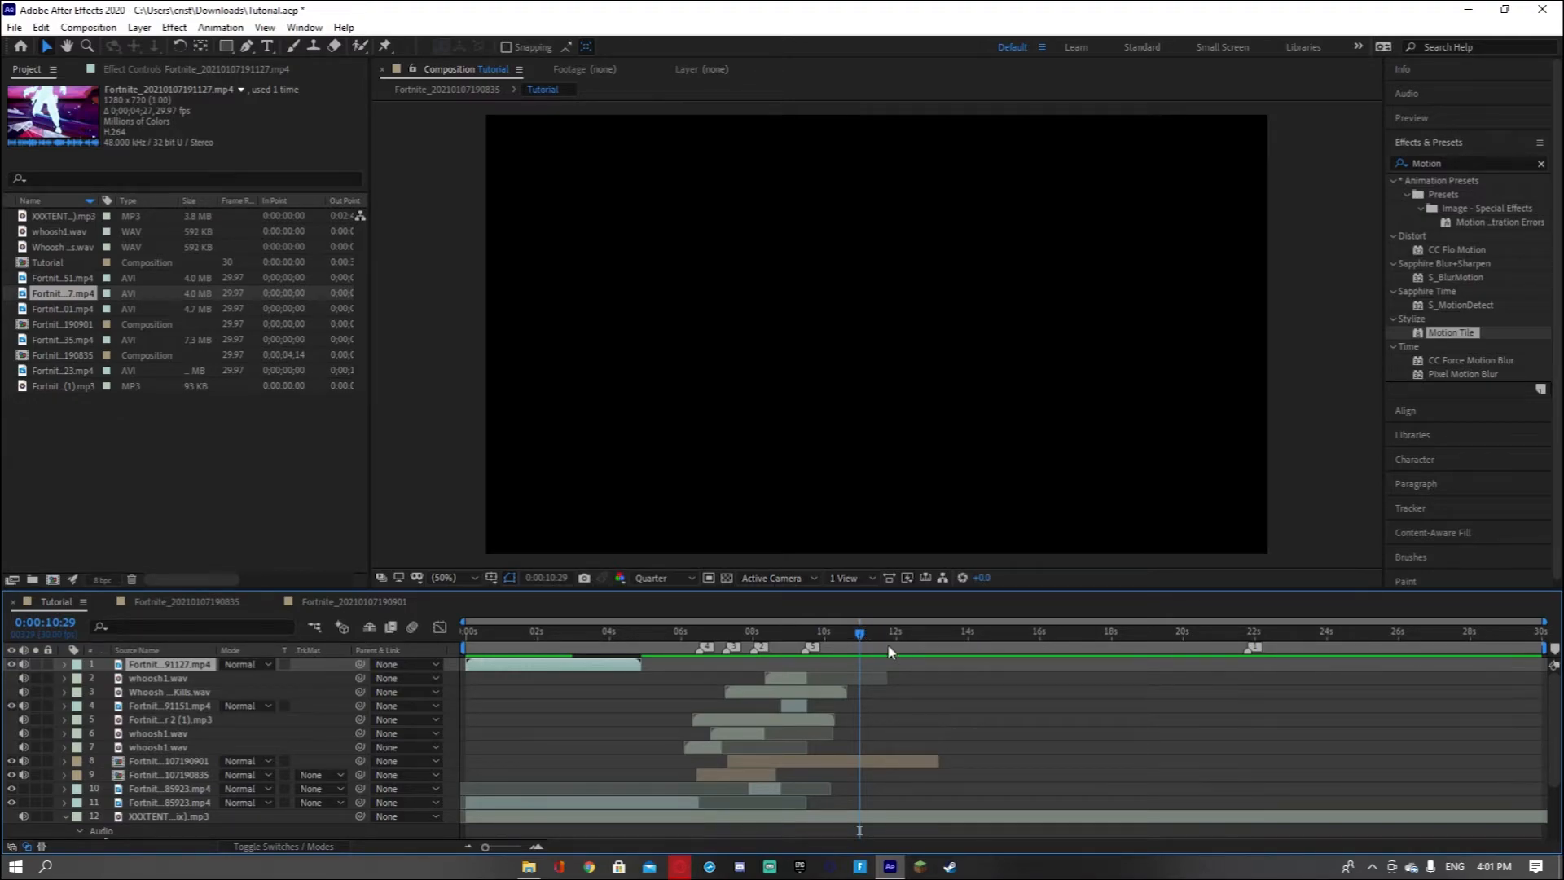
drag(803, 648, 807, 646)
drag(808, 641, 803, 640)
key(space)
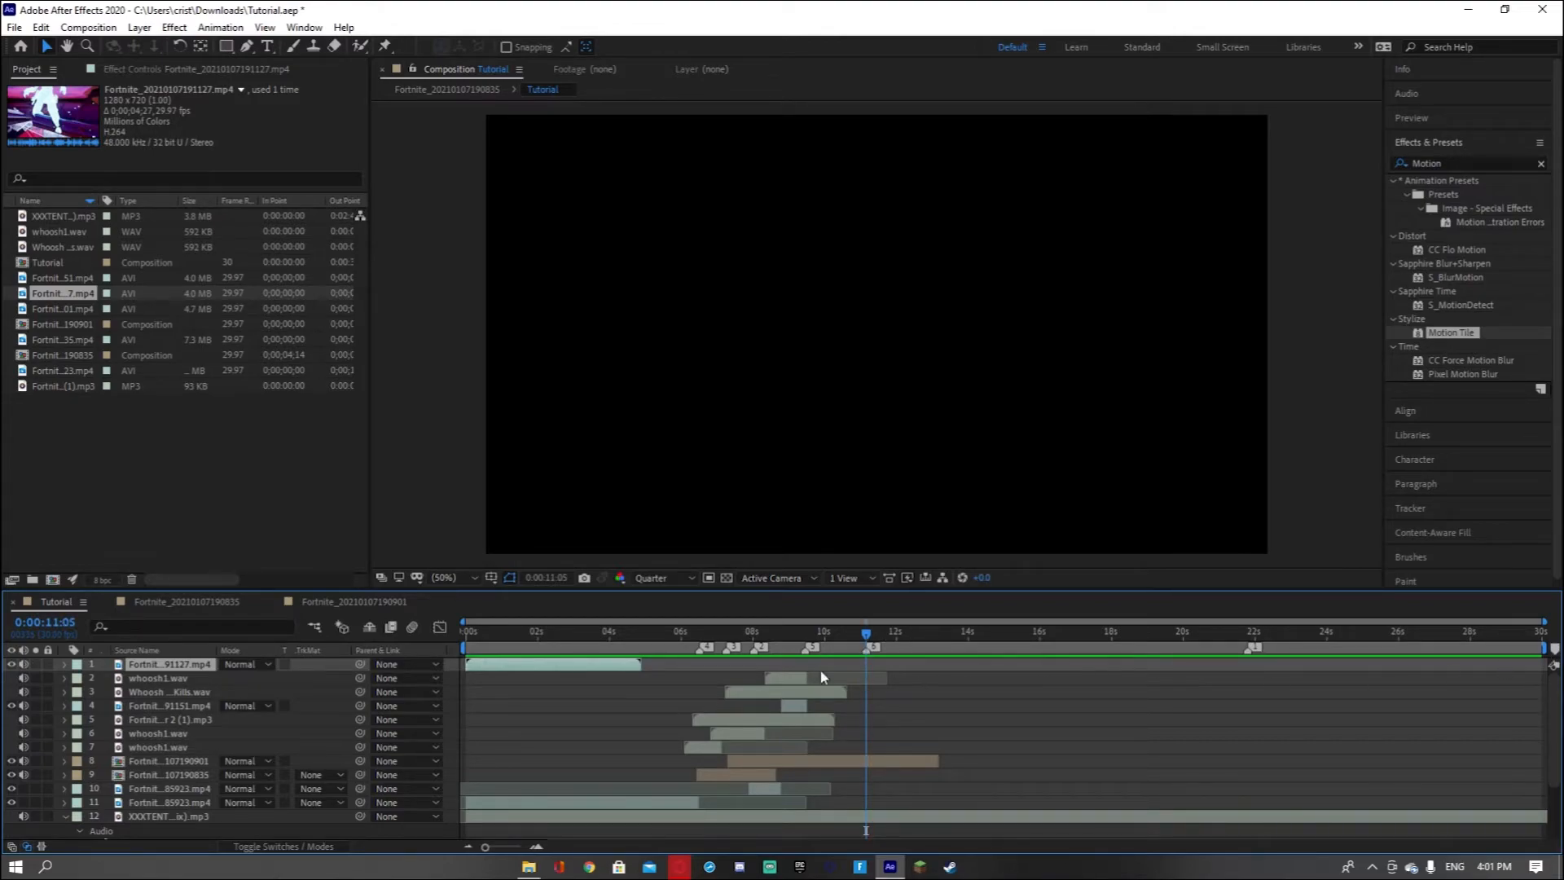
Move Fortnite_20210107191127.mp4 to start at about 0:00:10:00, preview it, and trim its end to 0:00:14:07
drag(580, 673, 949, 675)
click(823, 645)
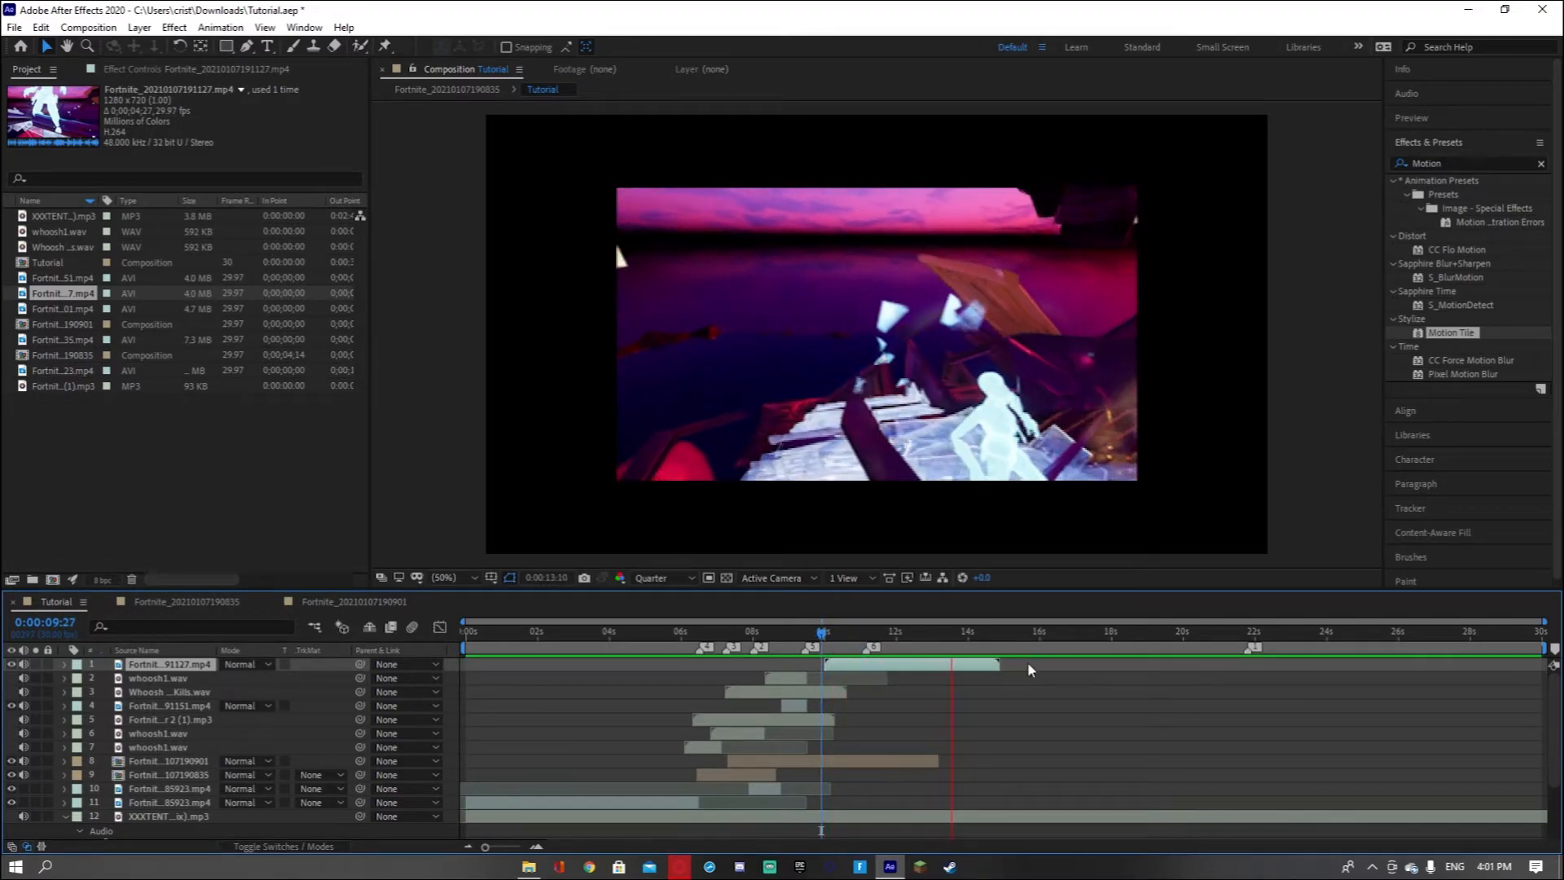
key(space)
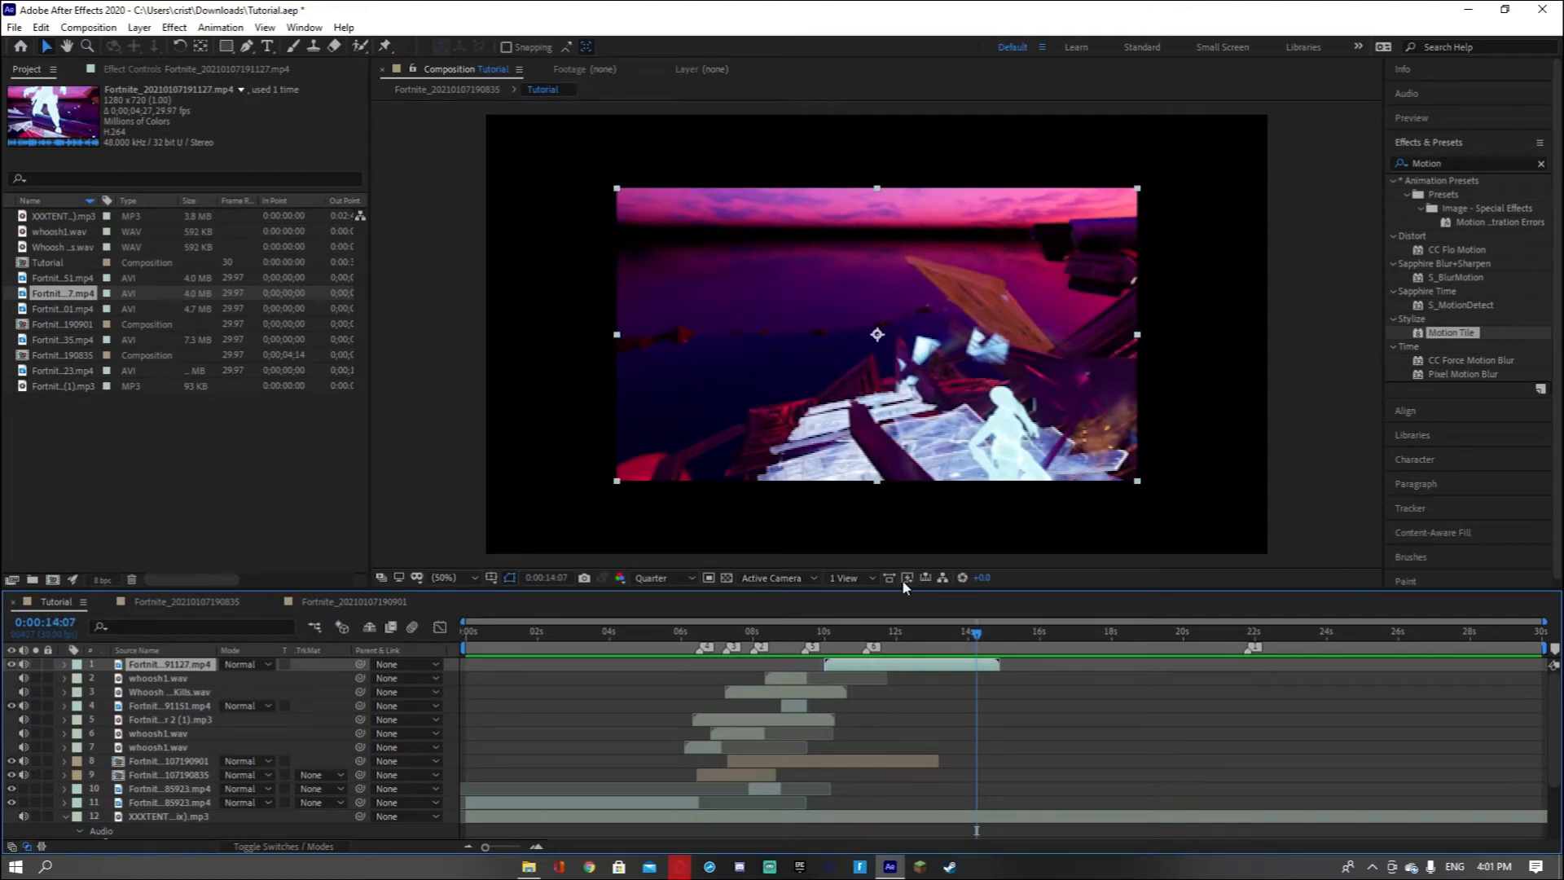
key(alt+bracketright)
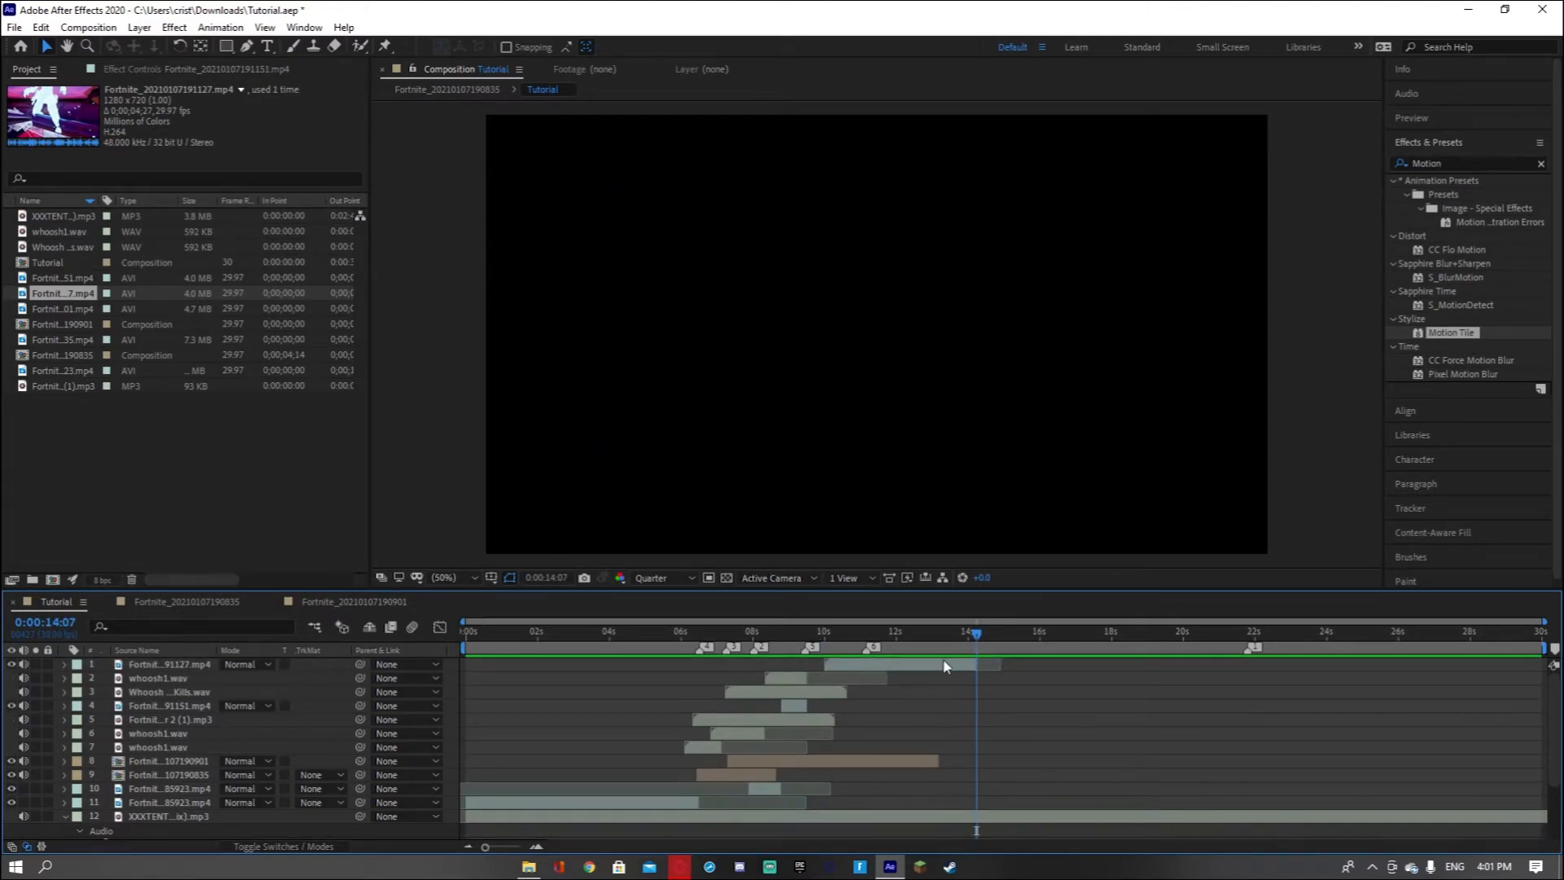
Move Fortnite_20210107191127.mp4 to start at the 0:00:09:14 marker and go to the marker at 0:00:11:05
click(944, 663)
drag(977, 636, 947, 636)
drag(616, 481, 485, 554)
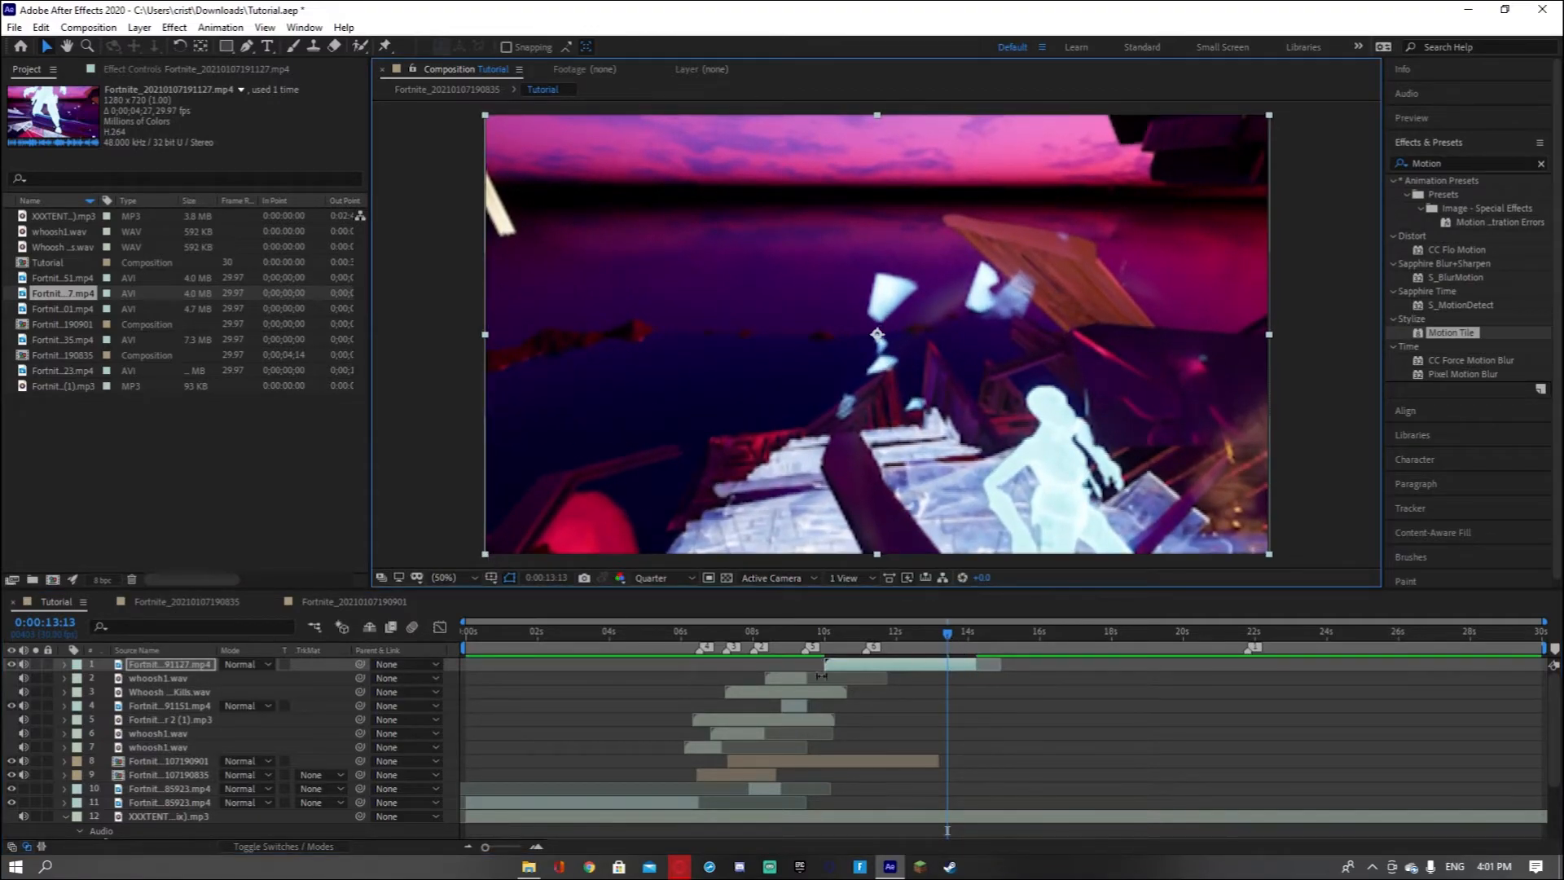
drag(946, 635, 868, 640)
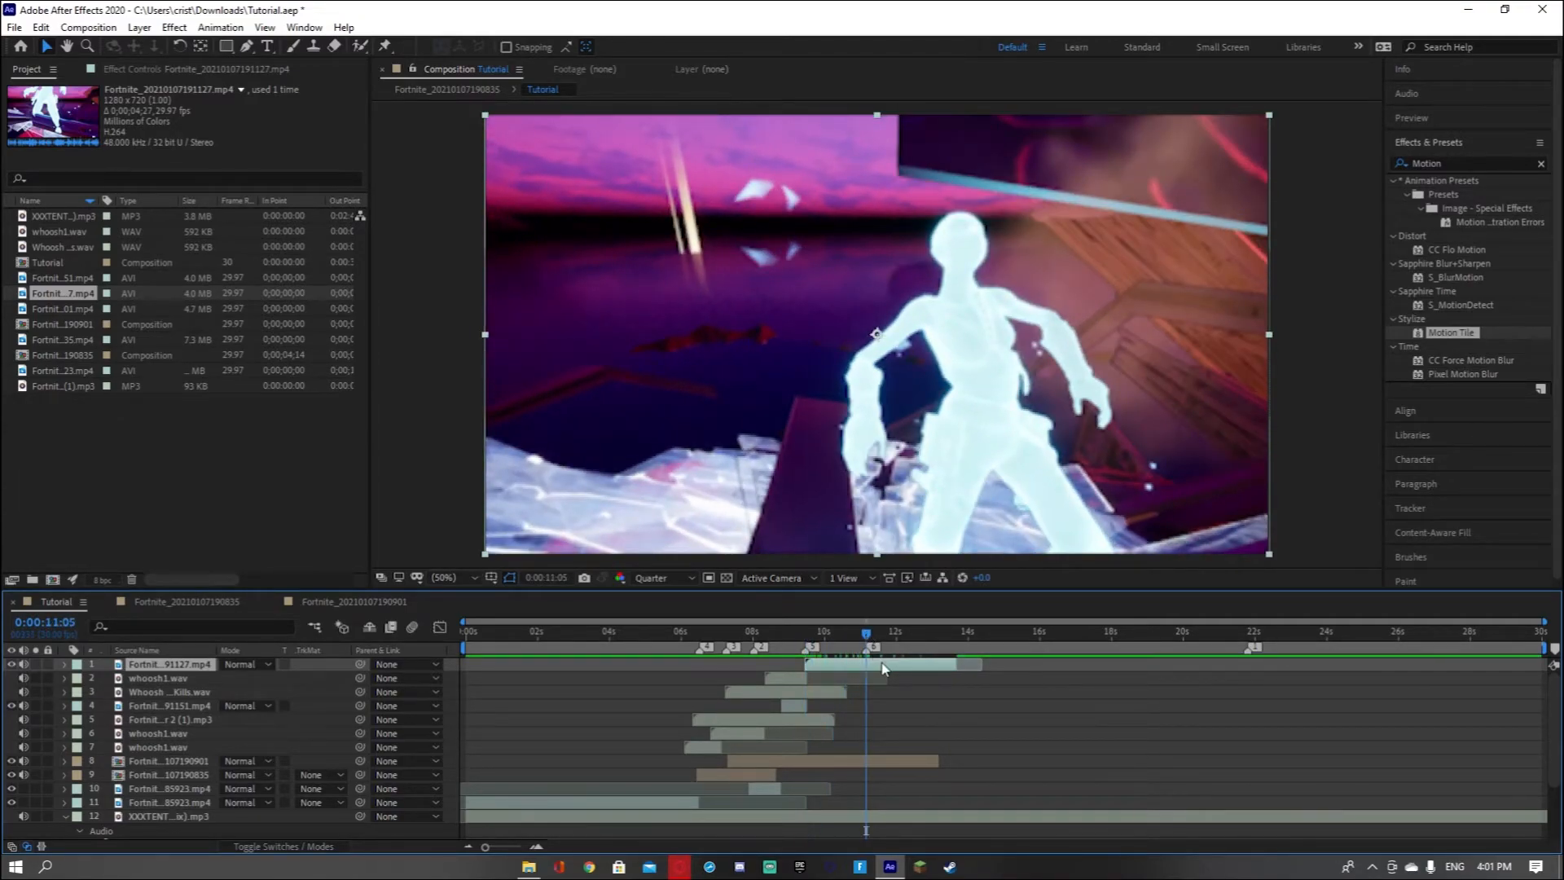
Enable time remapping on Fortnite_20210107191127.mp4, move its end keyframe to the 0:00:11:05 marker, and preview the speed-up
key(ctrl+alt+t)
drag(980, 677, 866, 692)
drag(867, 637, 803, 637)
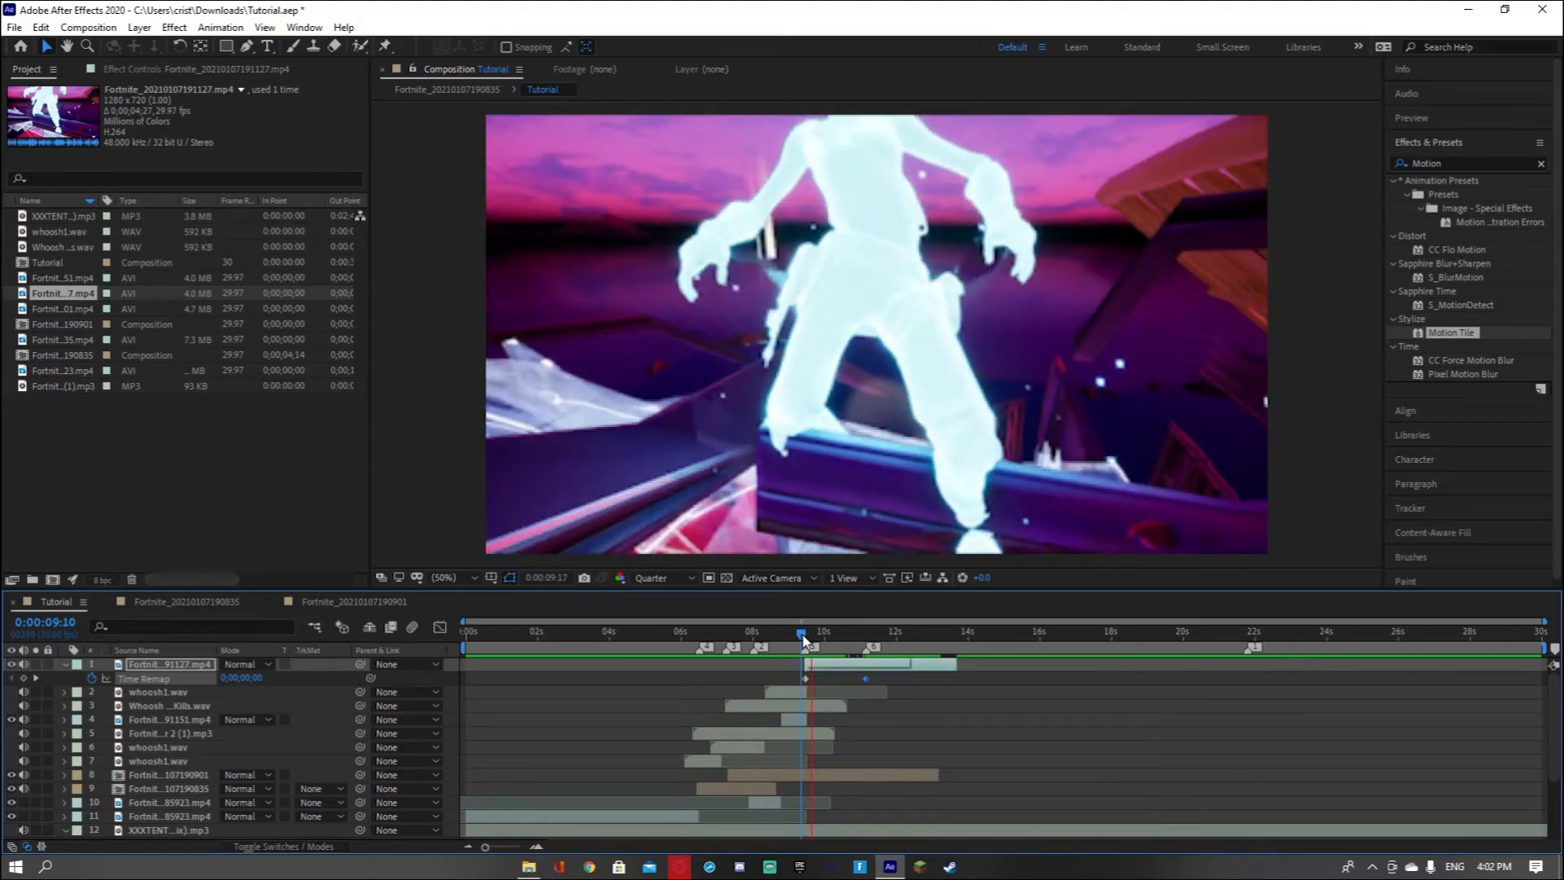
drag(803, 637, 865, 637)
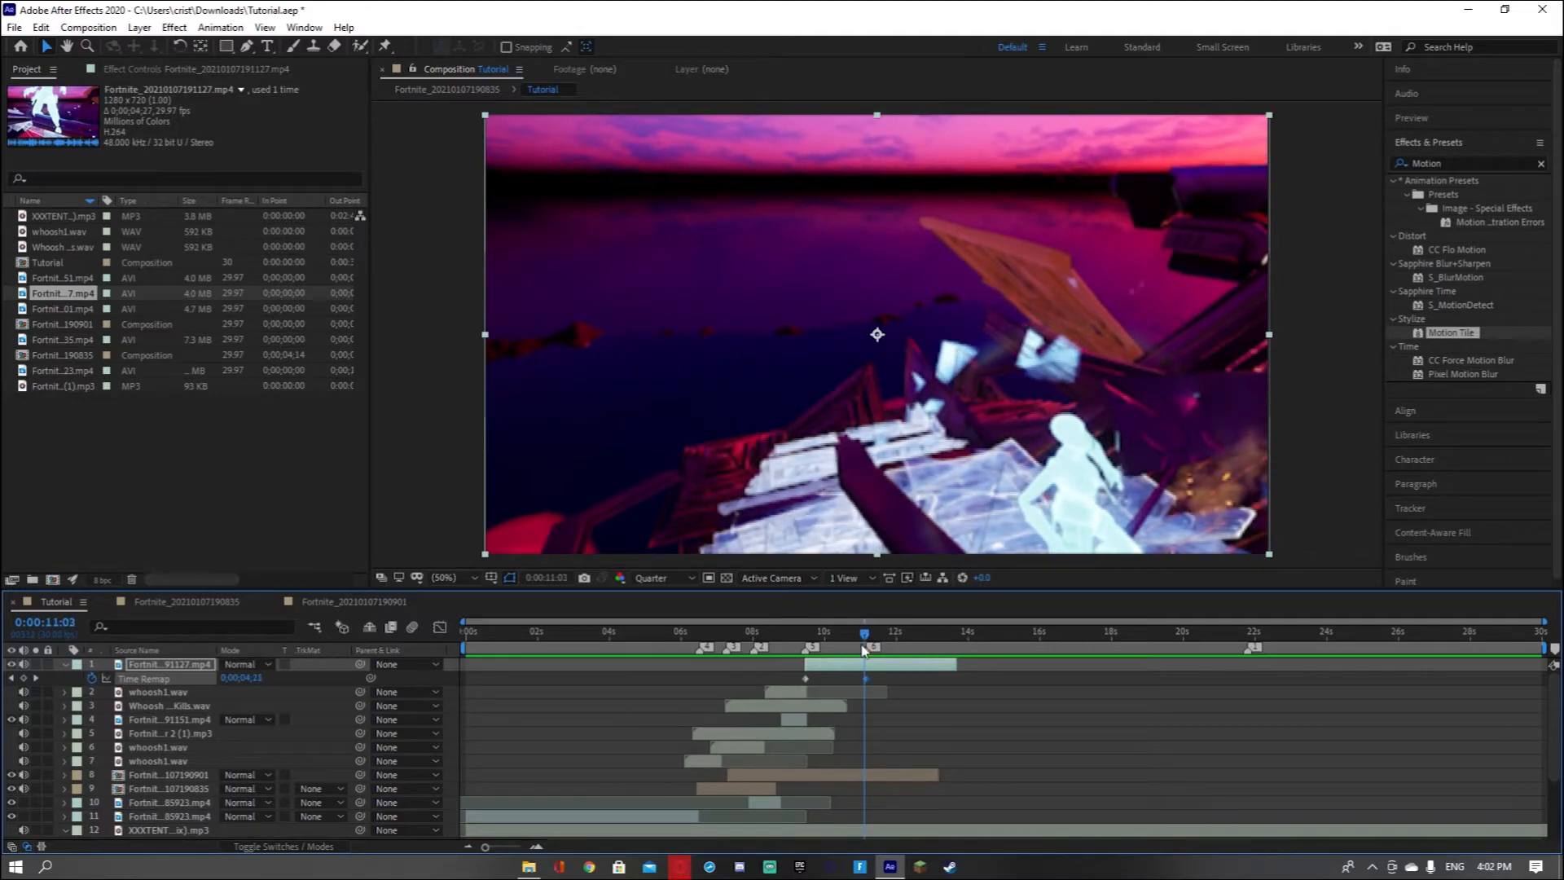
Split Fortnite_20210107191127.mp4 at 0:00:11:06, delete the part after the split, and play back the shortened clip
click(536, 847)
drag(870, 633, 884, 629)
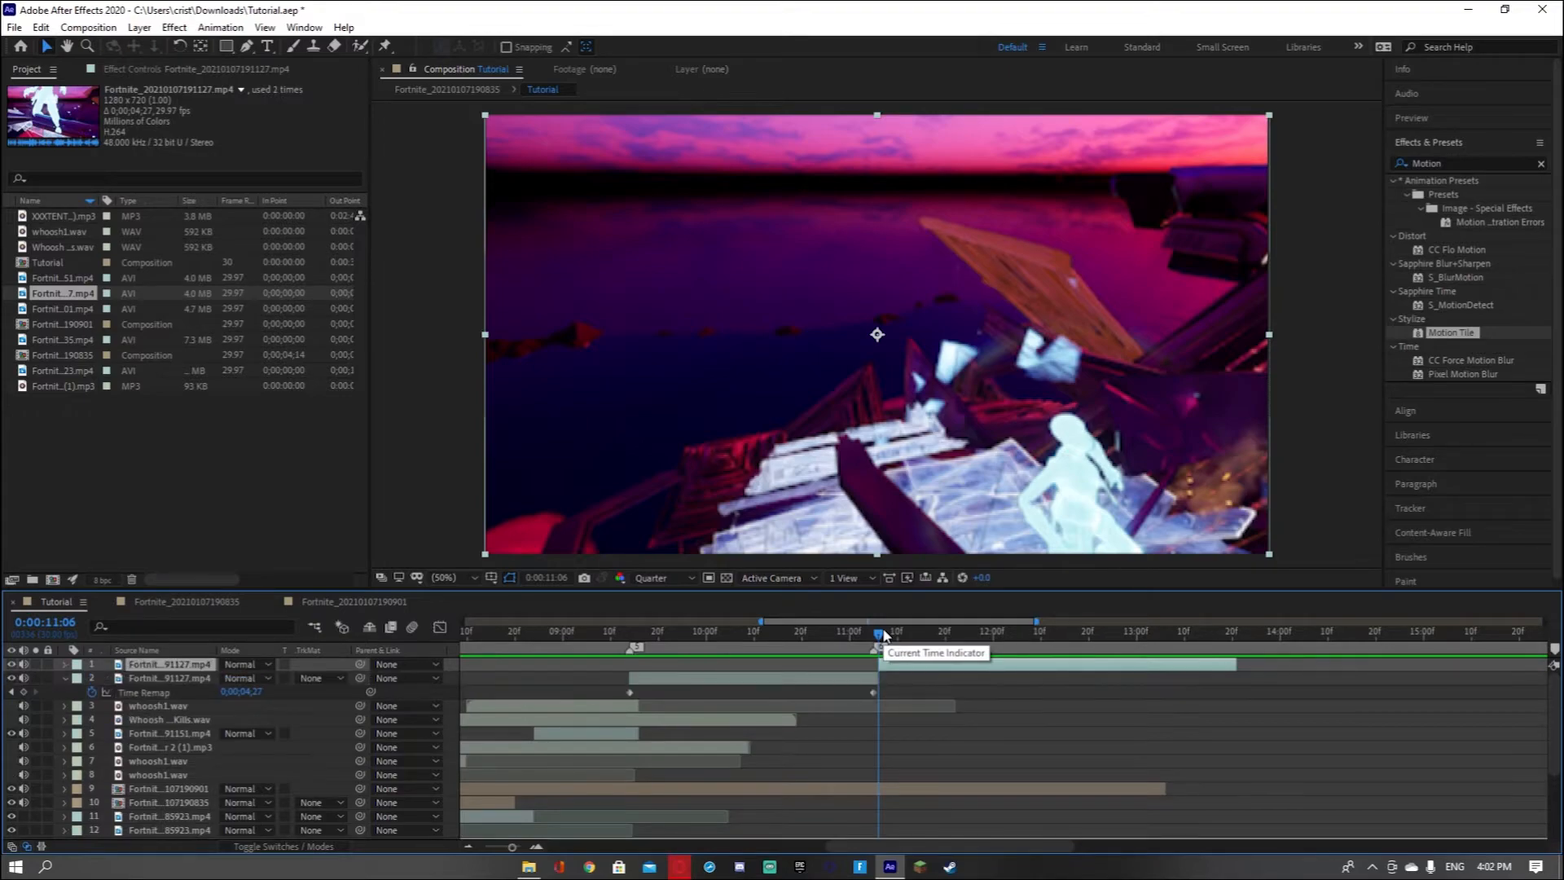
key(alt+bracketright)
drag(883, 643, 597, 649)
key(space)
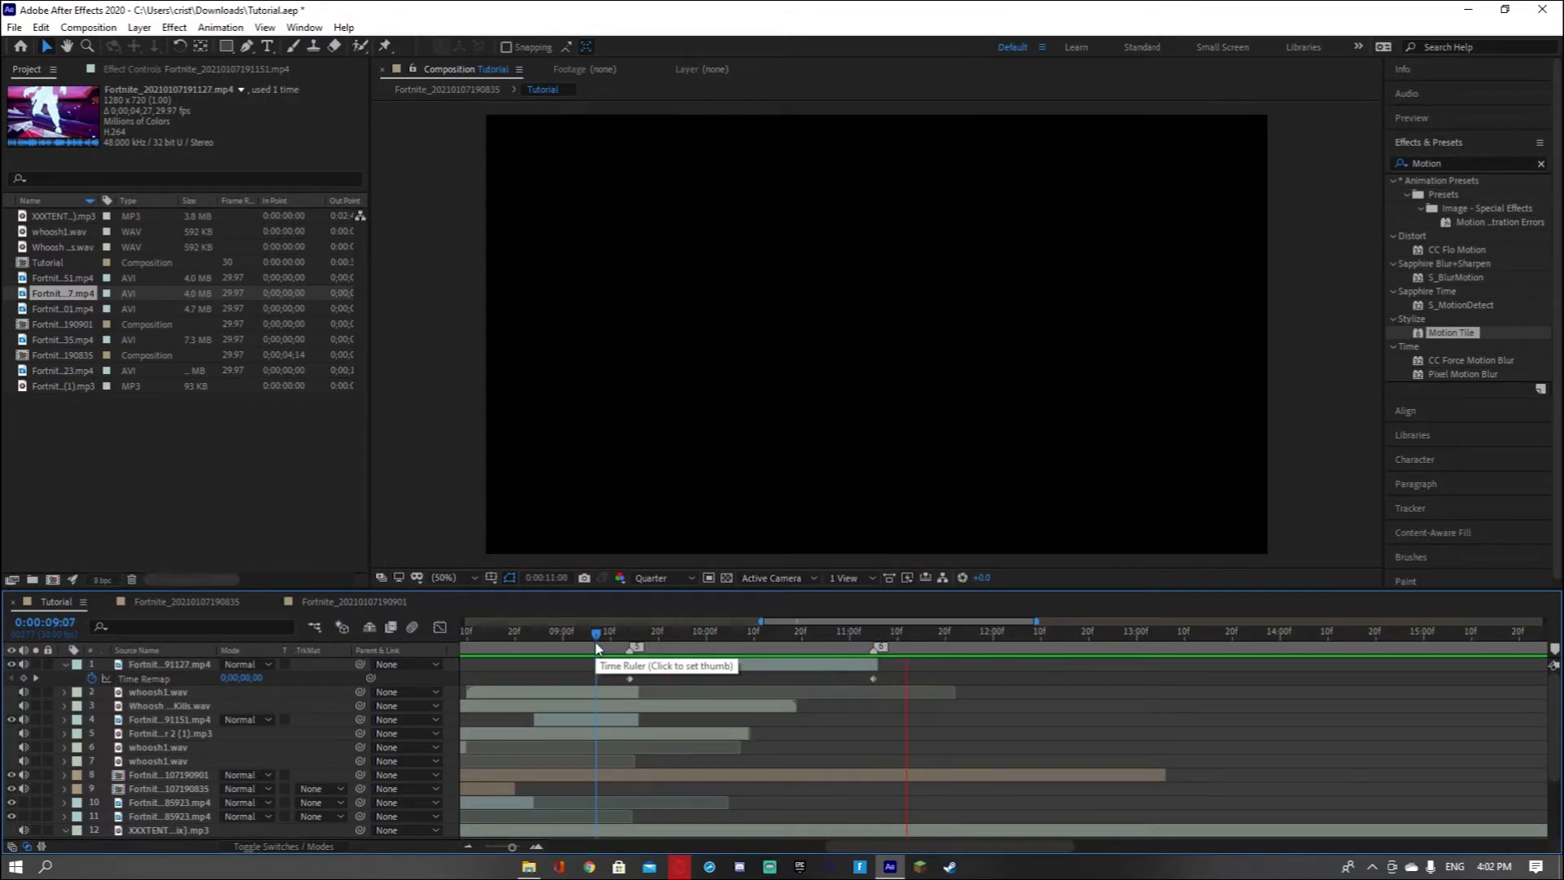
Ease both Time Remap keyframes, reshape the value curve to be steep at both ends and flat in the middle, and preview it
drag(919, 681, 599, 677)
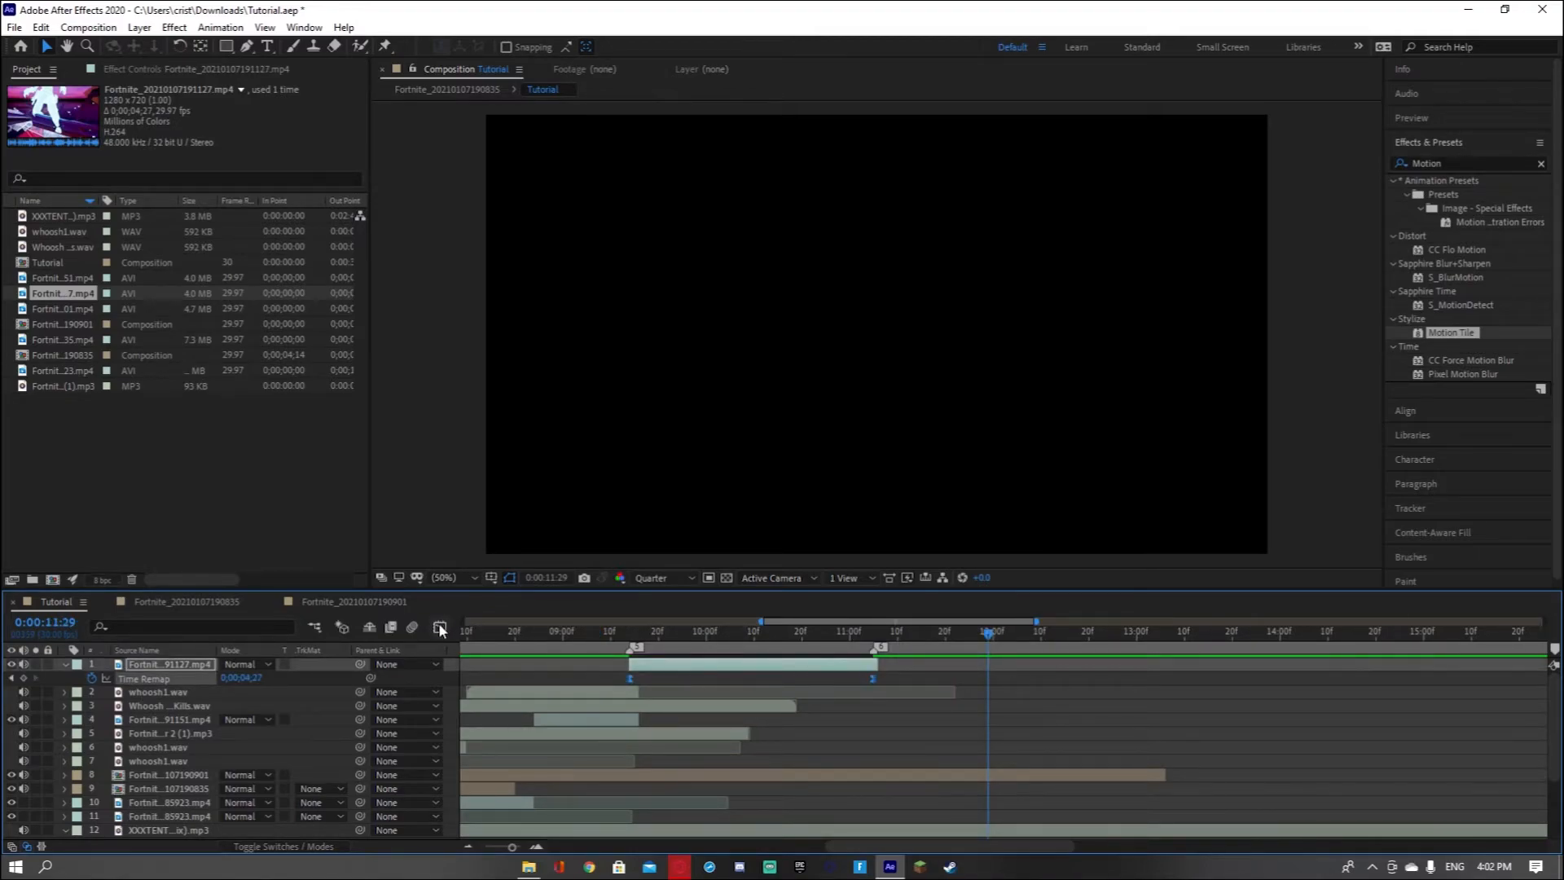
click(440, 626)
click(628, 780)
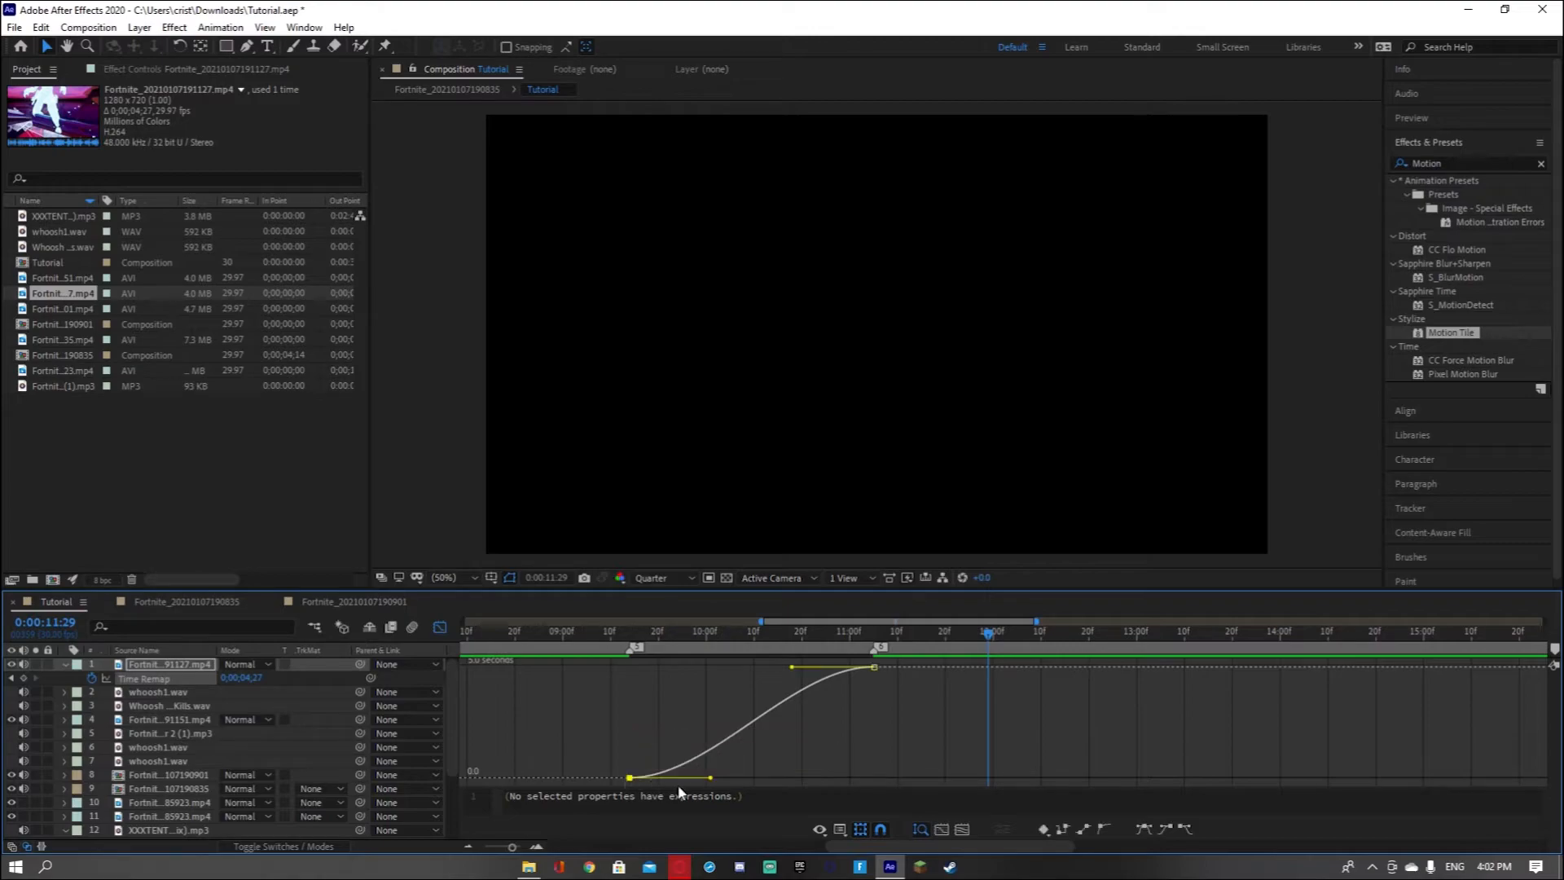
drag(710, 779, 527, 681)
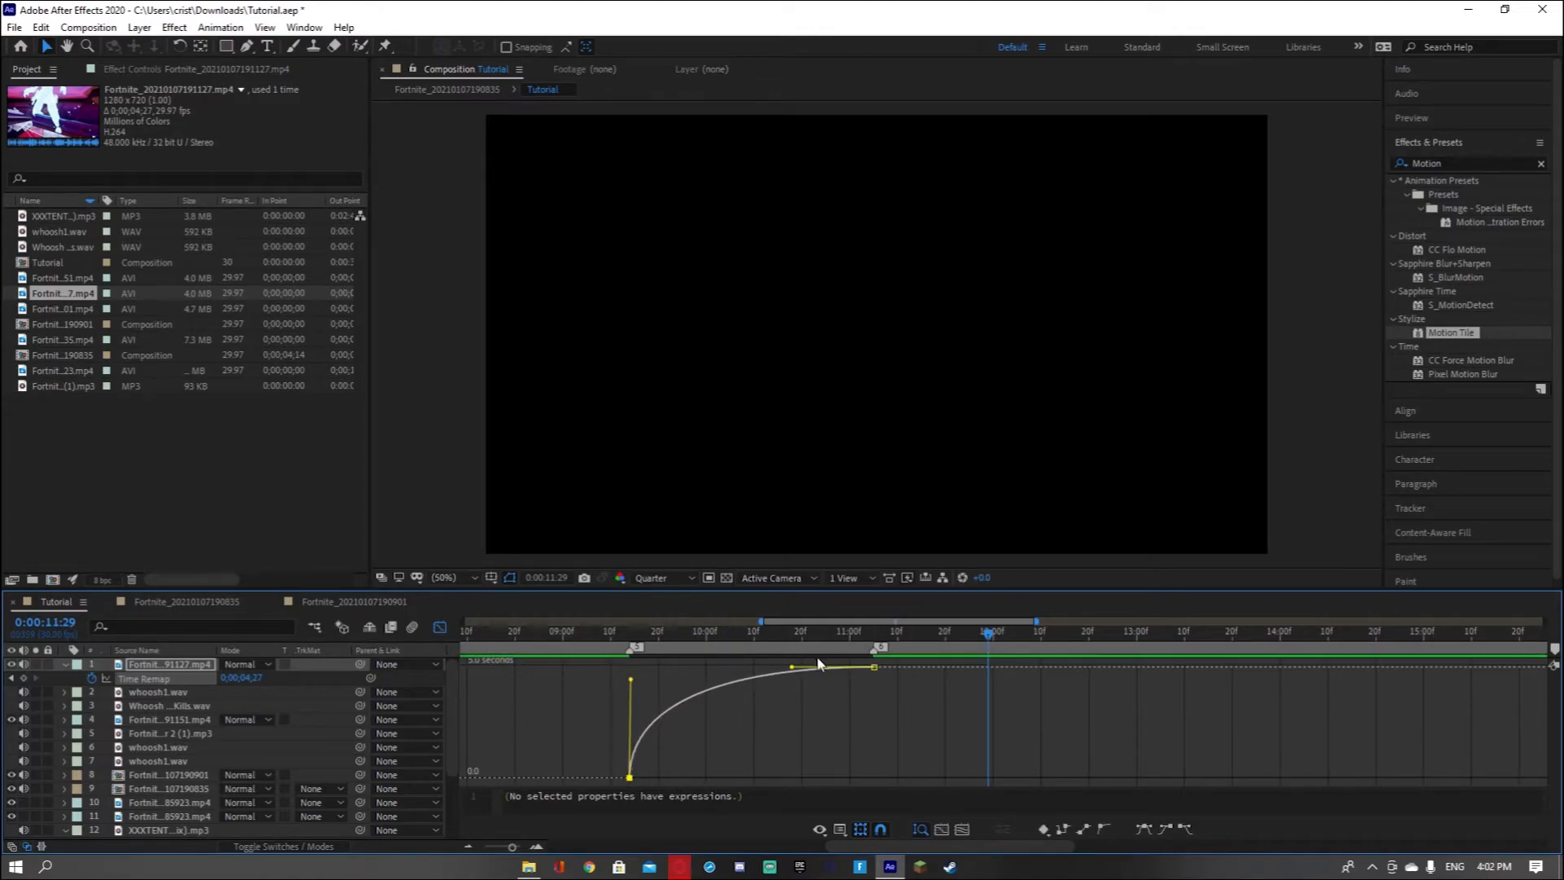
drag(795, 673, 947, 767)
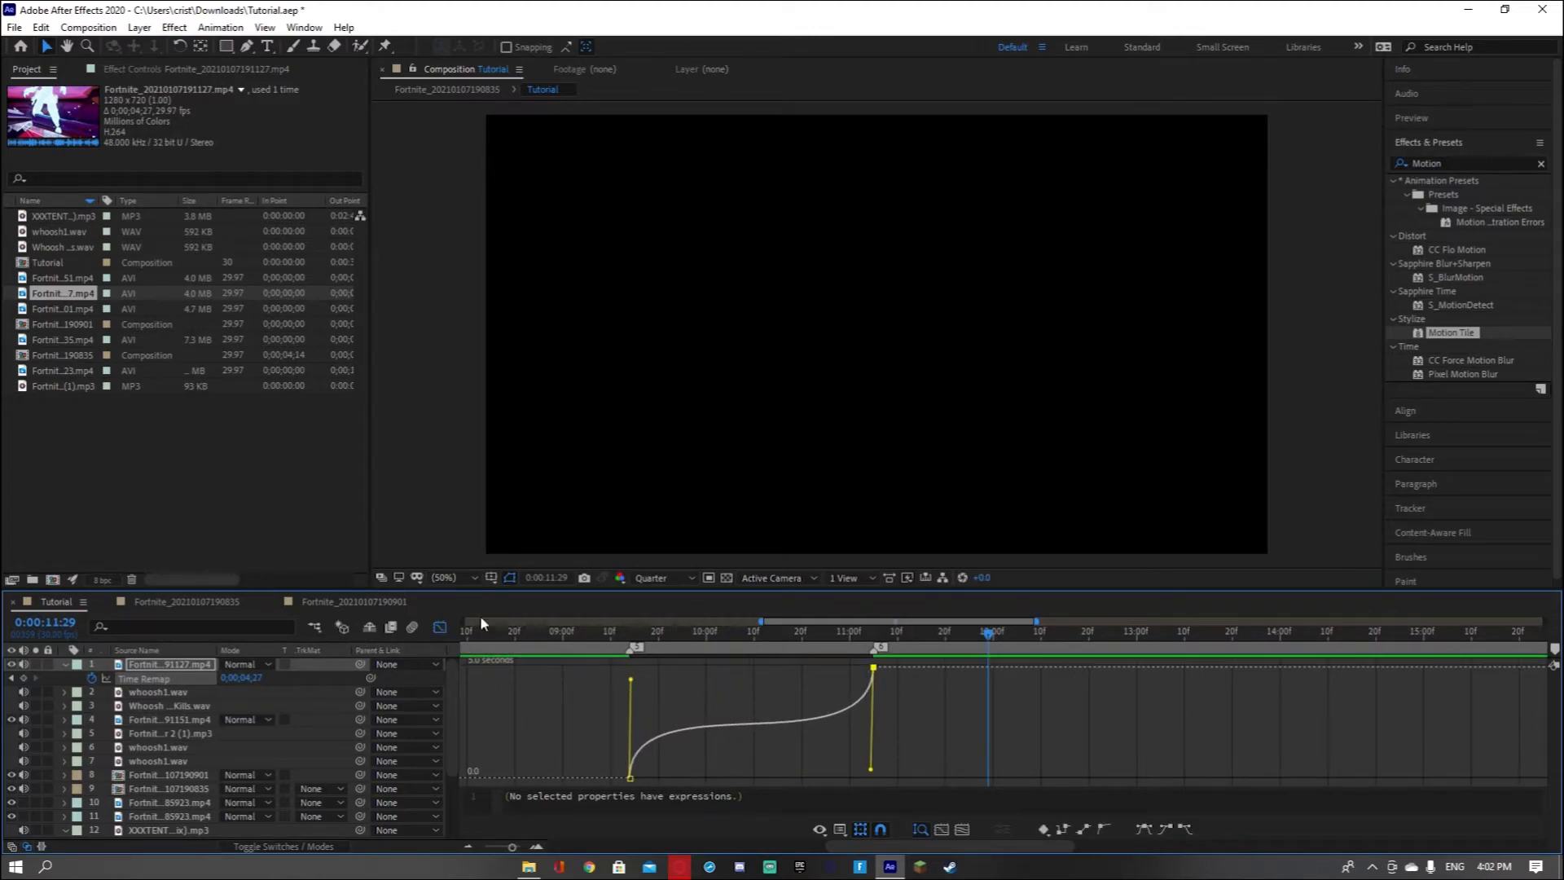
click(439, 627)
drag(991, 632, 517, 662)
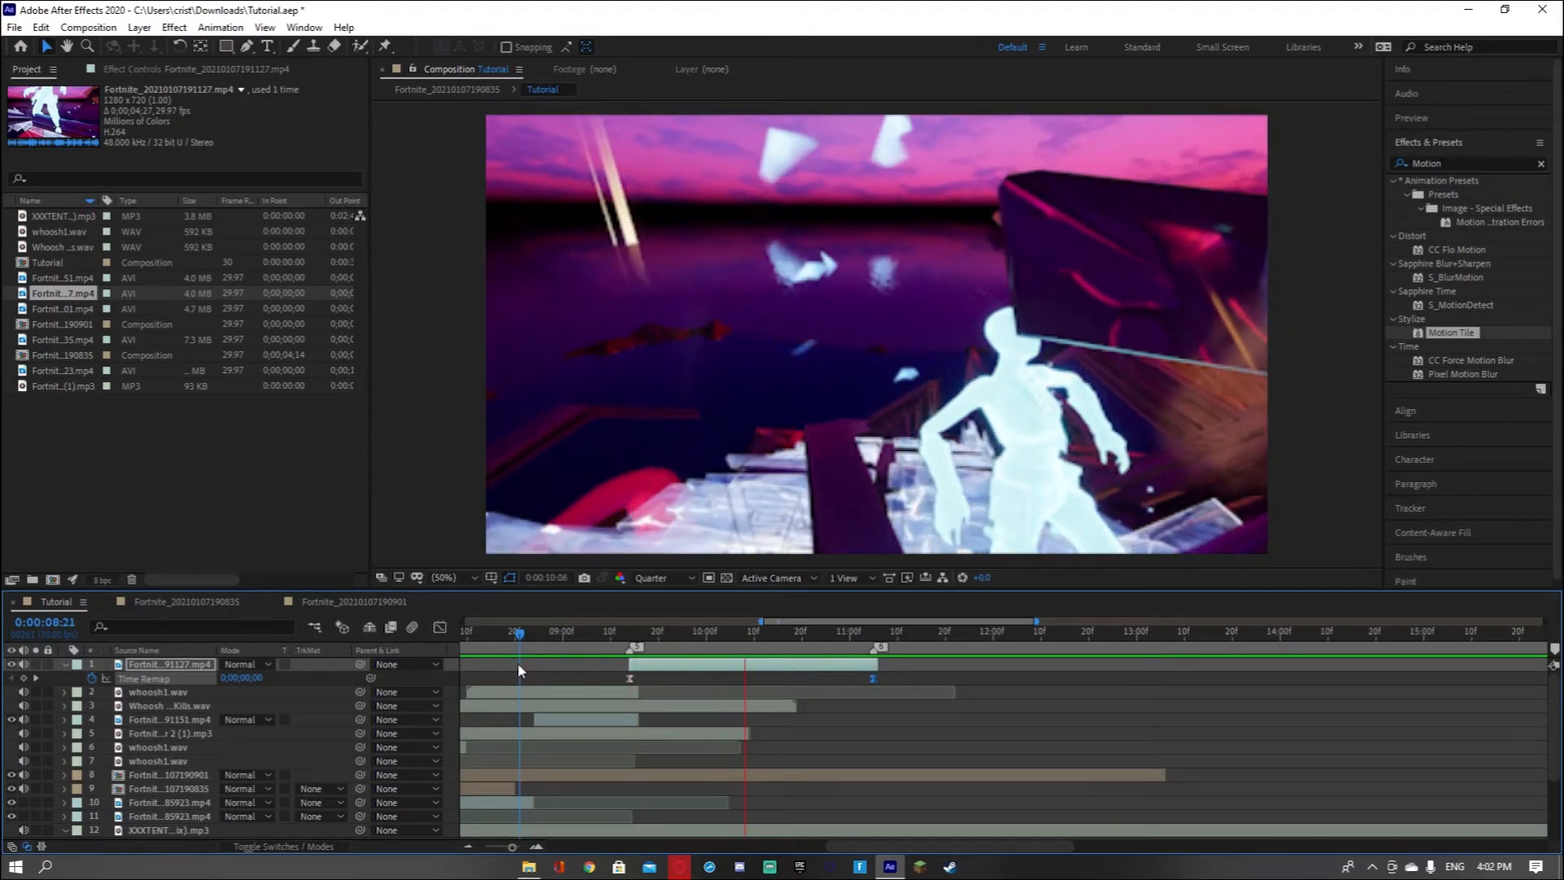
key(space)
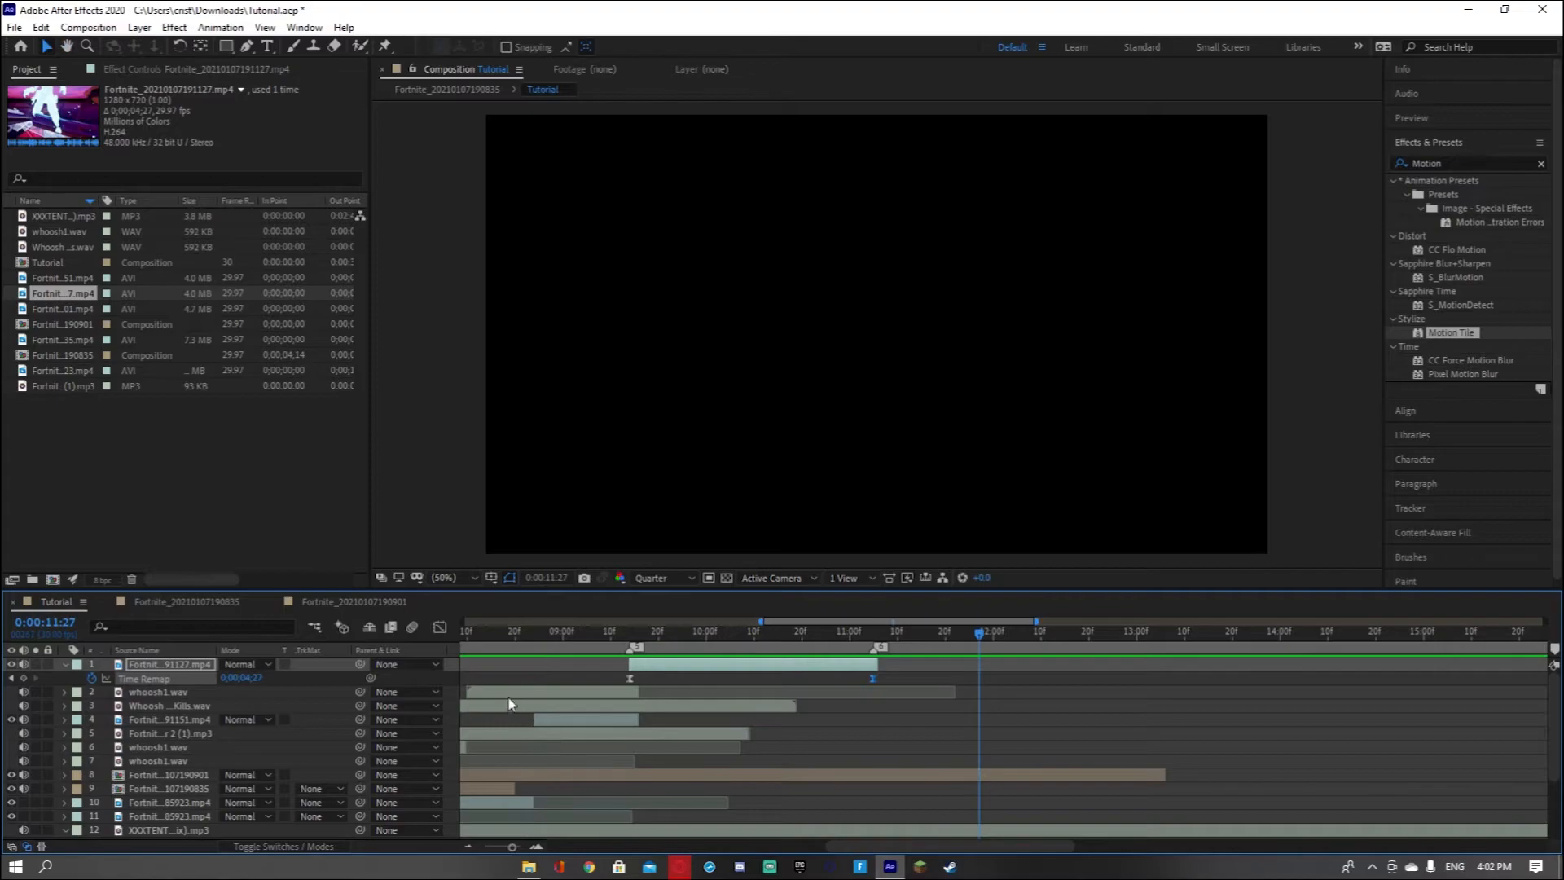
Collapse the clip's and song's expanded properties and play the montage from the beginning
scroll(550, 699, down, 2)
scroll(572, 692, up, 2)
key(u)
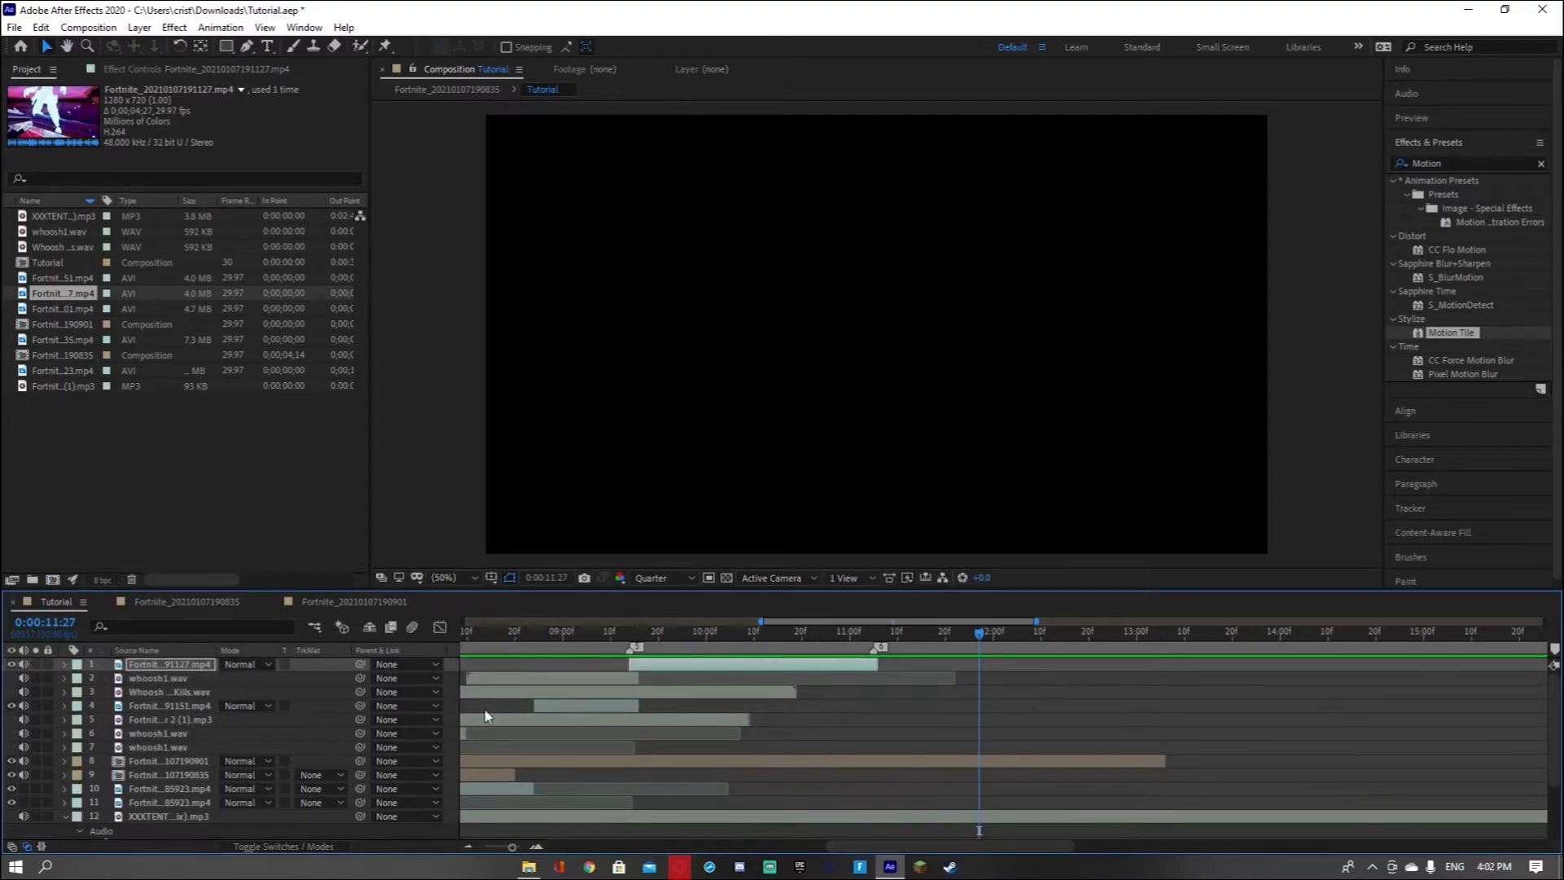
click(64, 816)
drag(977, 634, 362, 661)
key(space)
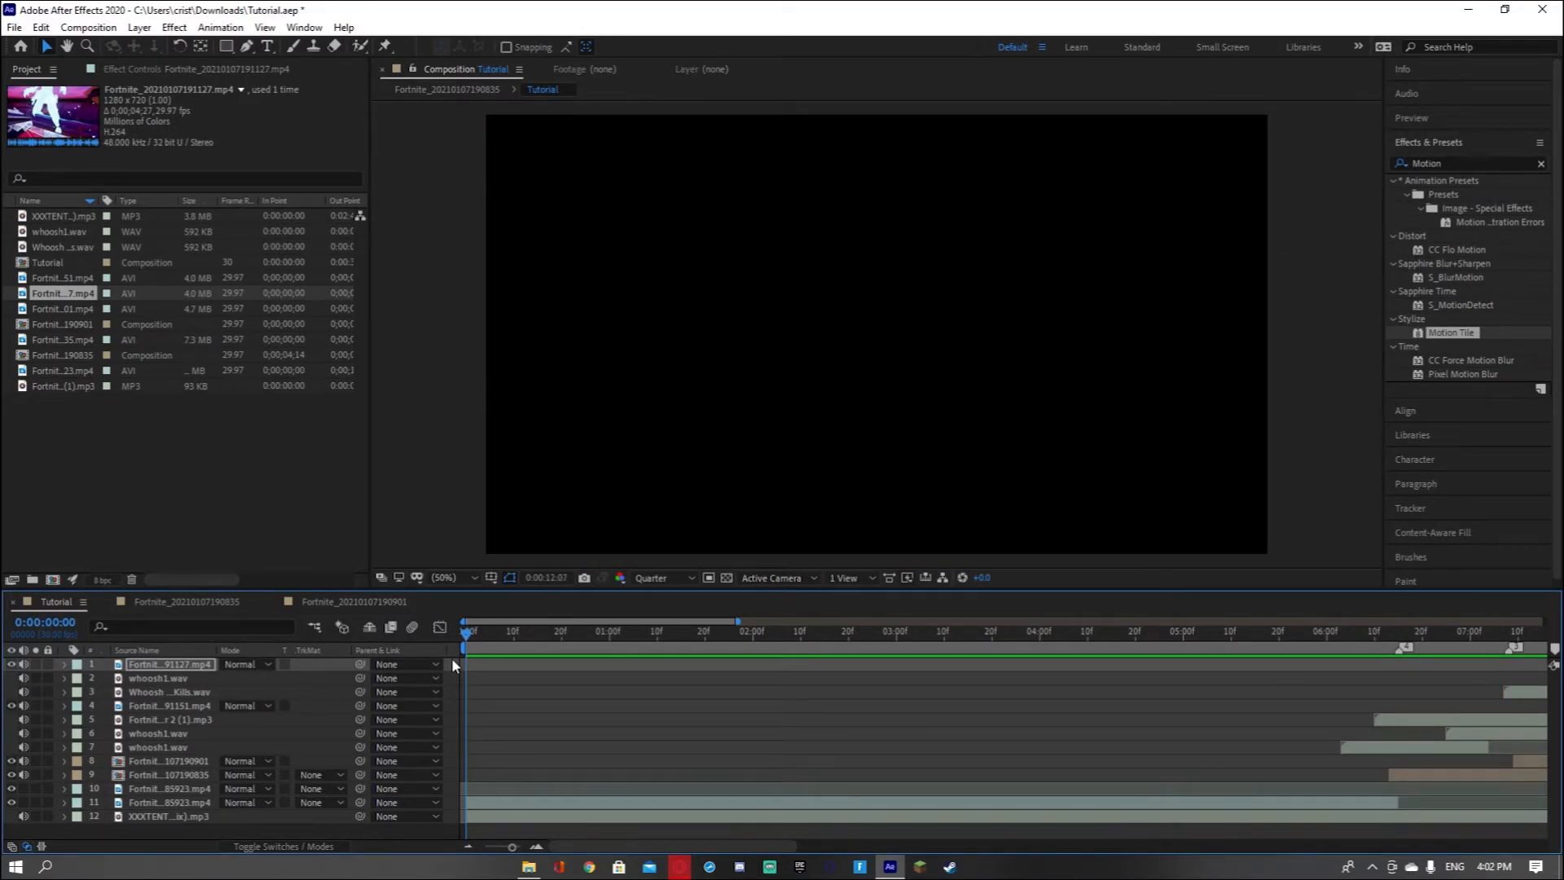
key(space)
Apply Motion Tile to Fortnite_20210107191127.mp4 with an output height of 77 to create letterbox bars
drag(975, 640, 757, 668)
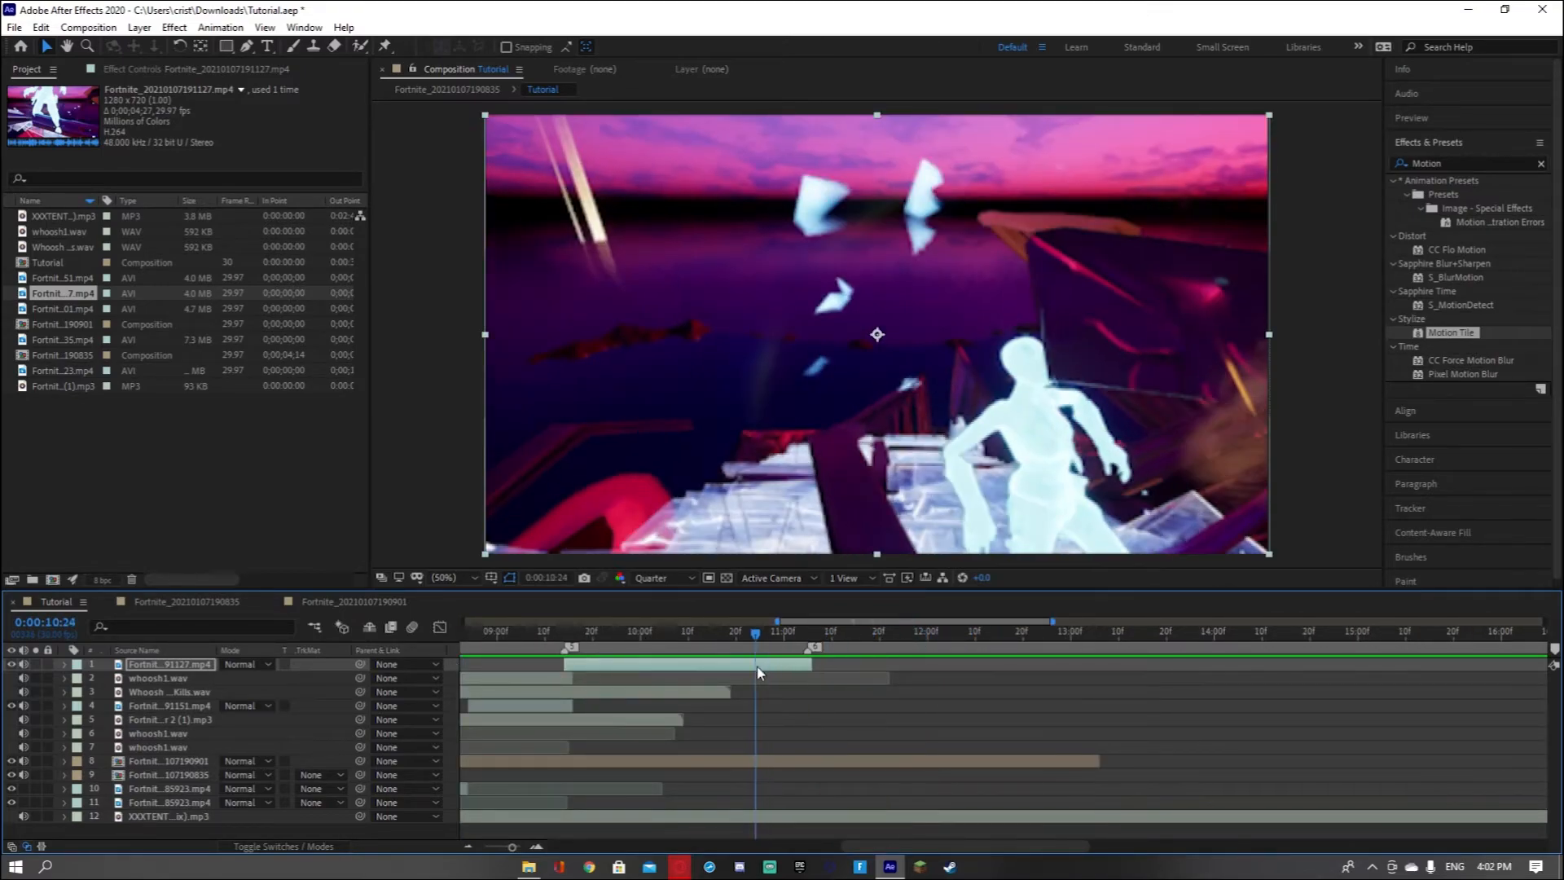
drag(1454, 339, 692, 664)
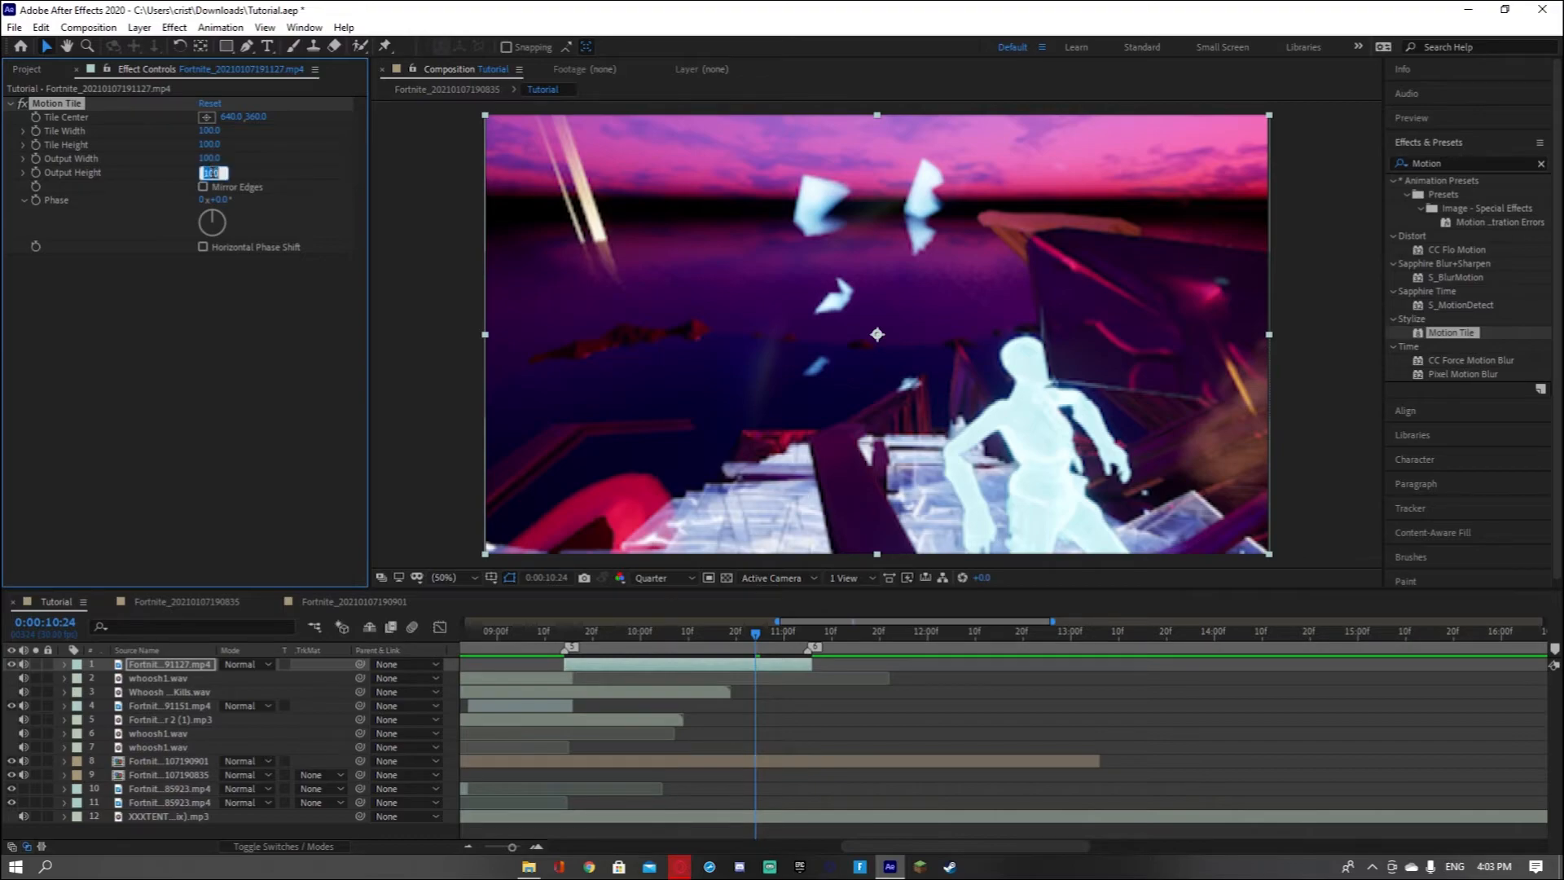
text(7)
key(Return)
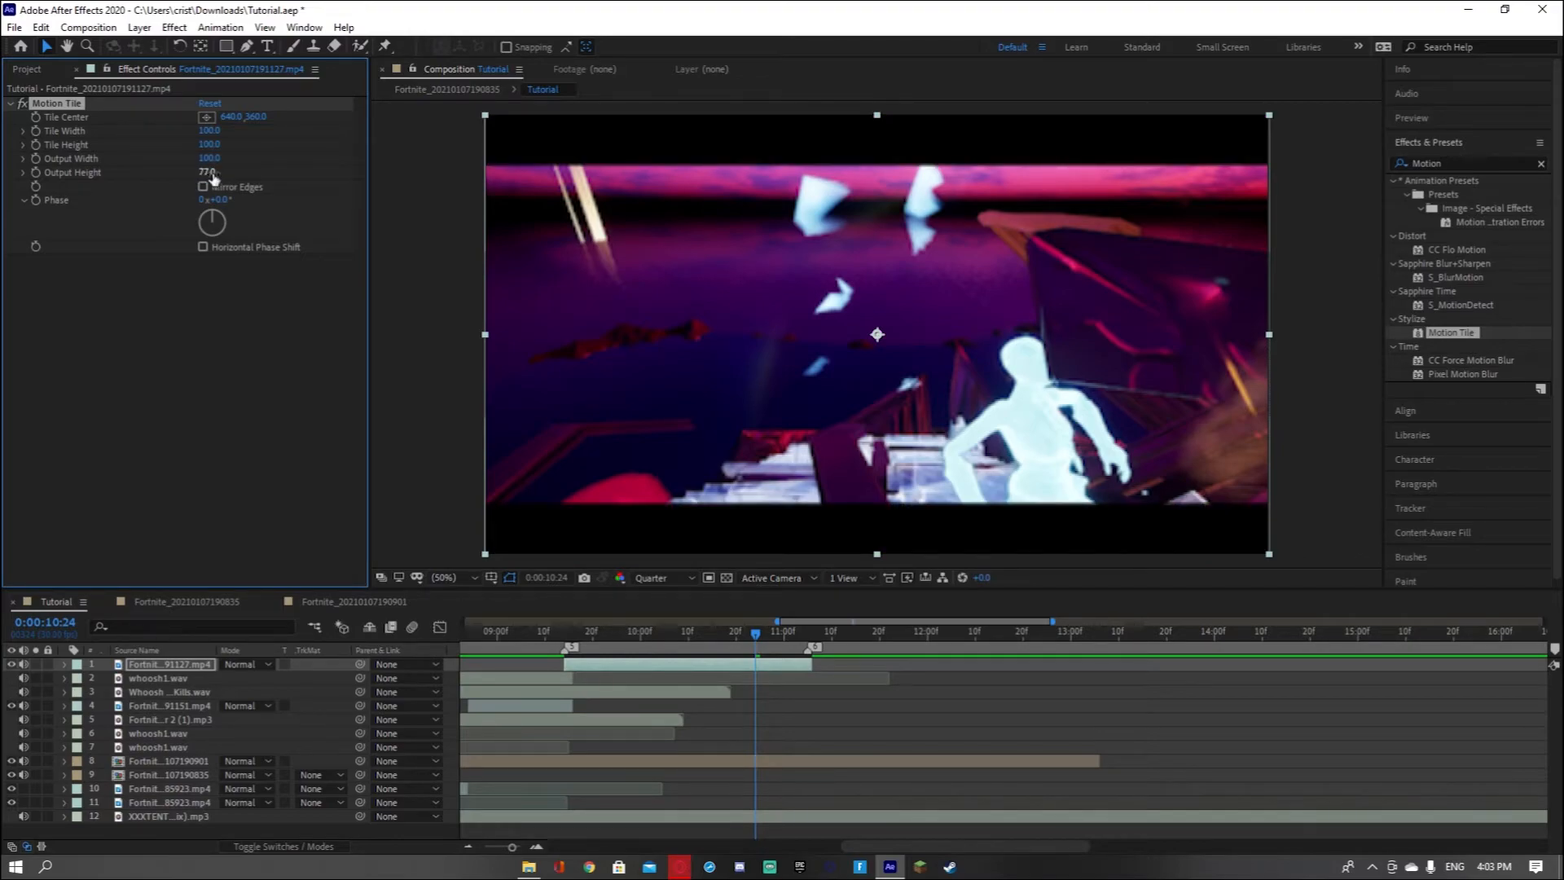
drag(761, 673, 843, 679)
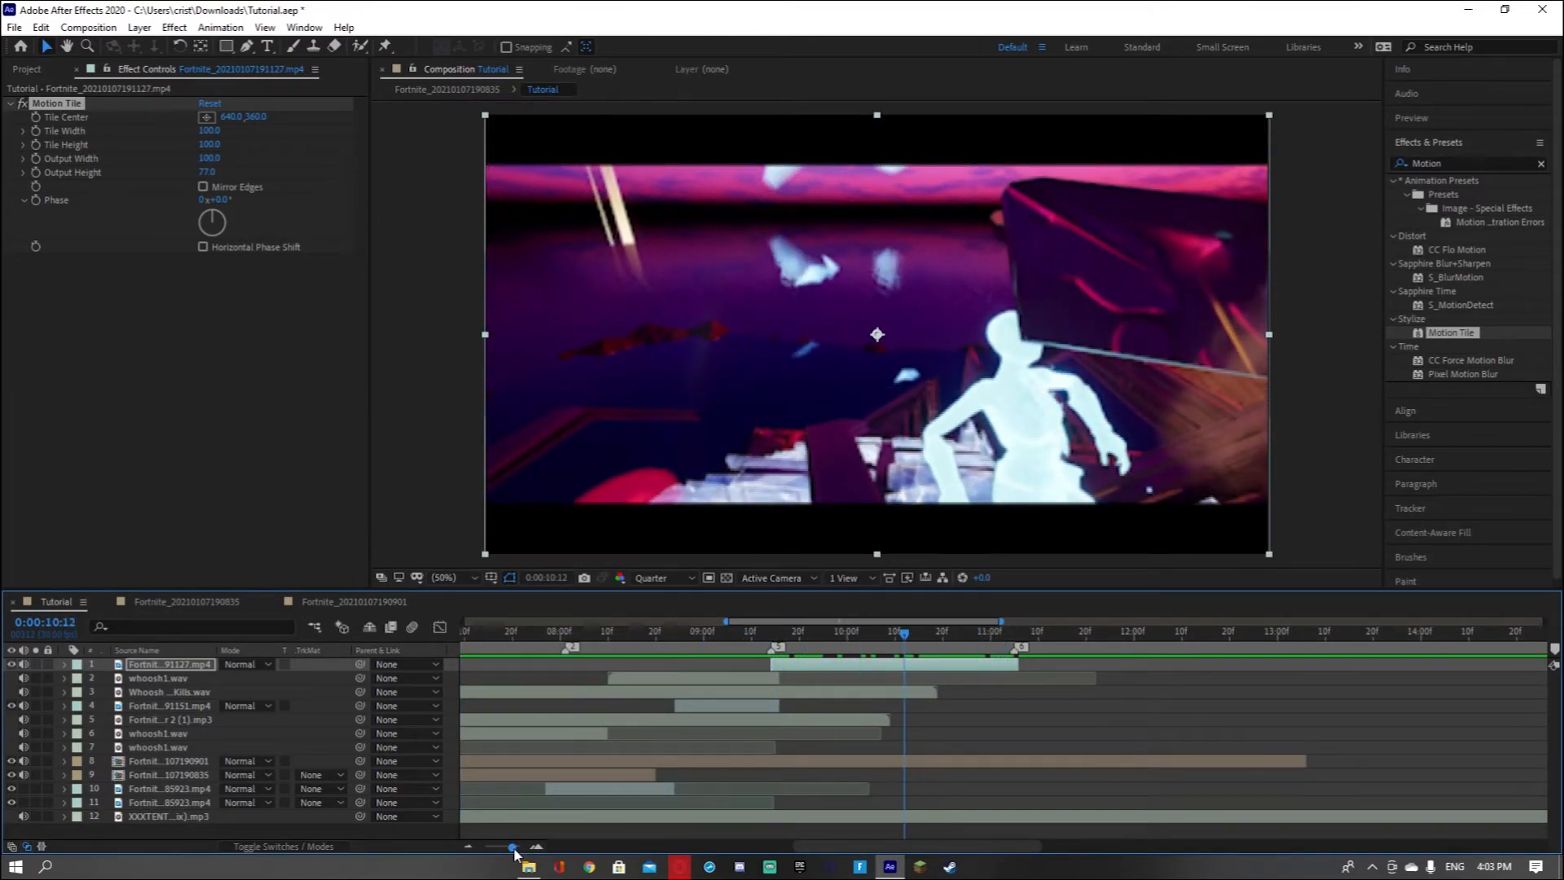
Add another whoosh1.wav as the top layer, starting with the Fortnite_20210107191127.mp4 cinematic, and preview the section
drag(512, 848, 456, 831)
click(27, 70)
drag(52, 233, 268, 658)
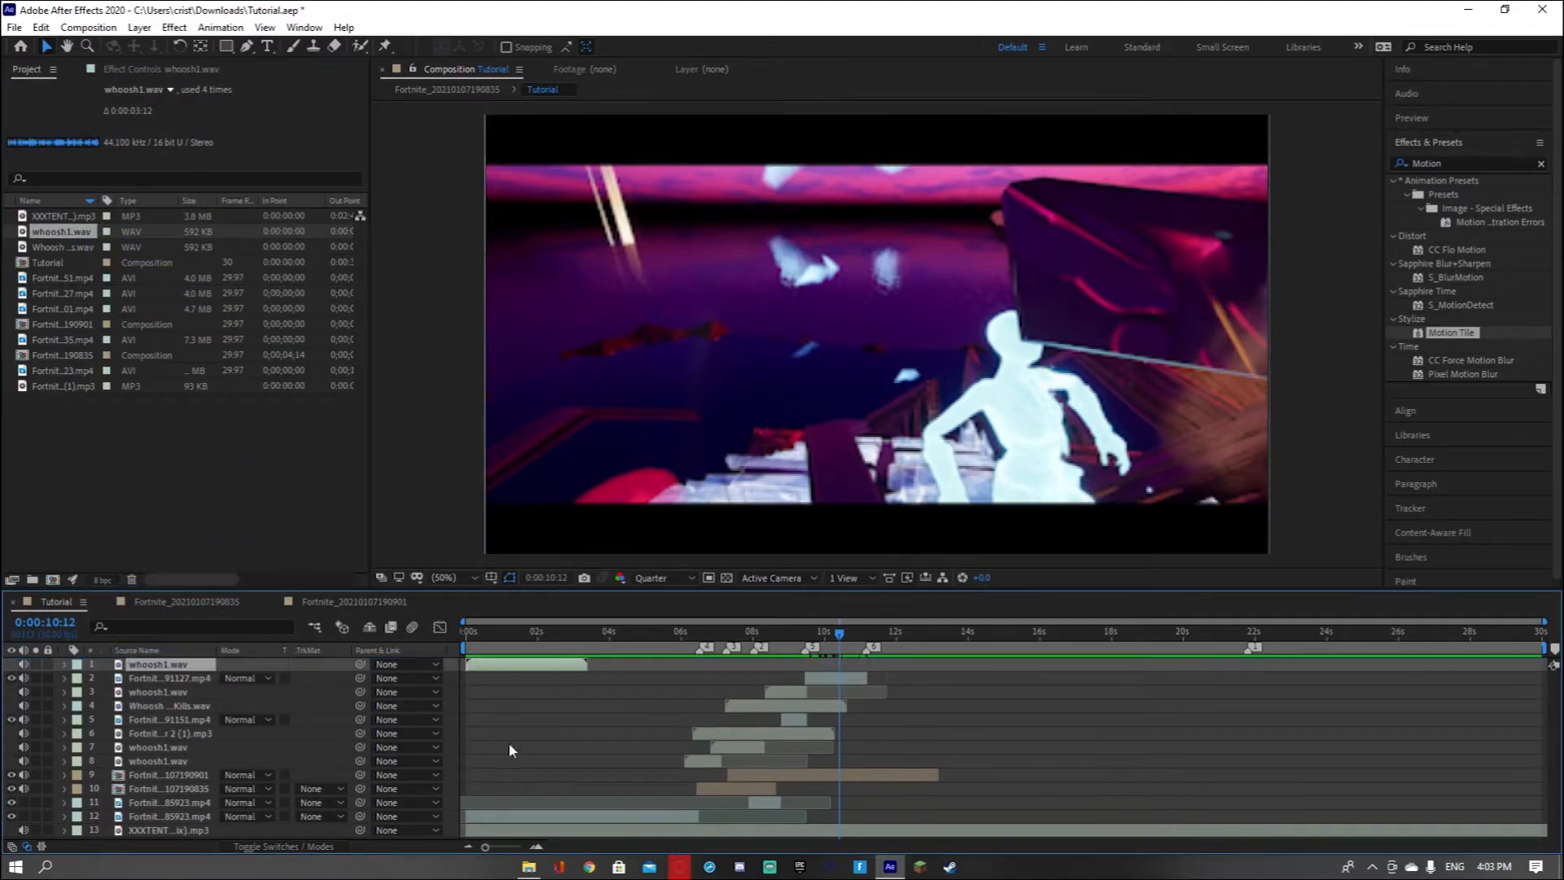
drag(574, 674, 874, 683)
click(799, 634)
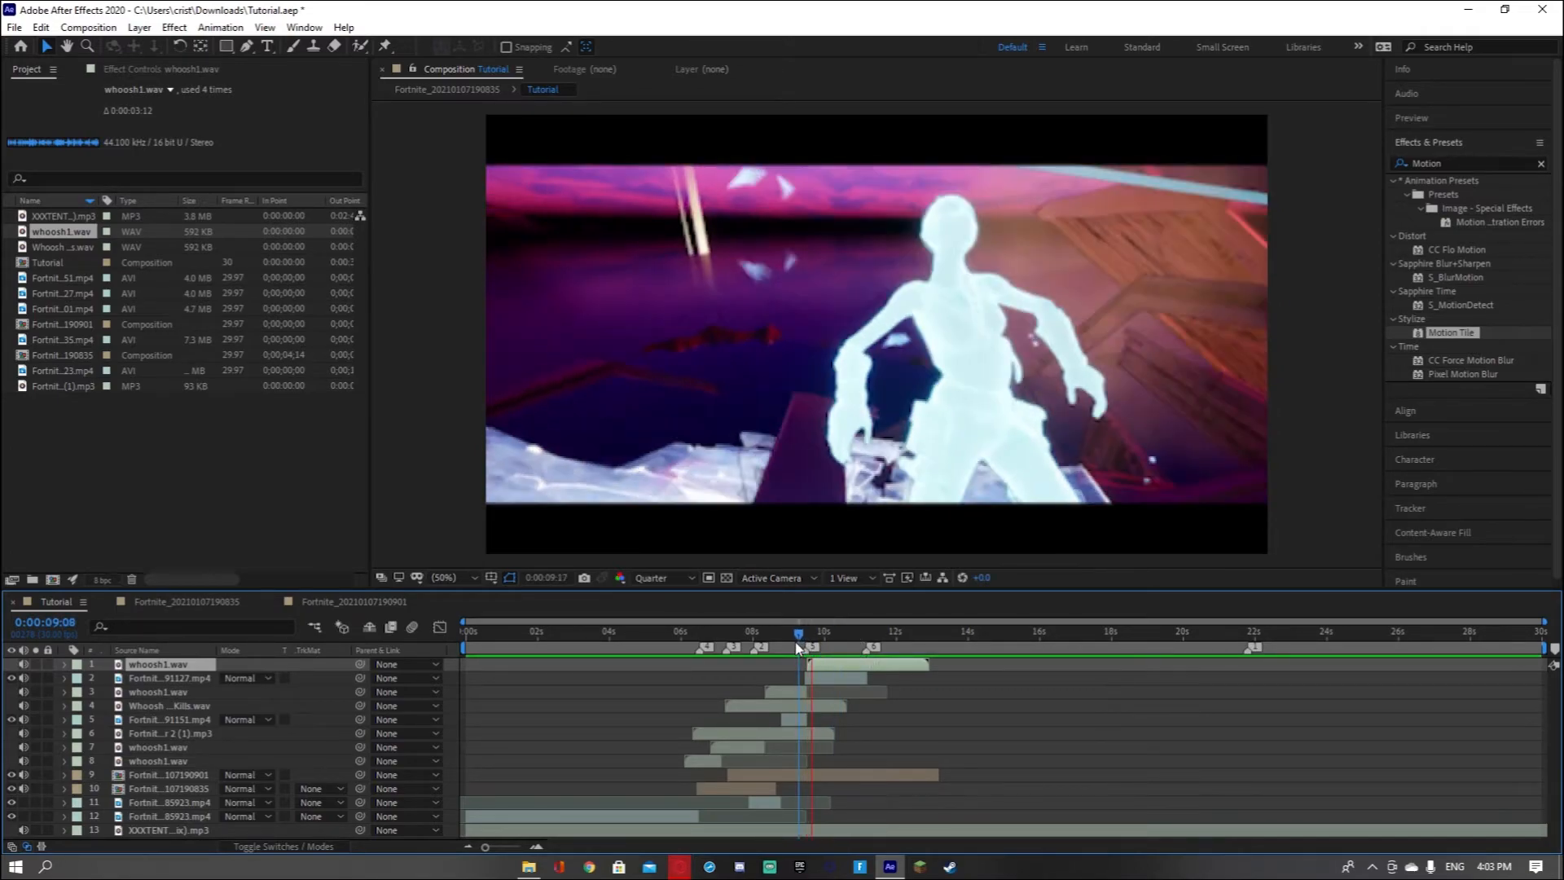
click(893, 633)
drag(897, 635, 748, 709)
Search the effects for S_Blur and pick S_BlurMoCurves
click(1448, 164)
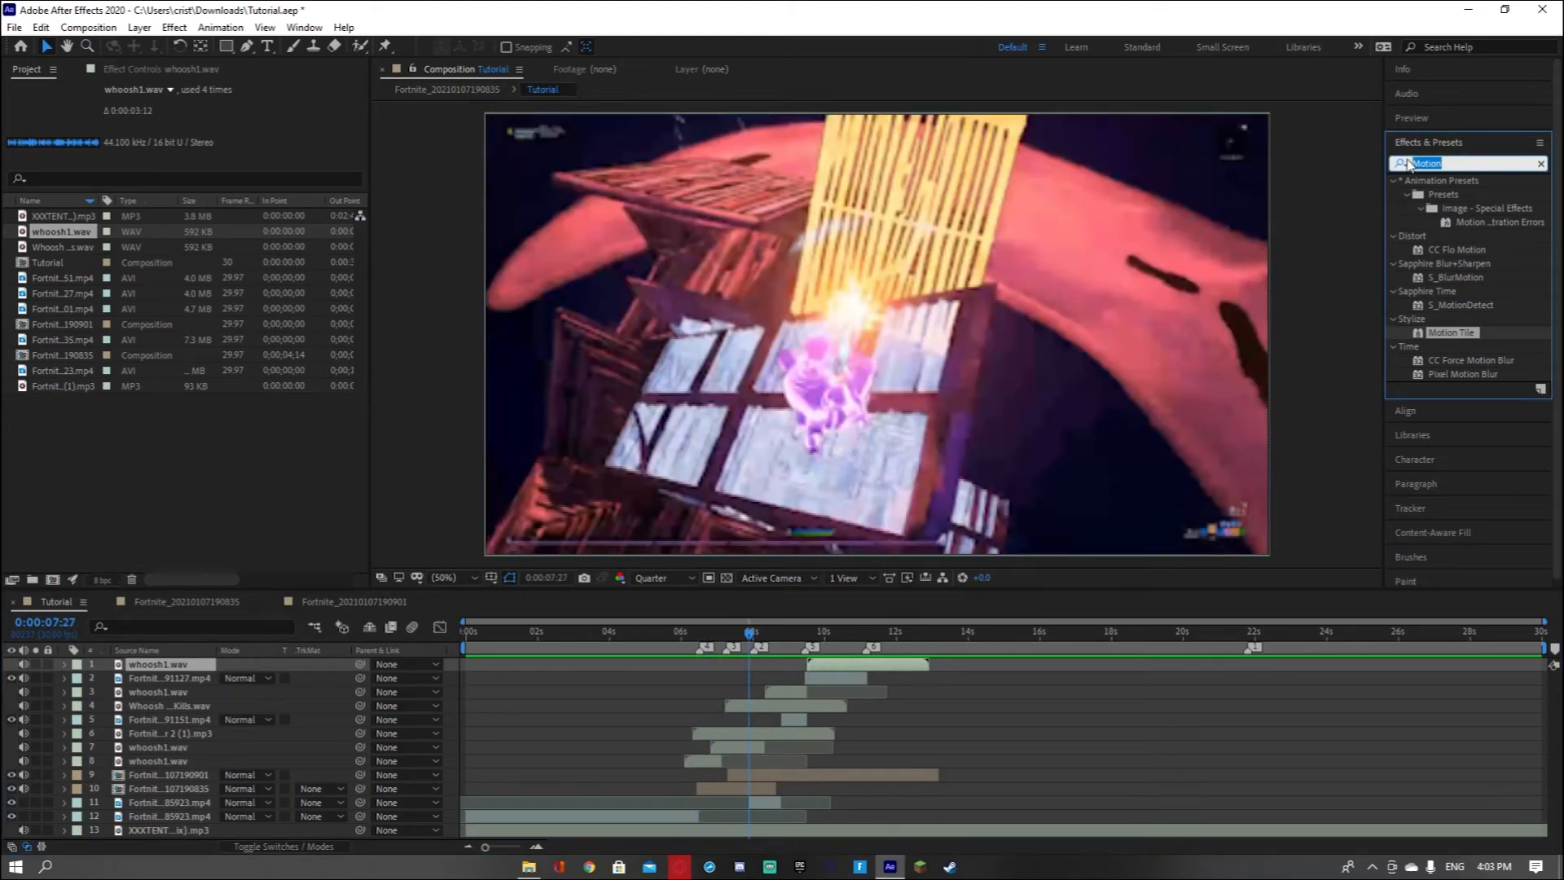
key(BackSpace)
click(1409, 163)
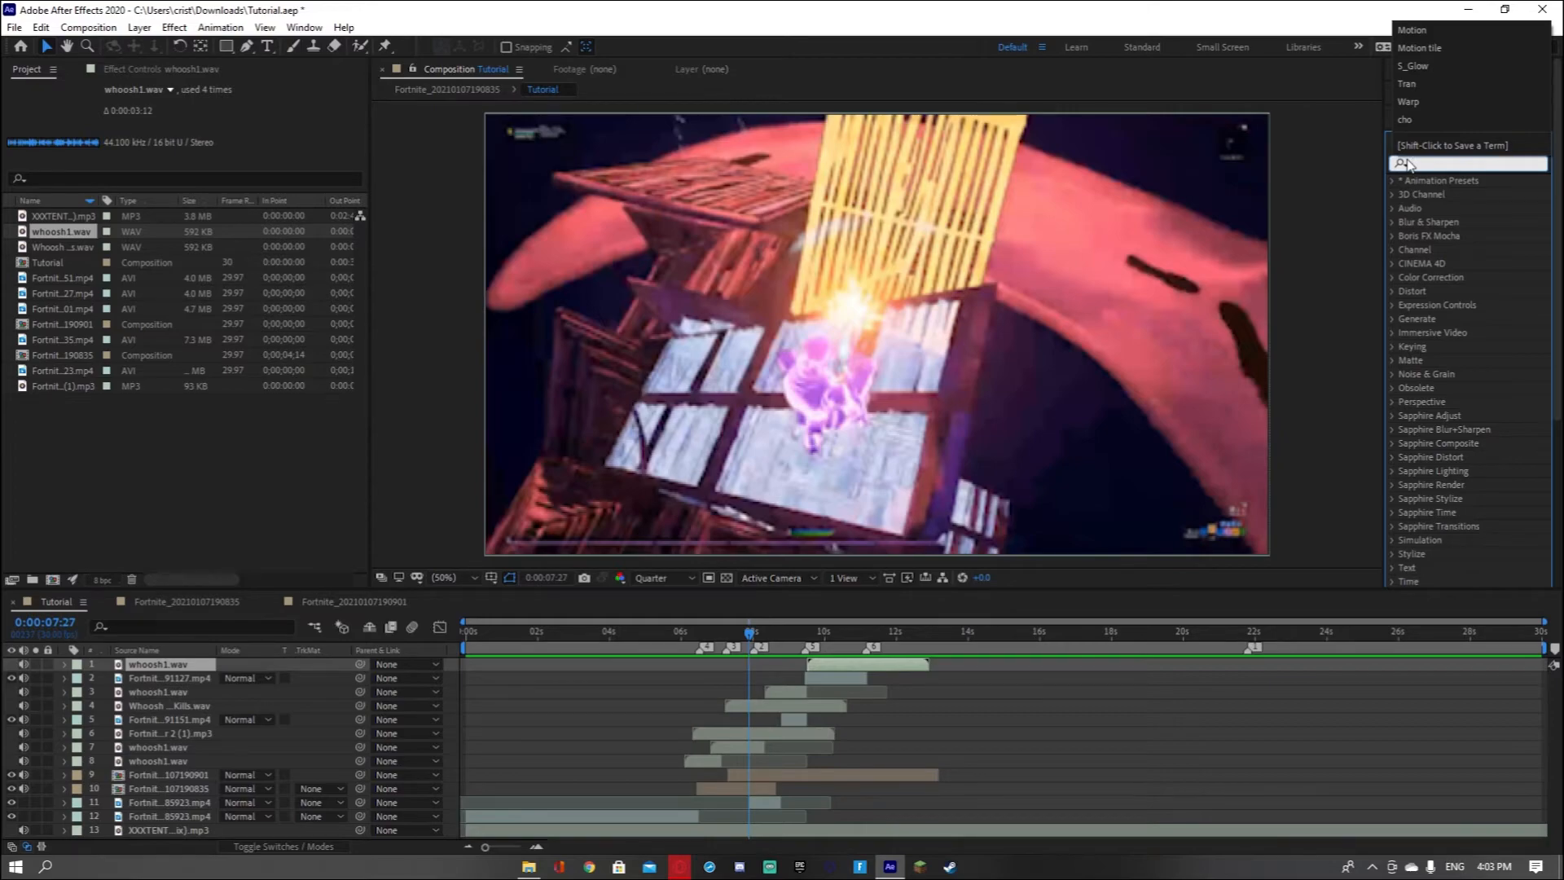
text(S_)
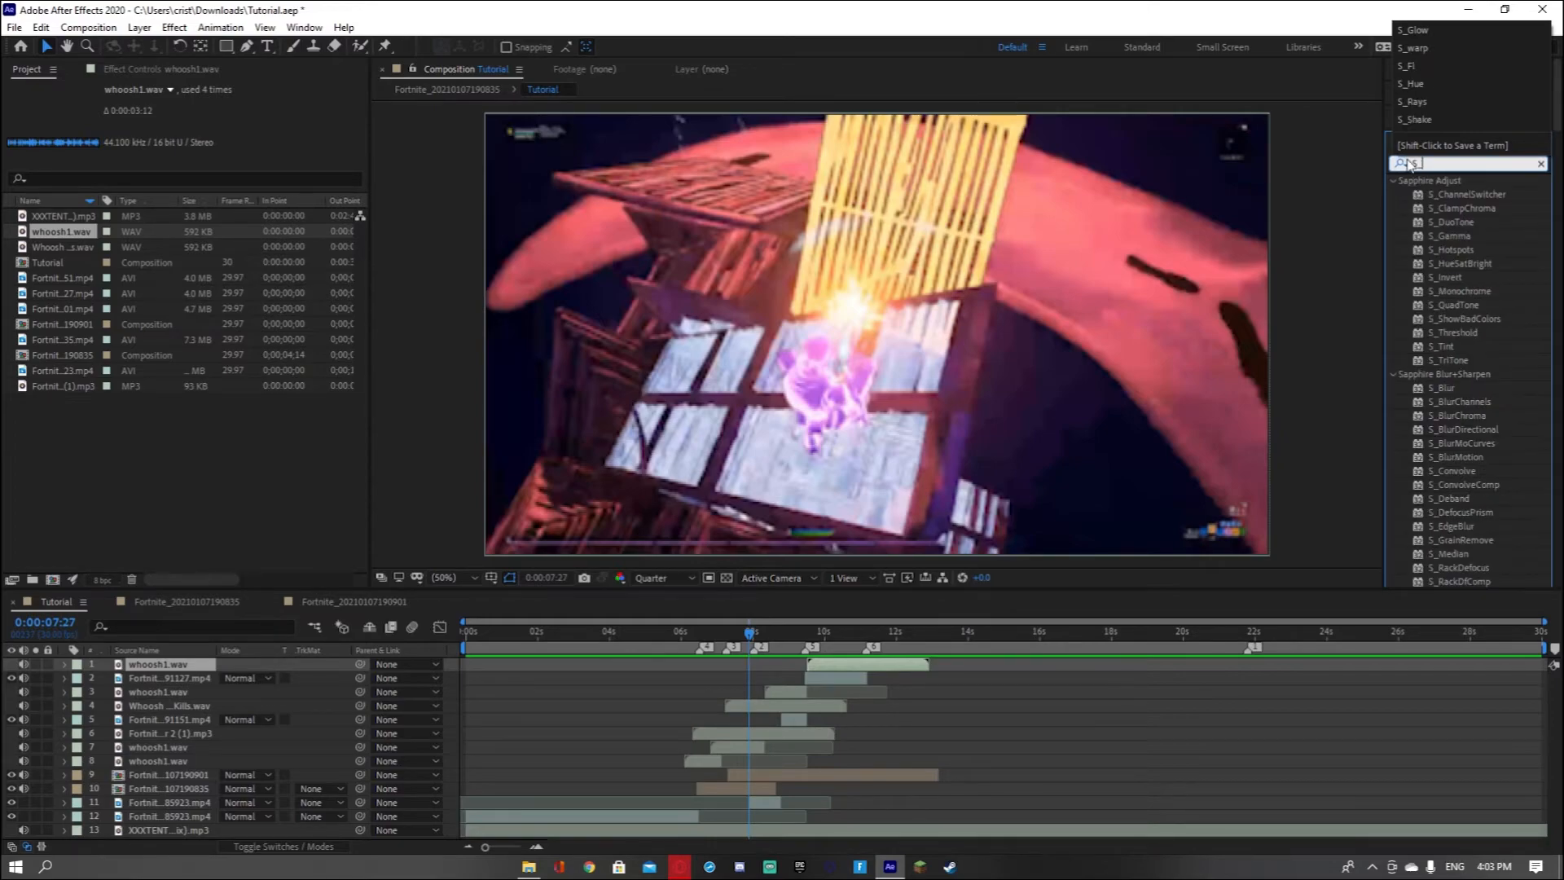
text(Blur)
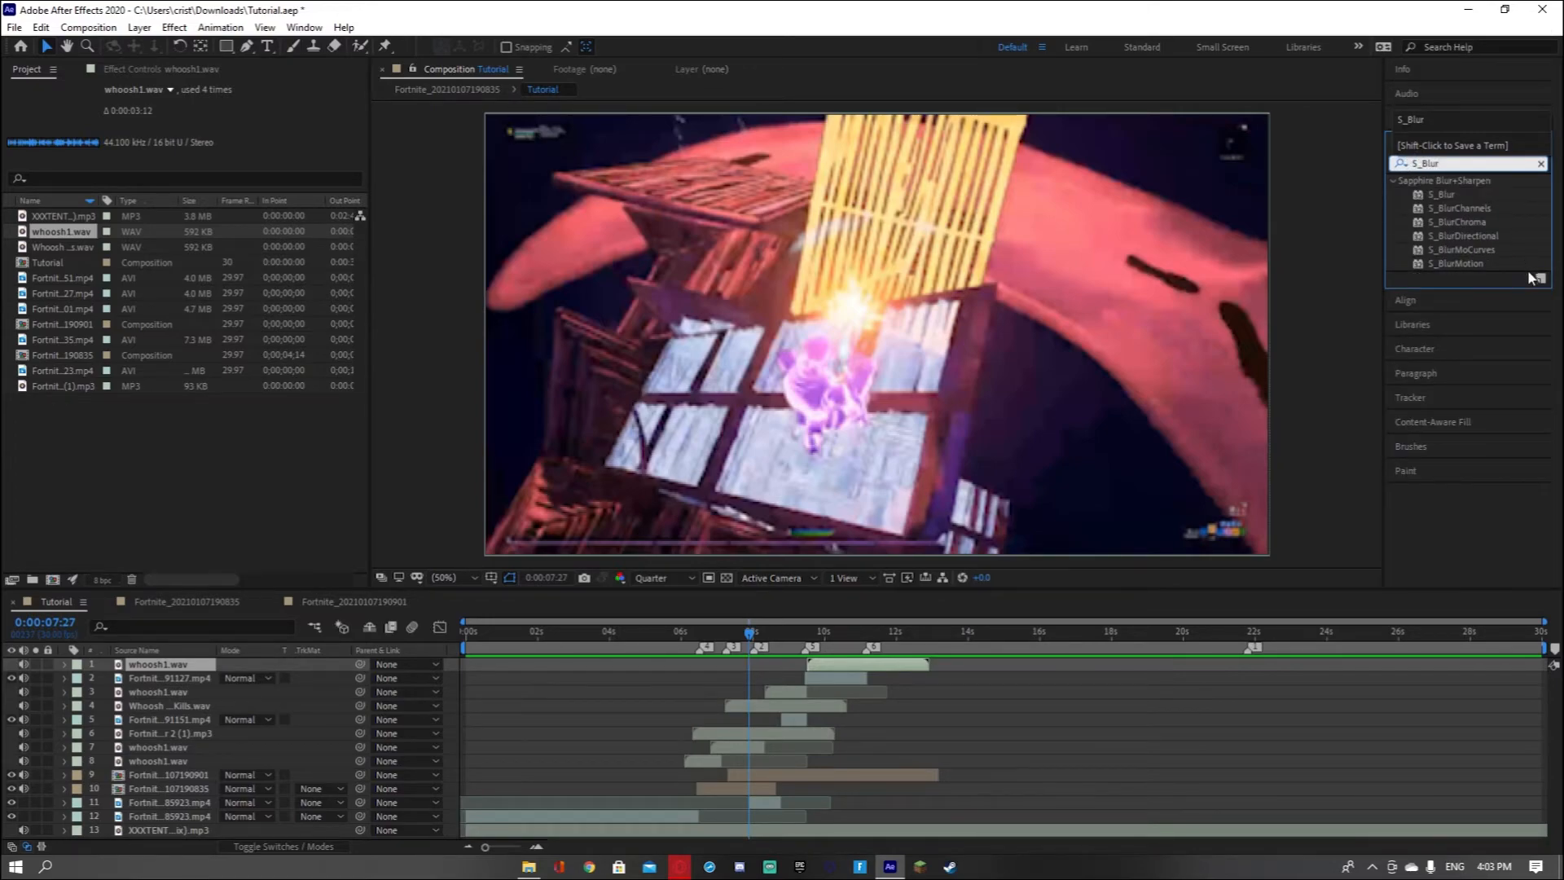
drag(1477, 244, 1118, 521)
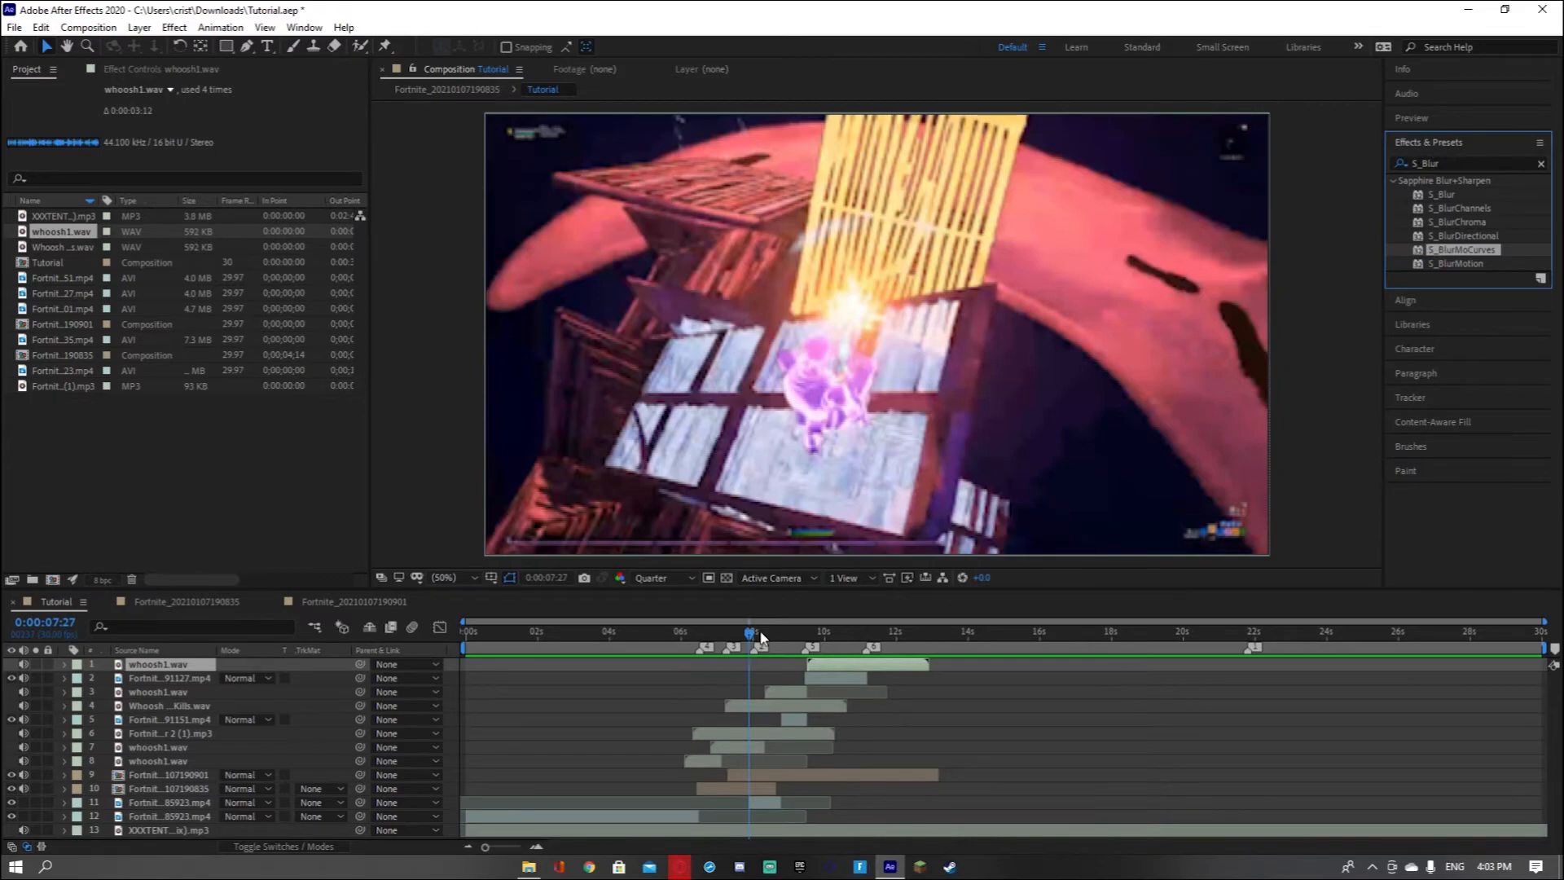
click(746, 634)
drag(747, 638, 741, 643)
mouse_move(718, 649)
mouse_down()
mouse_move(731, 644)
mouse_move(718, 648)
mouse_up()
click(735, 790)
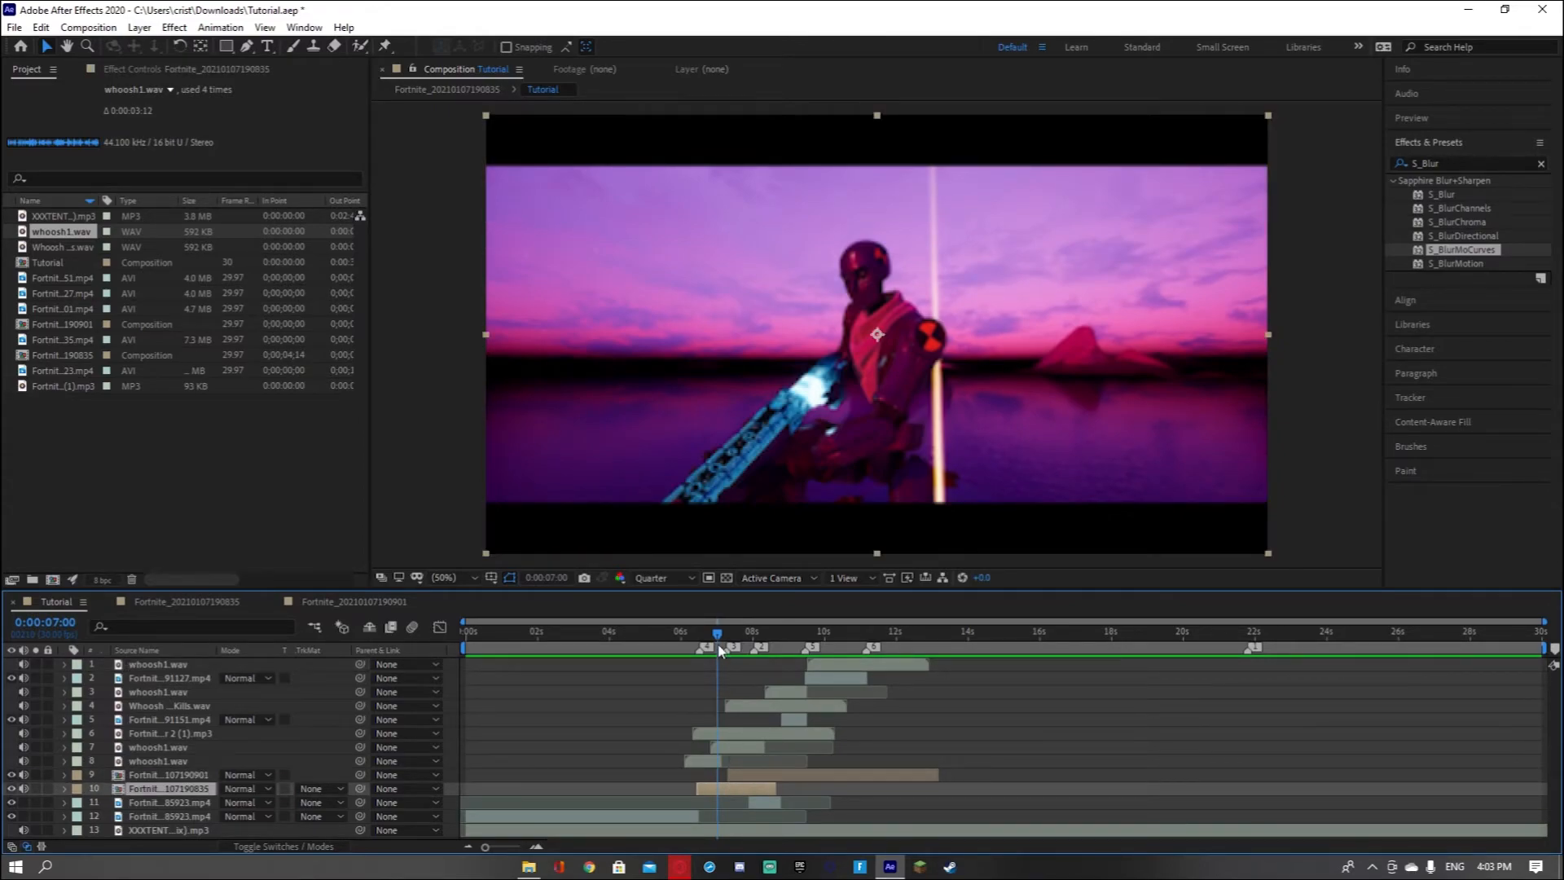
drag(720, 649, 731, 647)
drag(1454, 248, 758, 796)
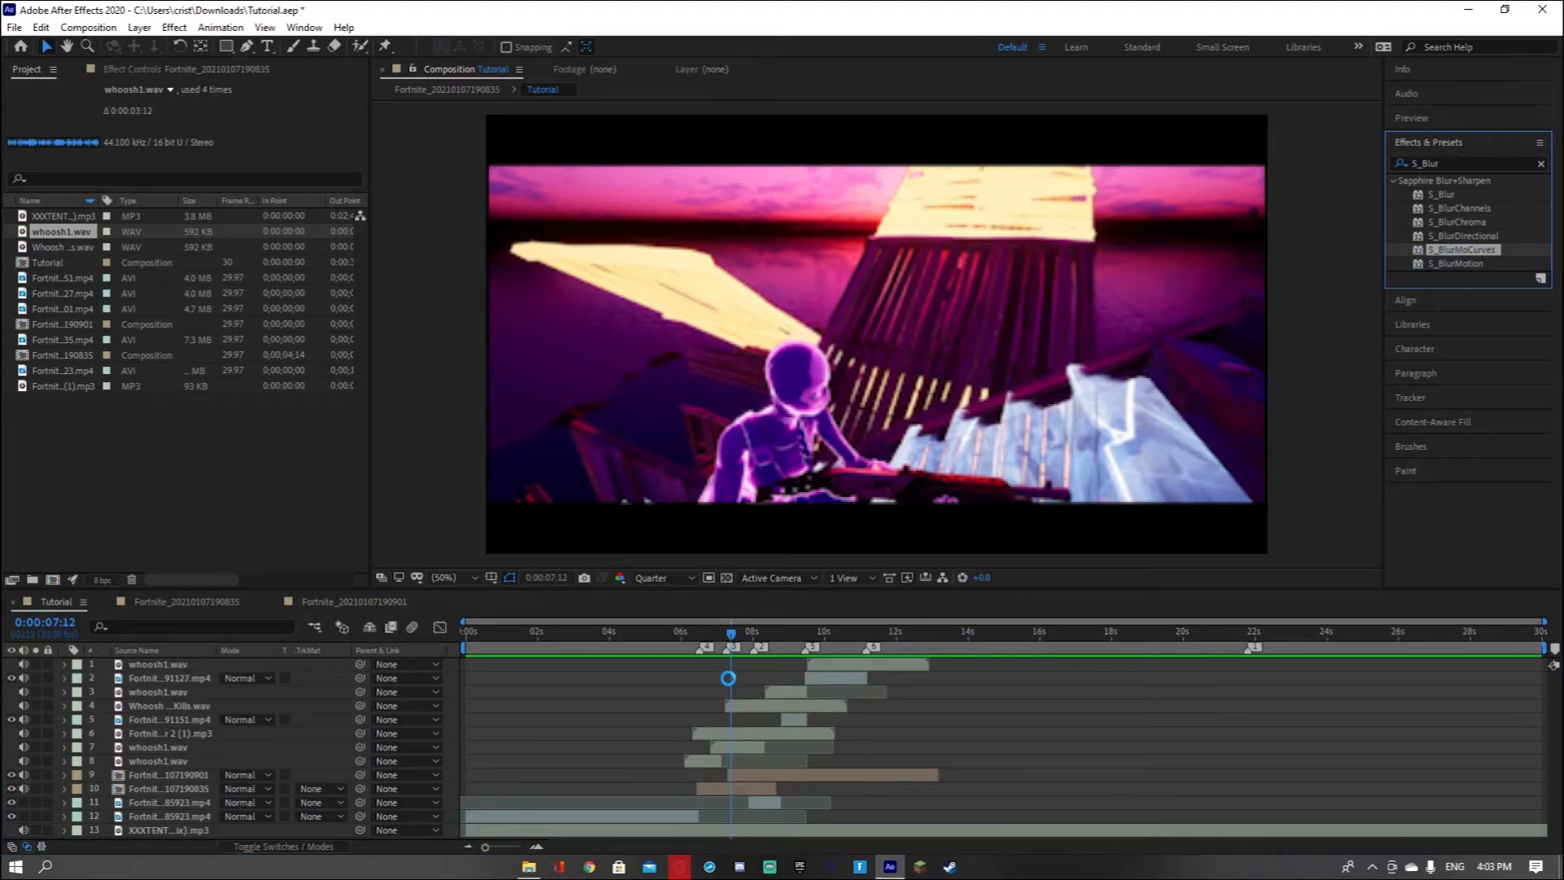
Try out S_BlurMoCurves' Z Dist near 0:00:07:04 and reset the effect to its defaults
drag(732, 638, 730, 643)
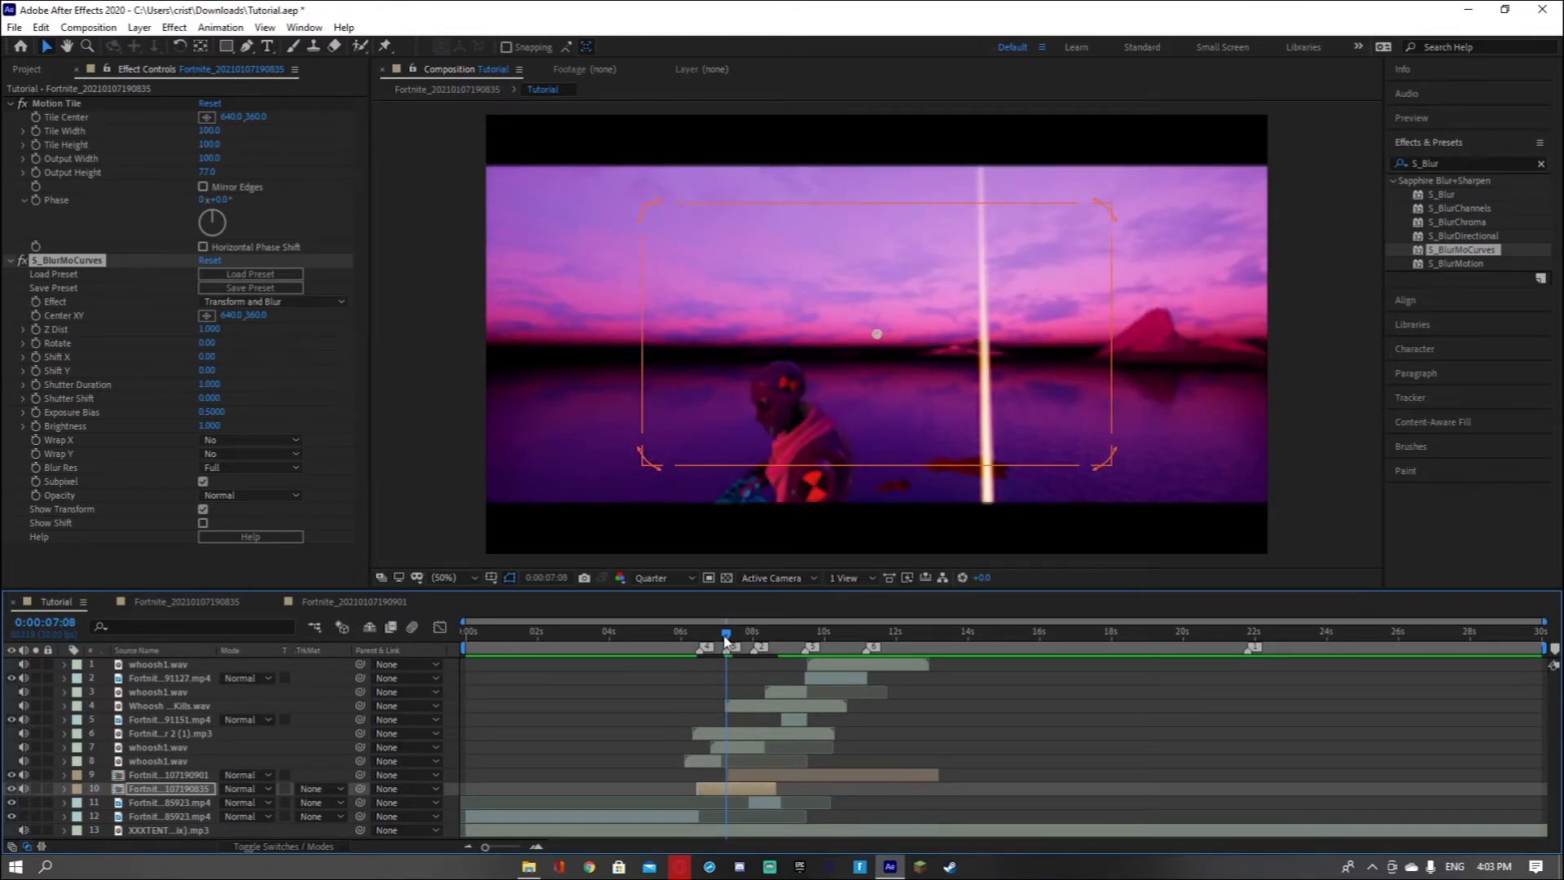
drag(727, 641, 722, 641)
mouse_move(208, 330)
mouse_down()
mouse_move(149, 332)
mouse_move(208, 329)
mouse_up()
click(210, 261)
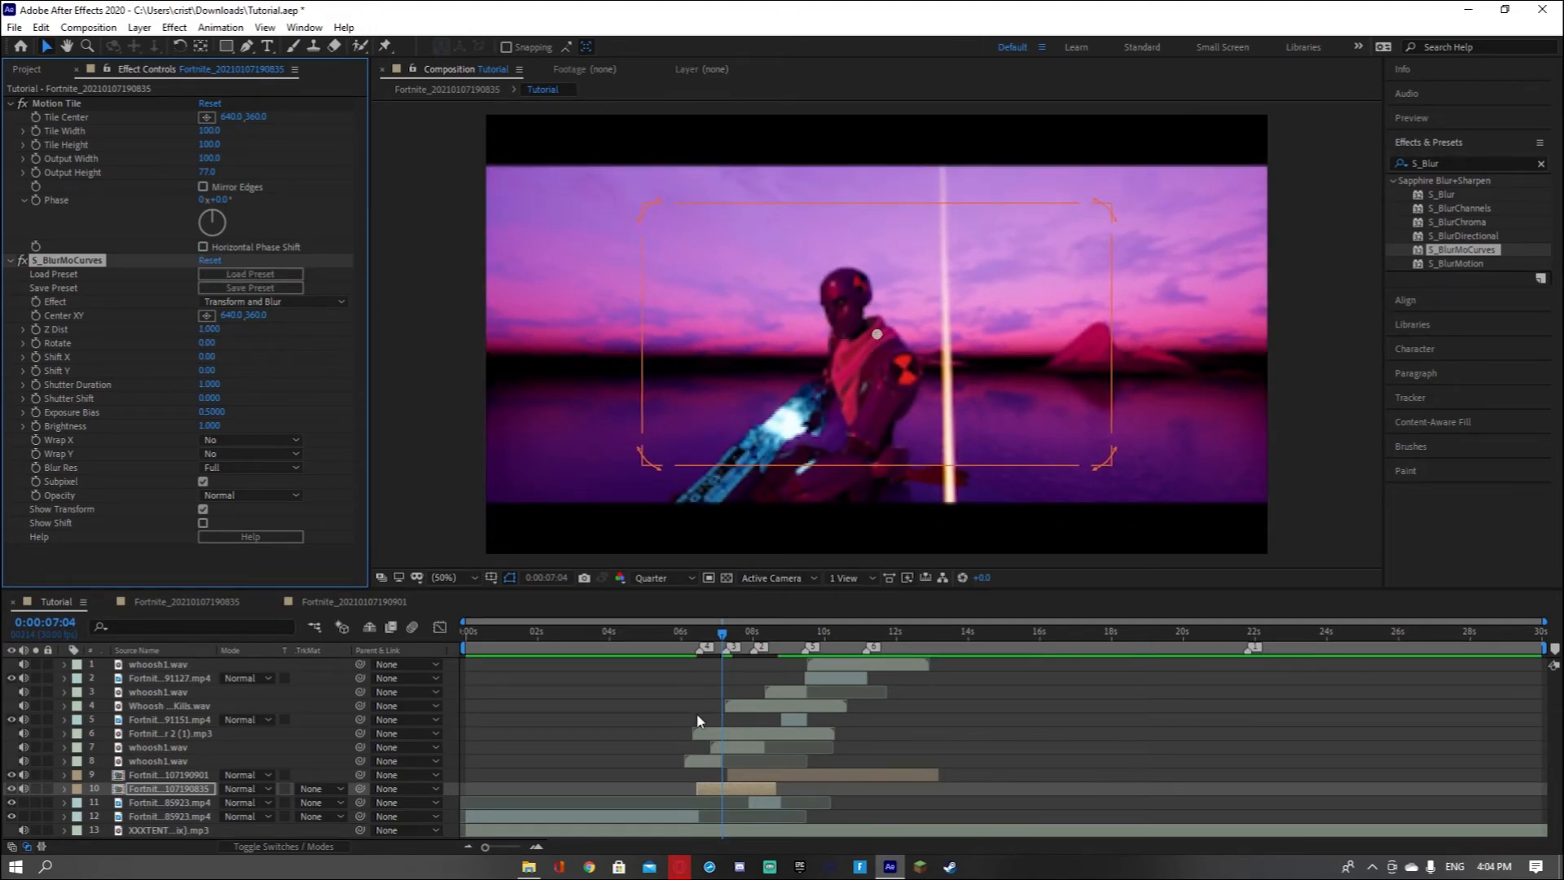
click(717, 635)
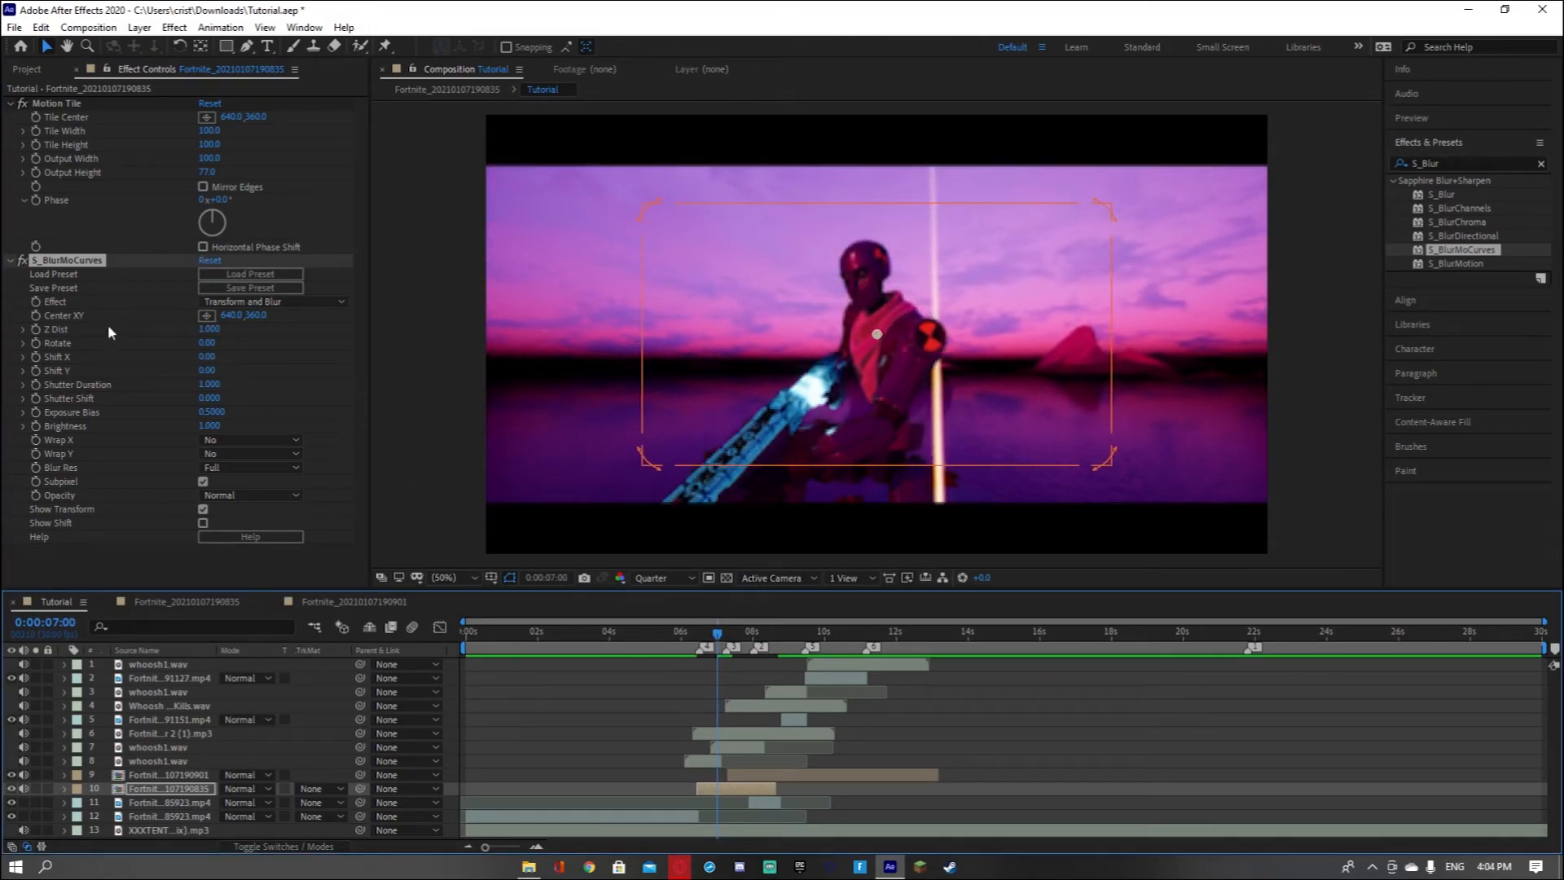
click(40, 330)
drag(717, 633, 724, 625)
drag(210, 329, 165, 338)
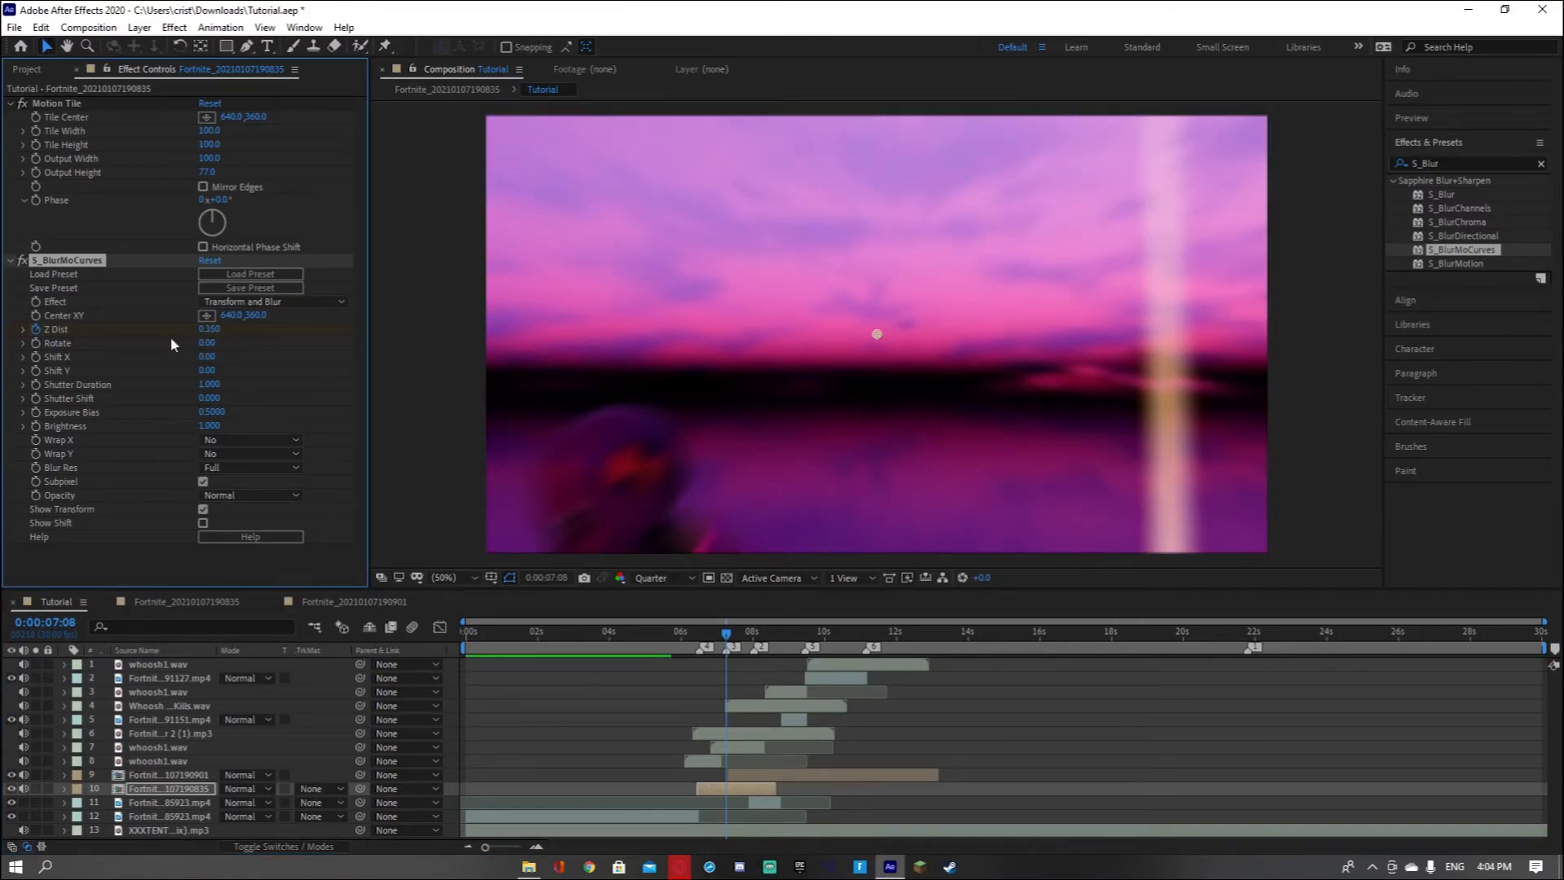
drag(728, 634, 693, 637)
key(space)
key(space)
key(space)
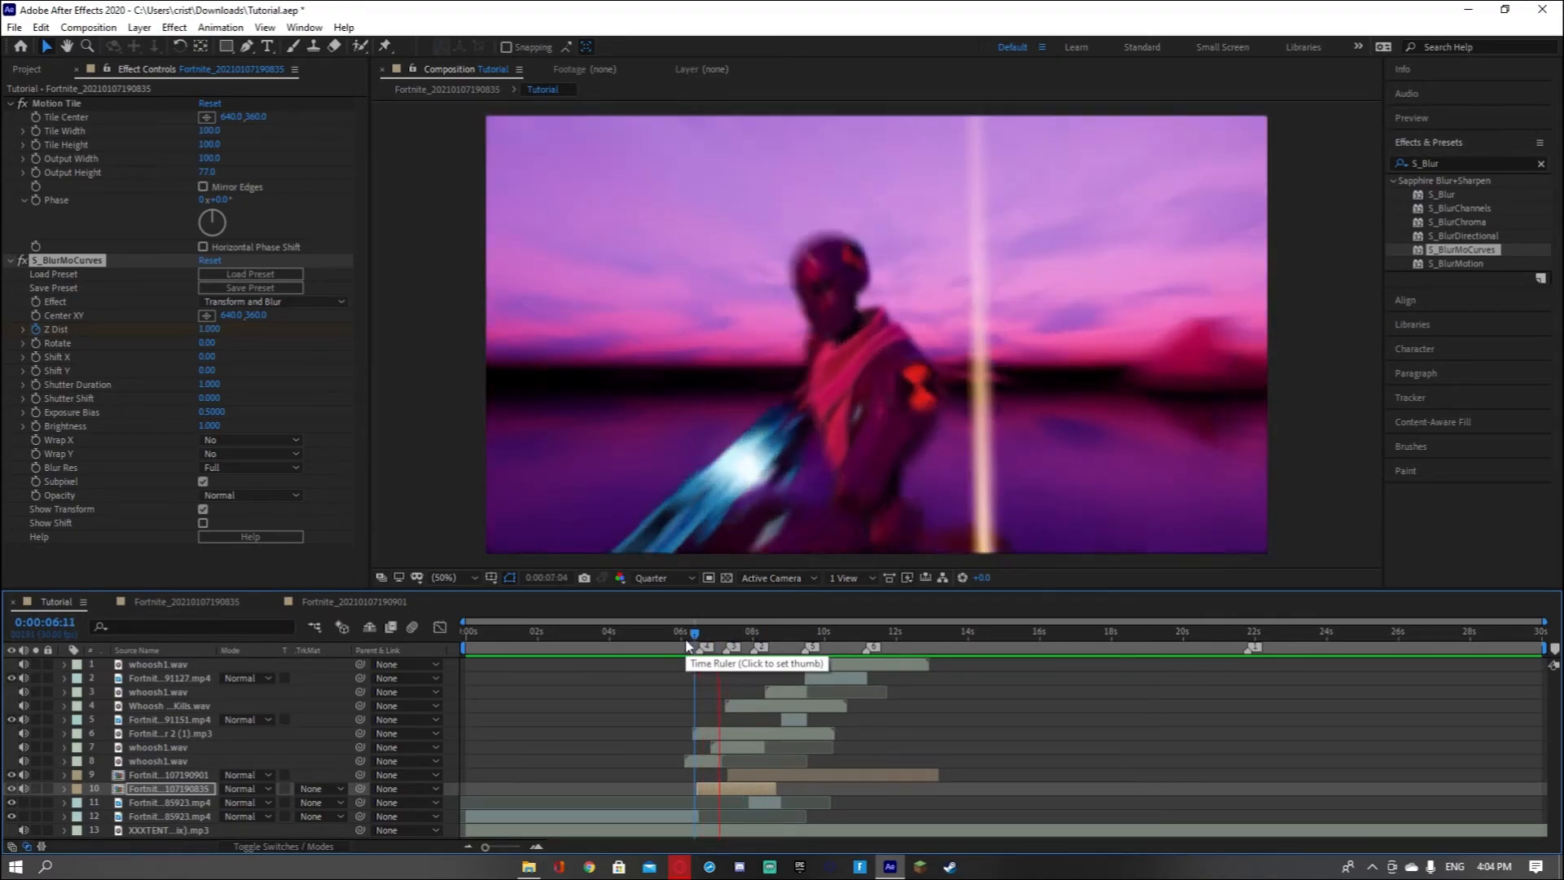
key(space)
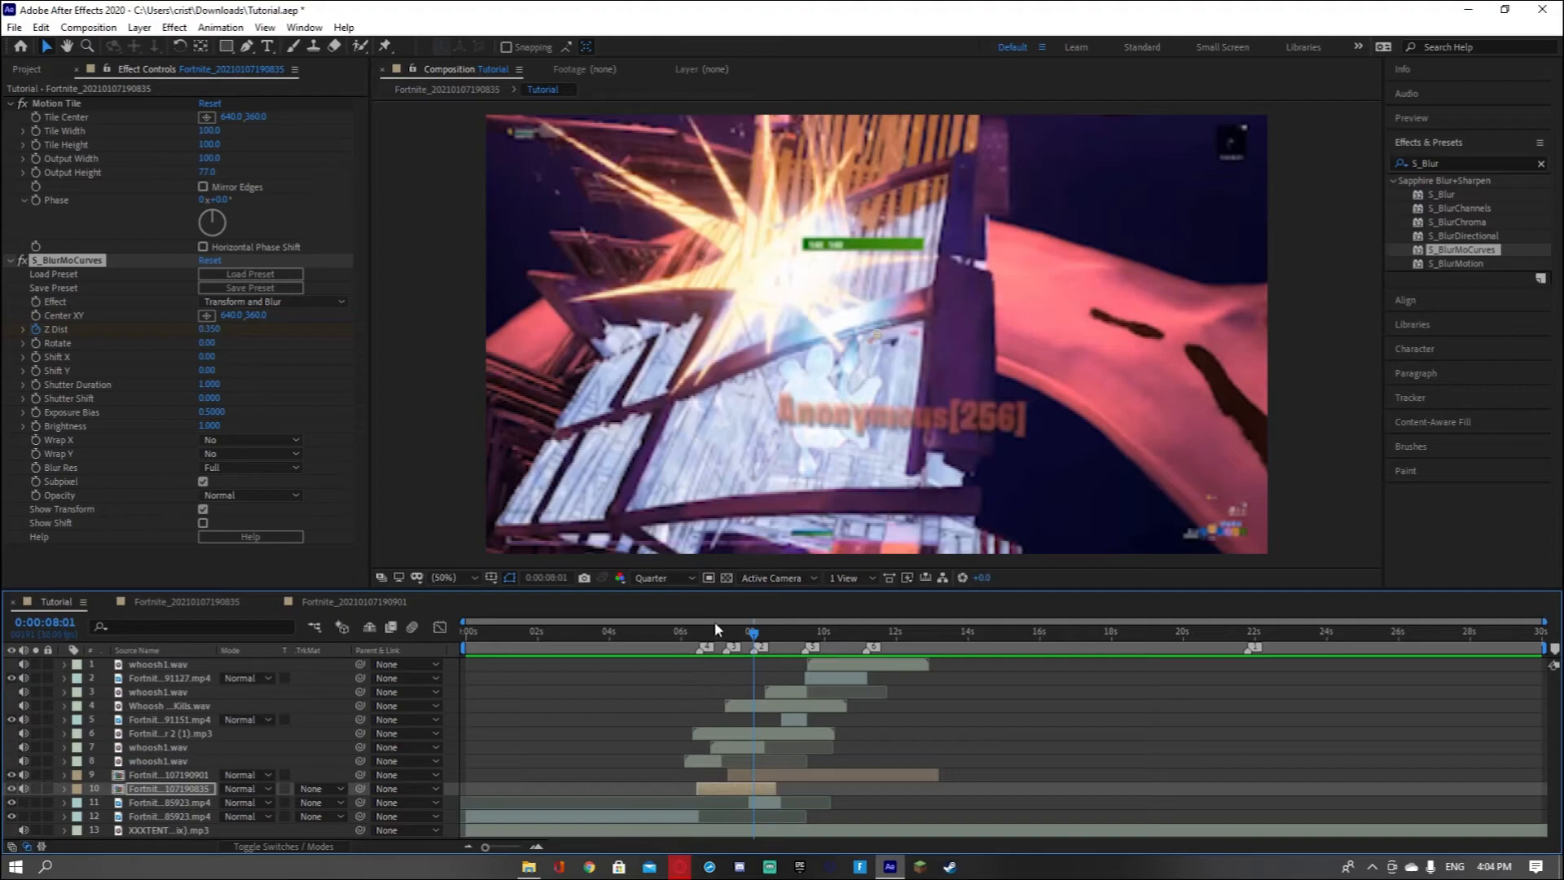
click(734, 750)
drag(754, 644, 726, 657)
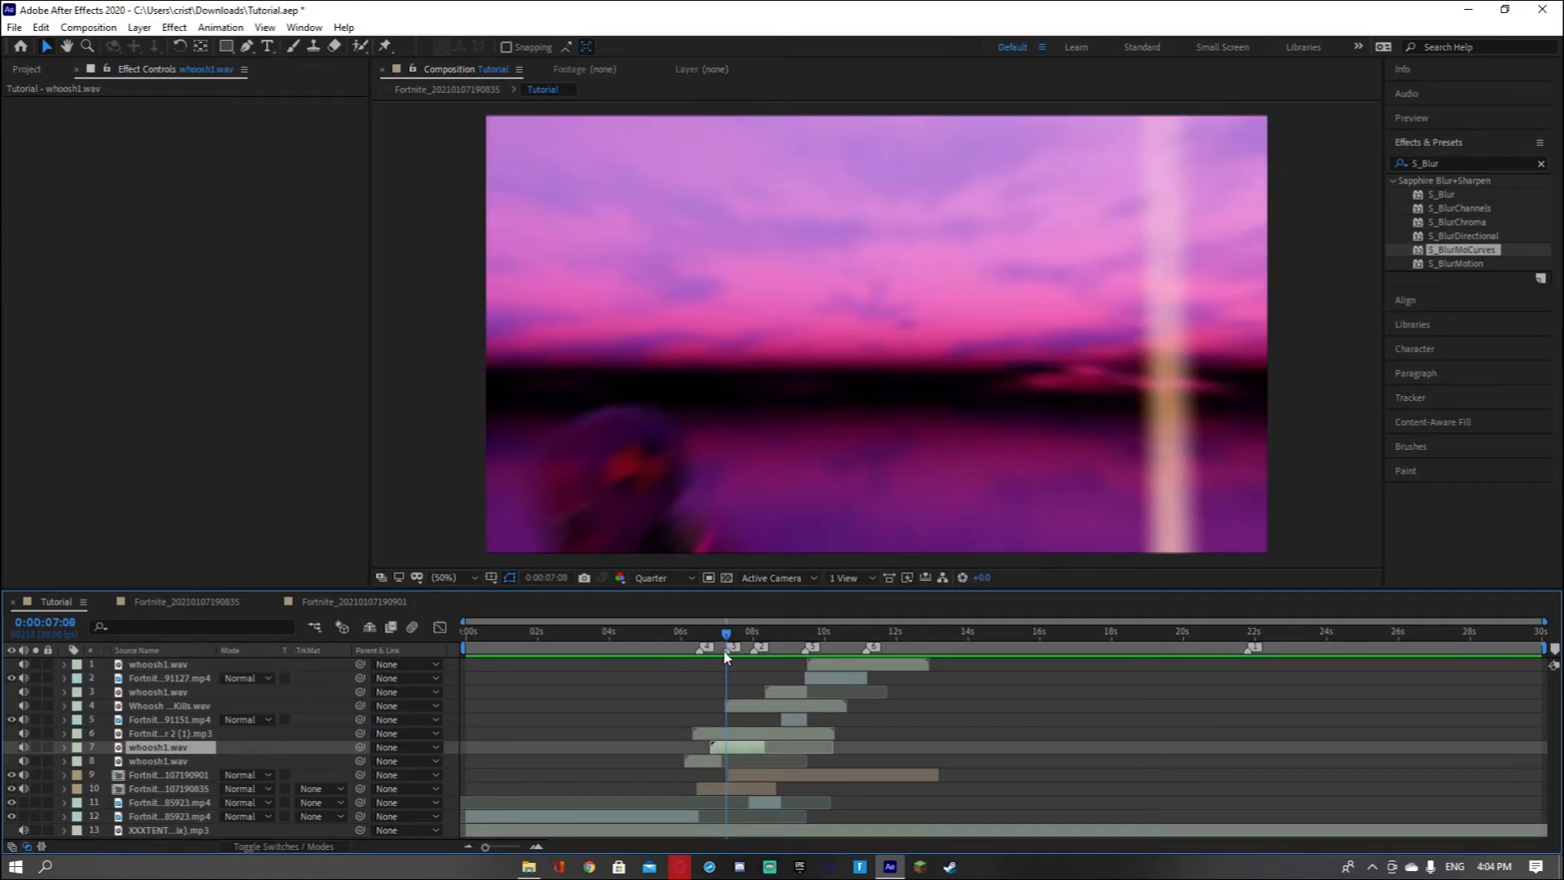
click(536, 847)
click(536, 848)
drag(729, 638, 736, 639)
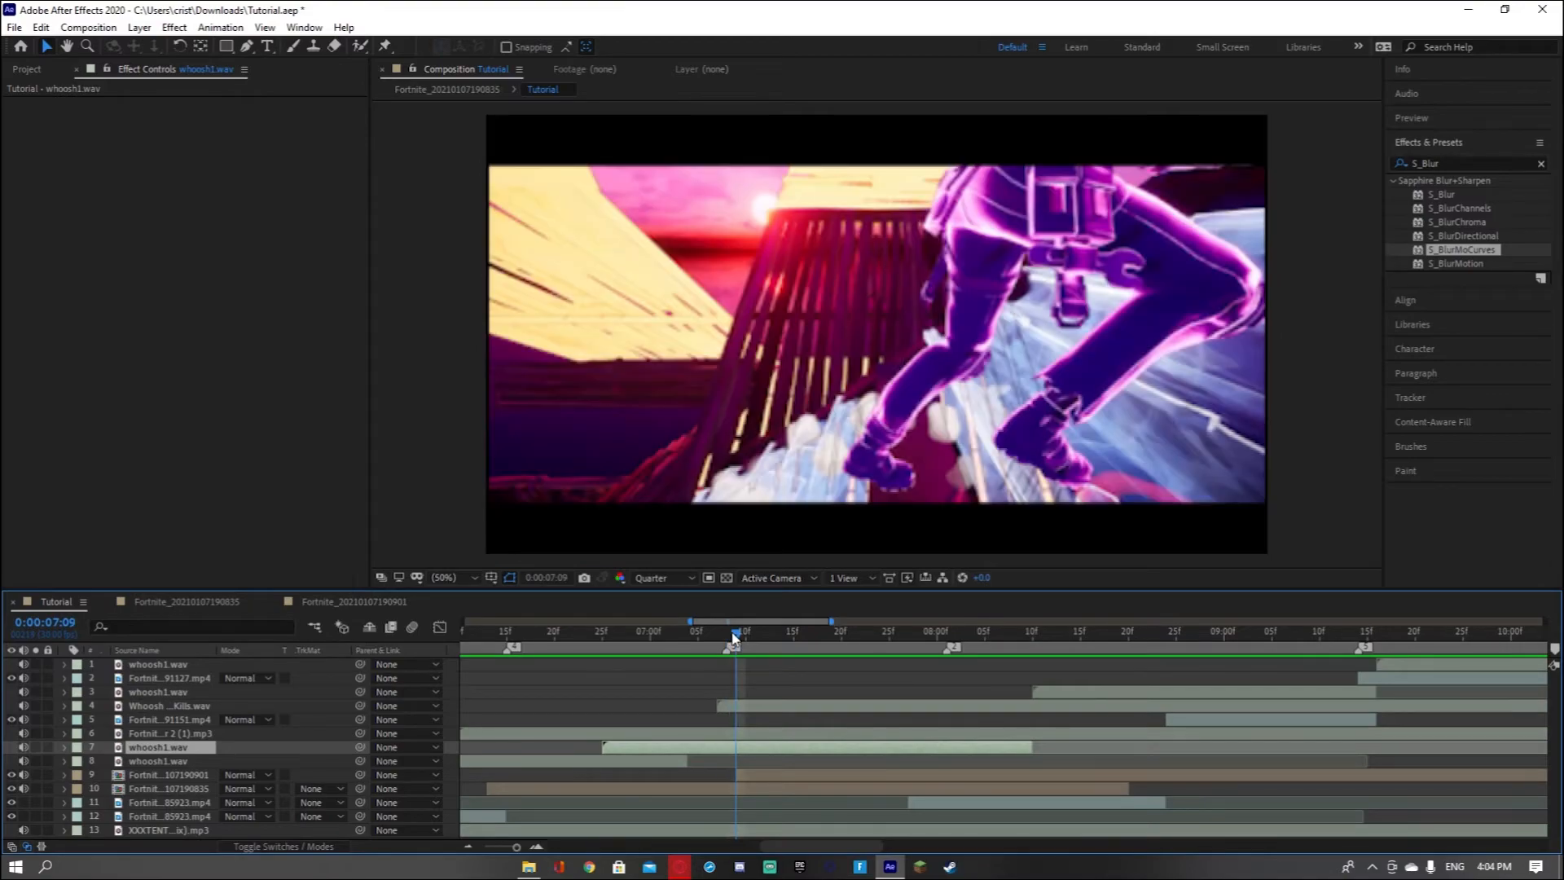
click(768, 778)
drag(1447, 251, 872, 774)
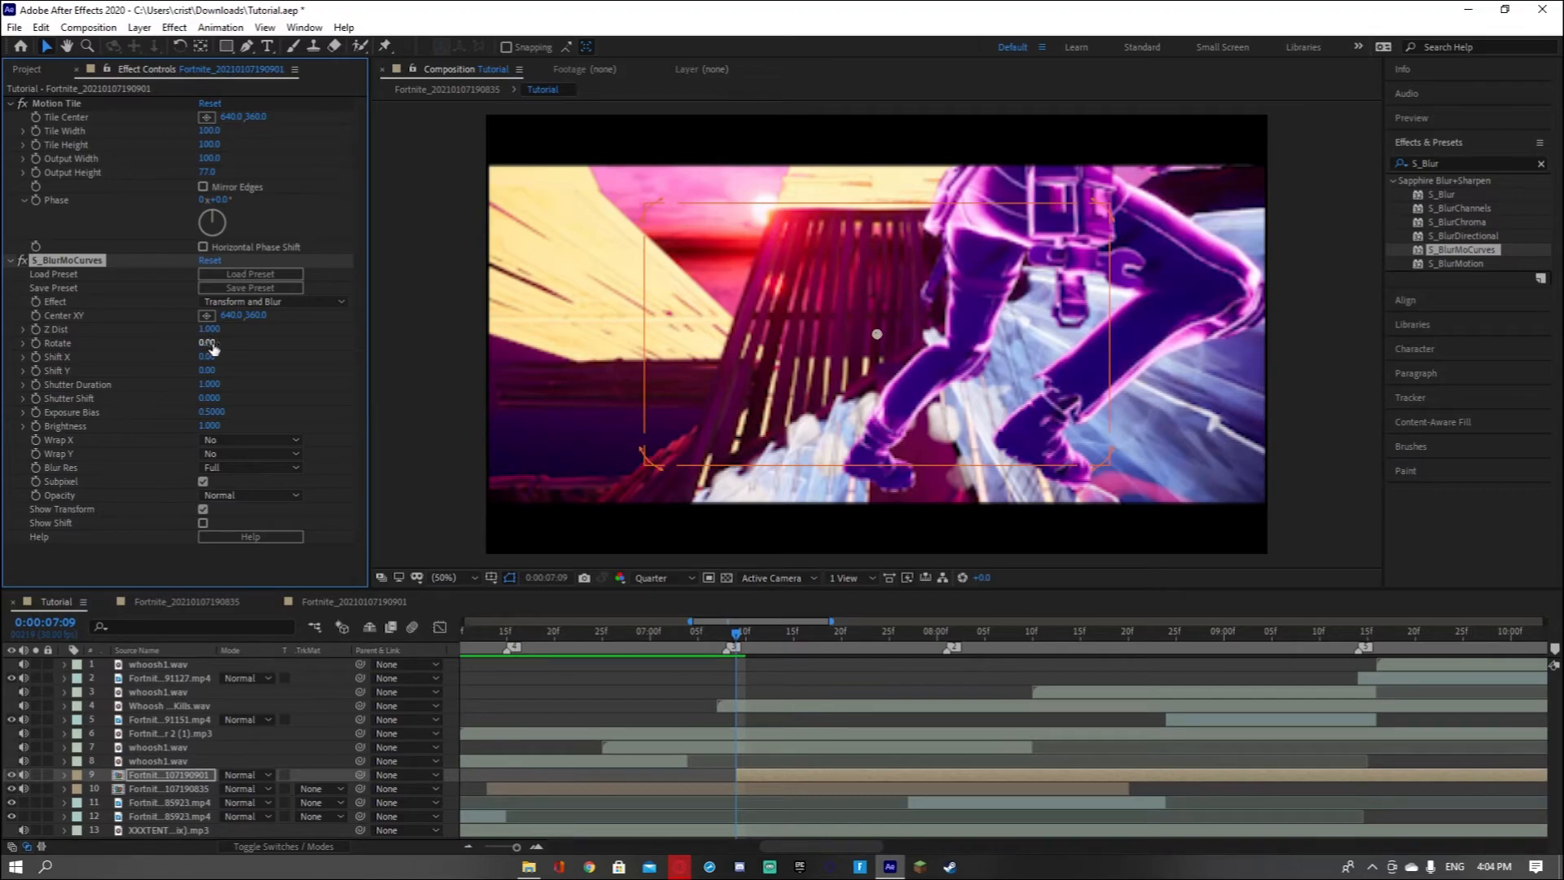
click(245, 496)
click(234, 466)
click(234, 455)
click(232, 438)
click(240, 495)
click(256, 456)
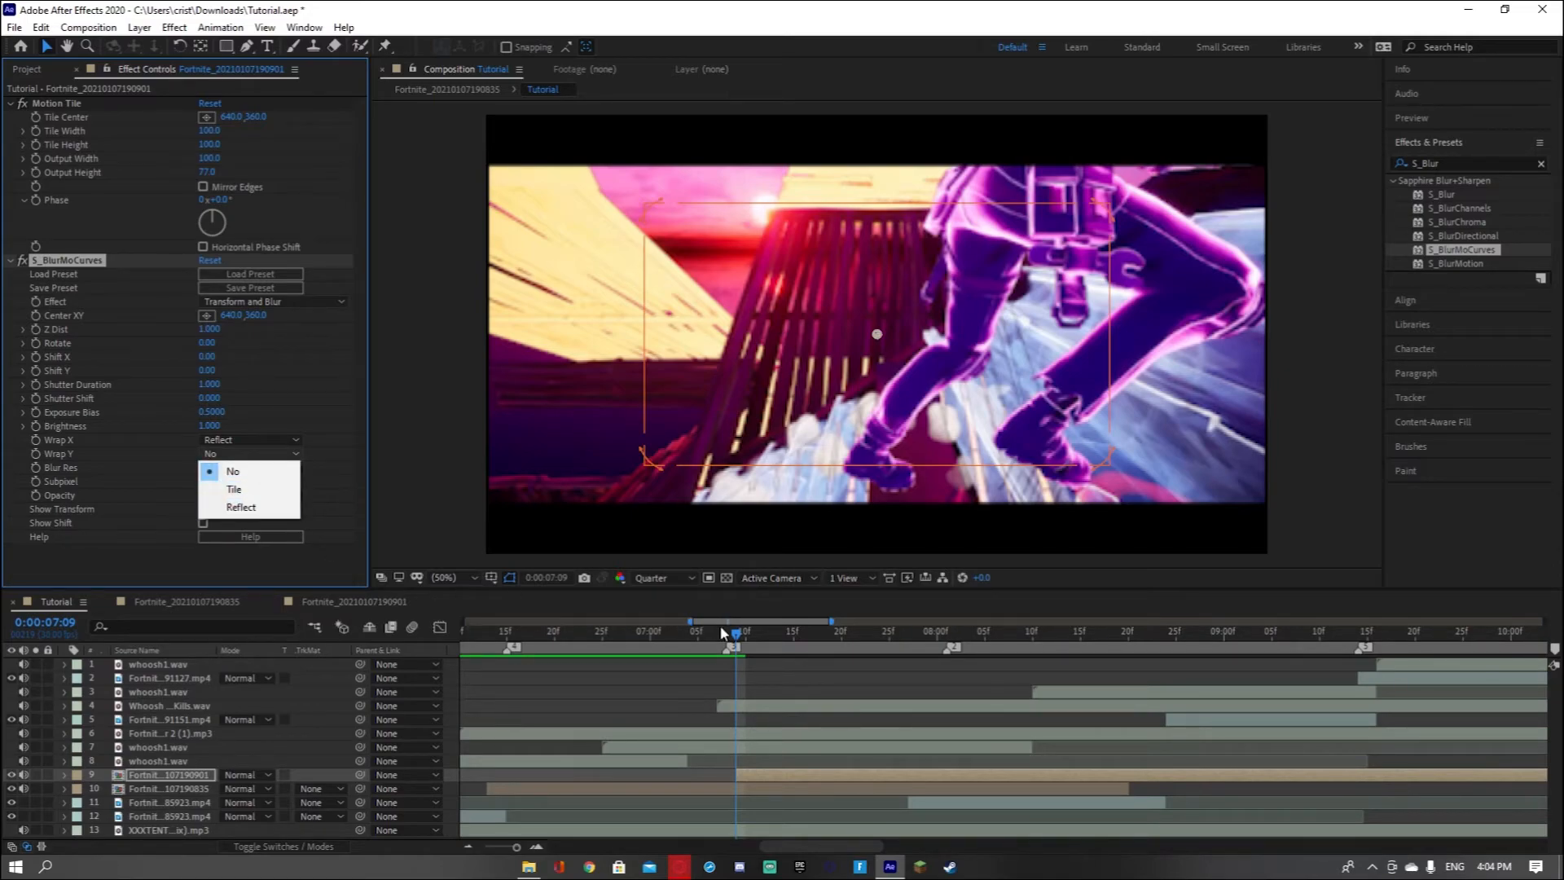
click(741, 642)
drag(210, 328, 461, 347)
drag(734, 636, 735, 638)
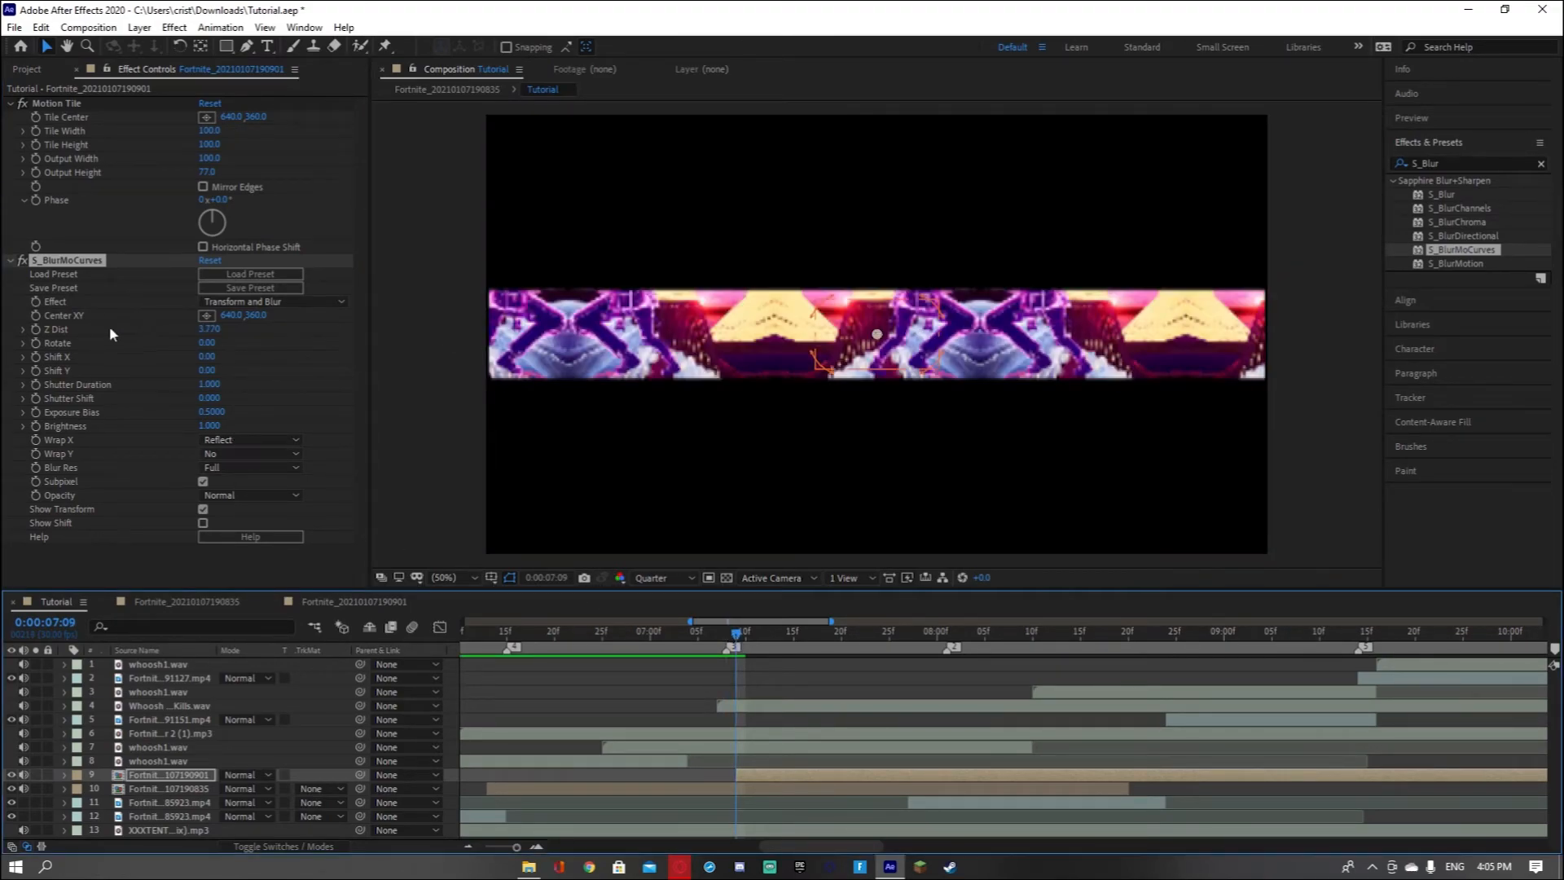
click(37, 329)
drag(748, 641, 784, 640)
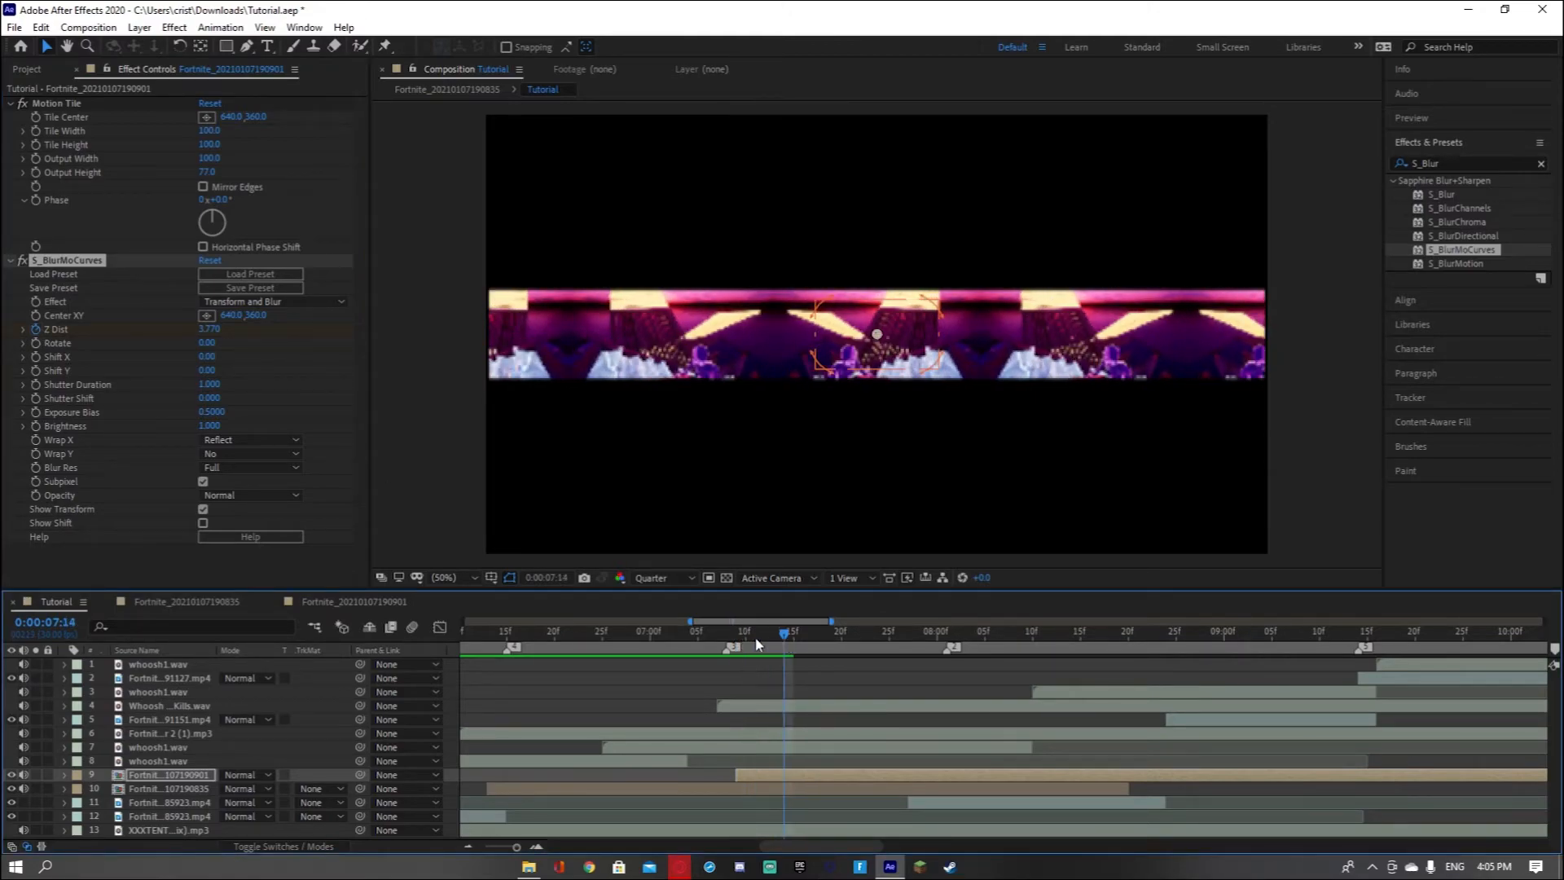
click(208, 329)
text(1)
key(Return)
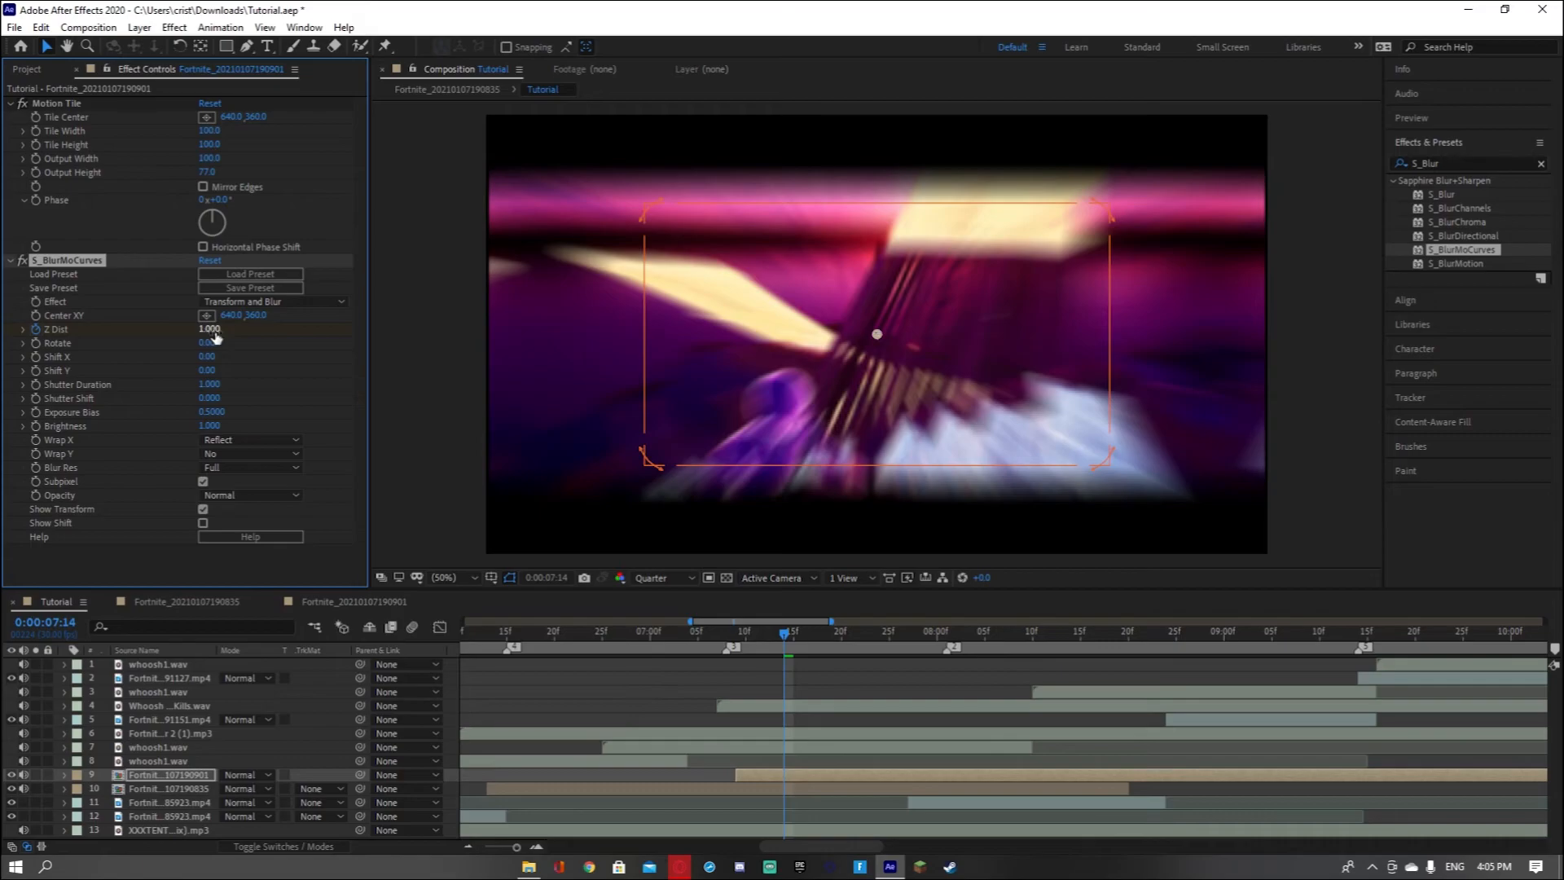
Preview the zoom transition between the two Fortnite composition layers and check the clips following it
drag(783, 634, 632, 641)
key(space)
click(1203, 638)
drag(1199, 638, 452, 708)
key(space)
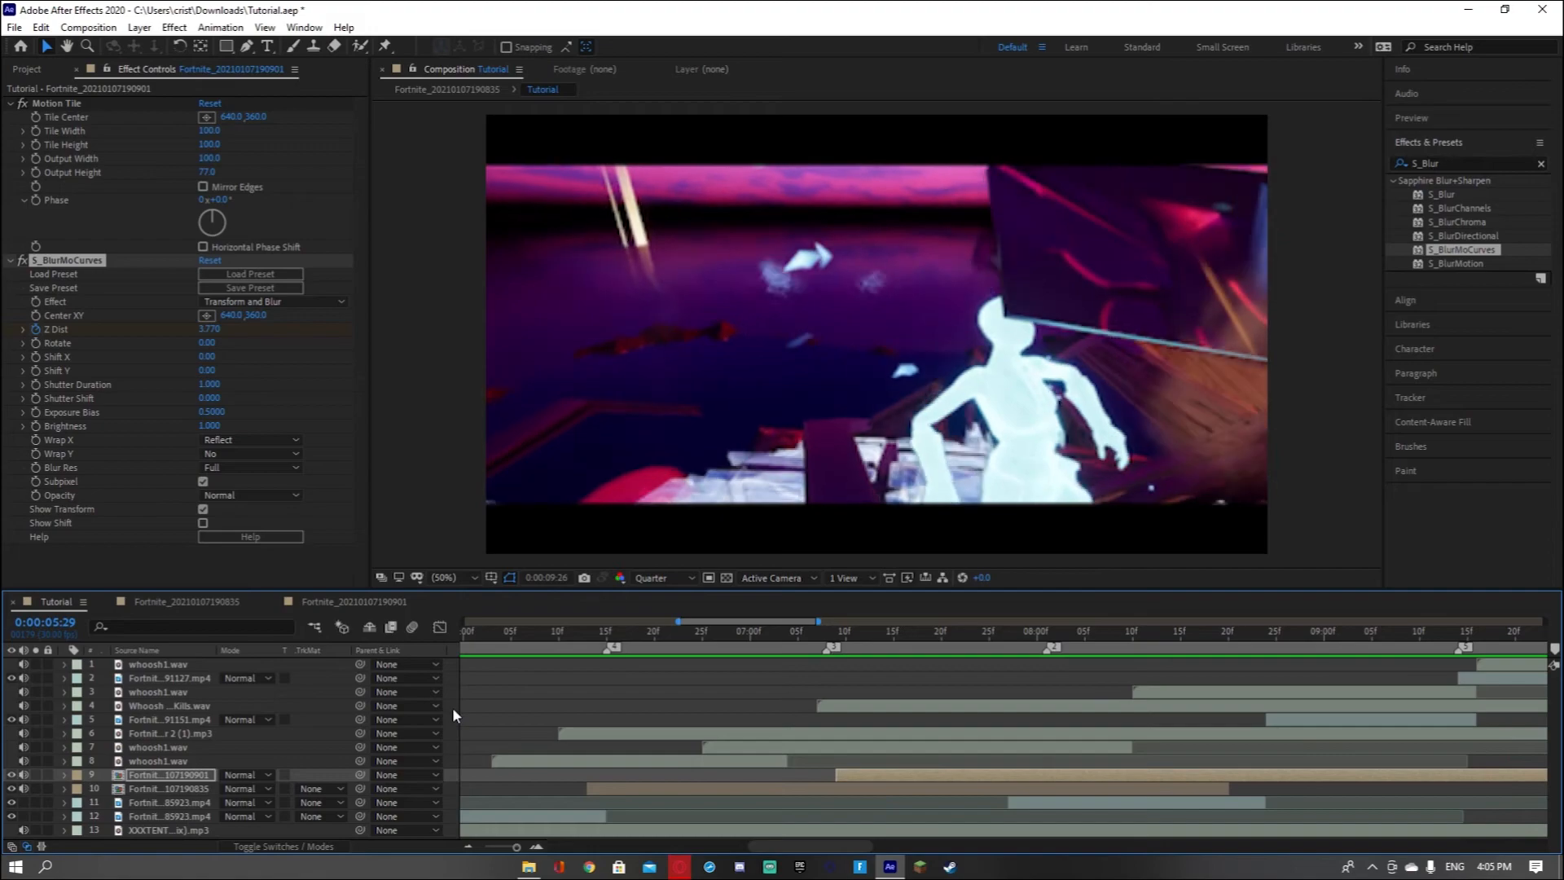
key(space)
drag(1005, 632, 717, 689)
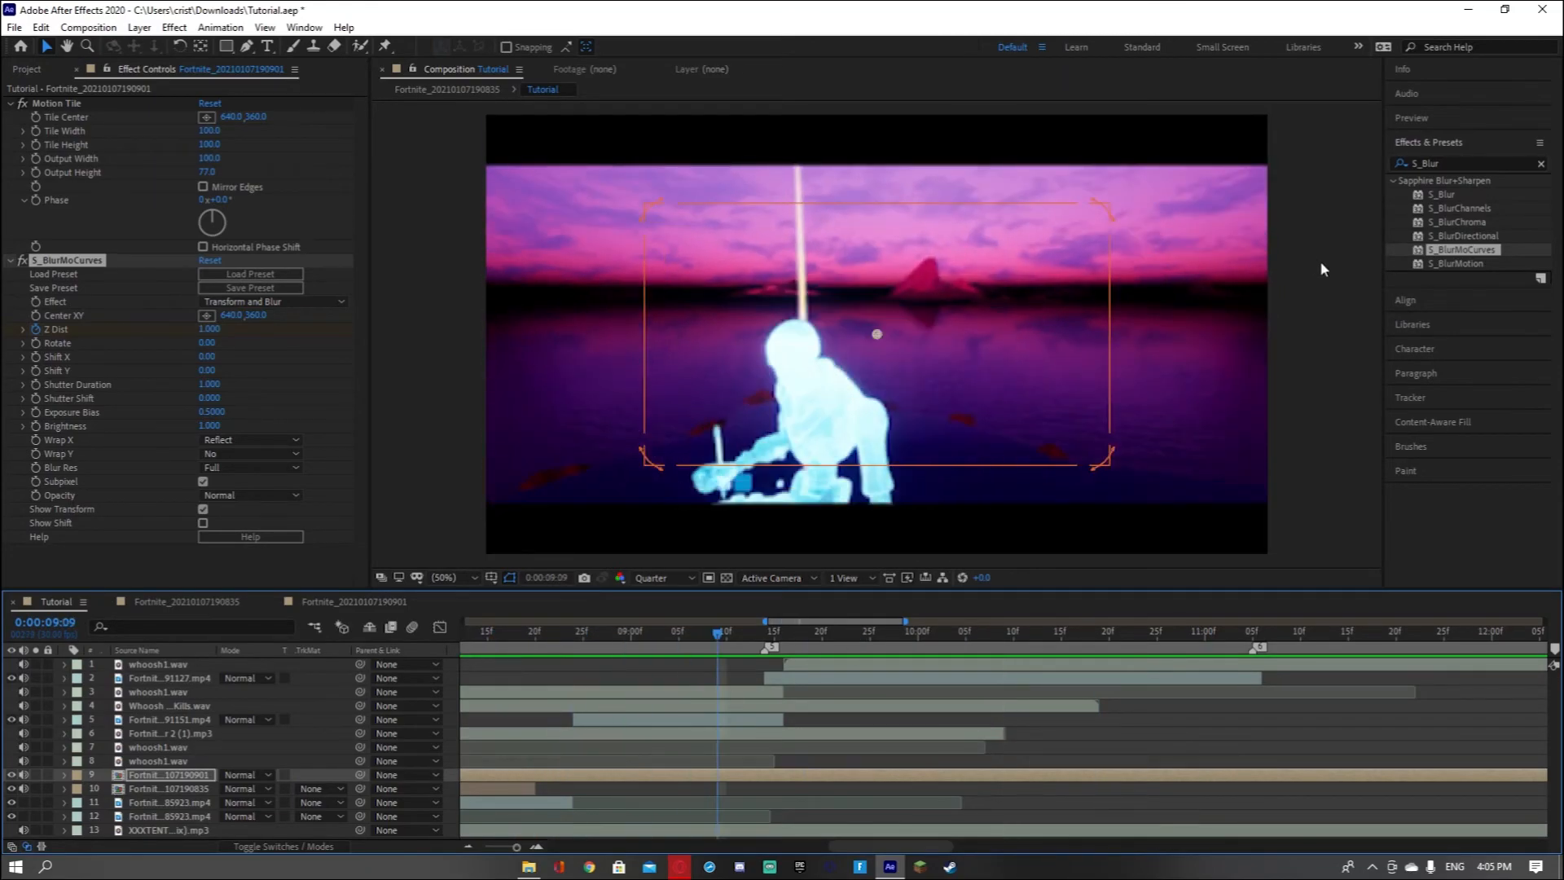
Split the topmost whoosh1.wav layer at 0:00:11:05 and delete the part after the cut
drag(517, 847, 463, 849)
drag(789, 641, 867, 641)
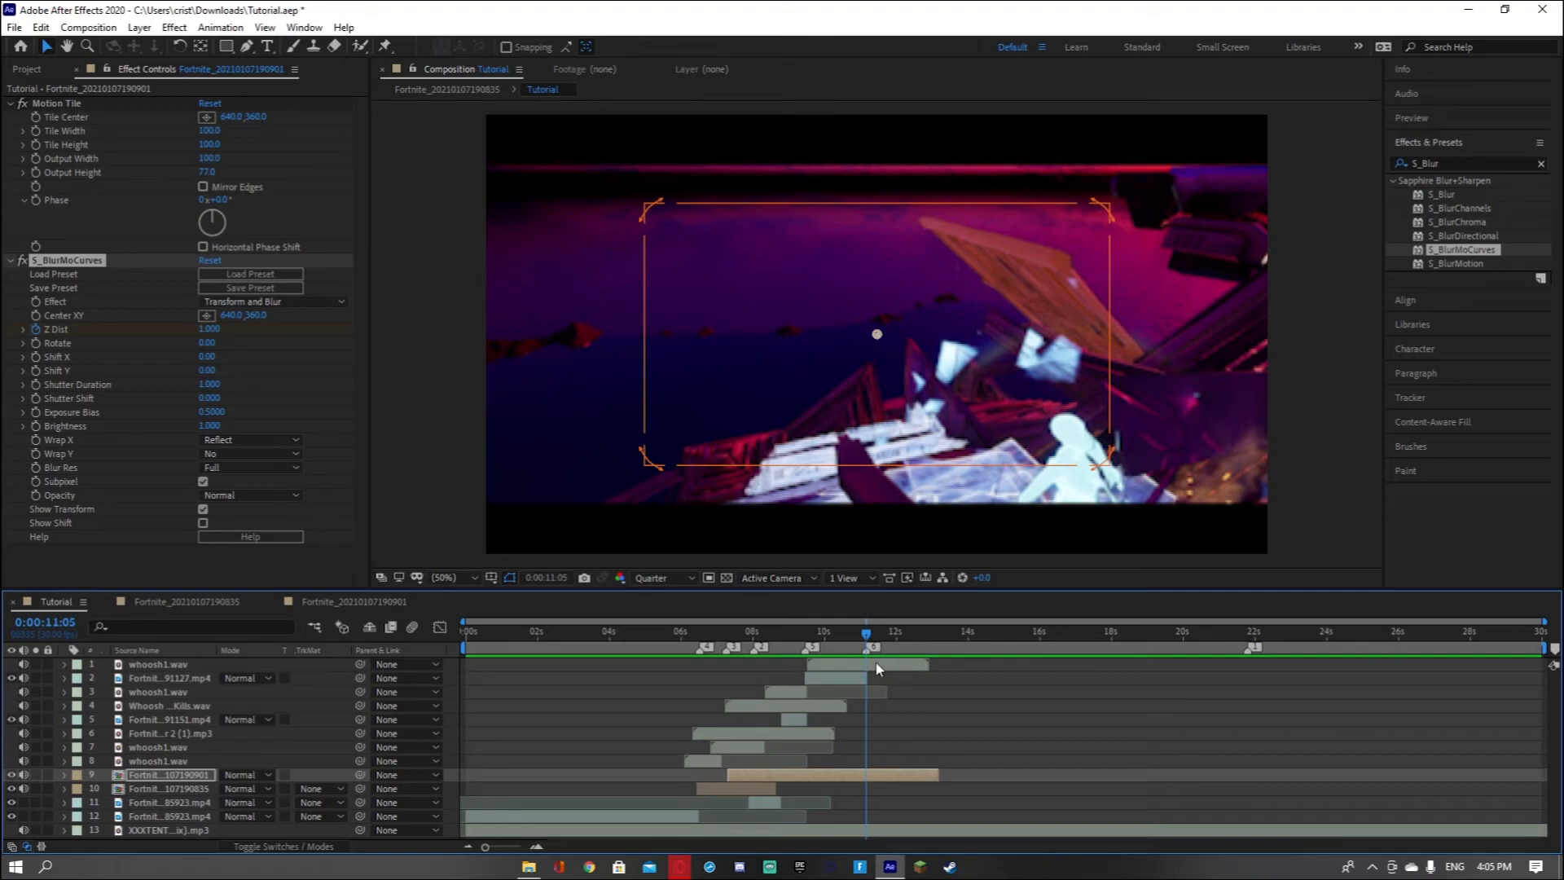
click(878, 668)
key(ctrl+shift+d)
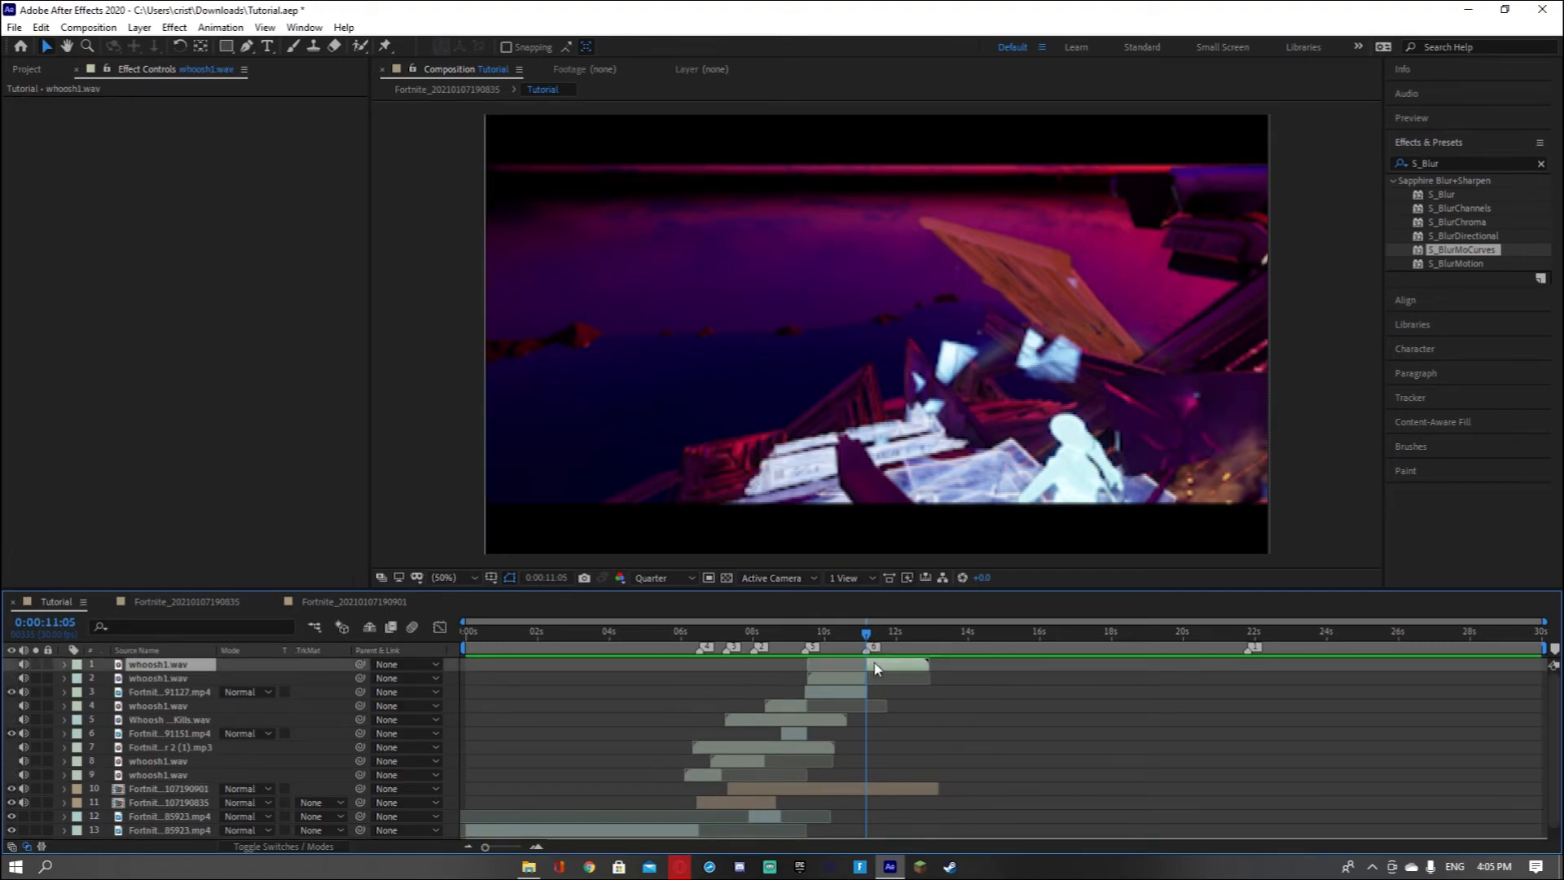
key(Delete)
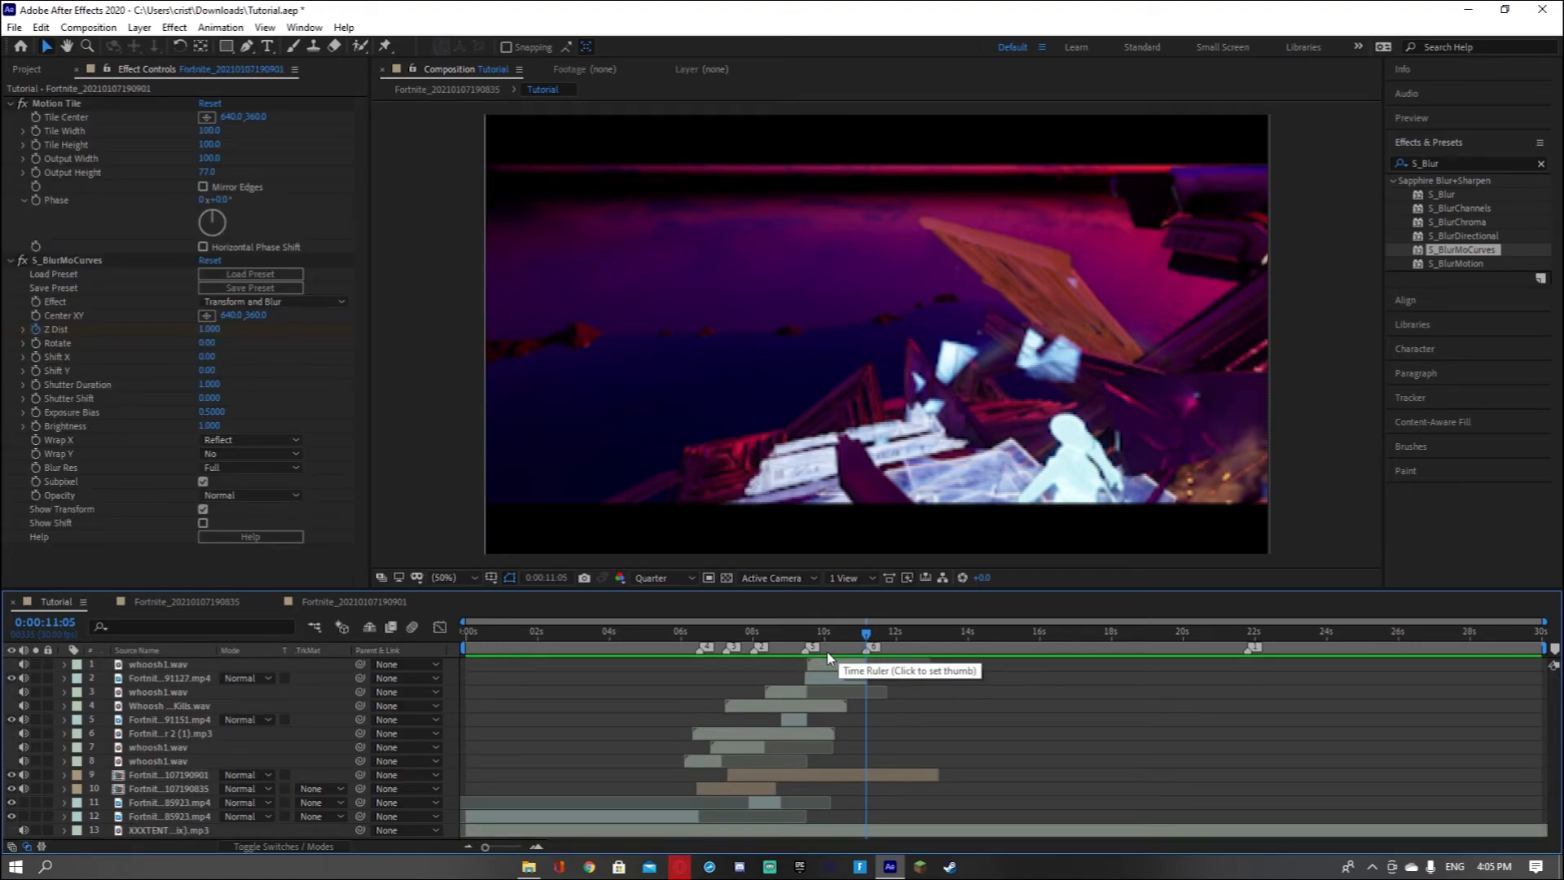
End the work area at 0:00:11:05, trim the Tutorial composition to it, and preview the montage
click(903, 647)
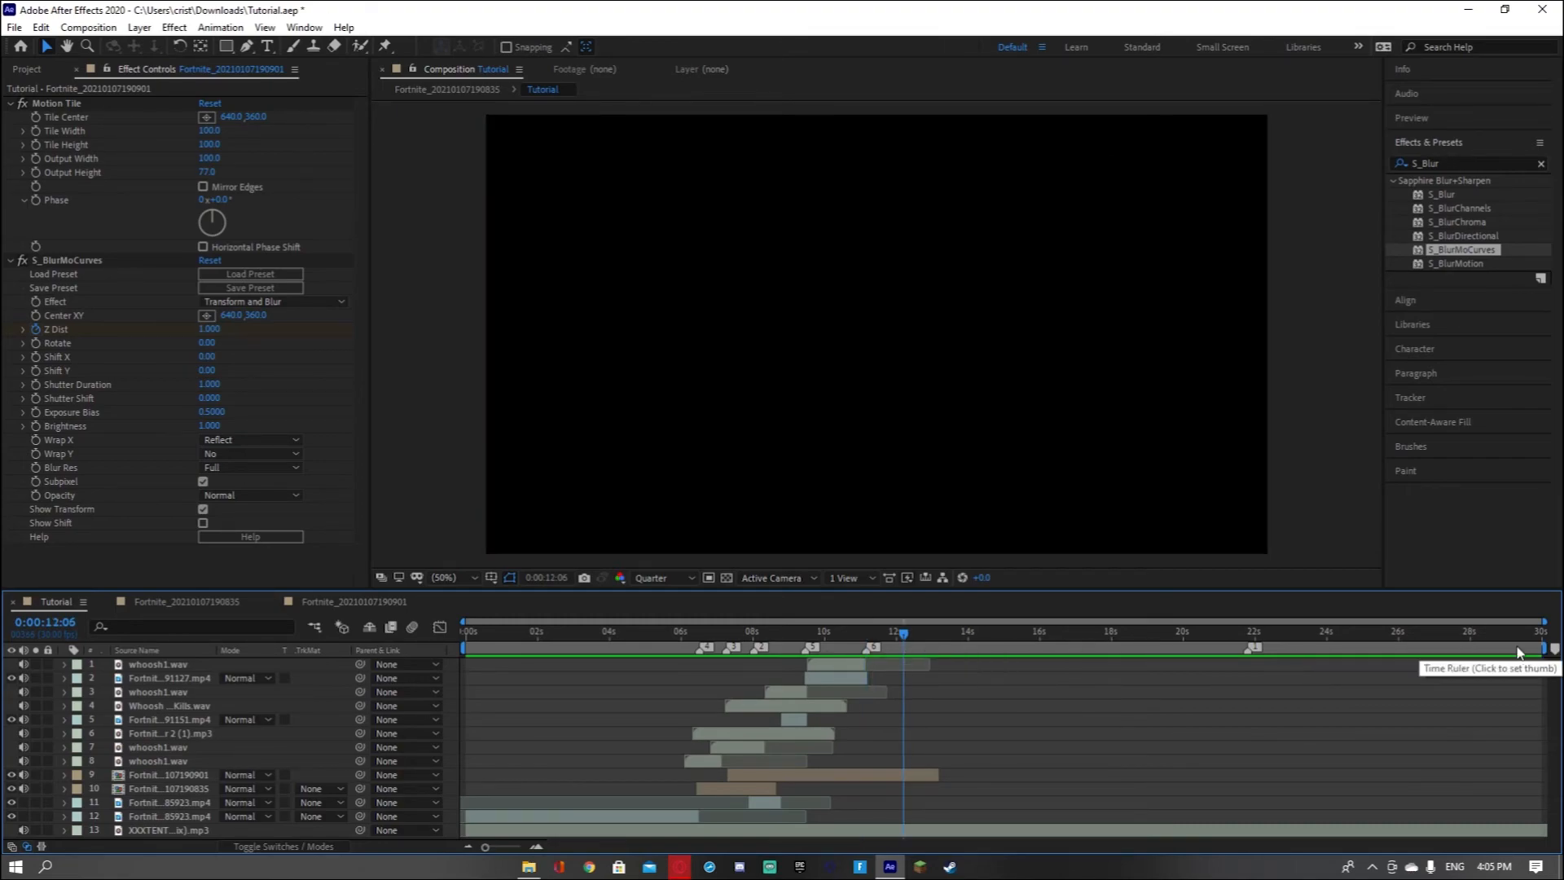
click(866, 643)
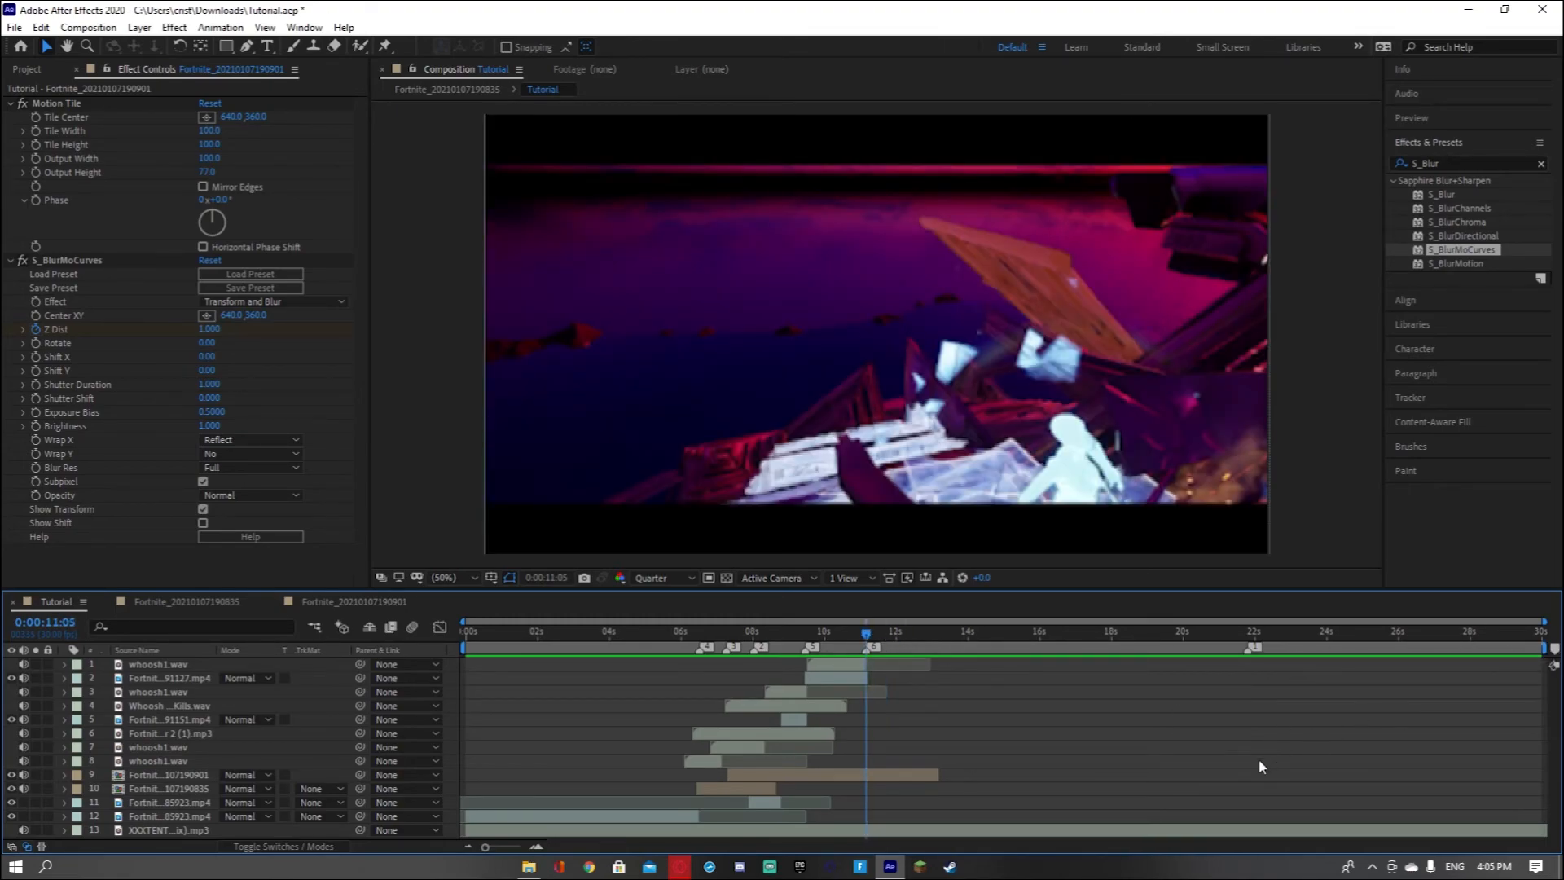
drag(1547, 647, 882, 675)
right_click(831, 647)
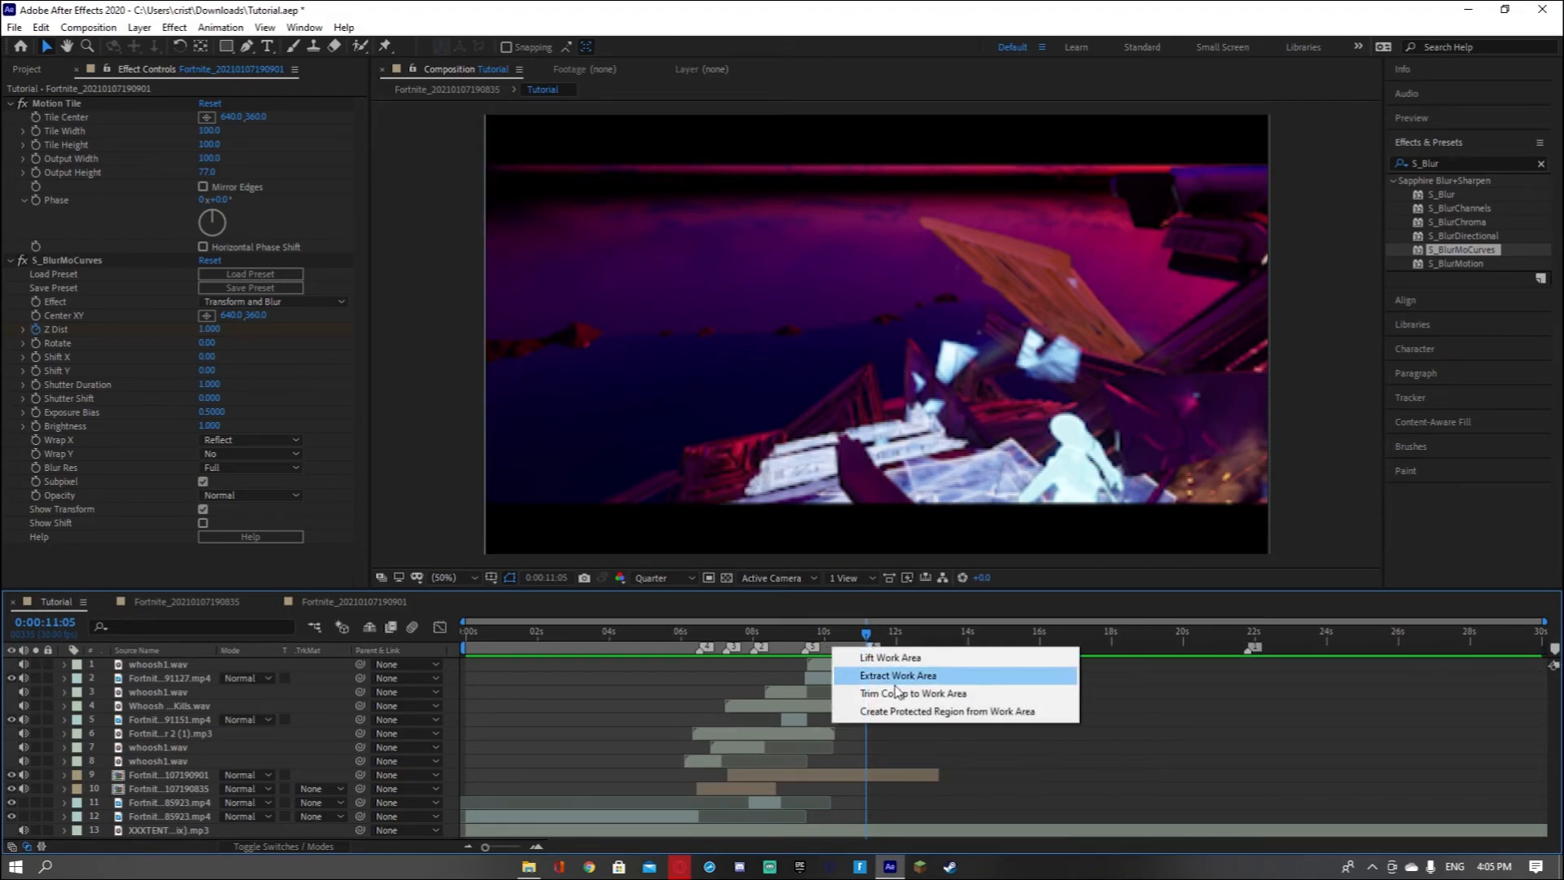
click(897, 692)
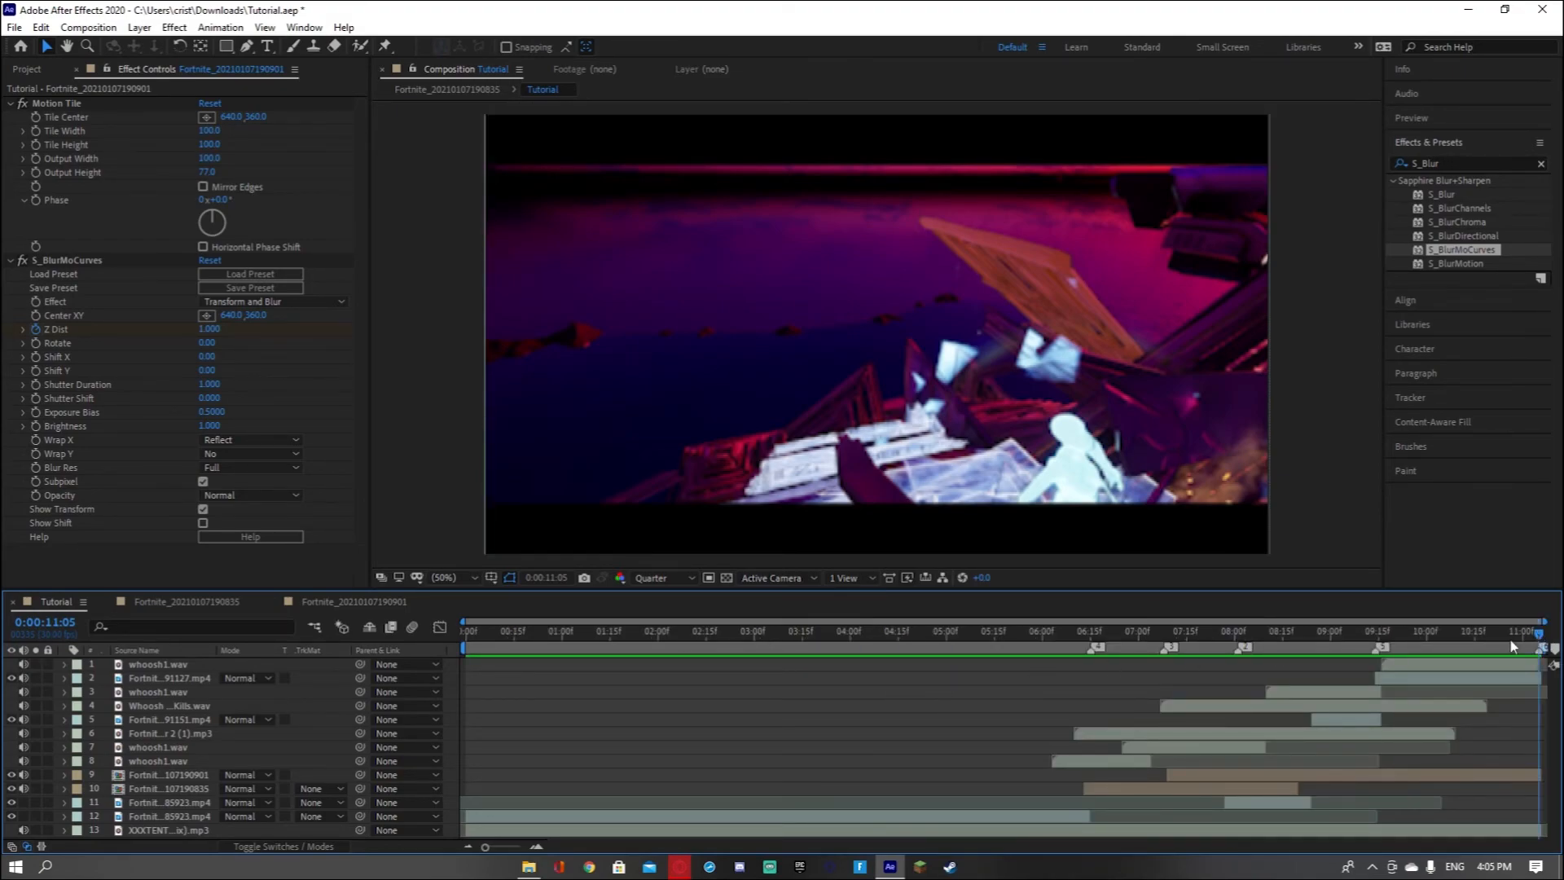
key(space)
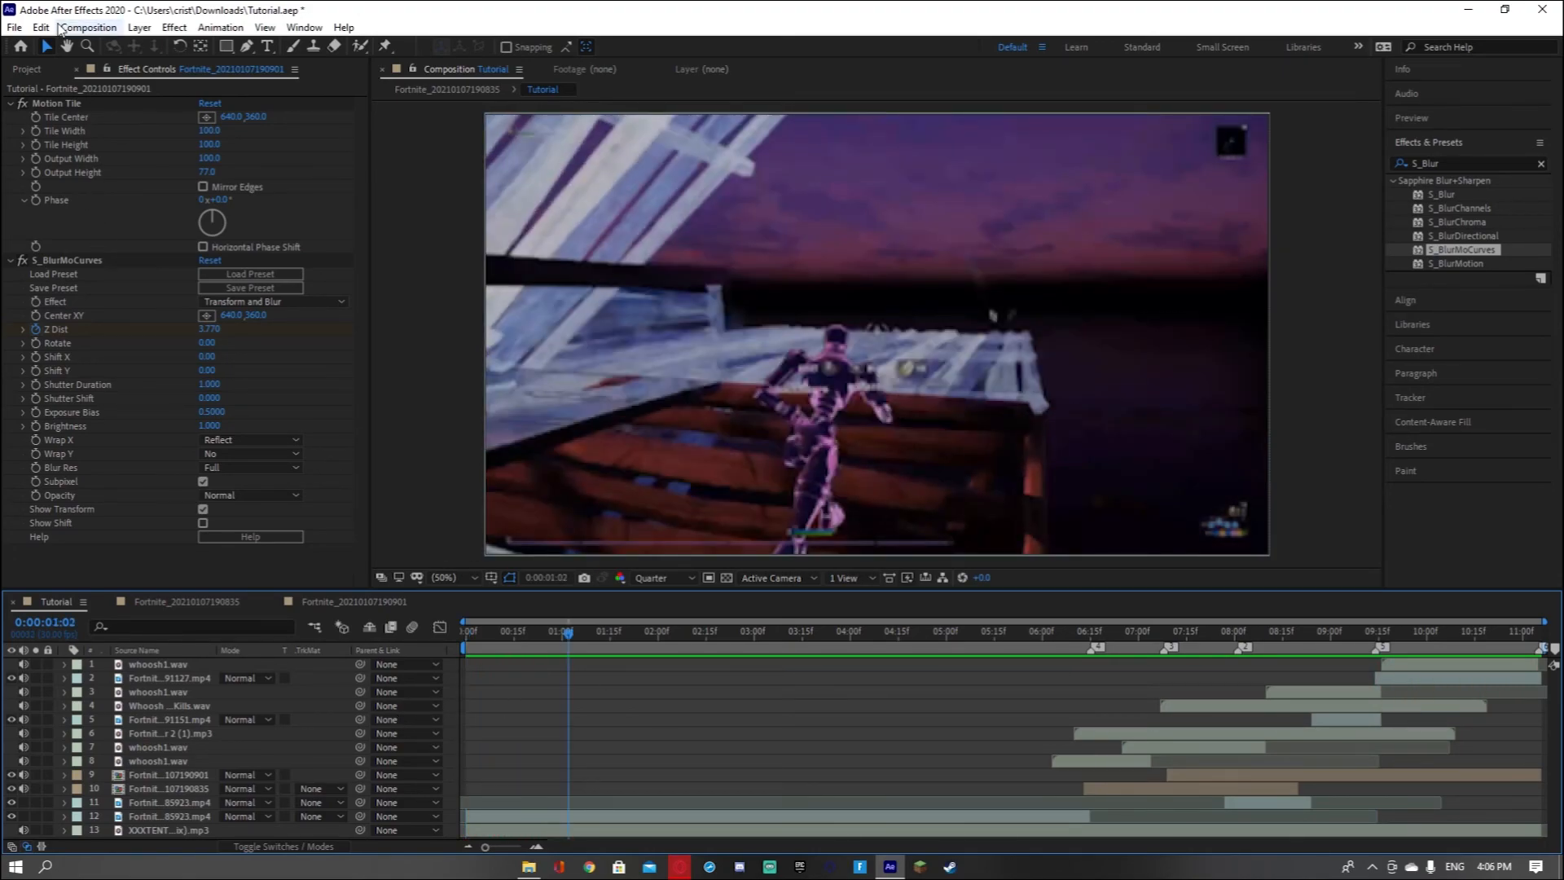
Send the Tutorial composition to the Adobe Media Encoder queue and choose the YouTube 1080p Full HD preset
click(68, 31)
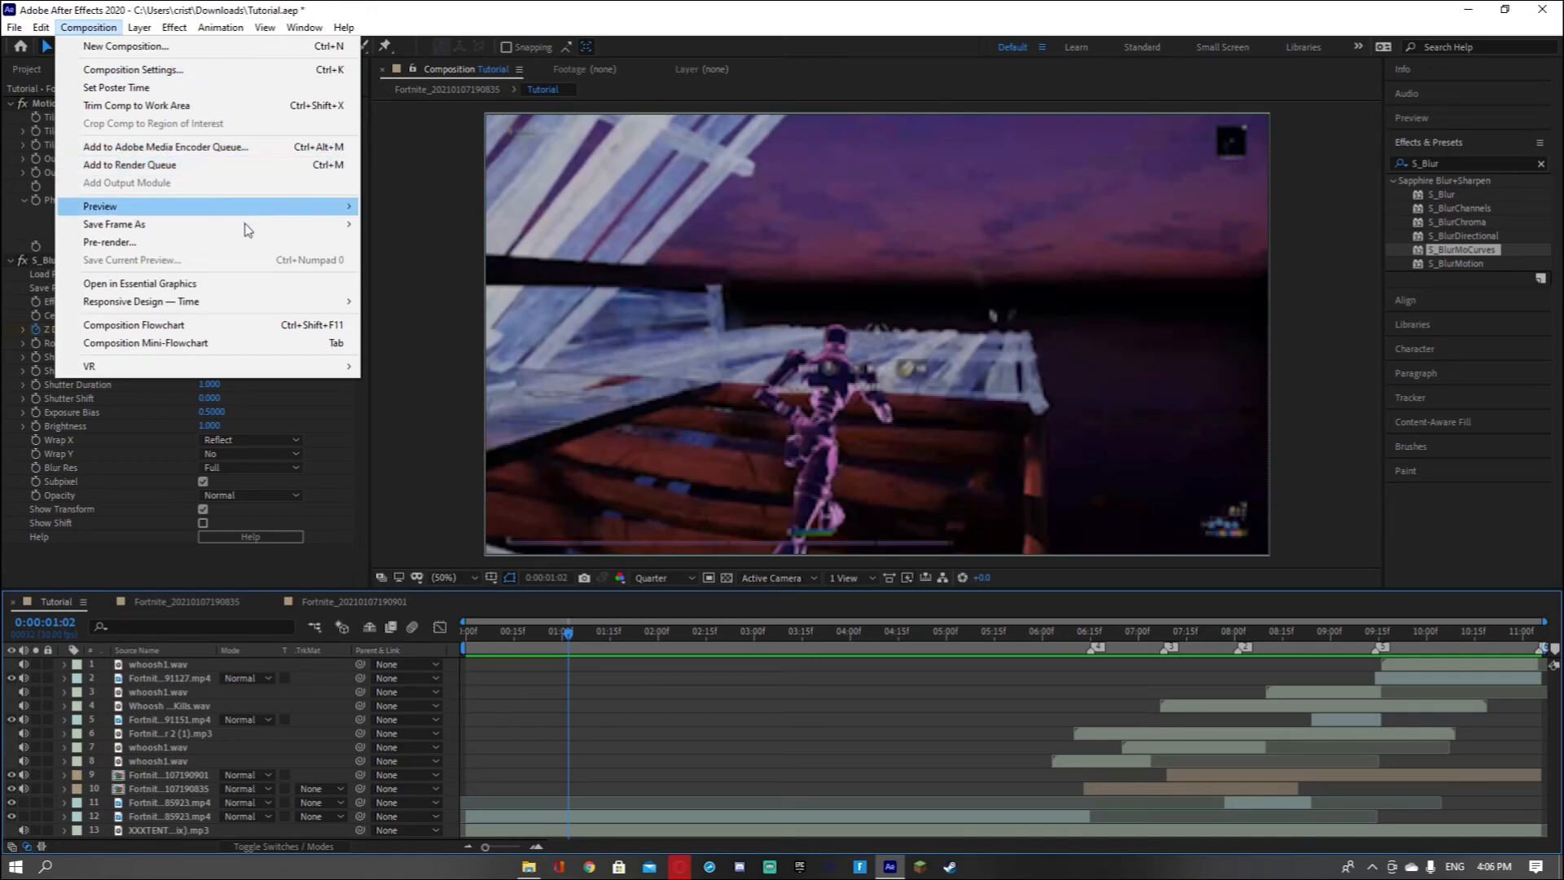
click(127, 148)
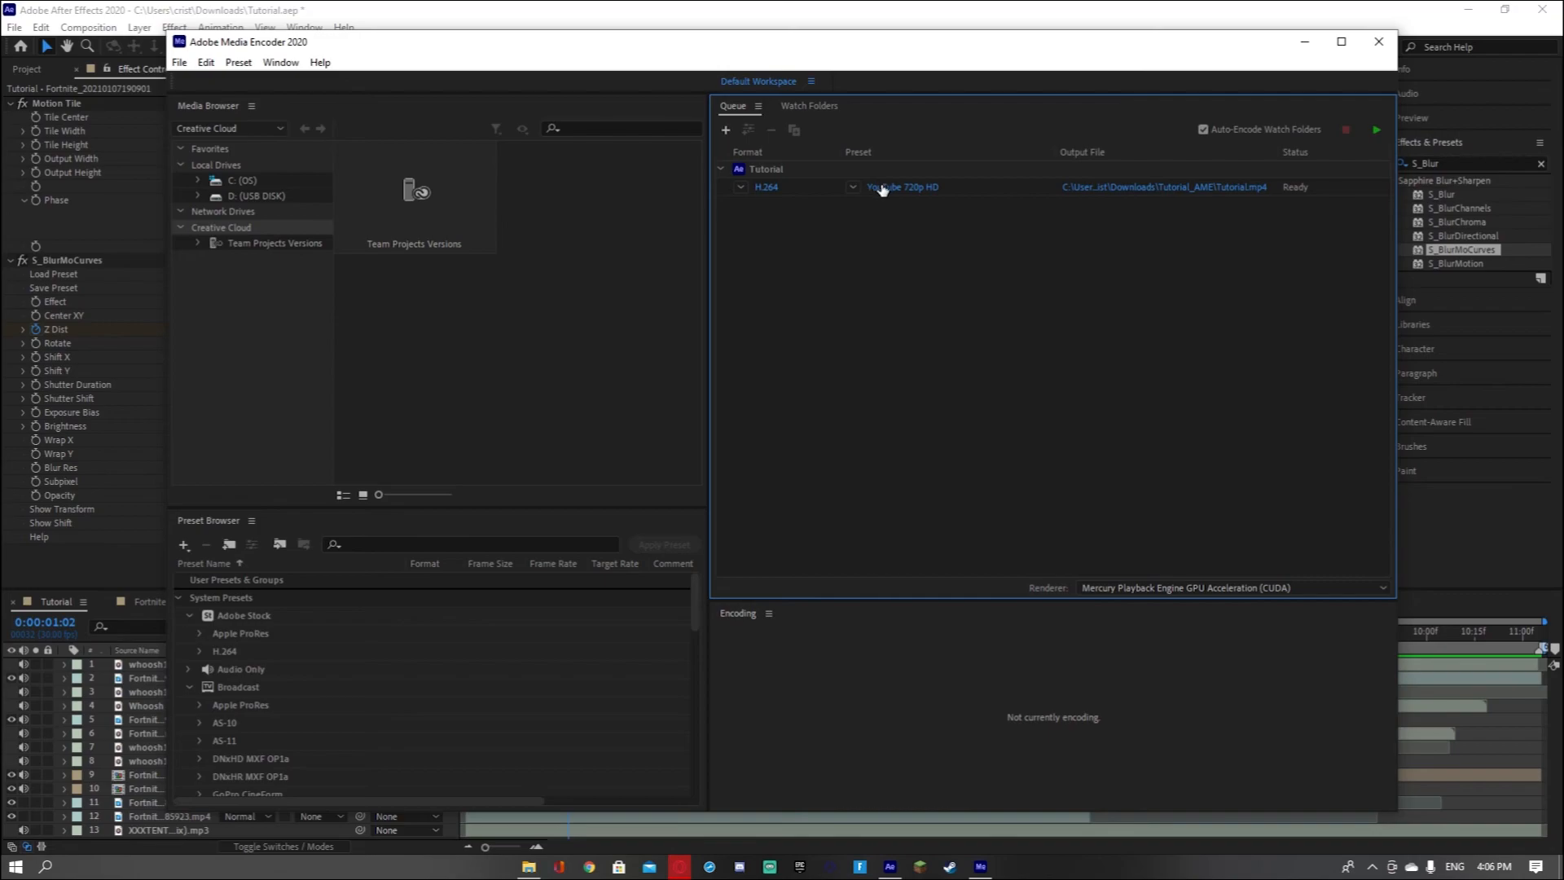
click(862, 193)
right_click(908, 192)
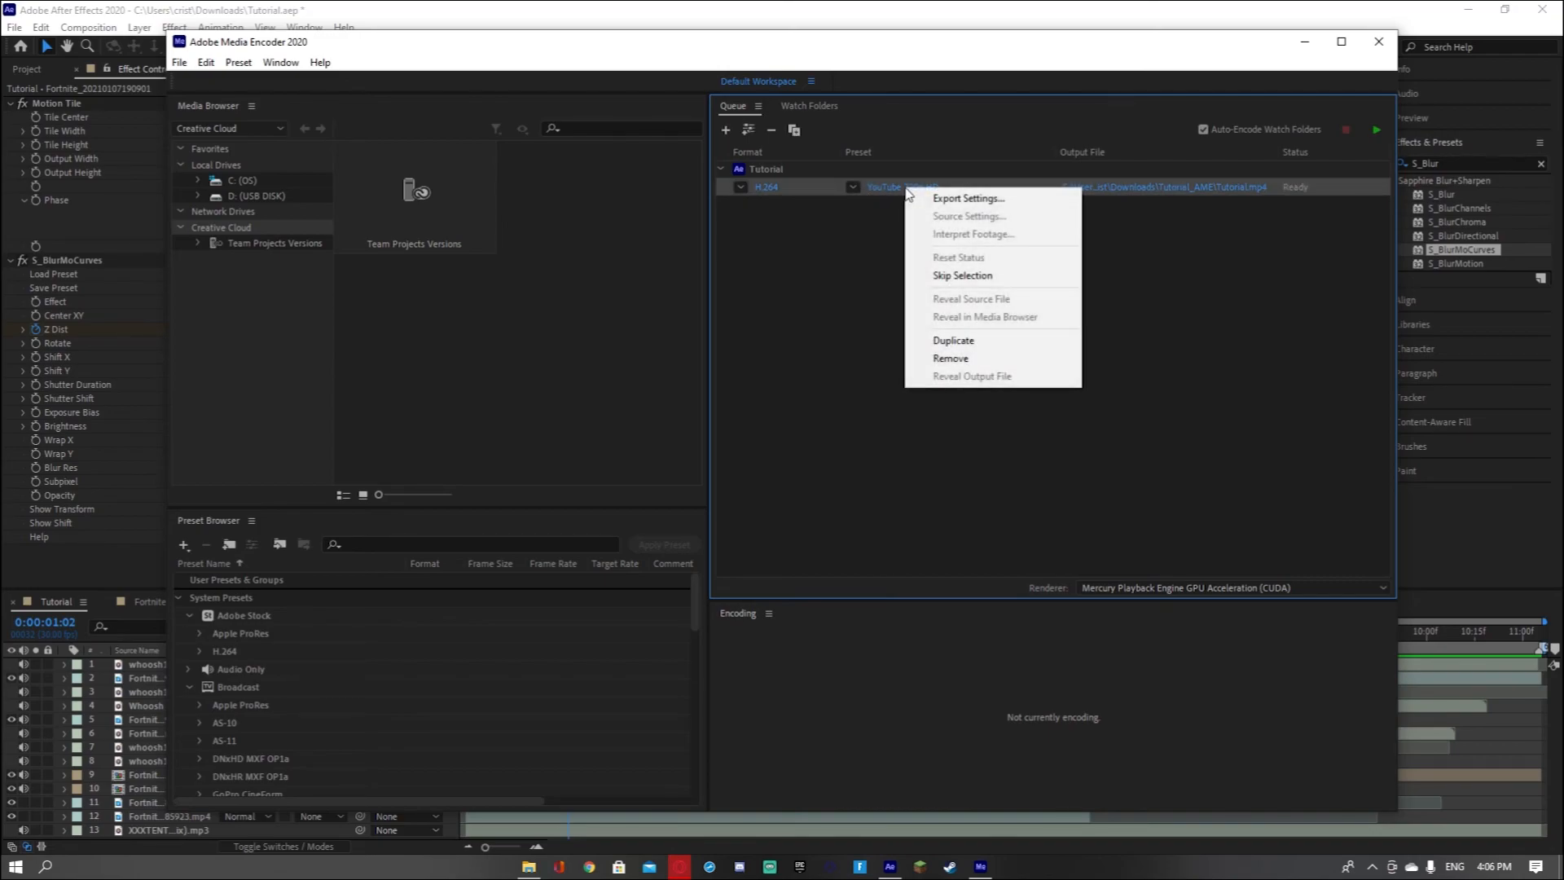
click(852, 188)
click(912, 839)
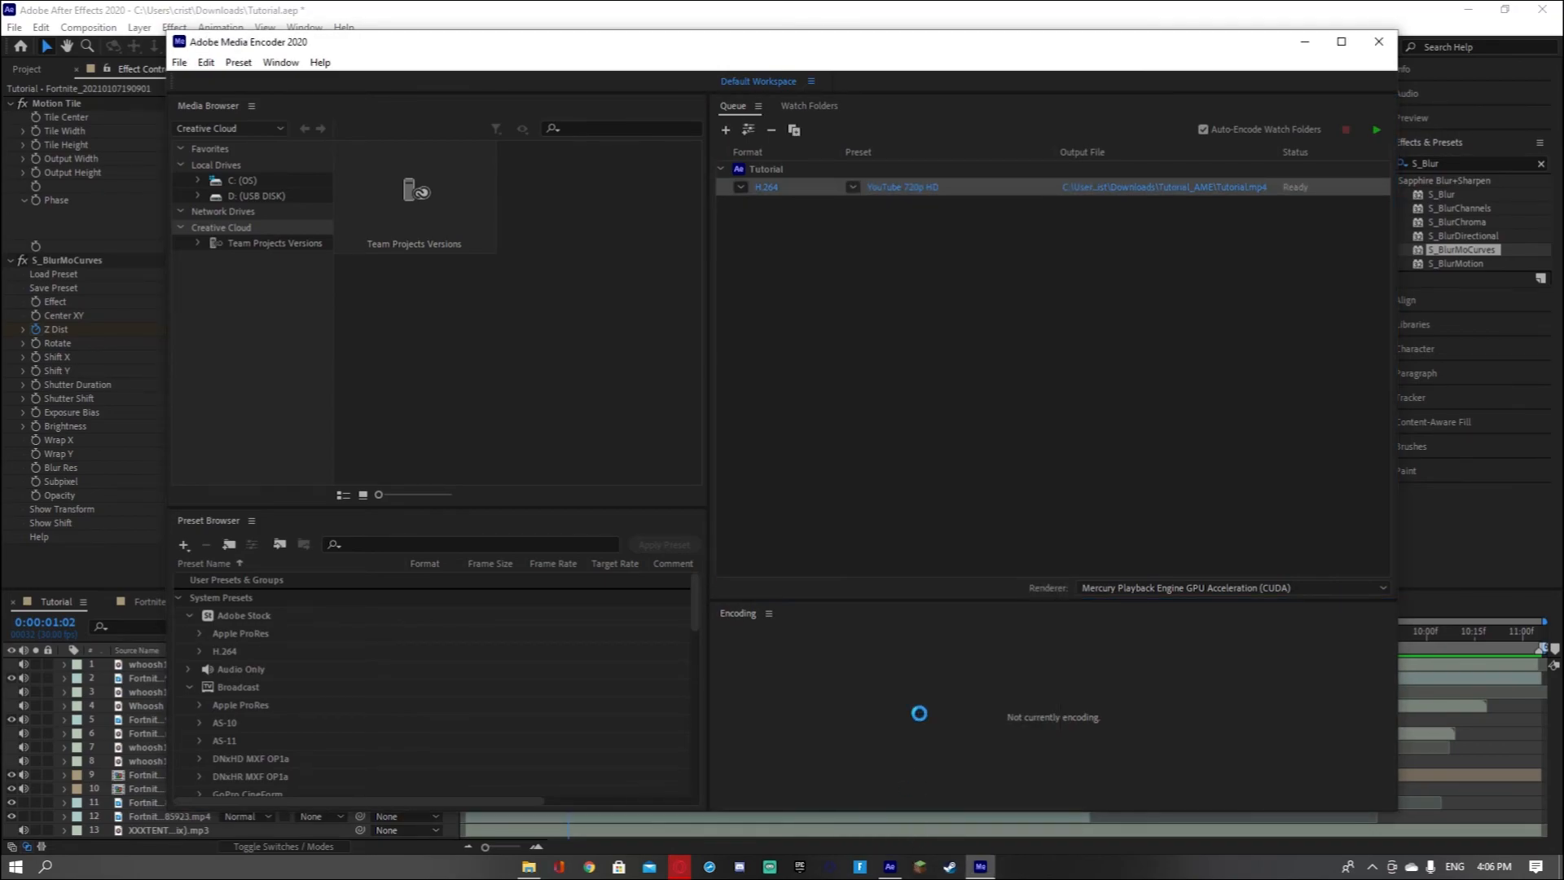
Enable Use Maximum Render Quality and use the High profile with Hardware Encoding in the queued item's export settings
right_click(886, 194)
click(904, 202)
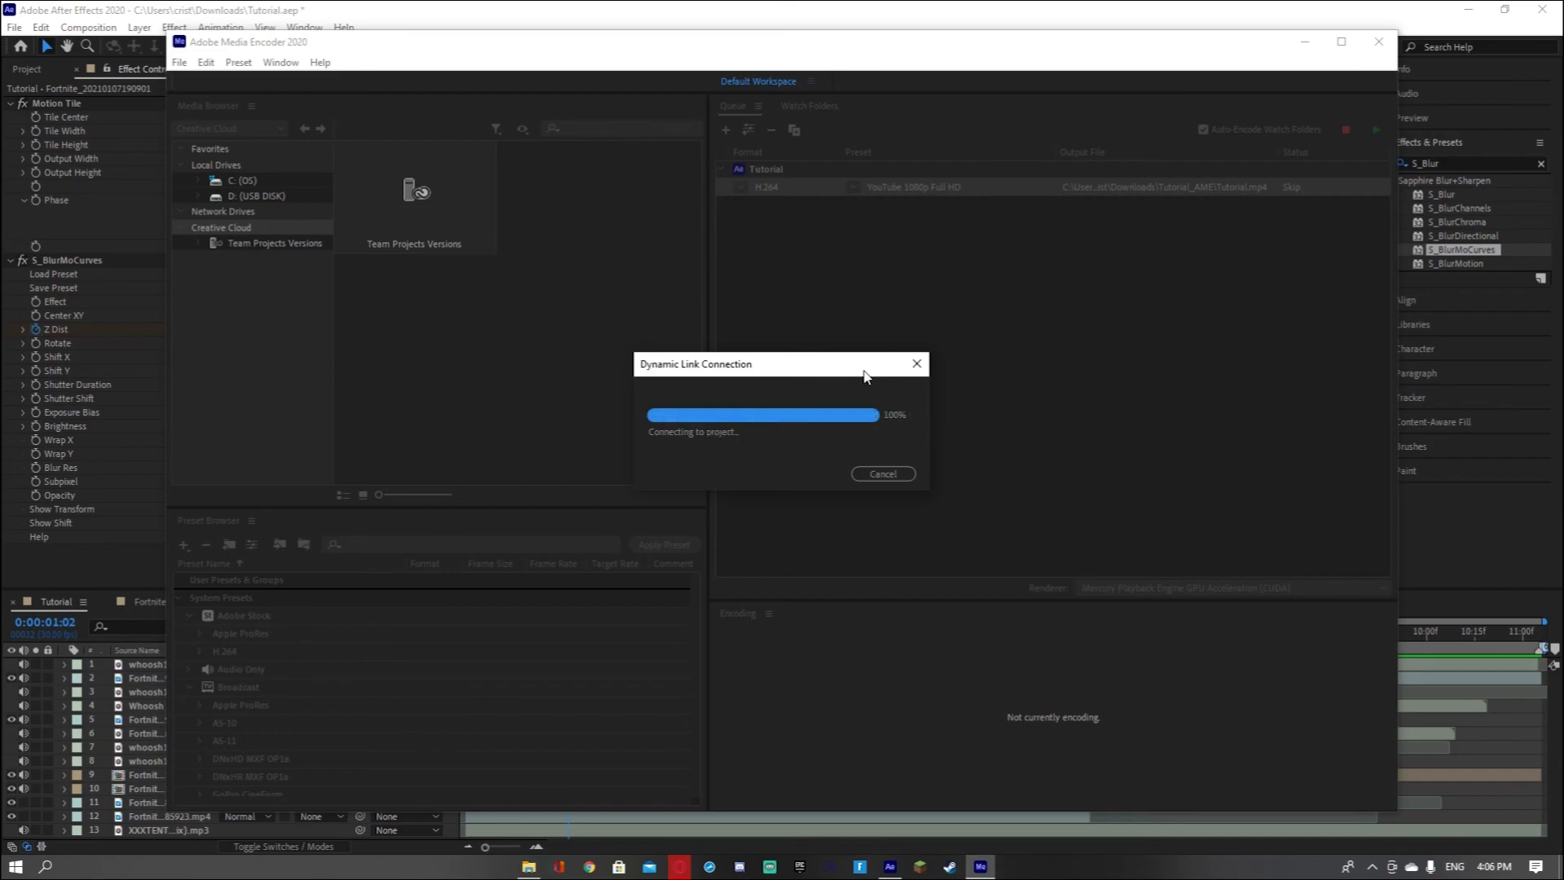
scroll(998, 470, down, 4)
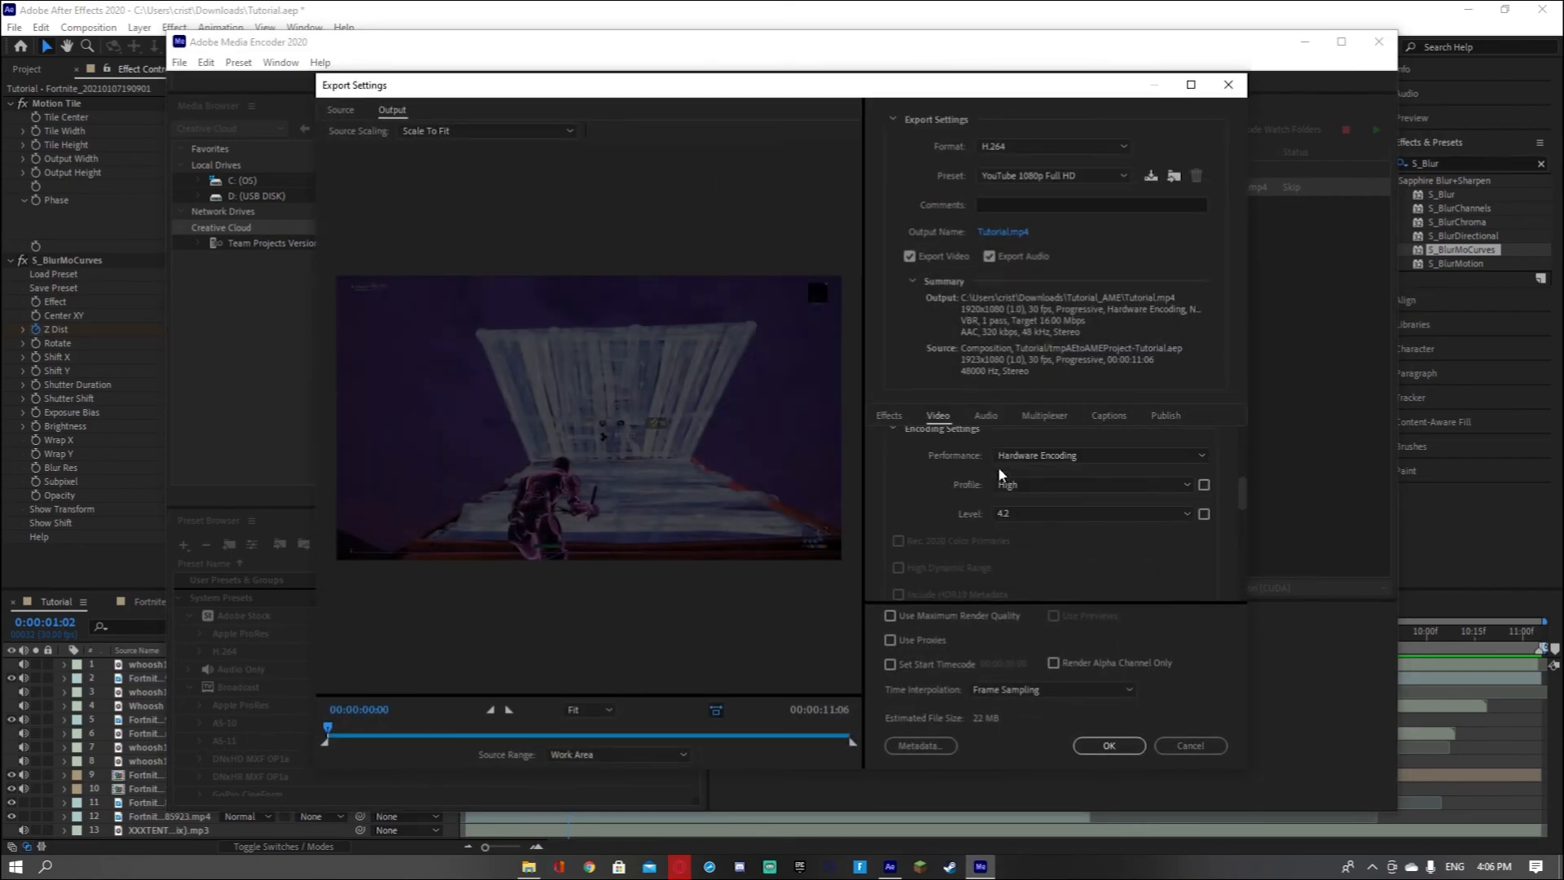
click(891, 616)
scroll(1010, 486, up, 2)
scroll(1008, 489, down, 3)
click(1040, 512)
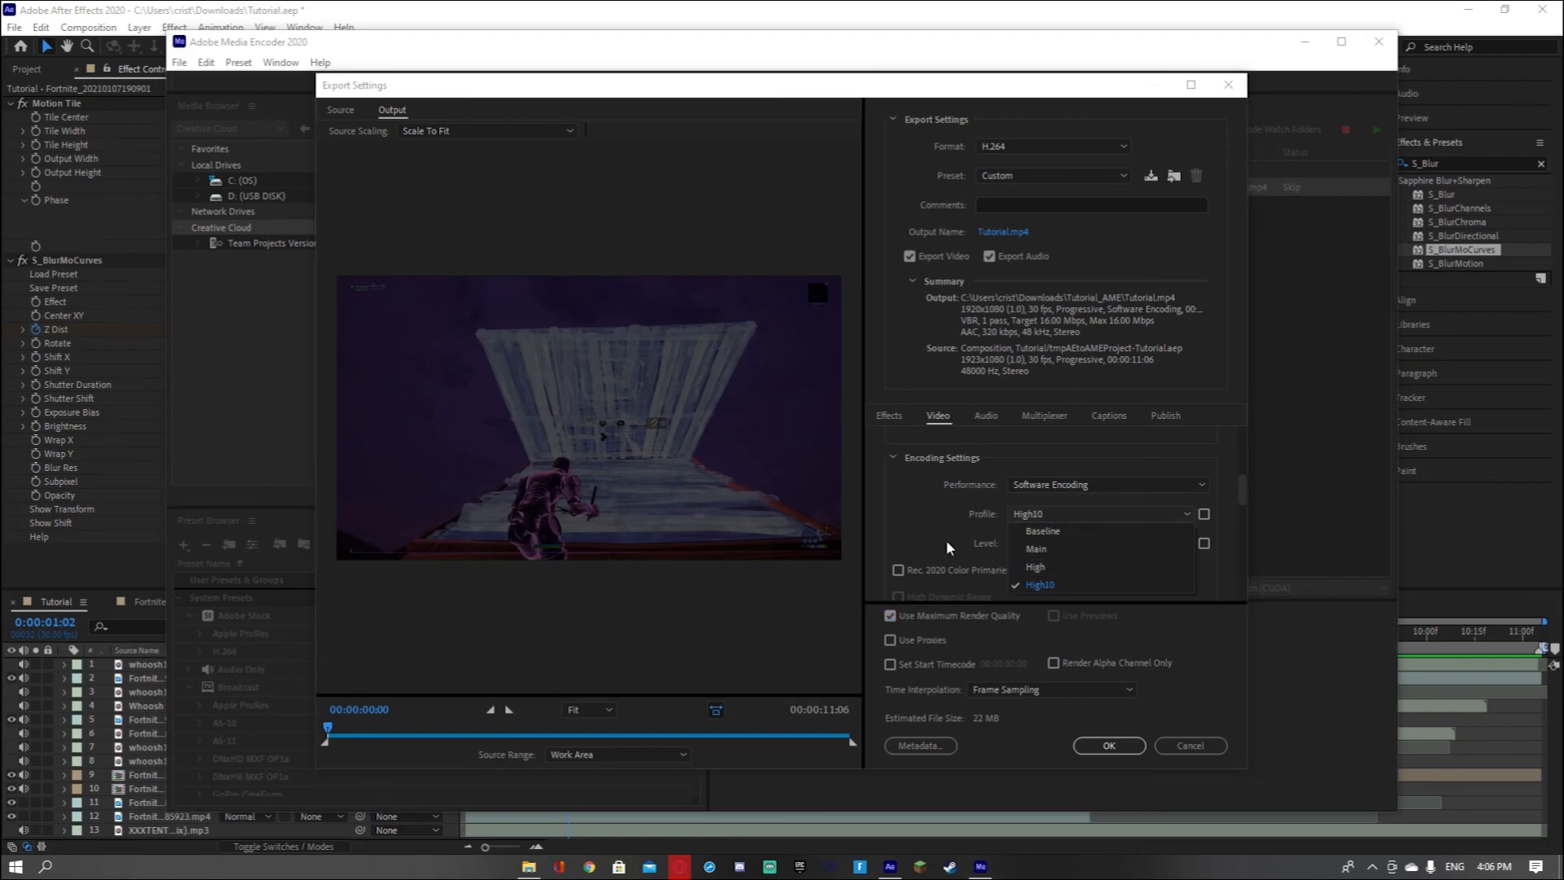
click(1047, 566)
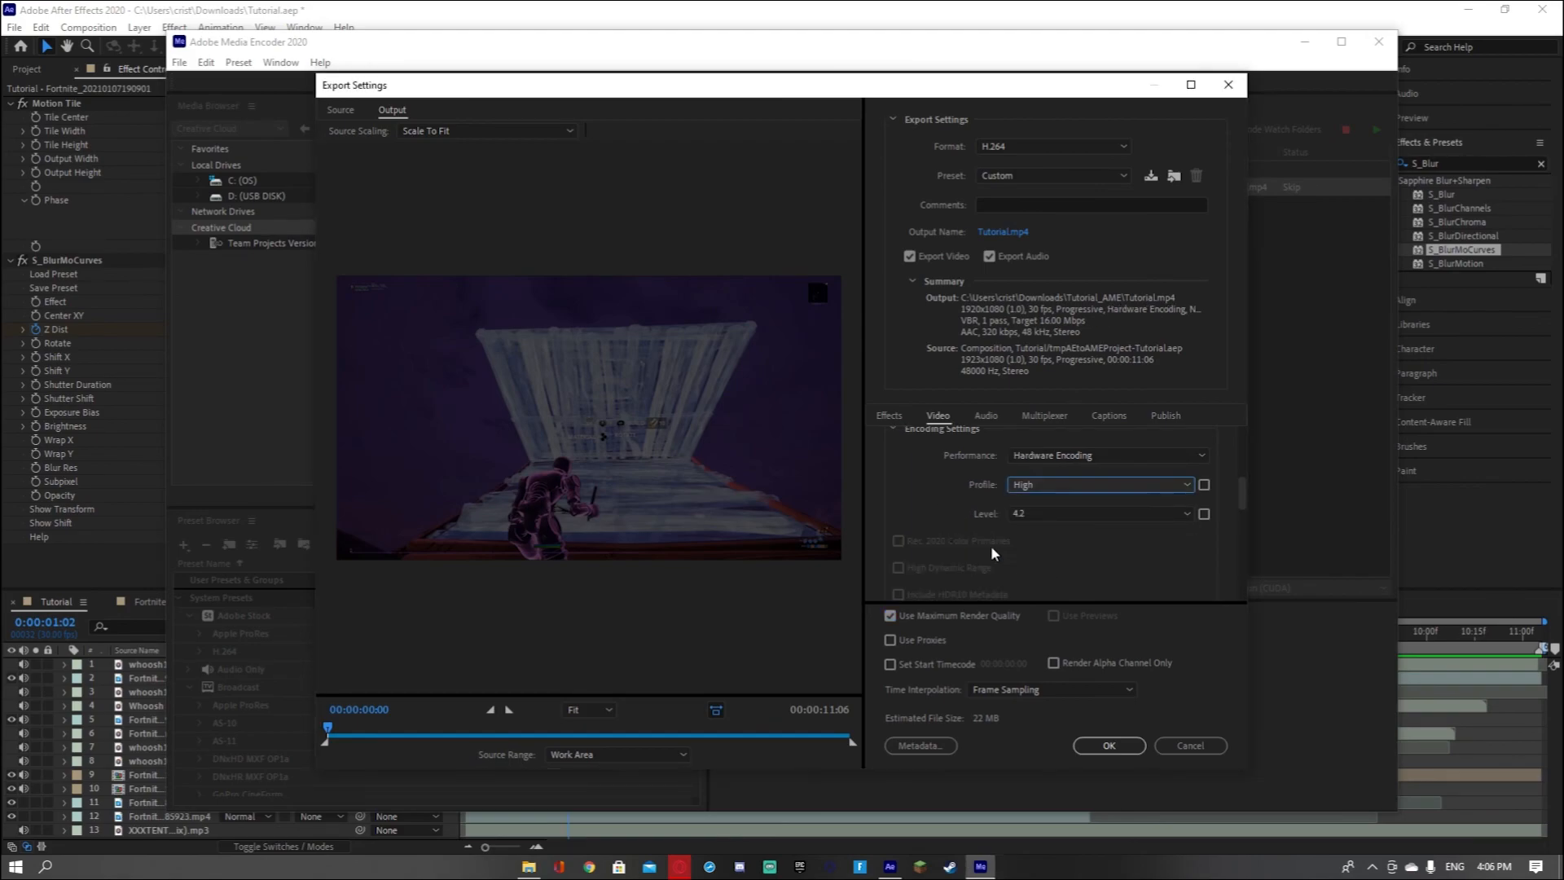
scroll(942, 505, up, 5)
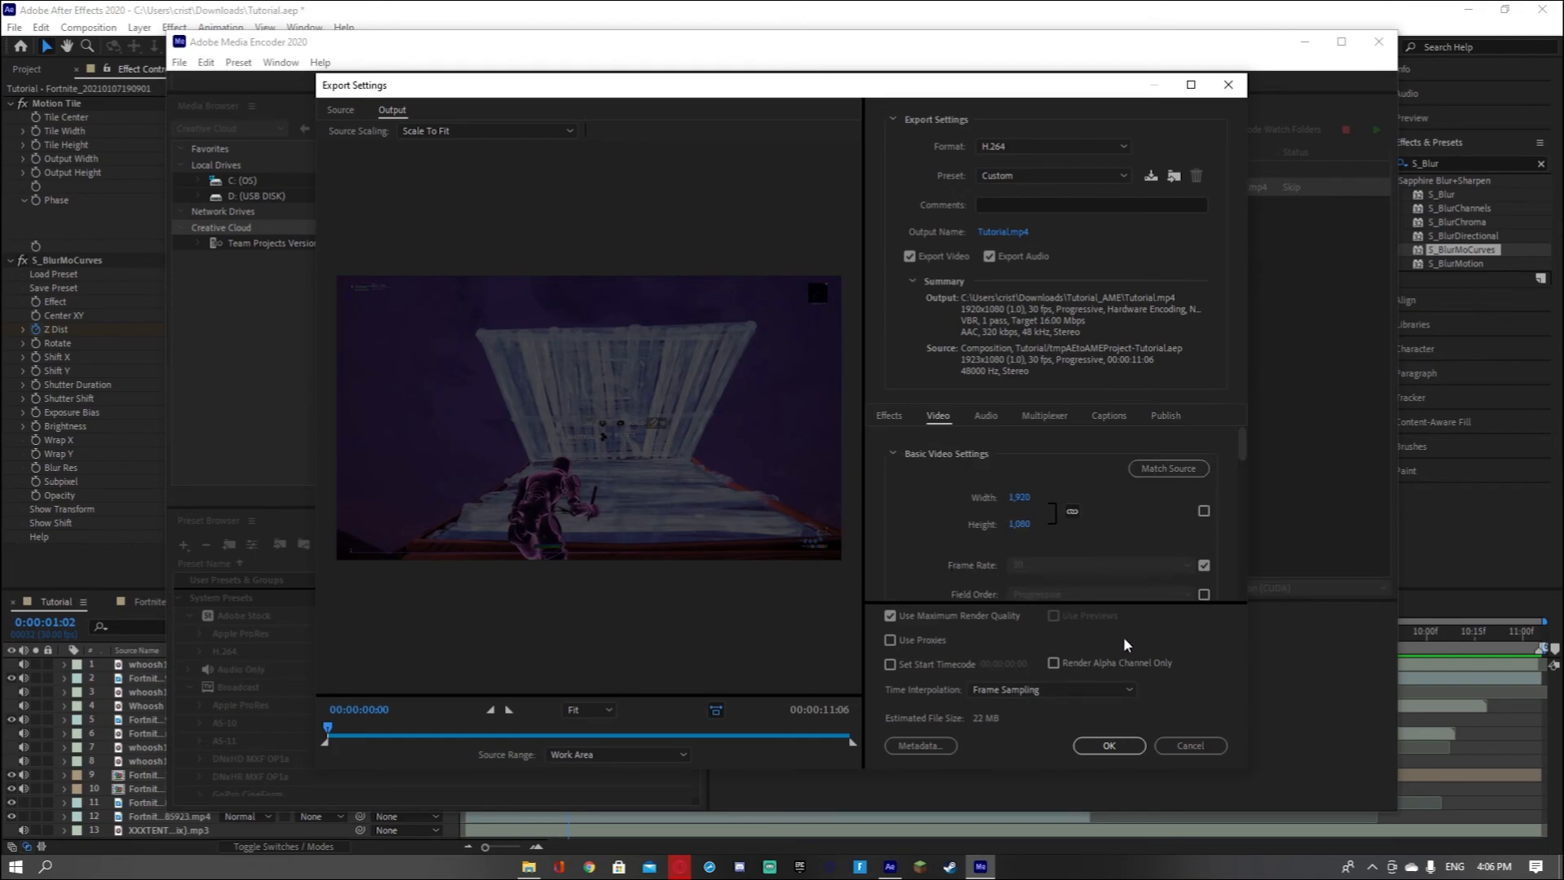
click(1096, 741)
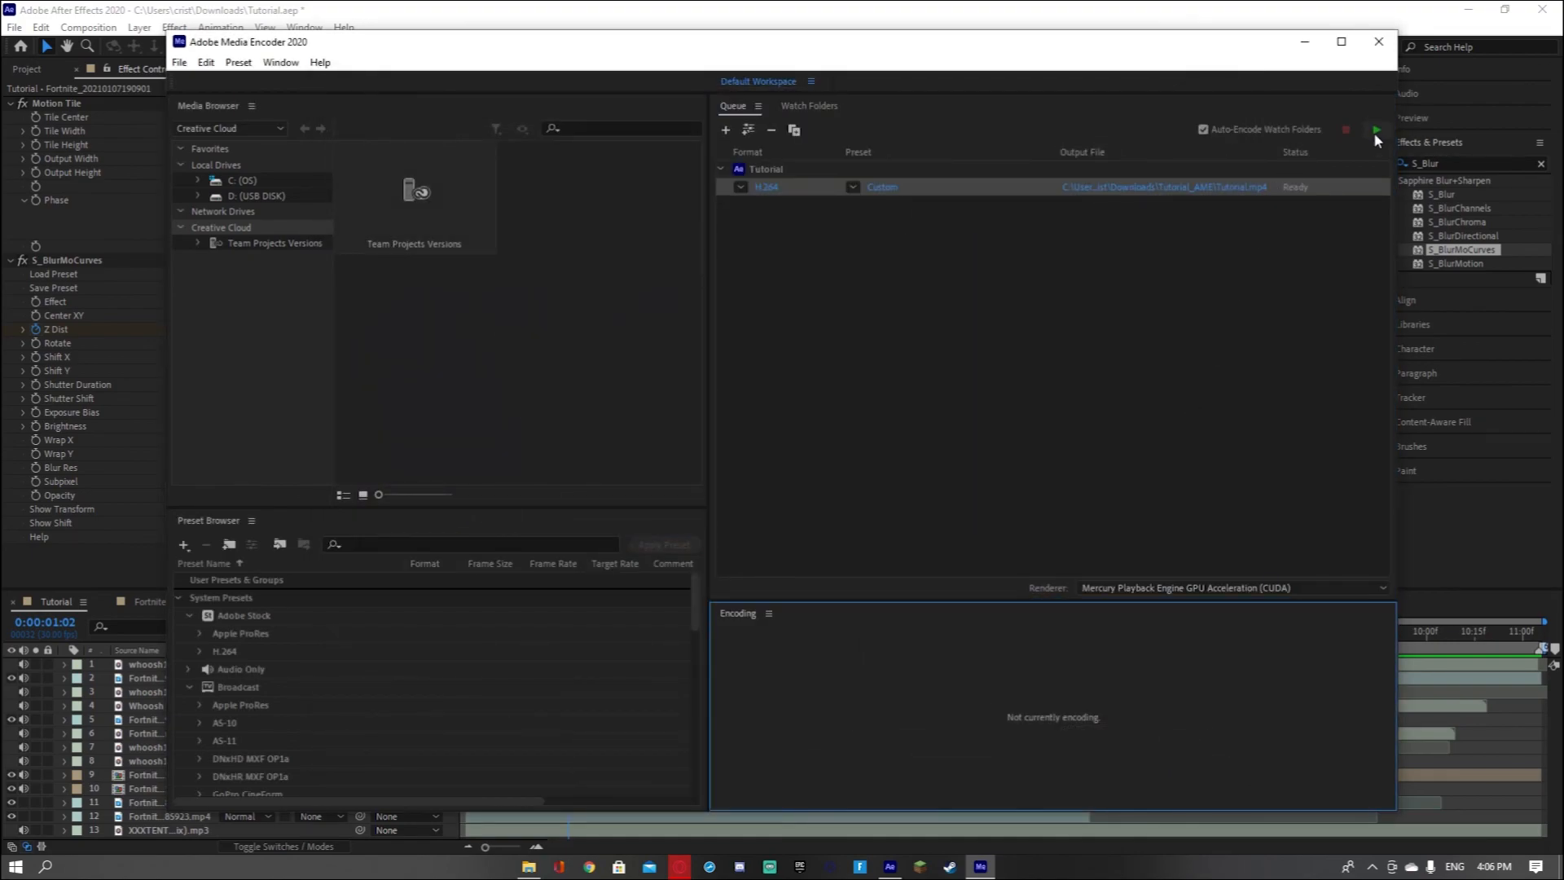
Start encoding the queued Tutorial.mp4 export and open the Windows search
click(1373, 133)
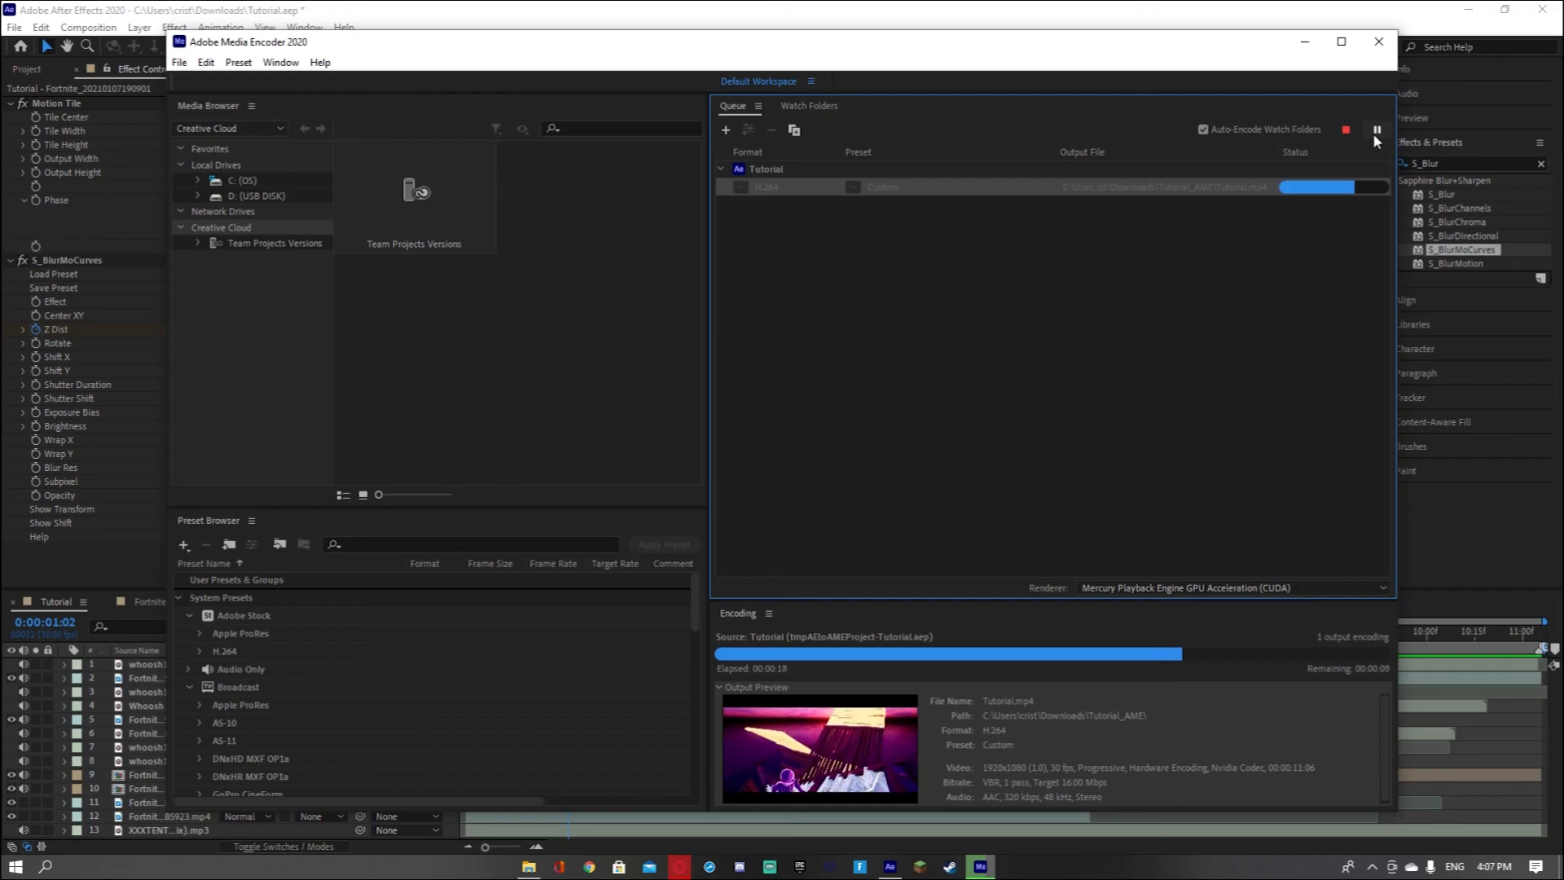
click(47, 868)
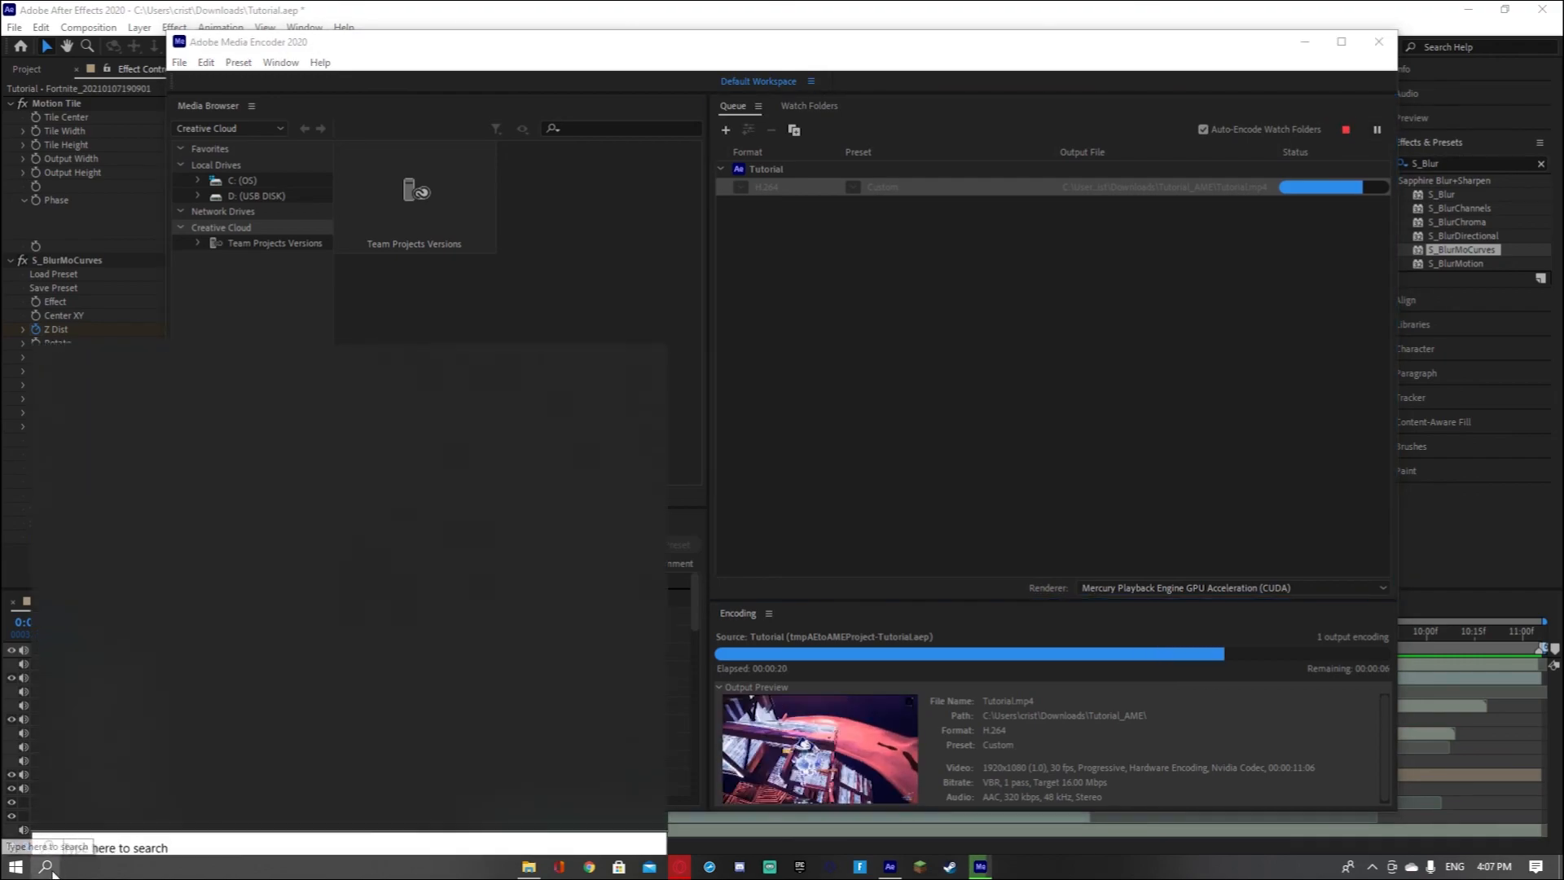